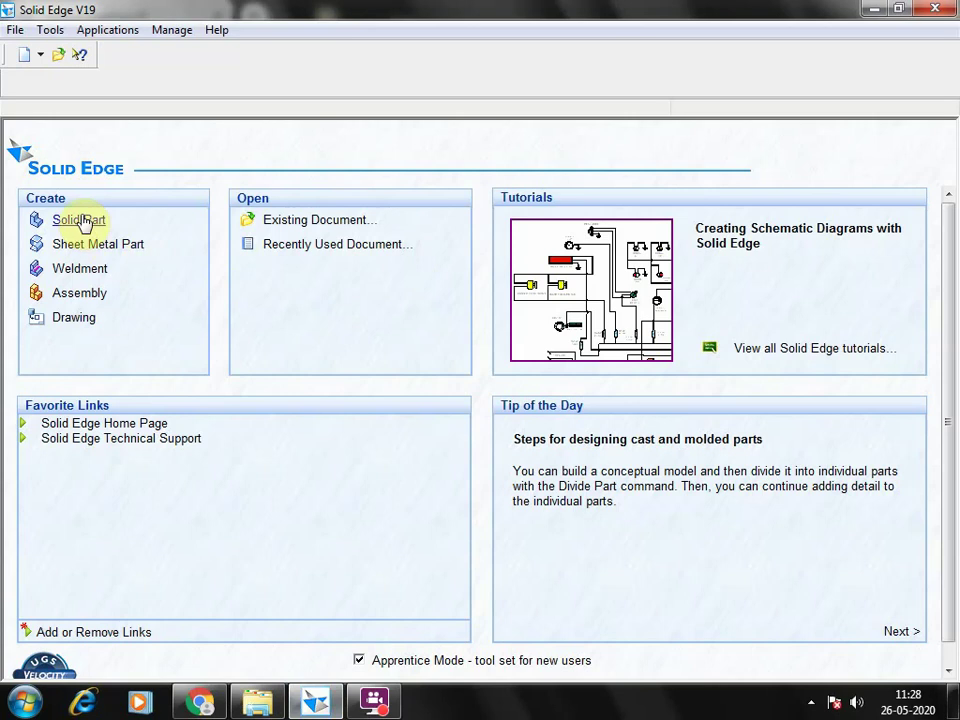
Step: Create a new solid part and switch to machine drawing.pdf in Chrome, enlarging the movable jaw views
click(80, 220)
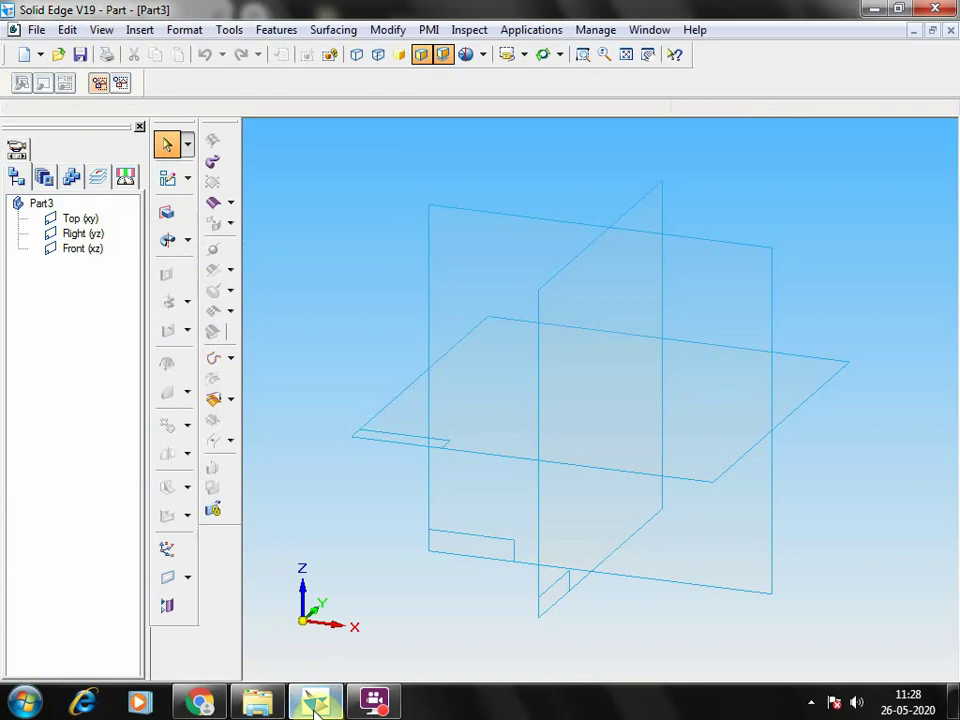
click(240, 580)
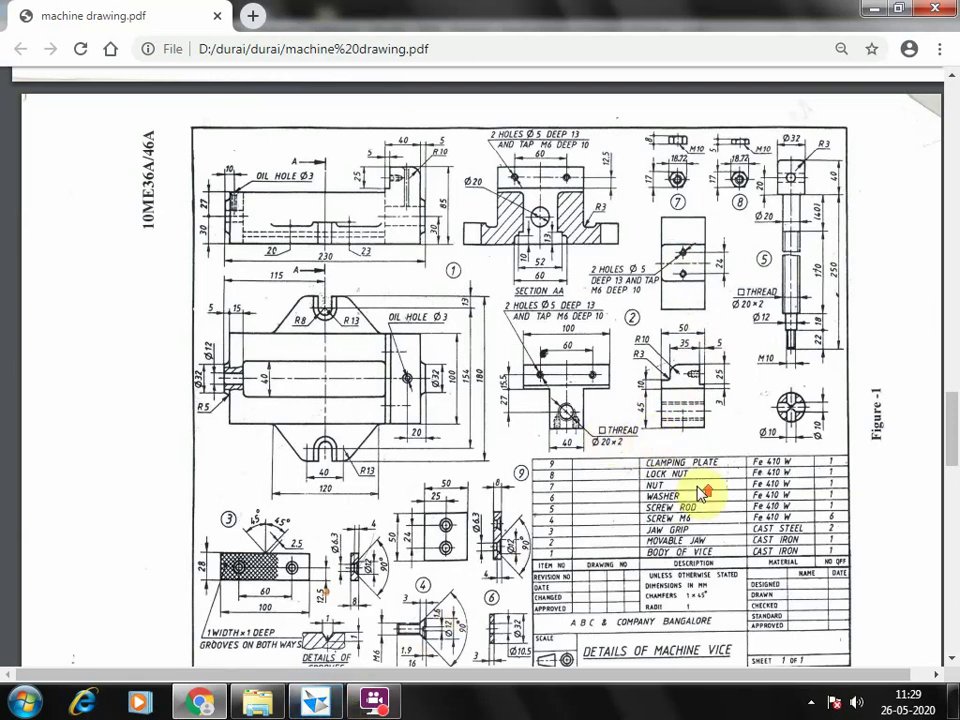
ctrl+scroll(706, 492, up, 3)
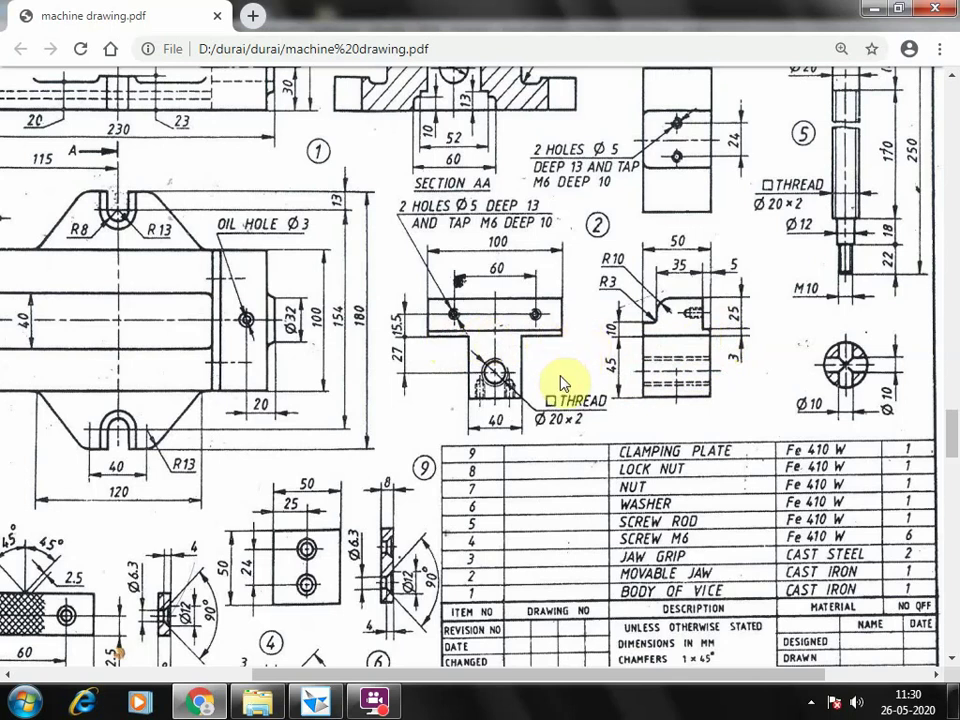
Step: Return to Solid Edge and start a protrusion profile sketch on the Front (xz) plane
click(315, 703)
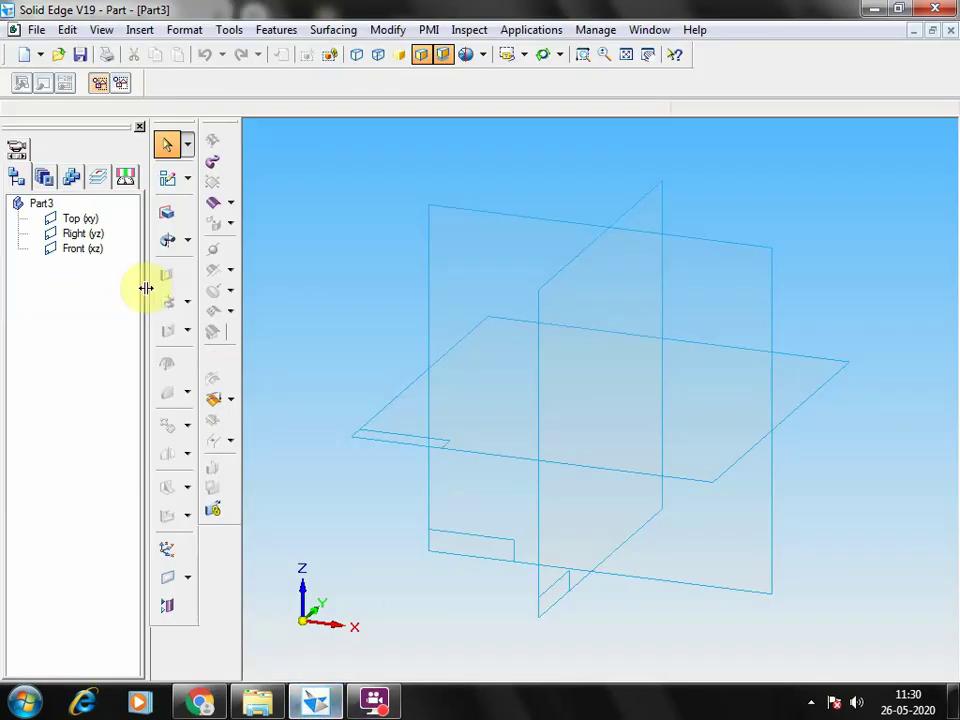
click(168, 214)
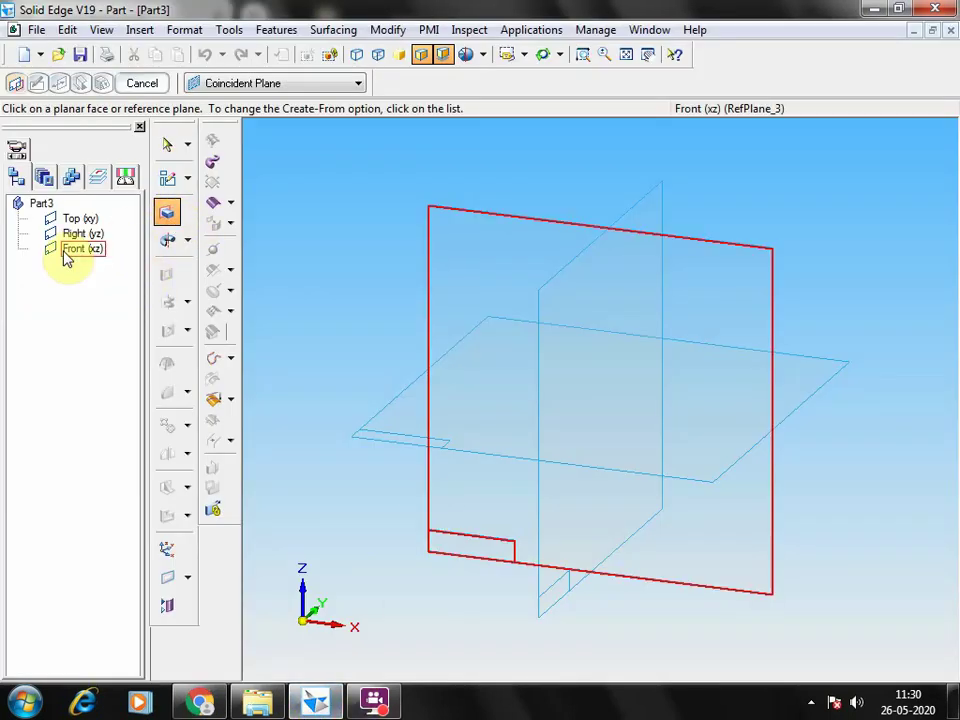
click(63, 250)
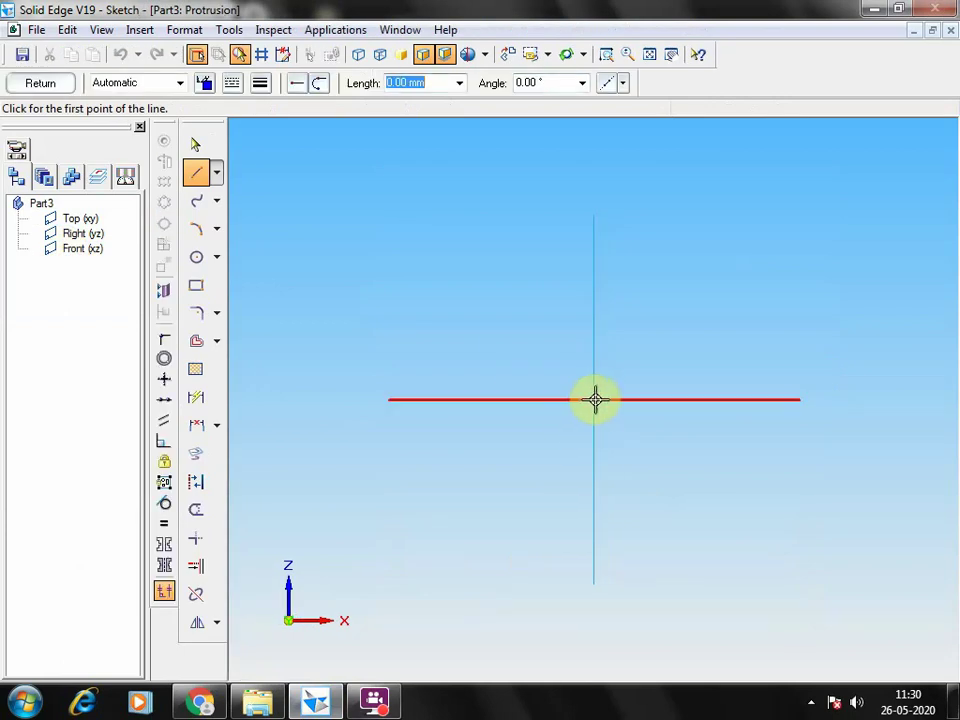
Step: Draw a 50 mm horizontal line from the origin in the positive X direction as the profile's base
click(593, 400)
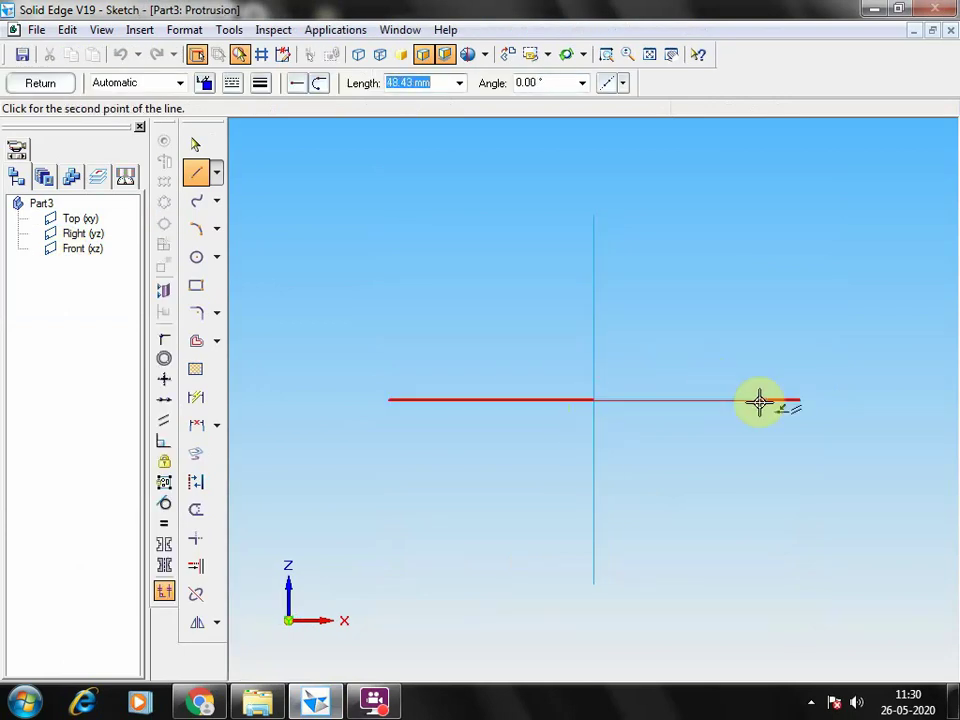
text(50)
key(Tab)
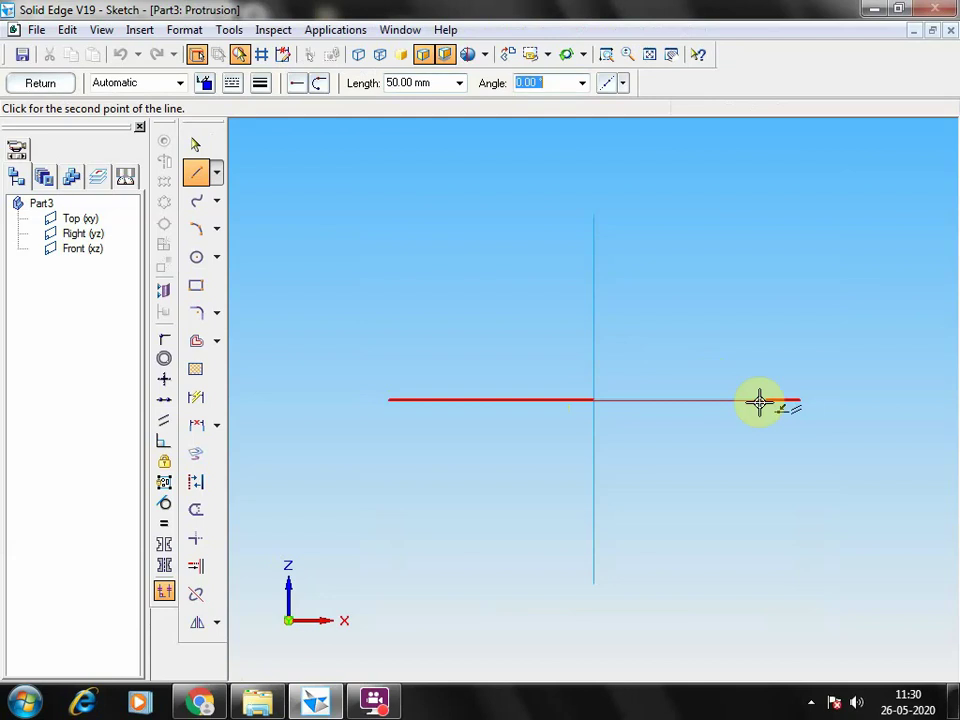
key(Return)
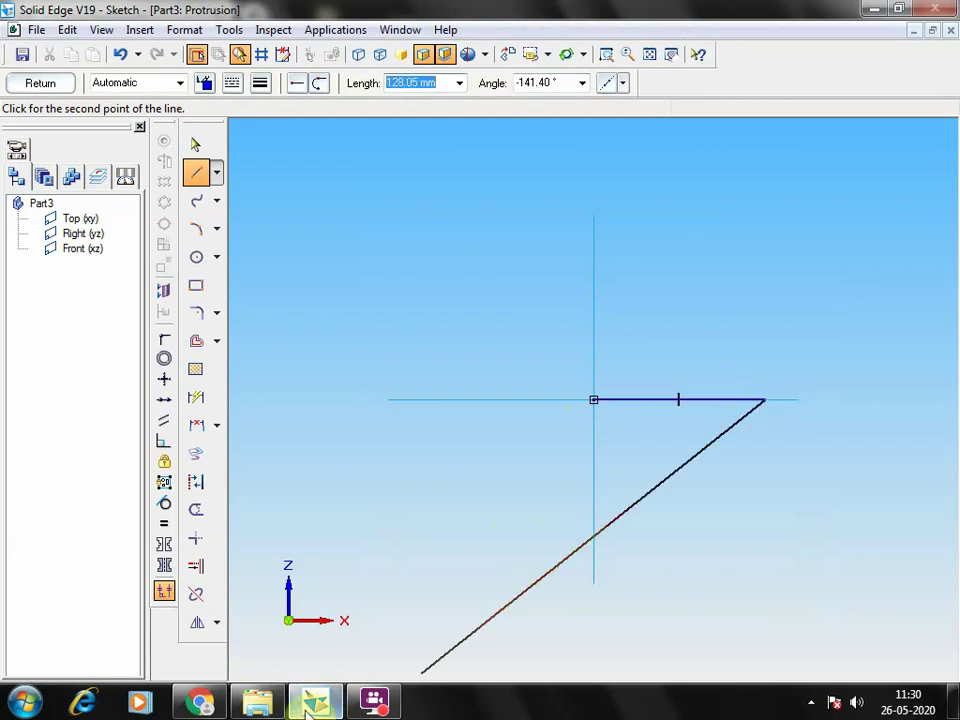
Step: Check the jaw heights in the Chrome drawing and add a vertical line up from the base line's free end, covering 45 mm plus 3 mm
click(200, 703)
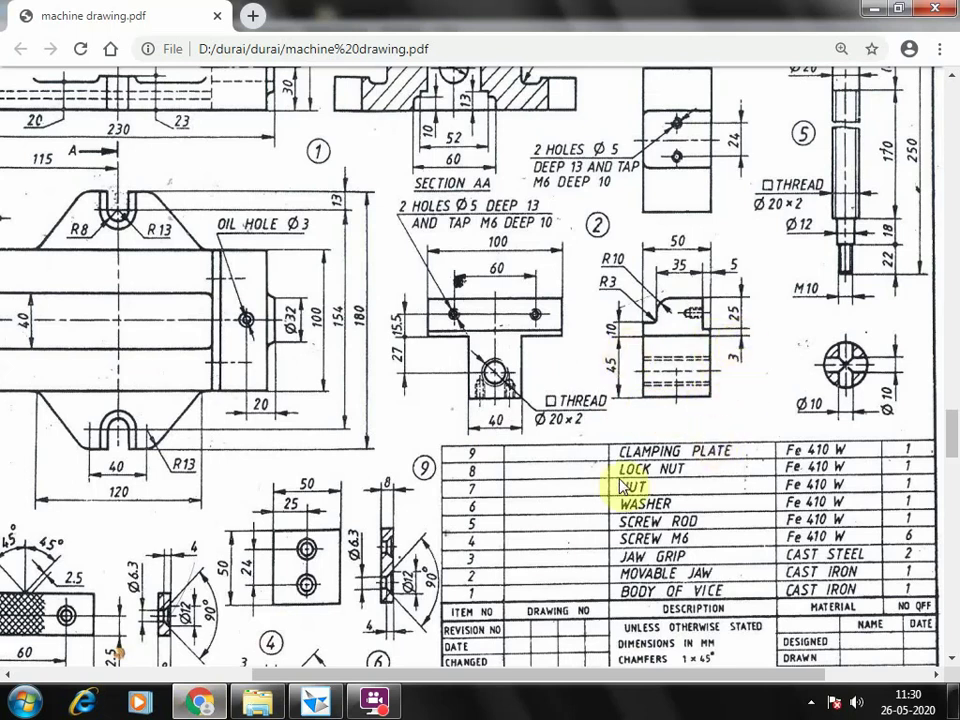
click(315, 703)
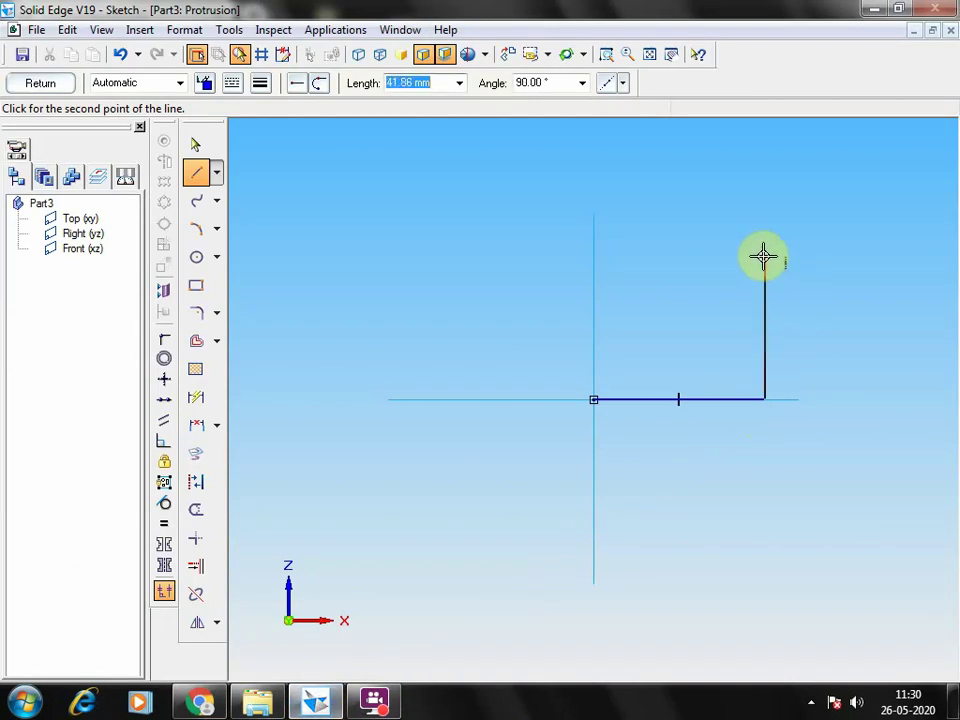
key(Return)
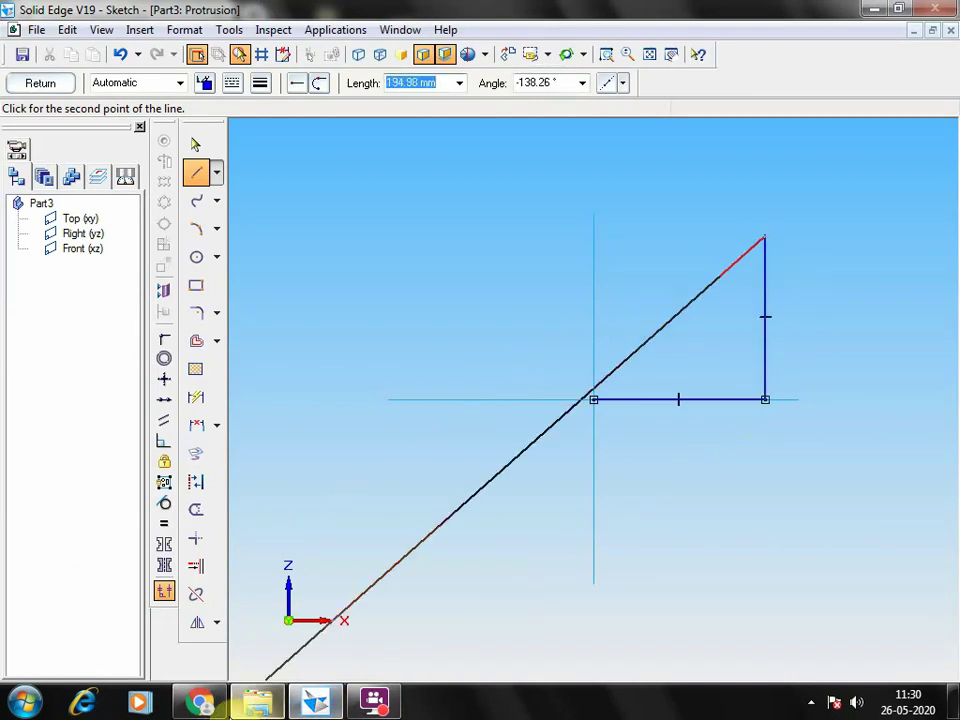
Step: Consult the PDF drawing in Chrome and add a 5 mm horizontal step inward at 180° from the vertical line's upper end
click(200, 703)
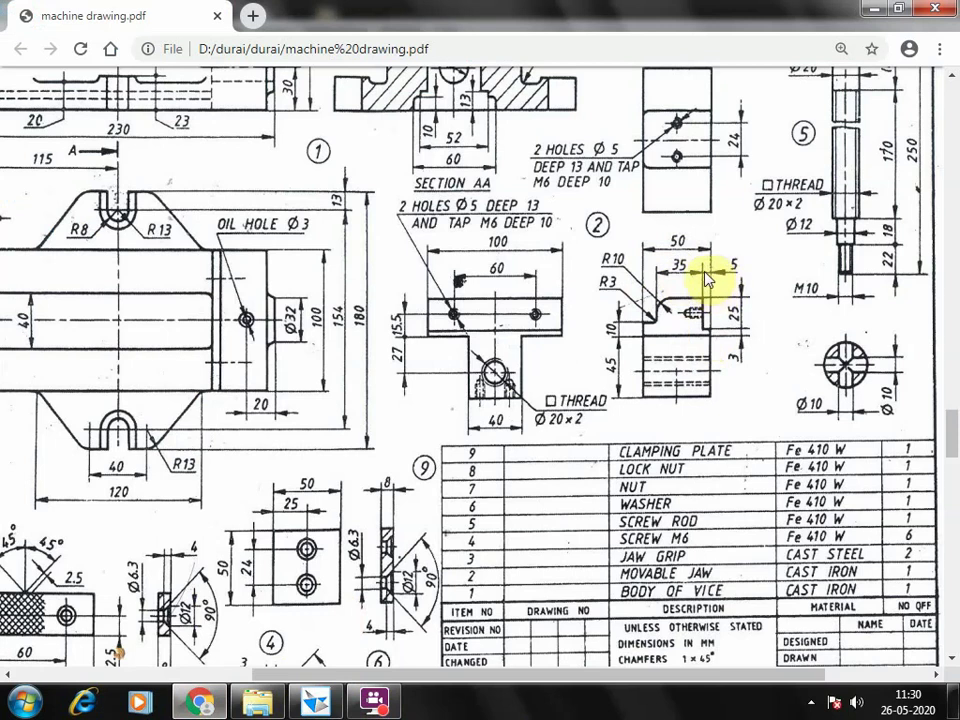
click(330, 705)
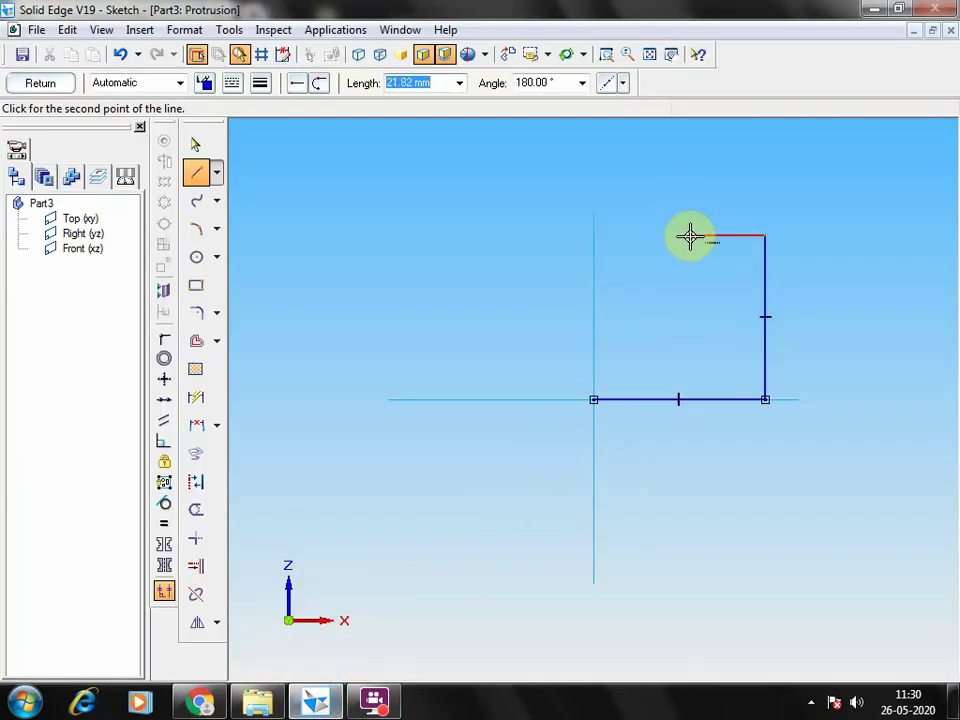
text(5)
key(Tab)
key(Return)
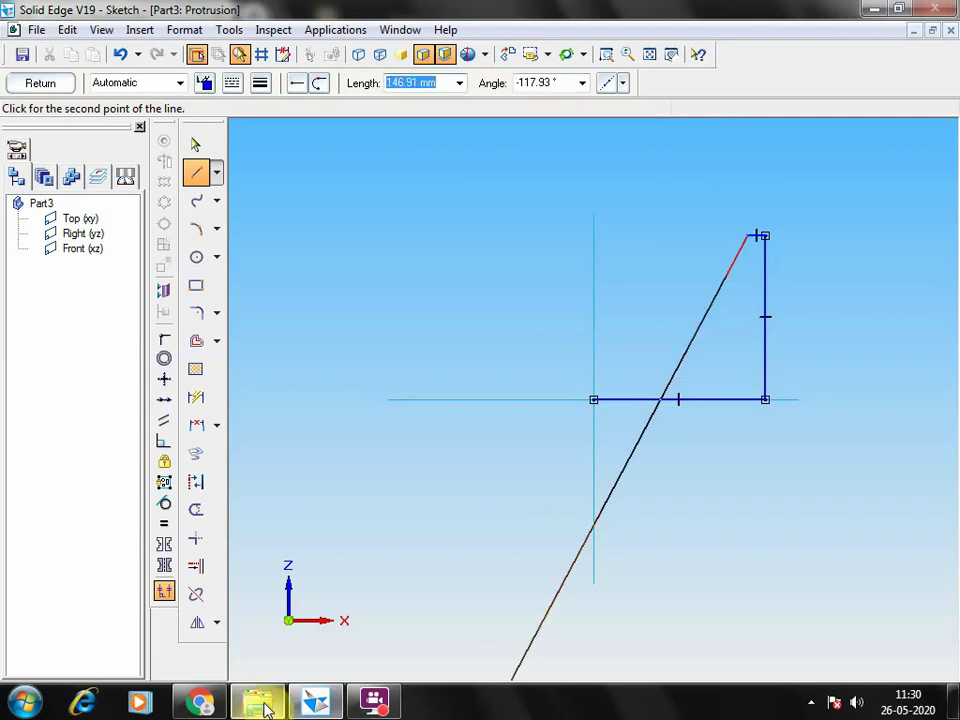
Step: Consult the PDF drawing in Chrome and draw the 25 mm vertical line up from the inner end of the 5 mm step
click(200, 703)
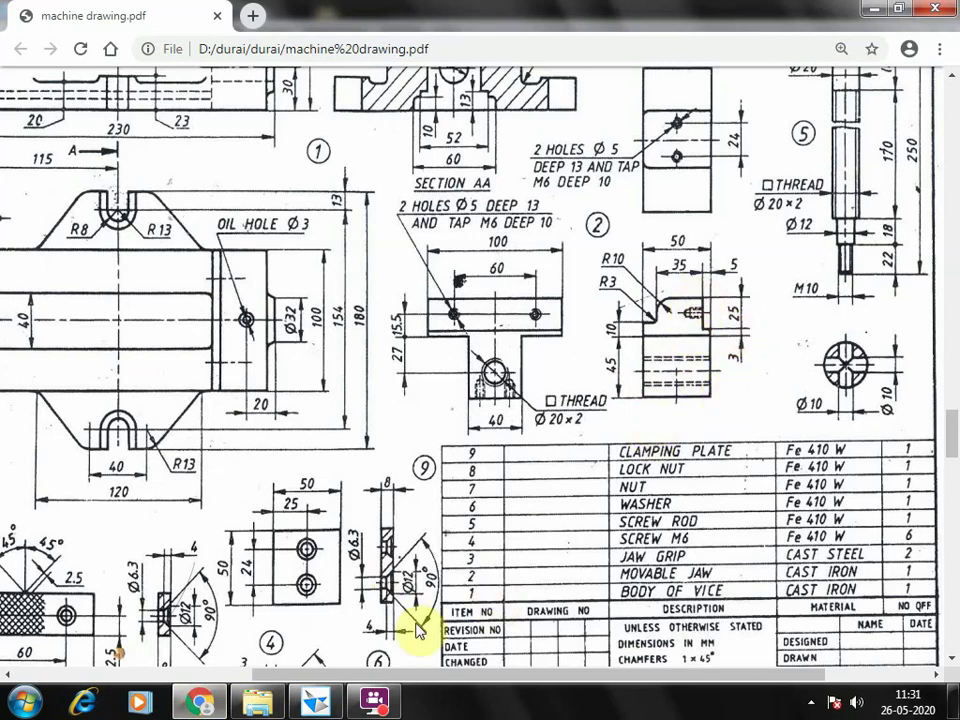
click(315, 702)
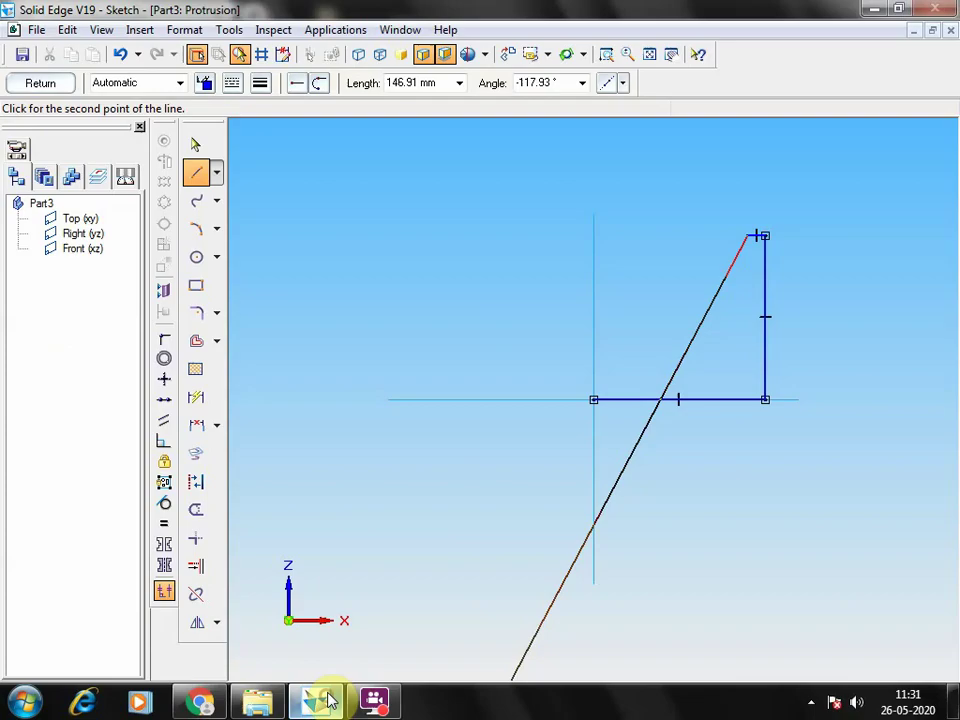
text(210.83)
click(745, 172)
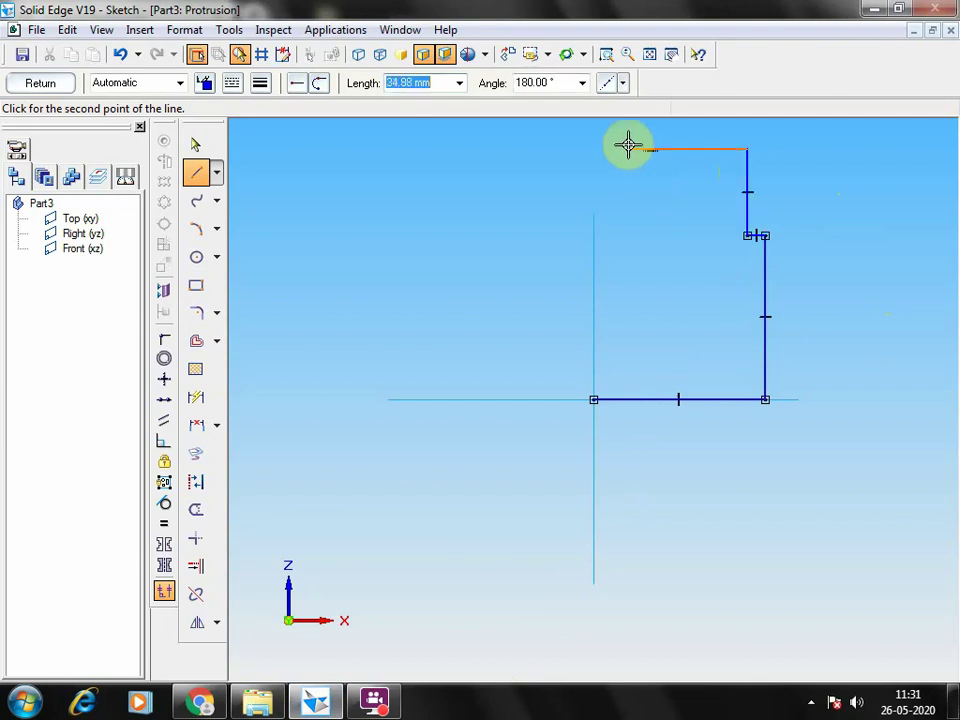
Step: Consult the PDF drawing in Chrome and draw the 25 mm horizontal top edge of the profile at 180°
click(200, 700)
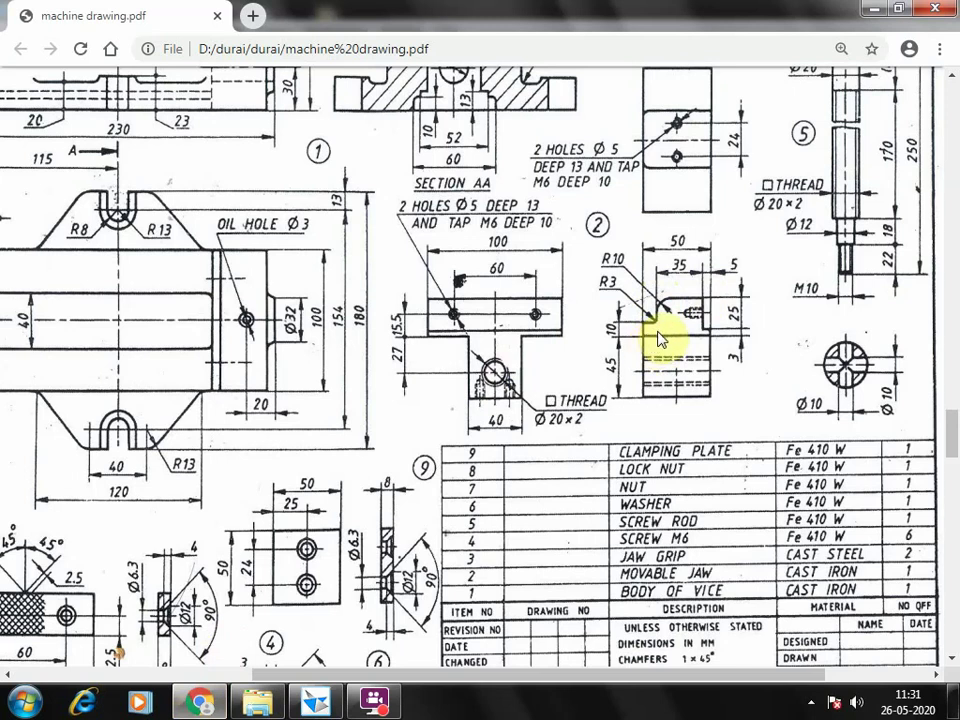
click(312, 703)
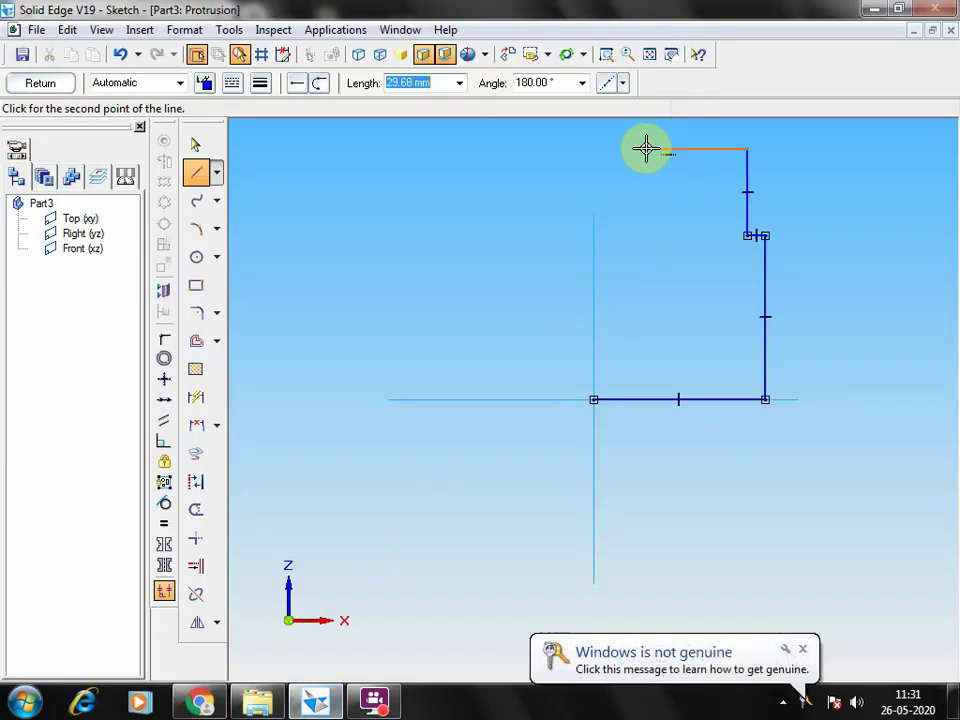
text(25)
key(Return)
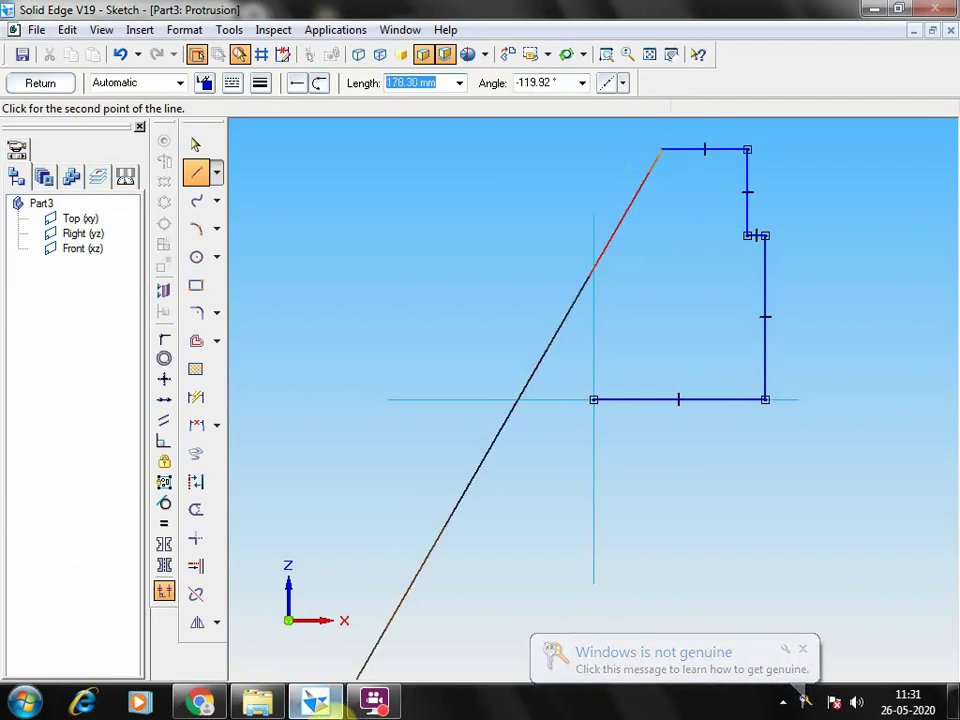
Step: Consult the PDF drawing in Chrome and draw a vertical line down from the top edge's free end with length 73-55
click(200, 703)
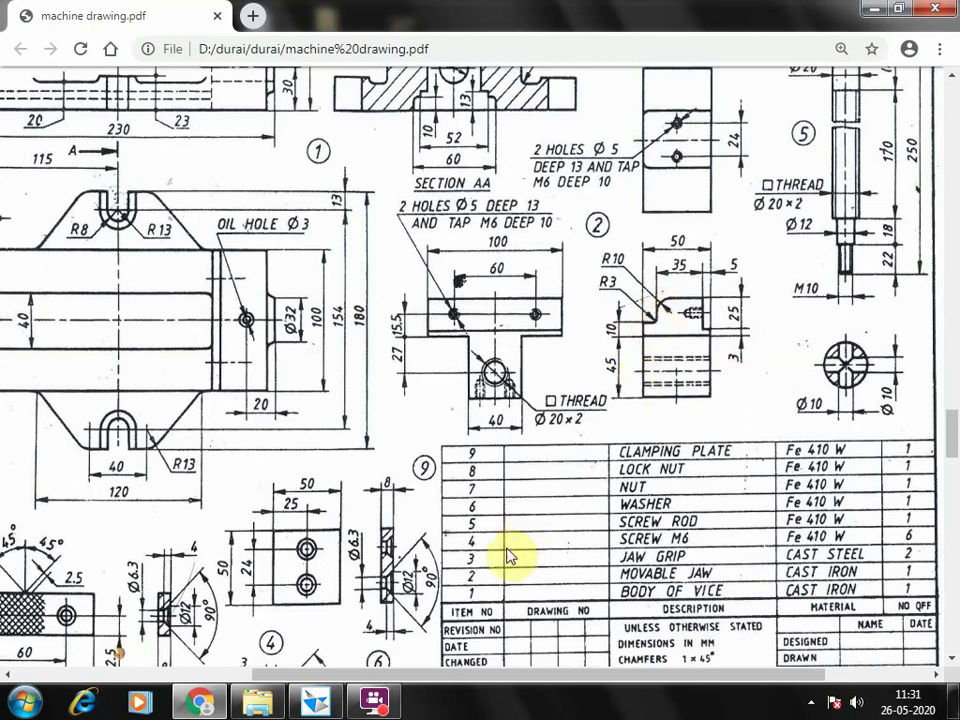
click(316, 702)
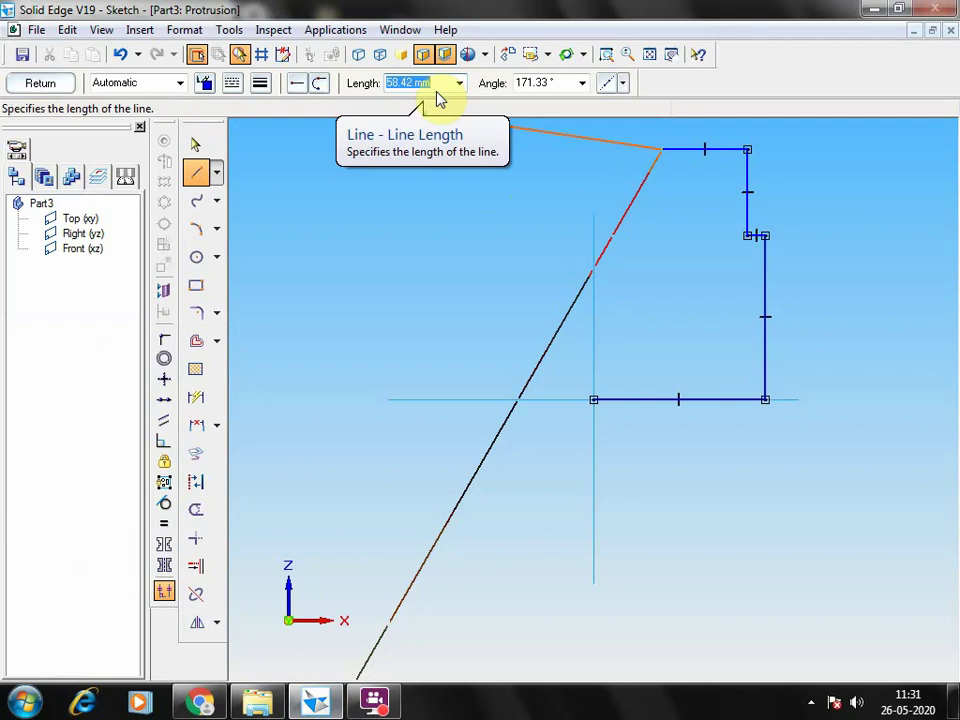
text(73.55)
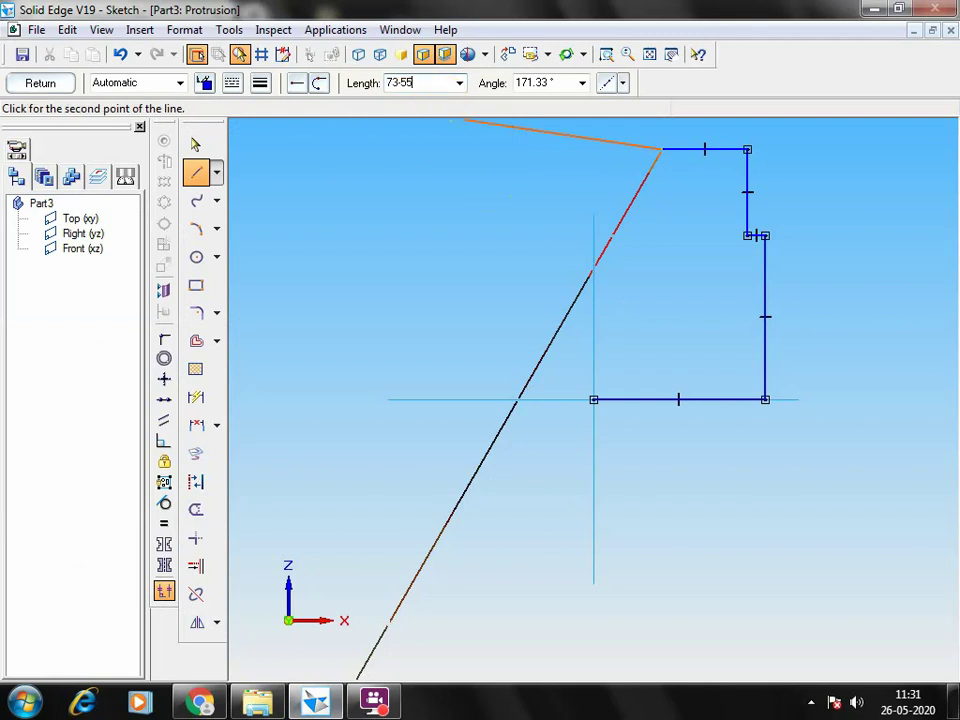
key(Tab)
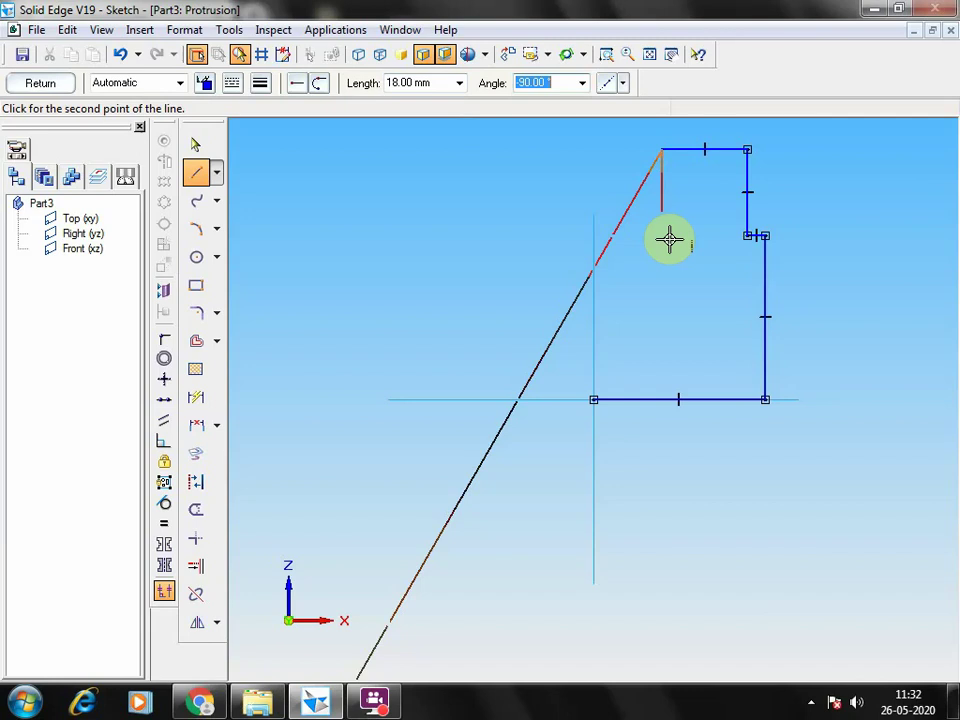
click(669, 239)
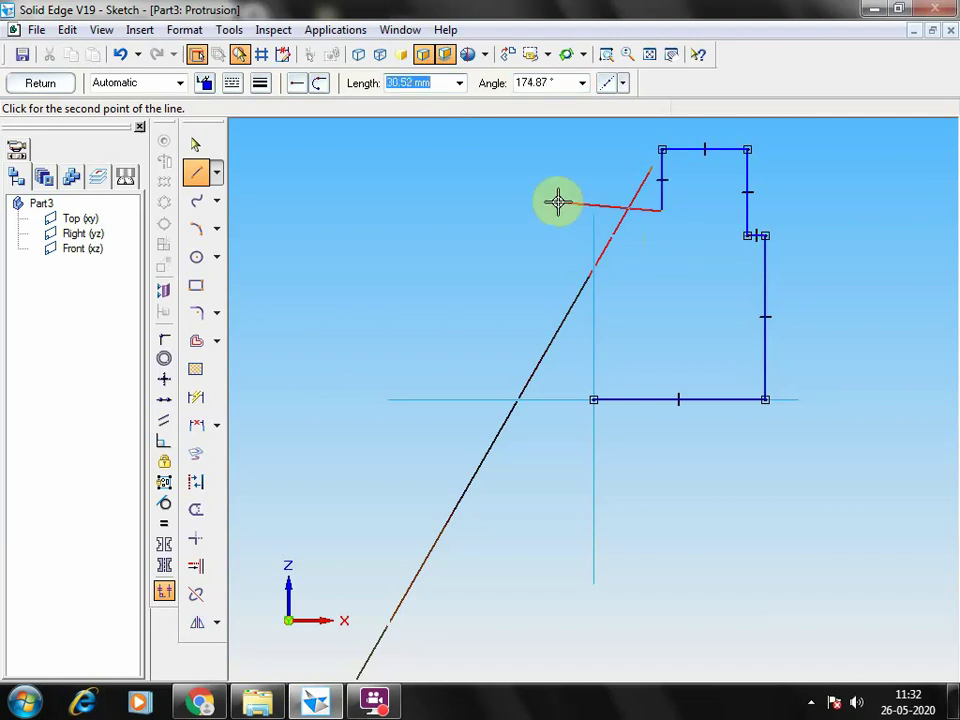
click(210, 700)
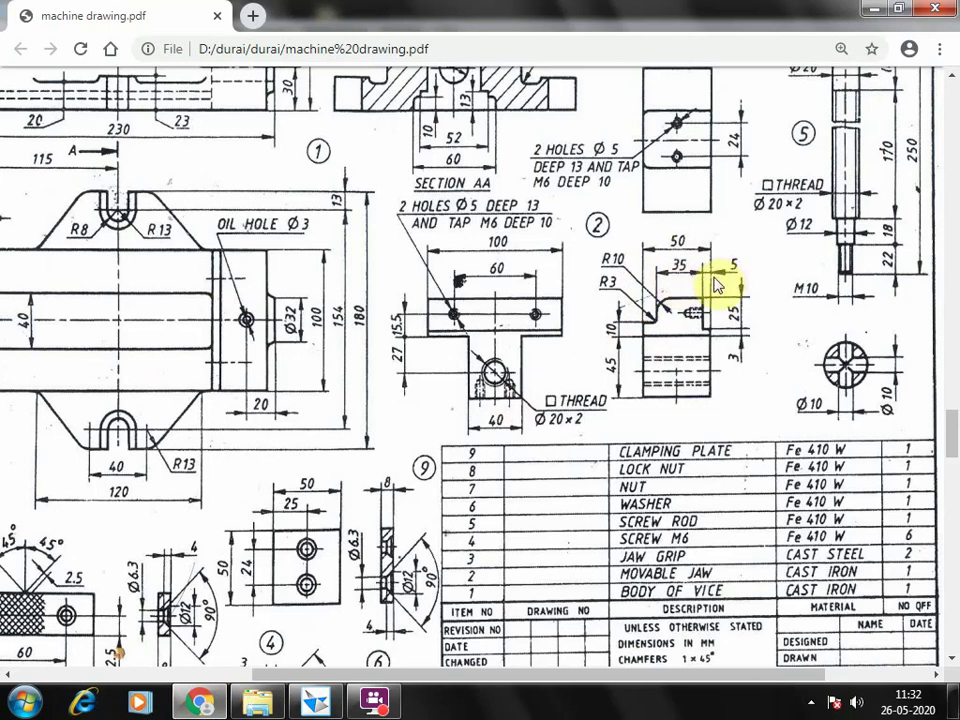
click(368, 700)
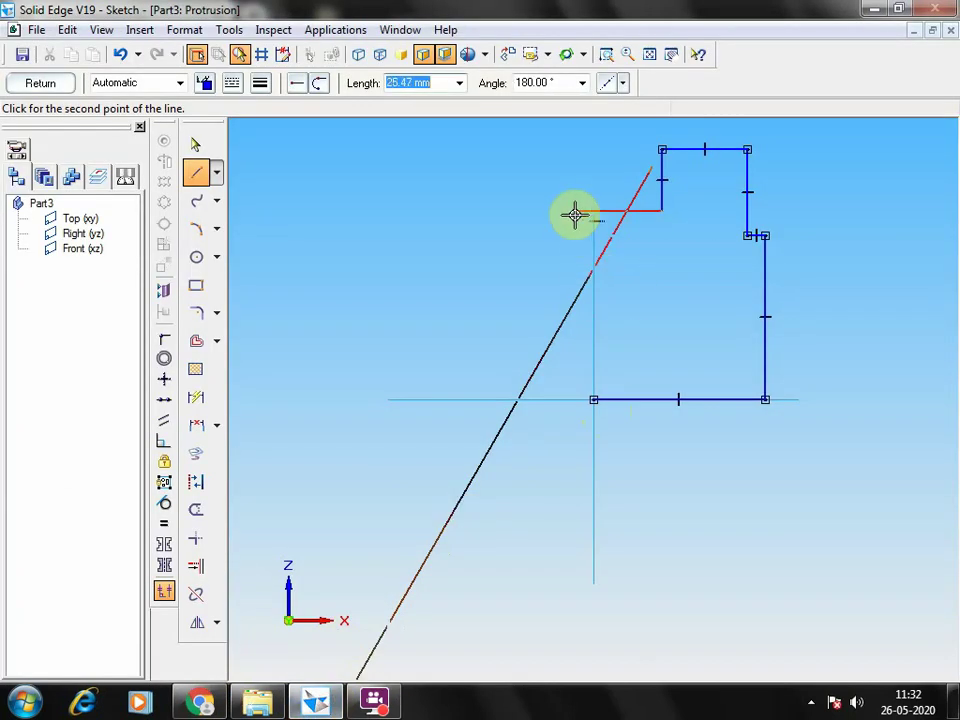
text(10)
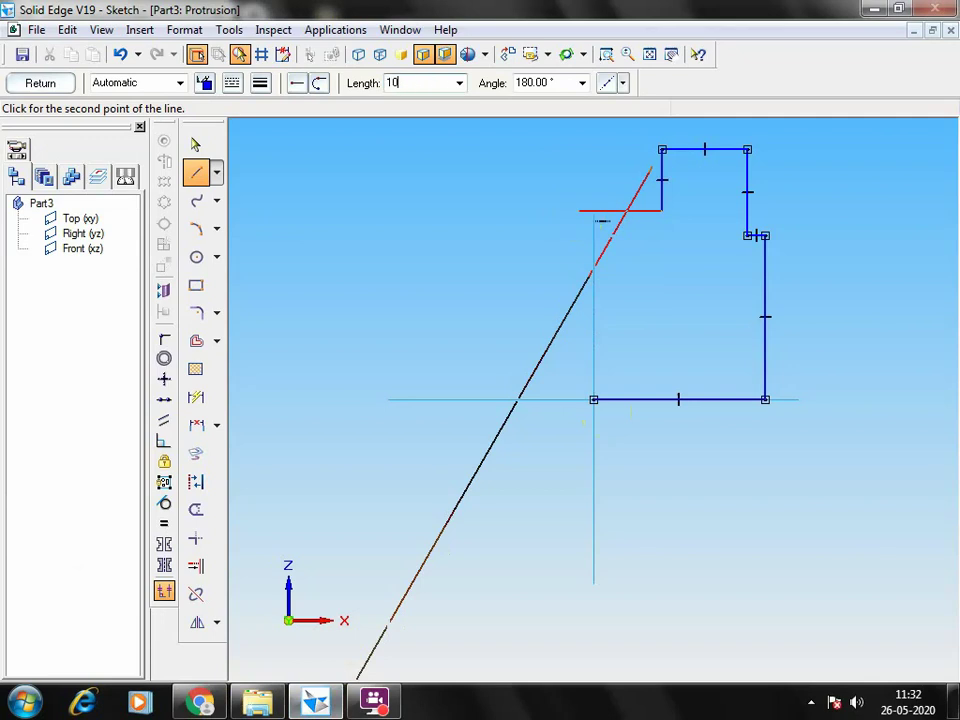
key(Tab)
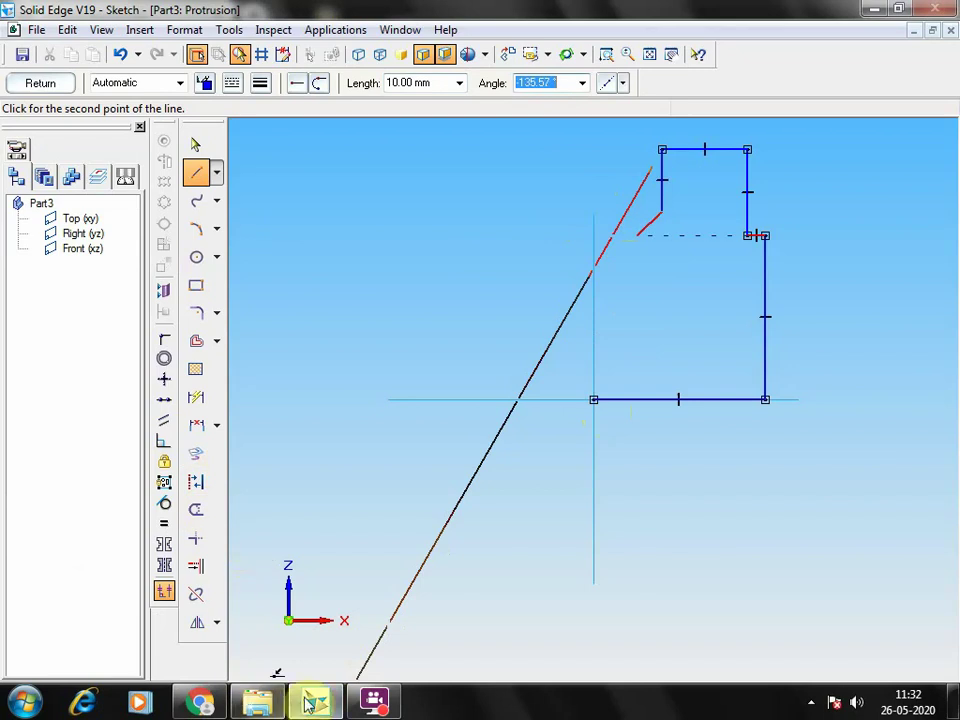
key(alt+Tab)
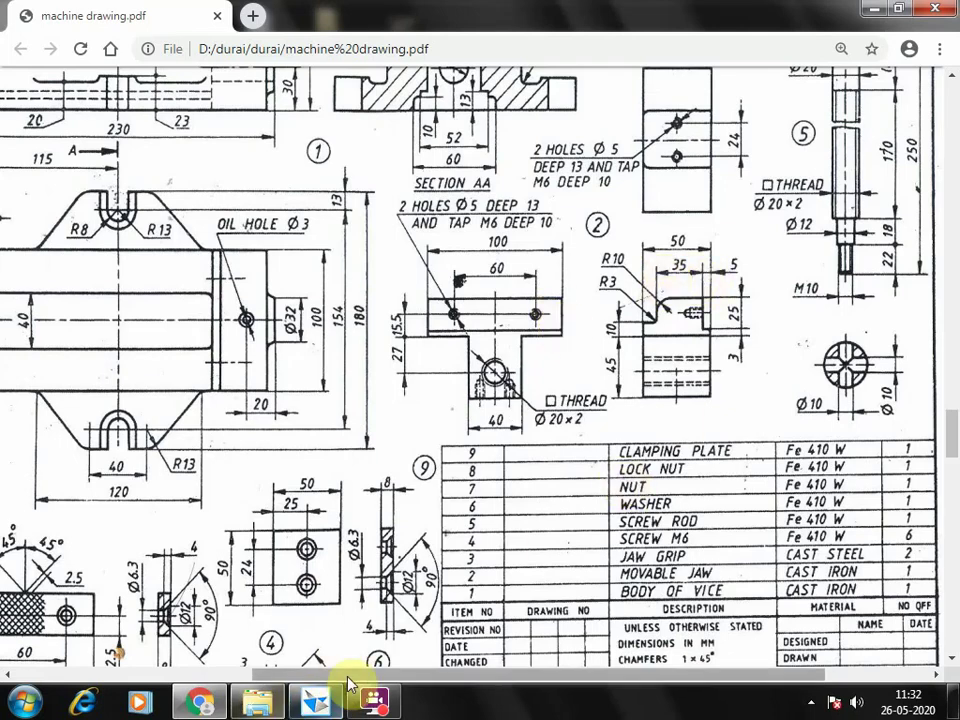
click(310, 703)
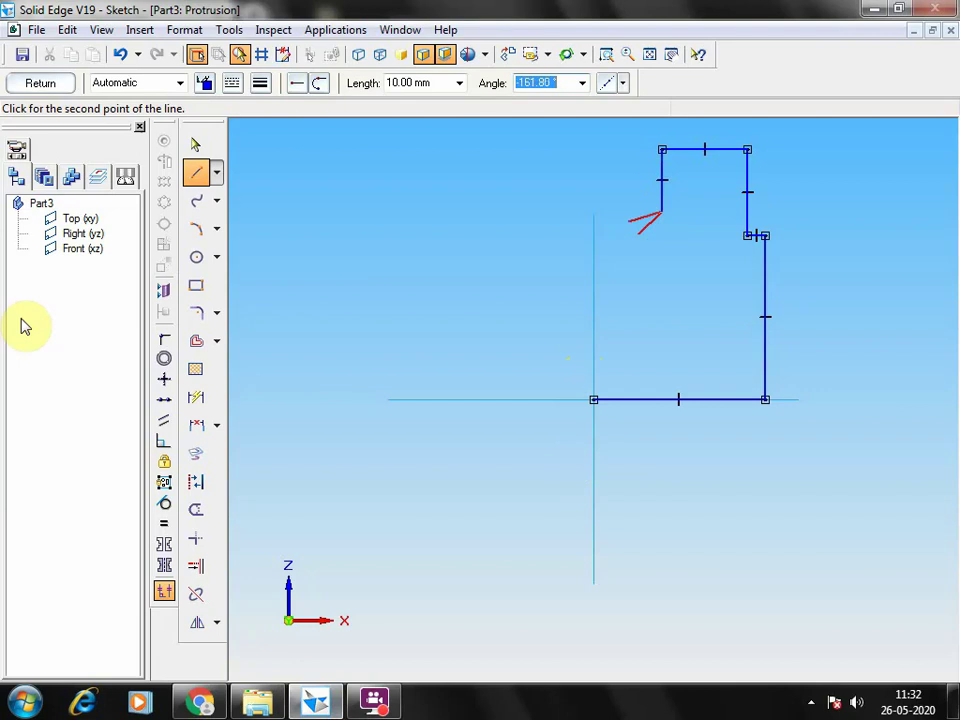
click(195, 145)
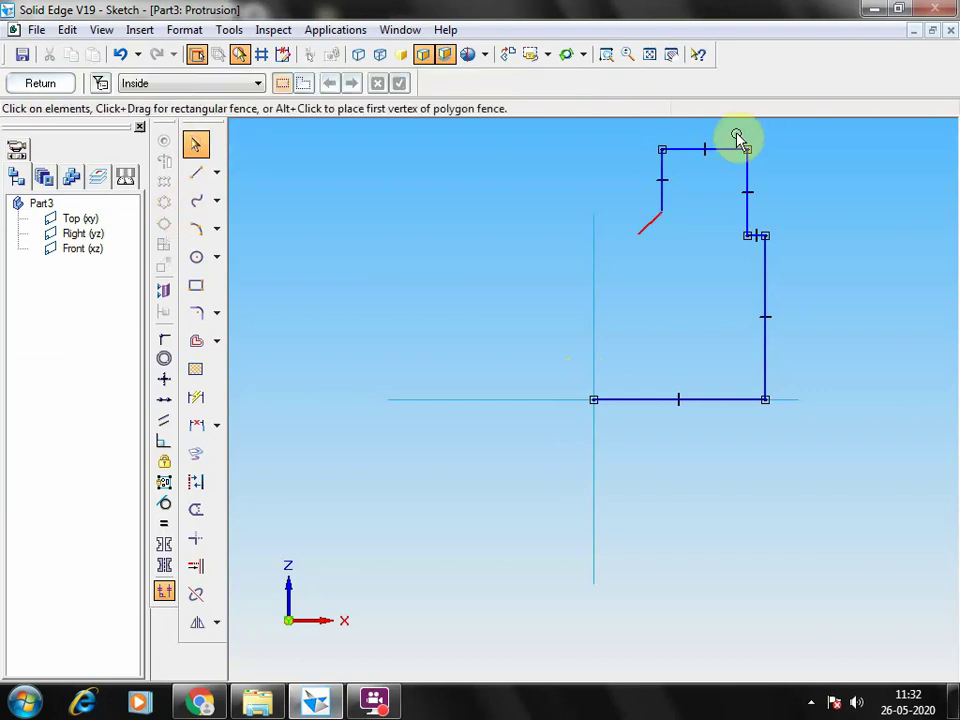
Step: Delete the short vertical line and the 25 mm top edge from the profile
click(680, 149)
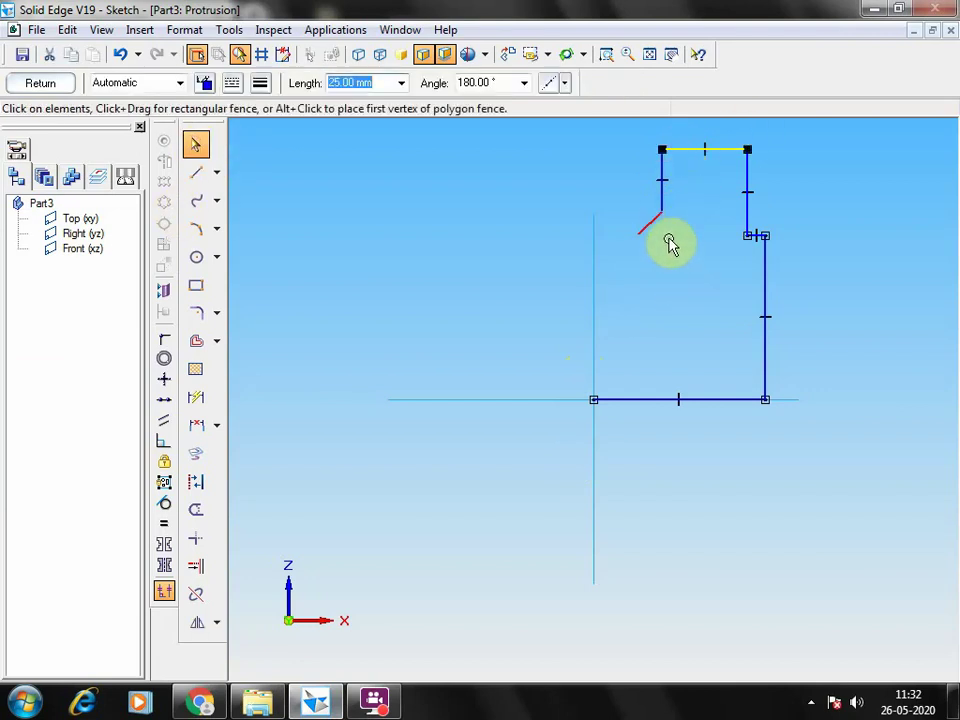
click(662, 200)
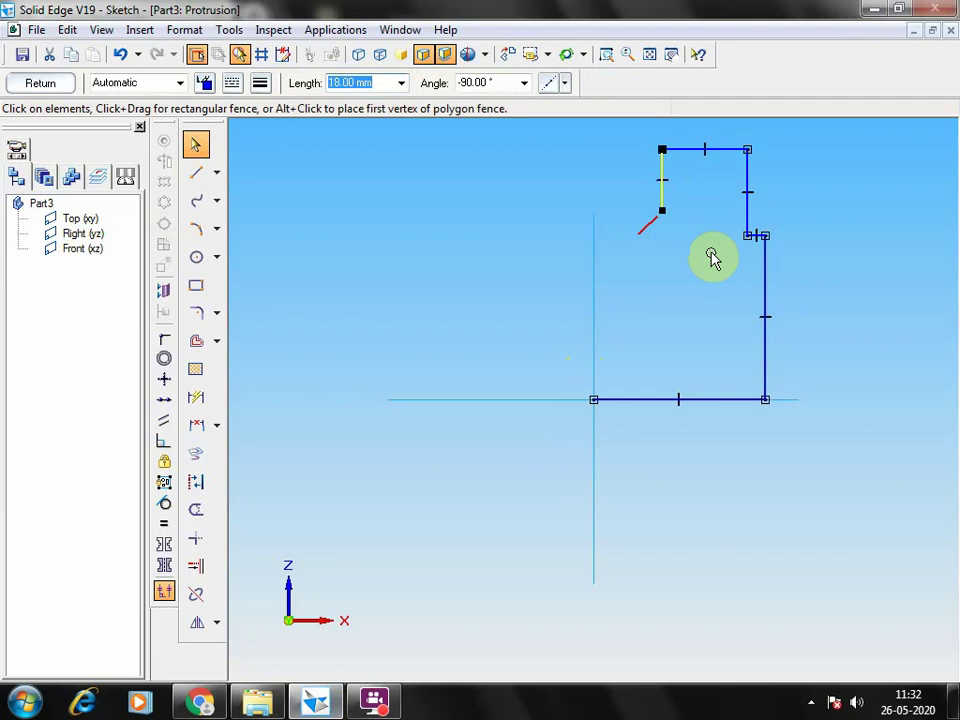
key(Delete)
click(673, 149)
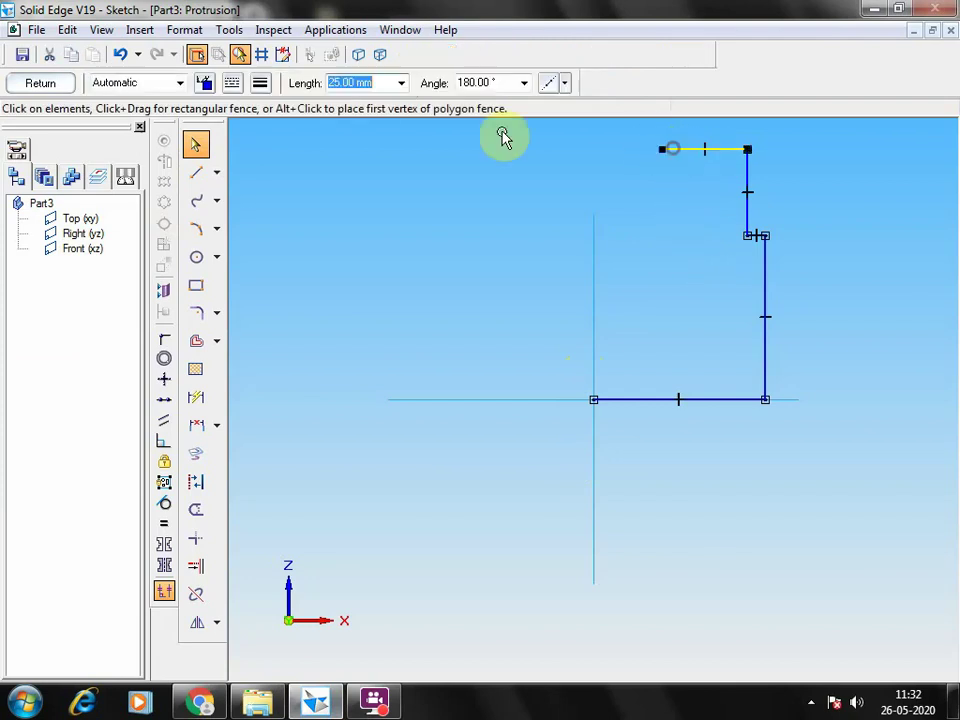
key(Delete)
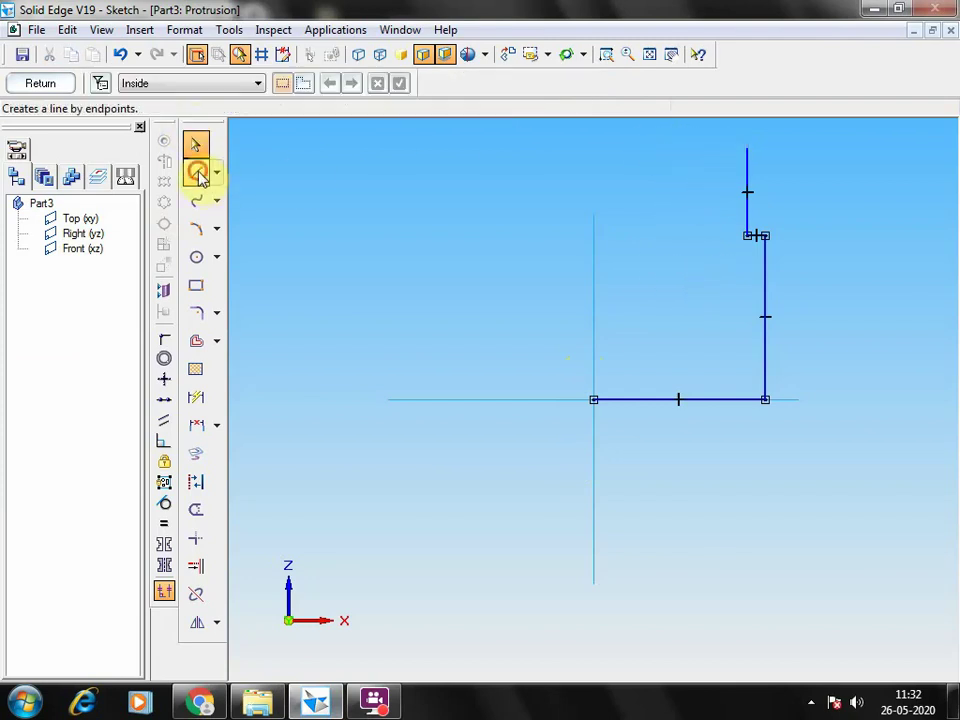
Step: Draw a 35 mm horizontal top edge at 180° from the upper end of the 25 mm vertical line
click(197, 173)
click(747, 149)
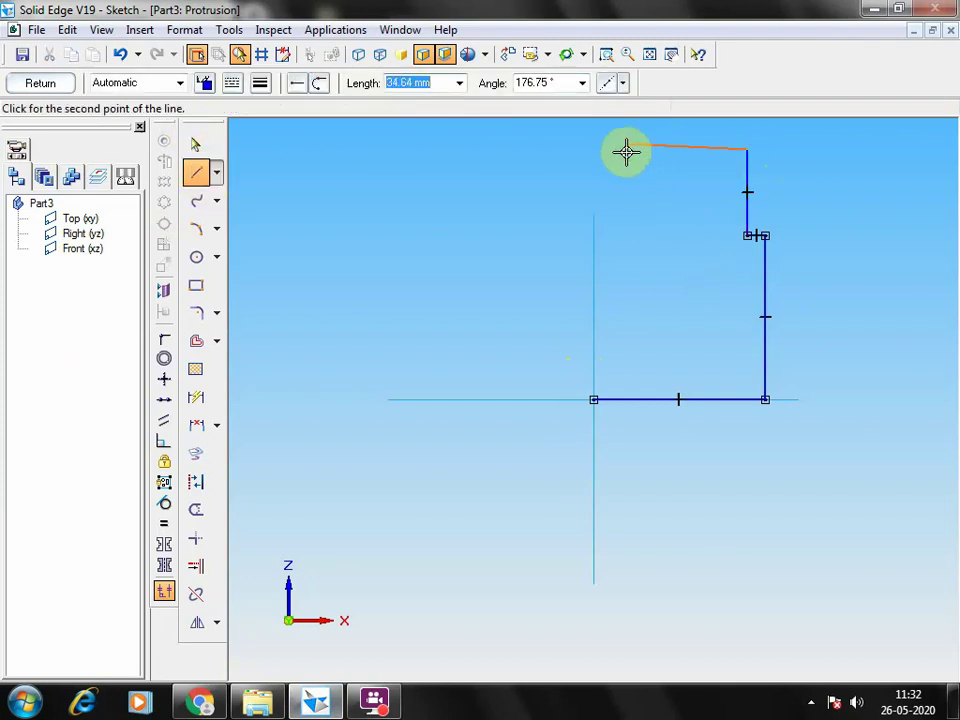
text(3)
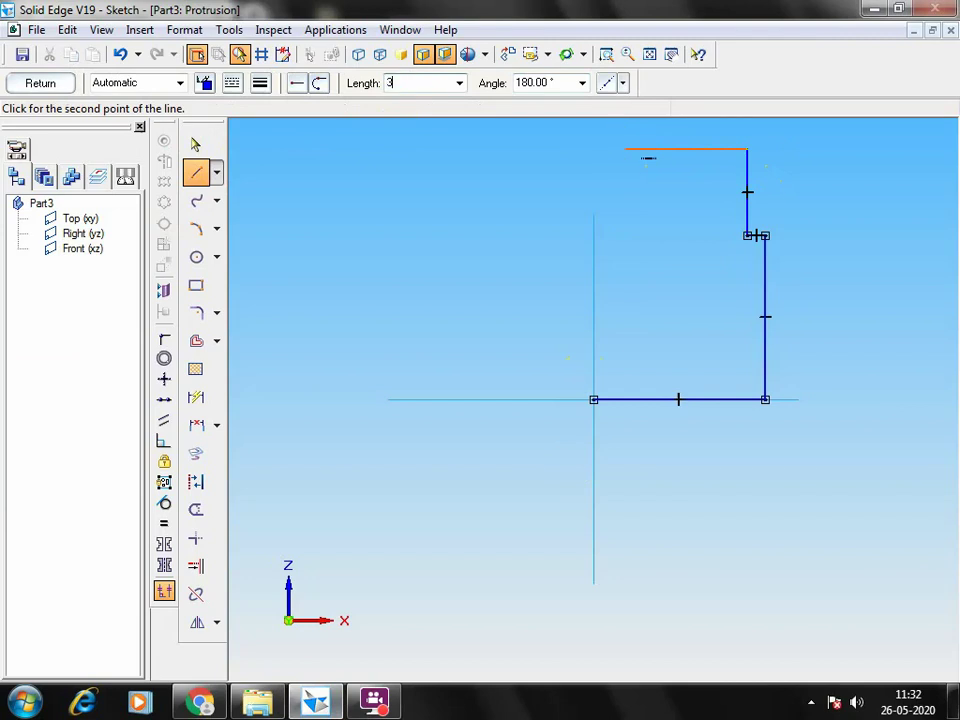
text(5)
click(626, 151)
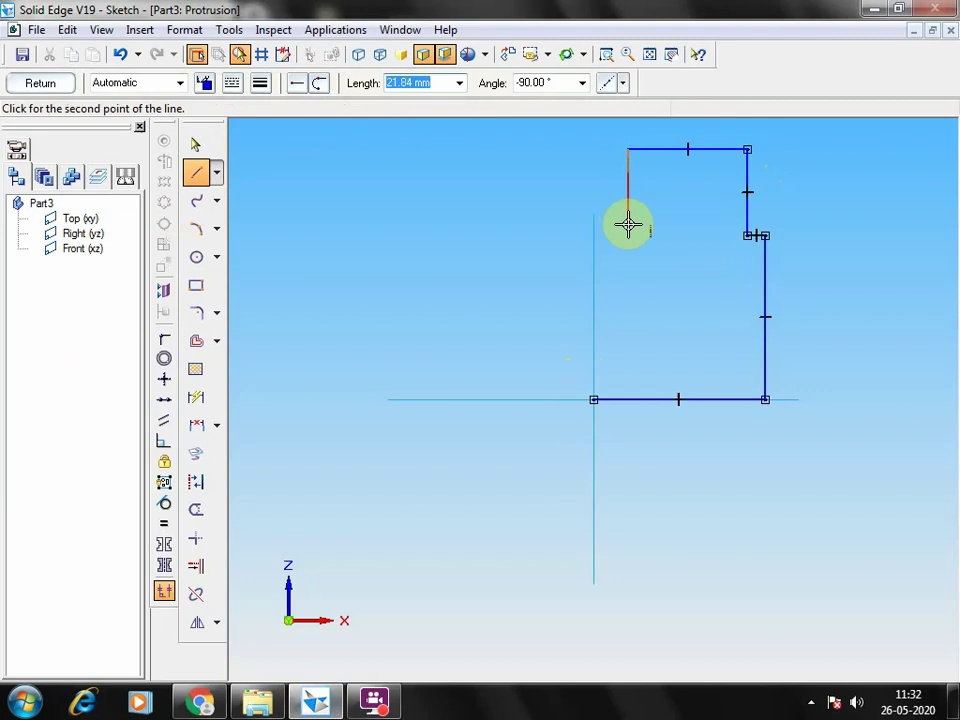
Step: Draw an 18 mm line down at -90° from the top edge's free end, followed by a 10 mm horizontal line at 180°
key(Tab)
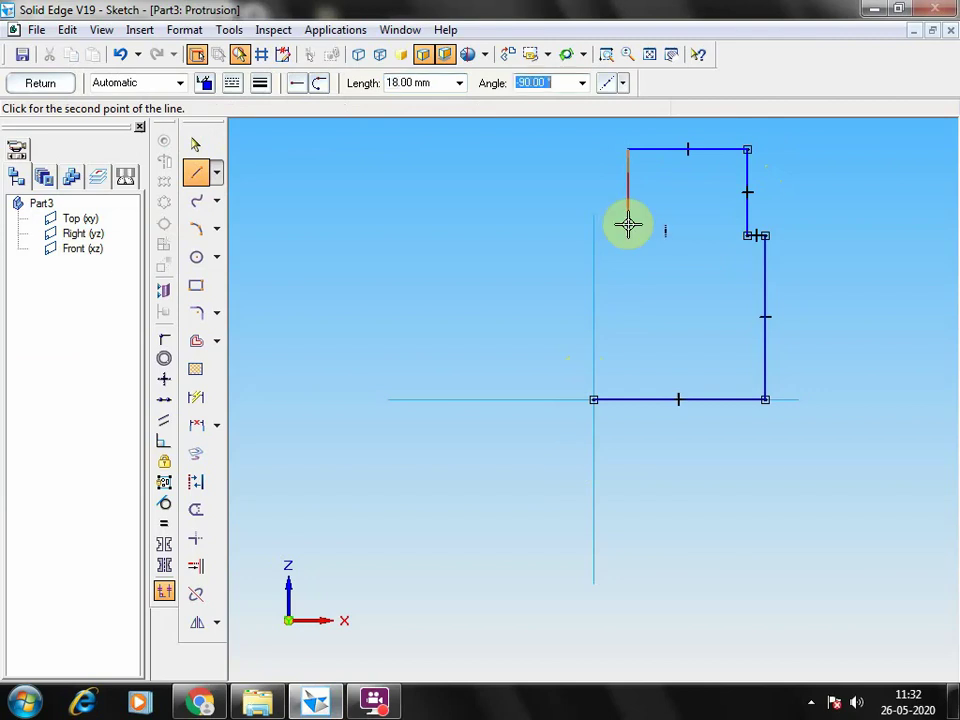
click(626, 223)
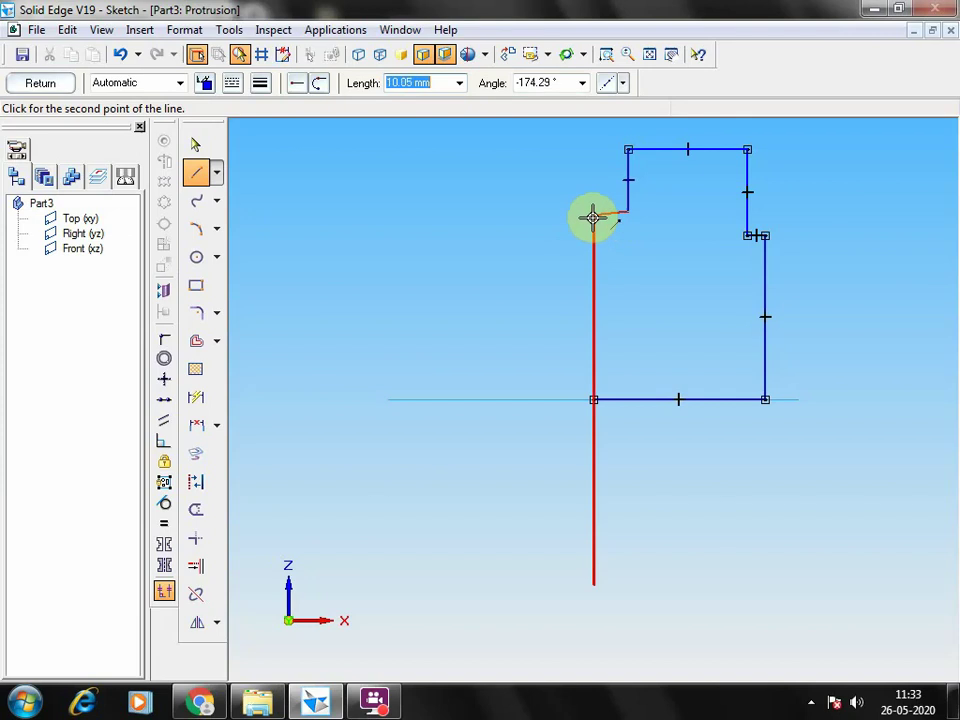
click(593, 217)
text(10)
key(Tab)
click(593, 217)
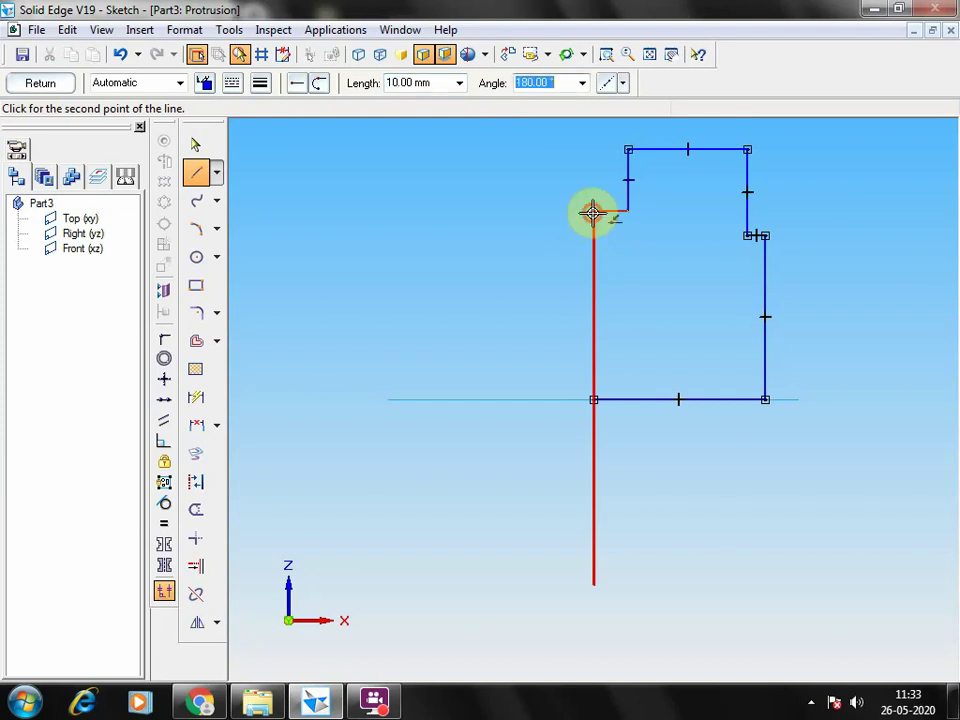
Step: Close the profile with a vertical line down to the start of the bottom edge and end the line command
click(592, 397)
right_click(501, 317)
click(193, 148)
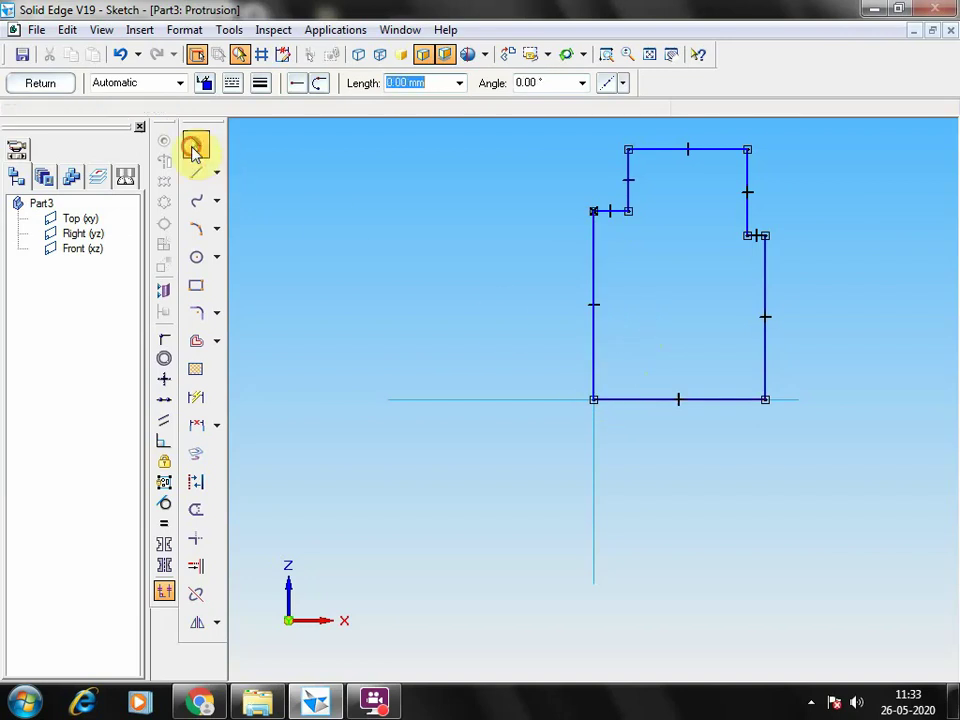
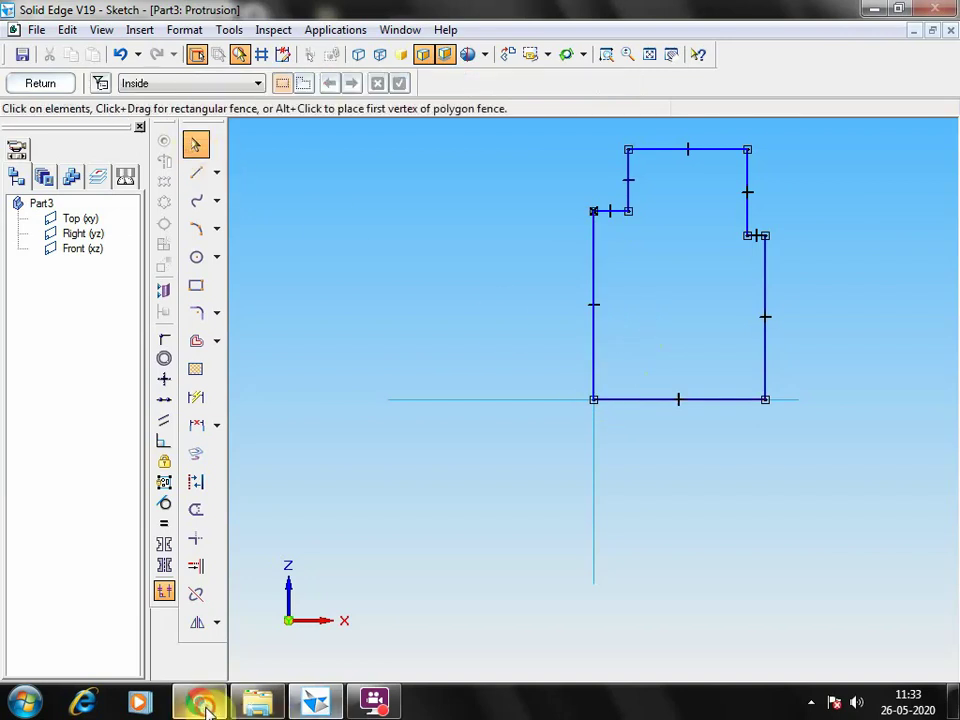
Step: Consult the PDF drawing in Chrome and fillet the corner between the top edge and the 18 mm vertical line with a 10 mm radius
click(200, 703)
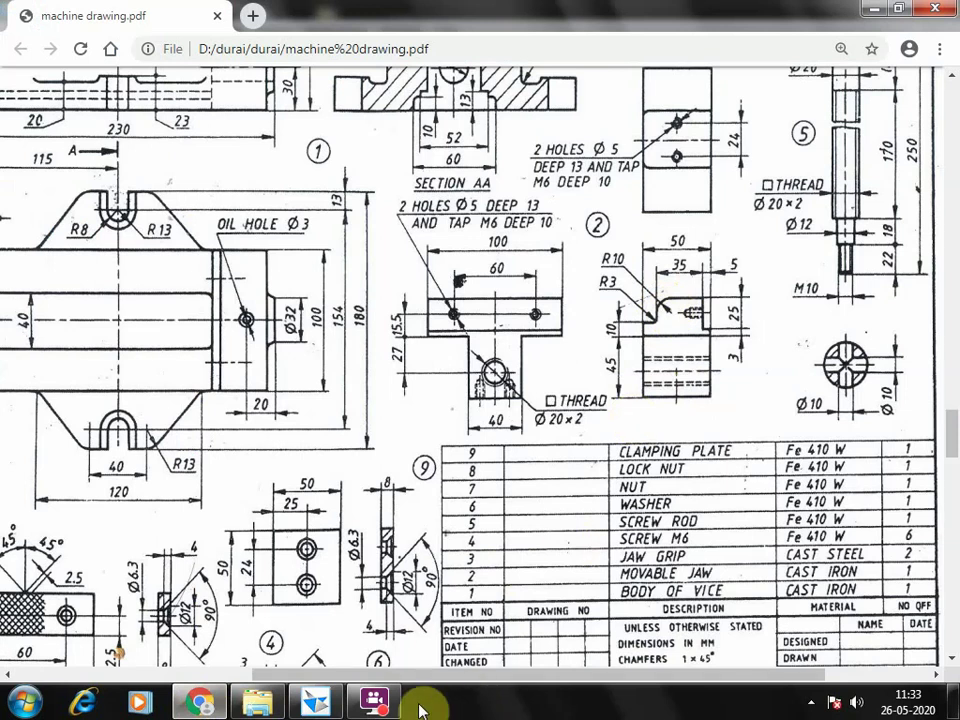
click(315, 703)
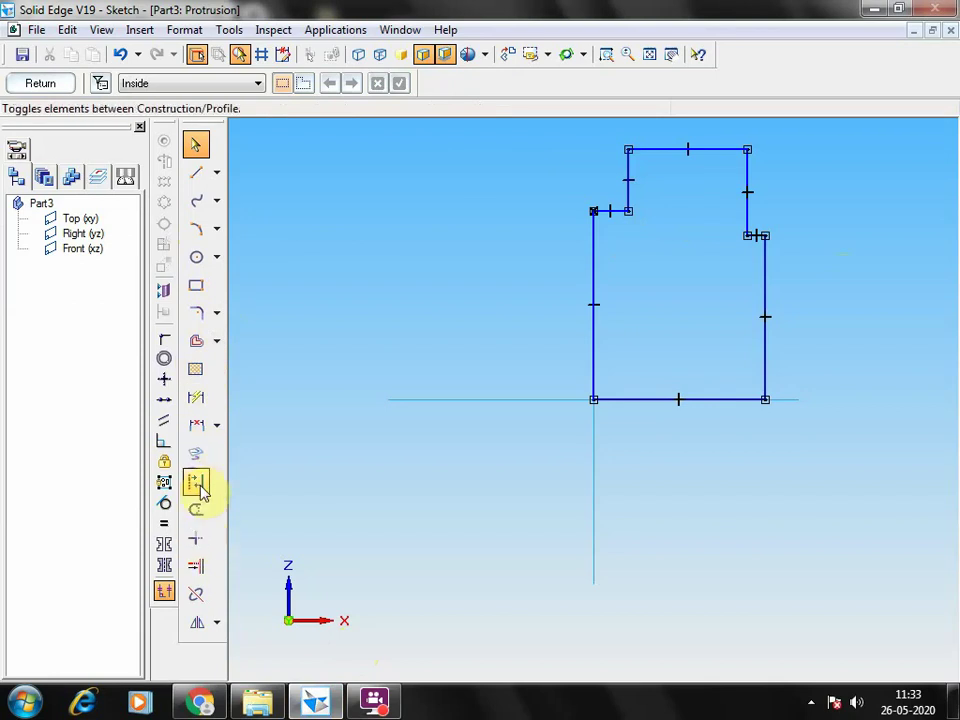
click(196, 314)
click(628, 168)
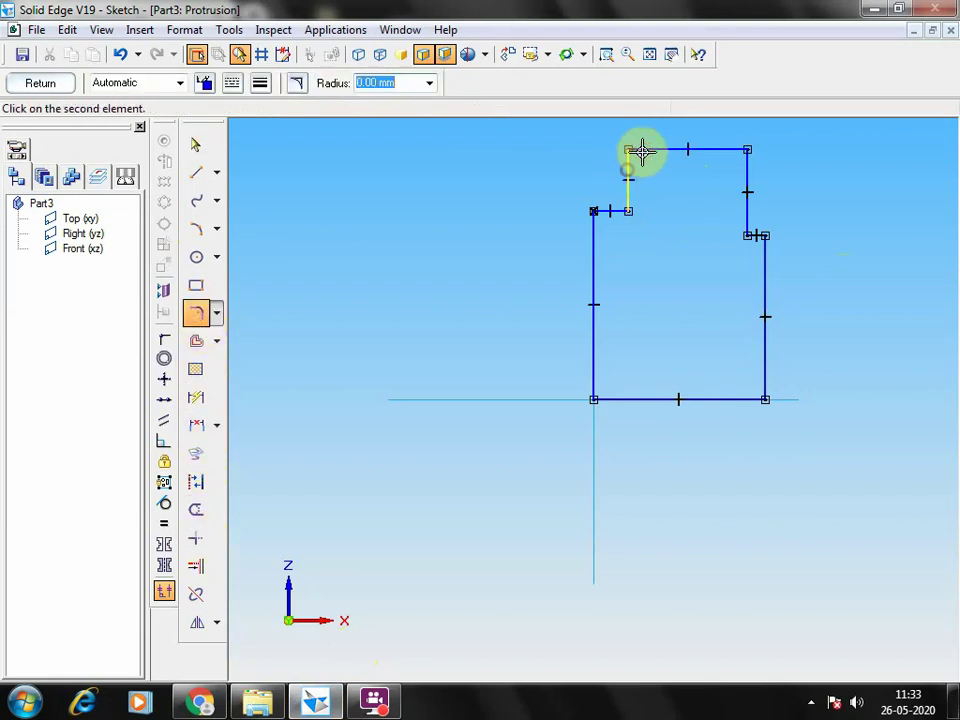
click(641, 151)
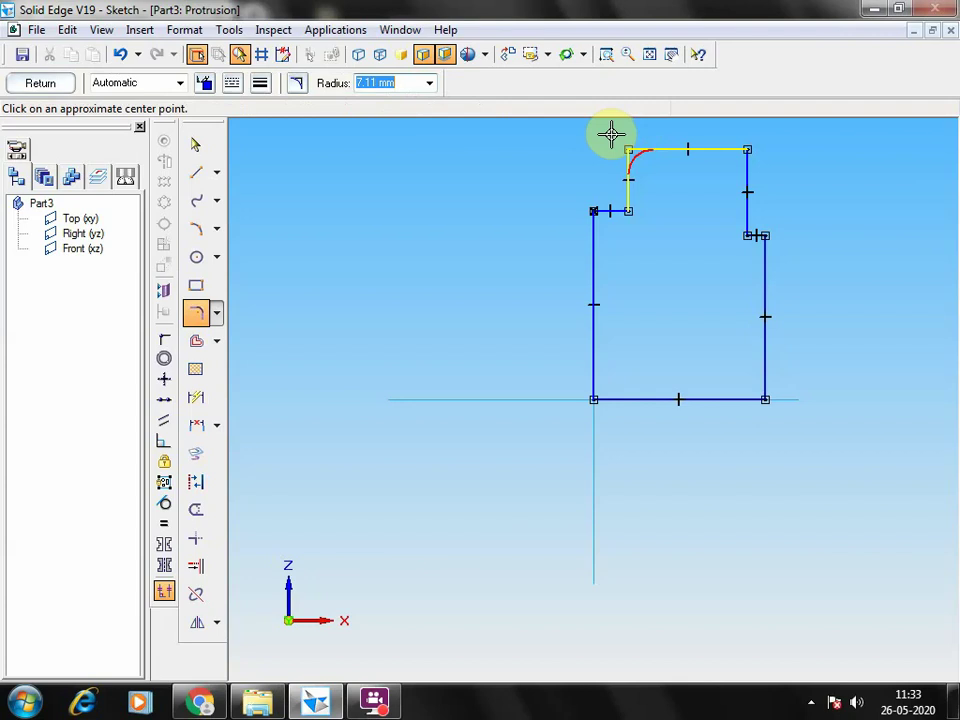
text(10)
click(611, 135)
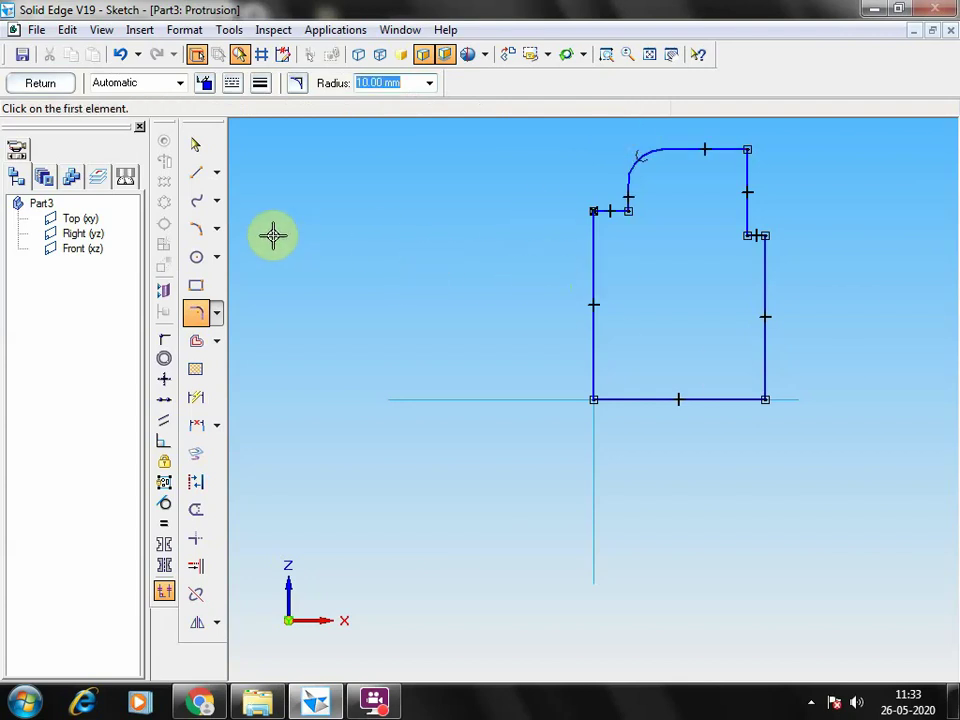
Step: Finish the sketch, consult the PDF drawing in Chrome for the width, and extrude the profile 100 mm symmetrically about its plane
click(28, 88)
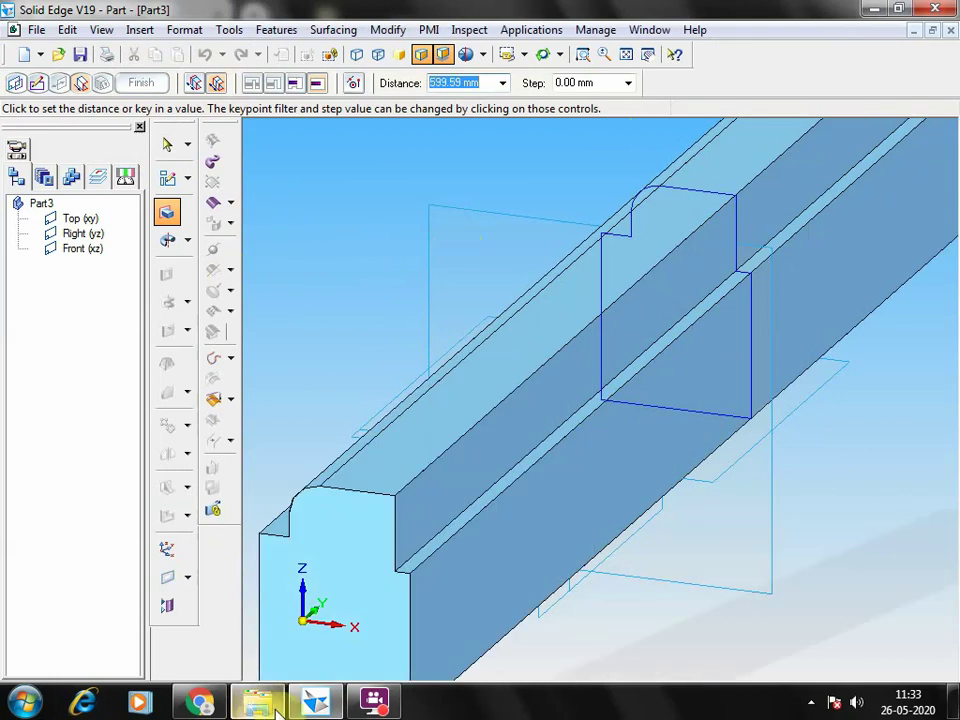
click(195, 706)
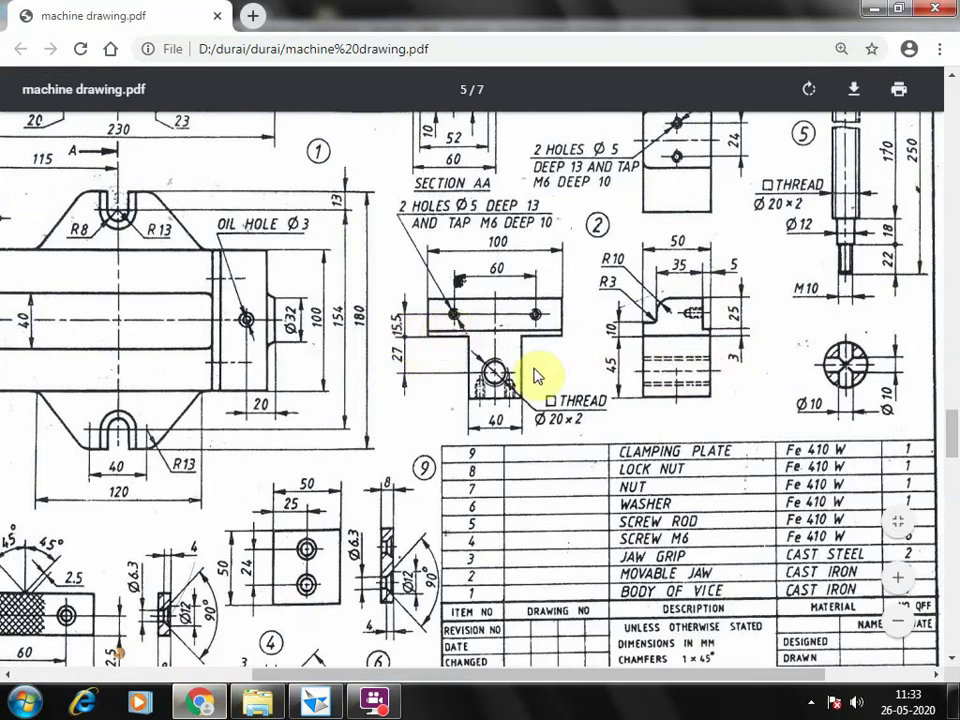
click(329, 705)
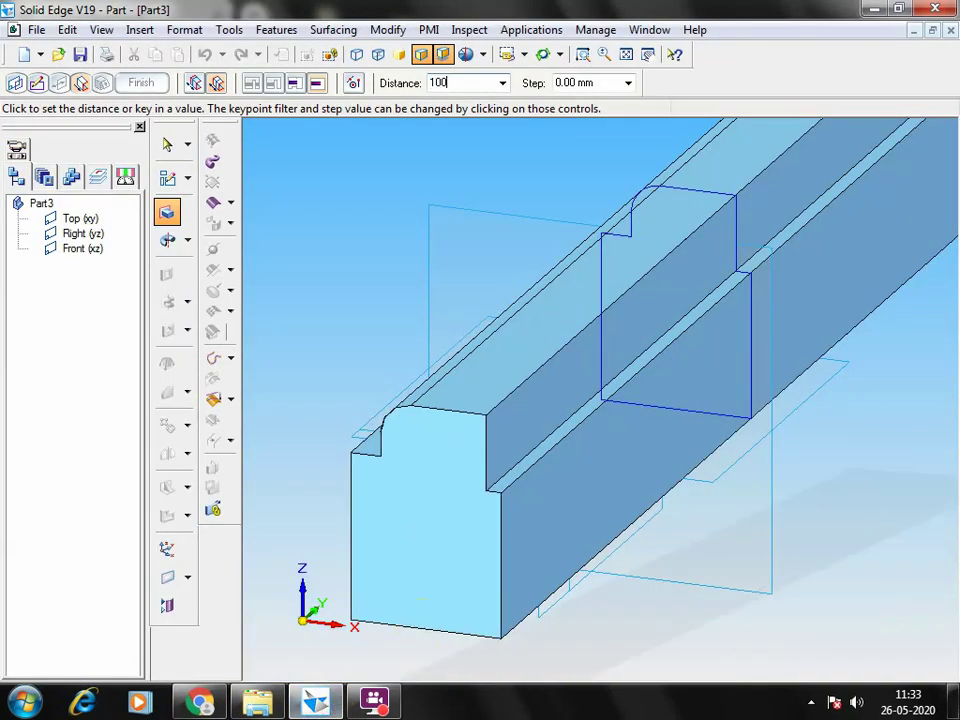
key(Return)
right_click(915, 439)
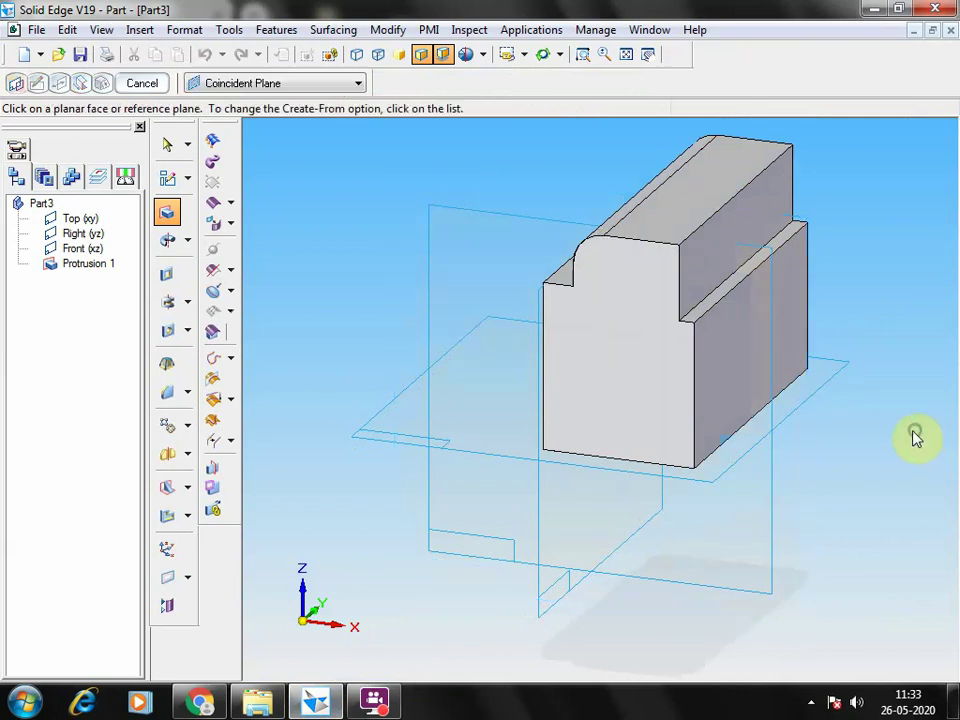
Step: Save the part as "movable jaw" in the machine vice video folder
click(33, 29)
click(75, 162)
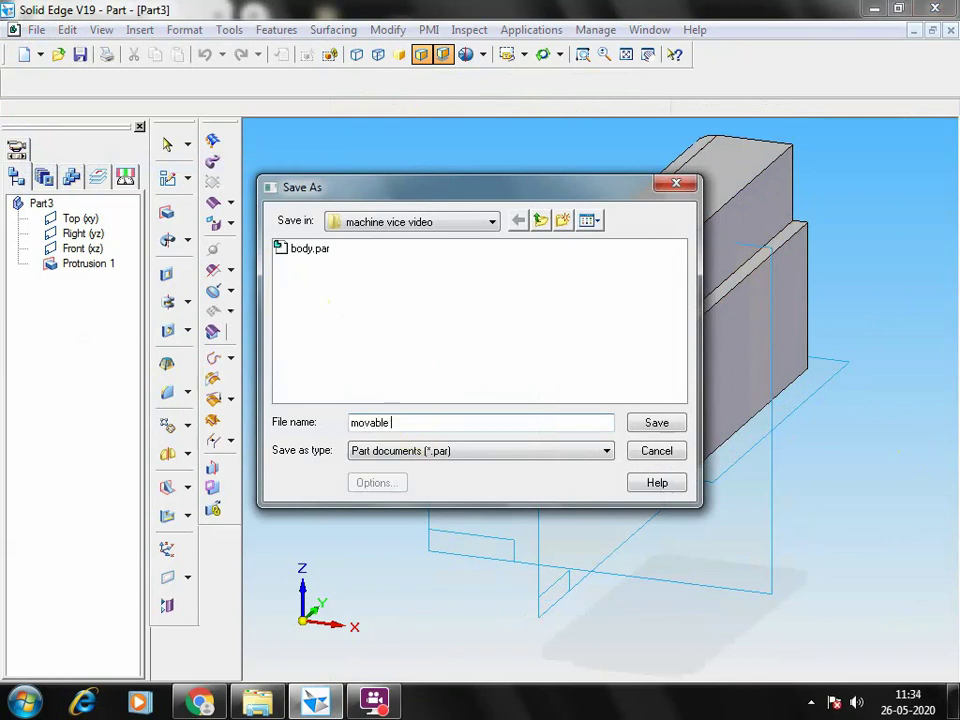
click(657, 422)
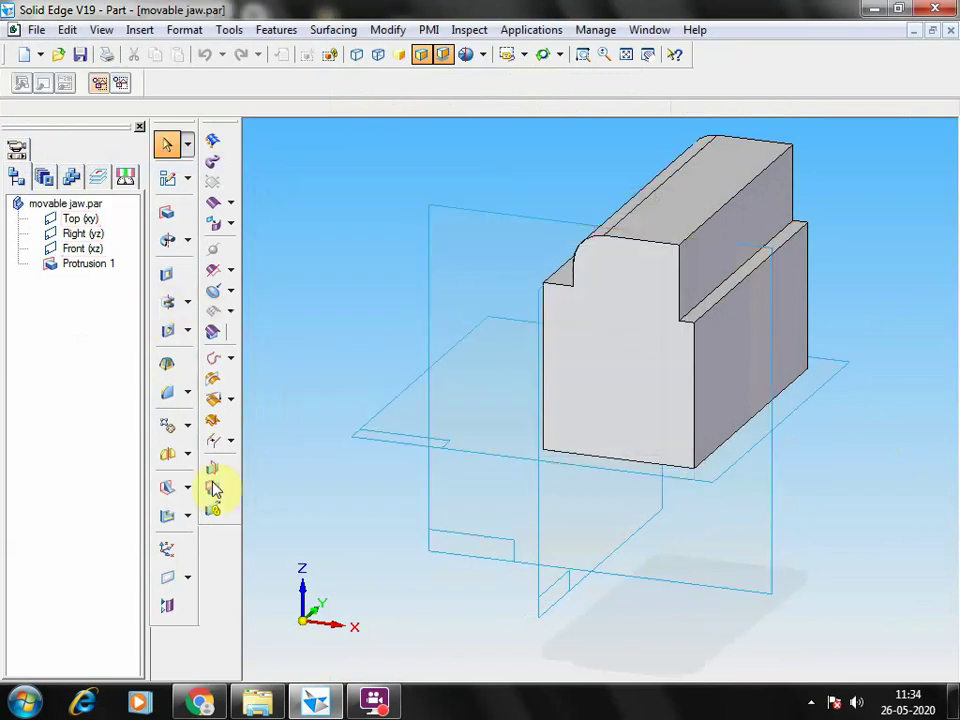
Step: Consult the PDF drawing in Chrome and start a cutout sketch on the jaw's large vertical face below the 5 mm step
click(315, 702)
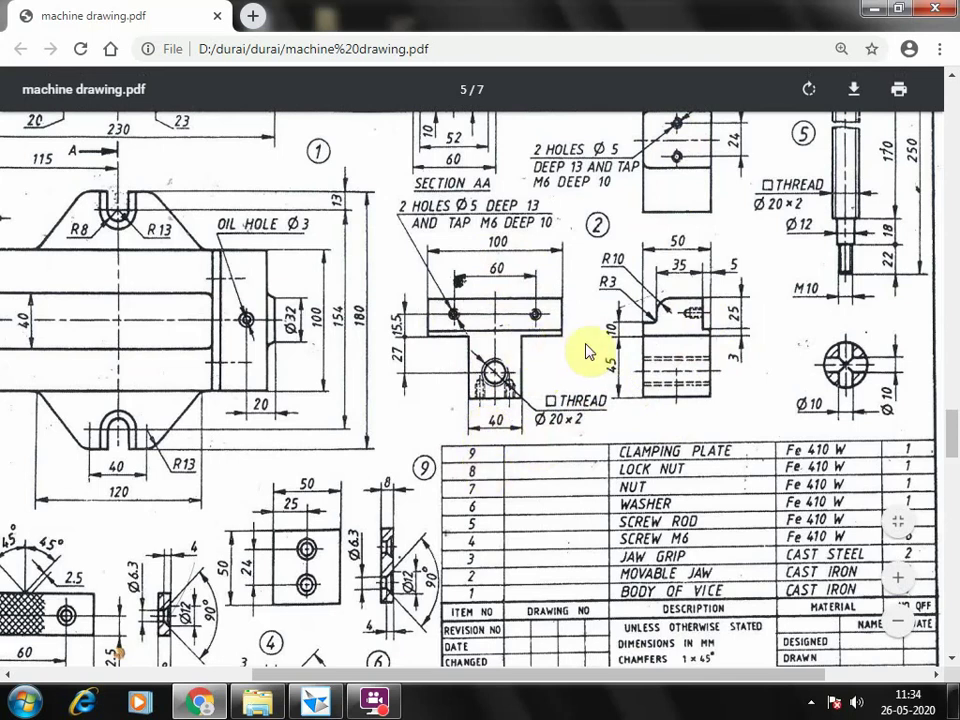
click(329, 707)
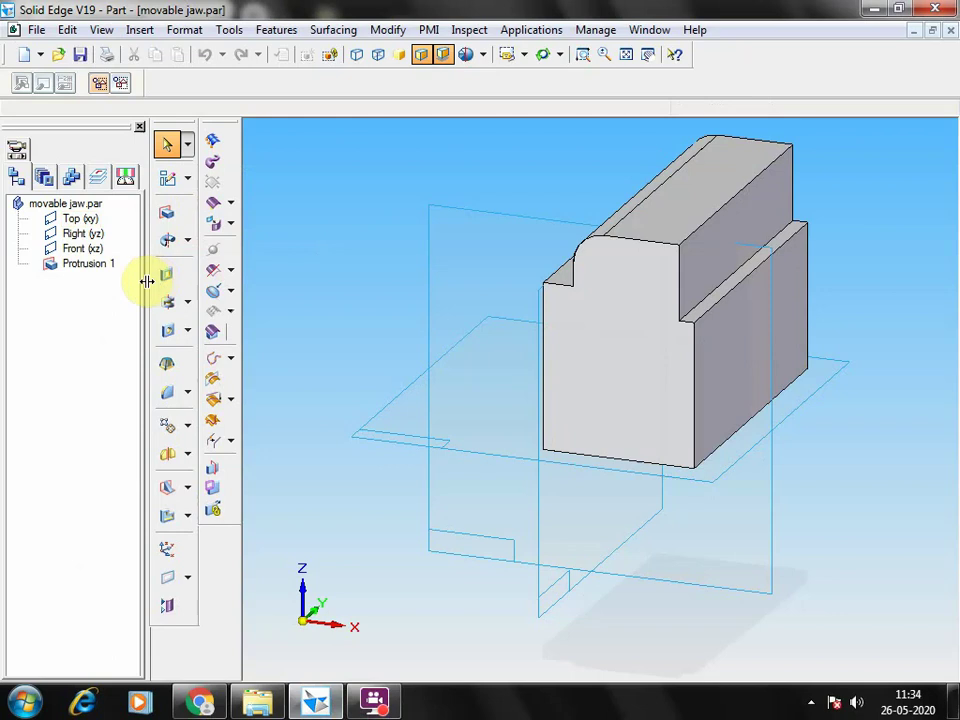
click(167, 275)
click(730, 370)
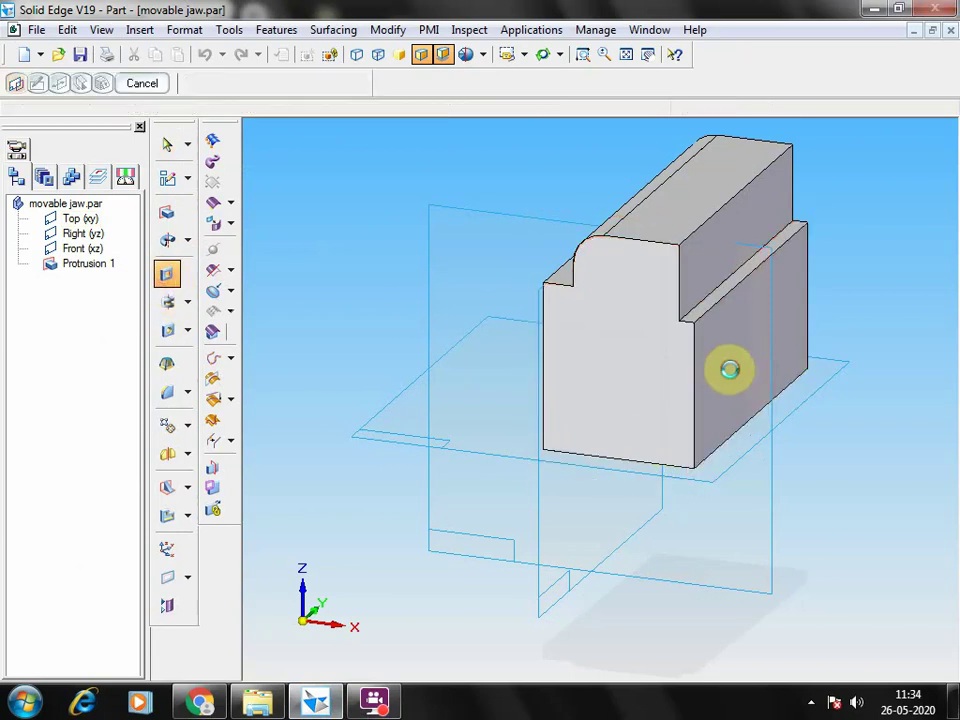
Step: Consult the PDF drawing in Chrome and draw a 45 mm line up at 90° from the face's lower corner on the positive Y side
click(196, 175)
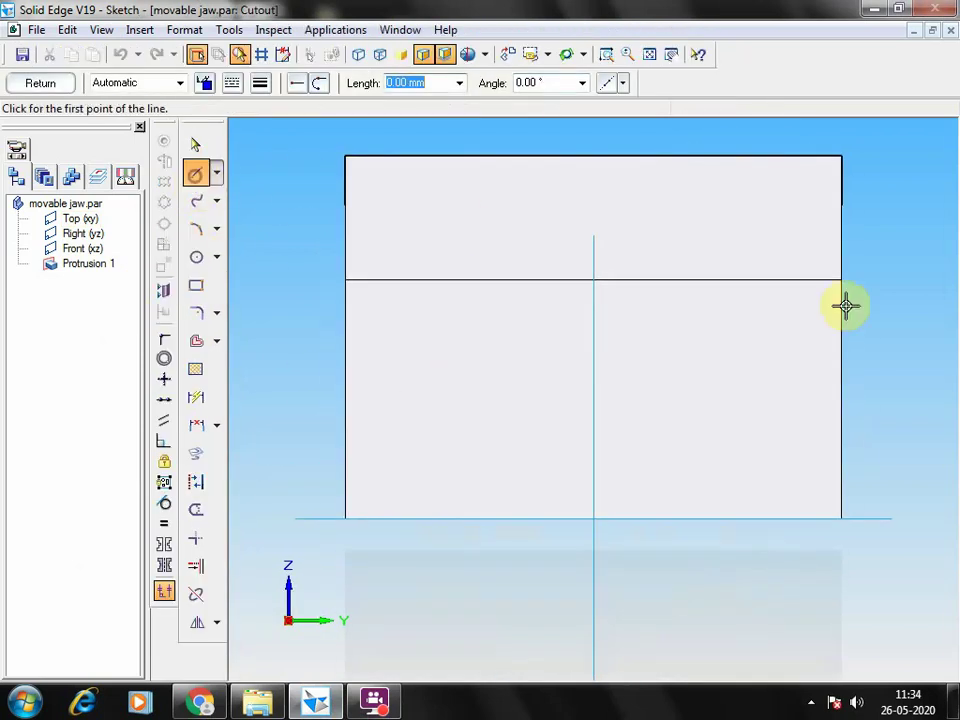
click(842, 518)
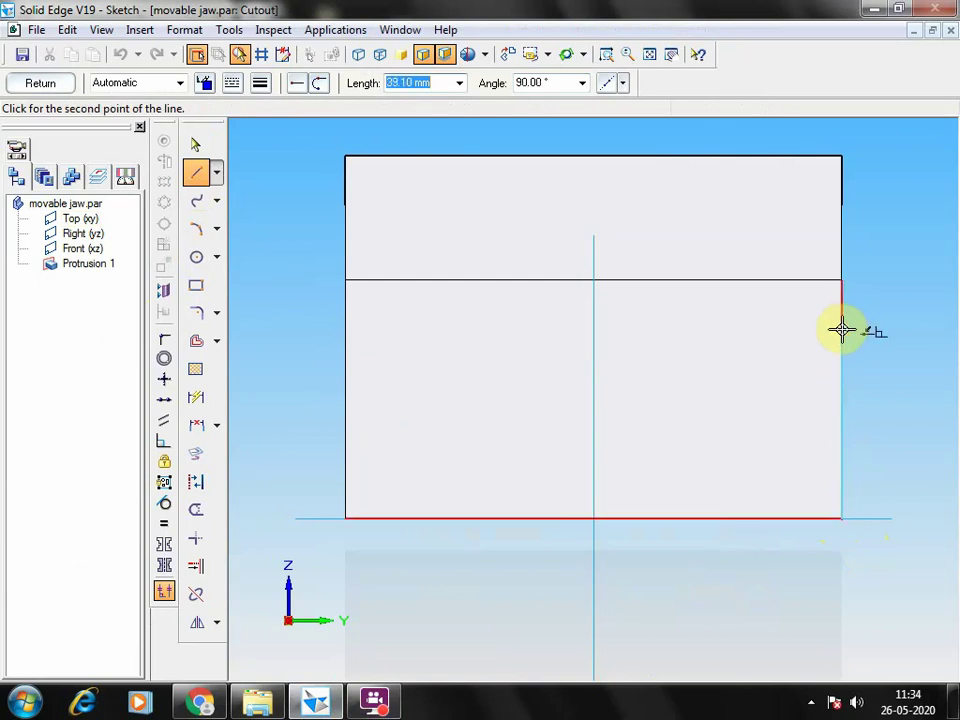
click(200, 702)
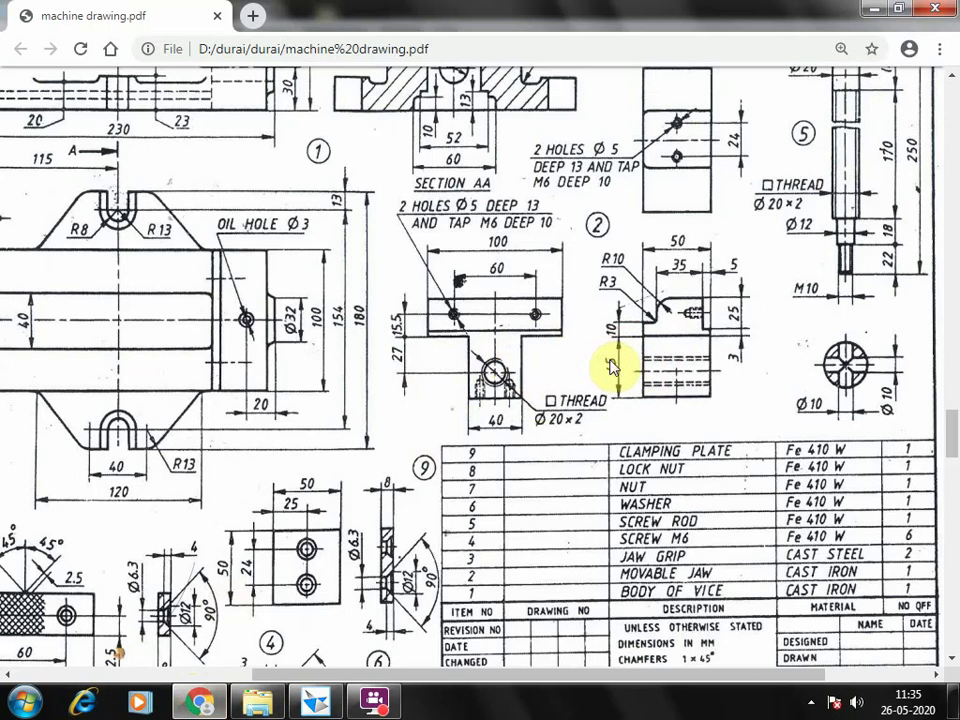
click(317, 707)
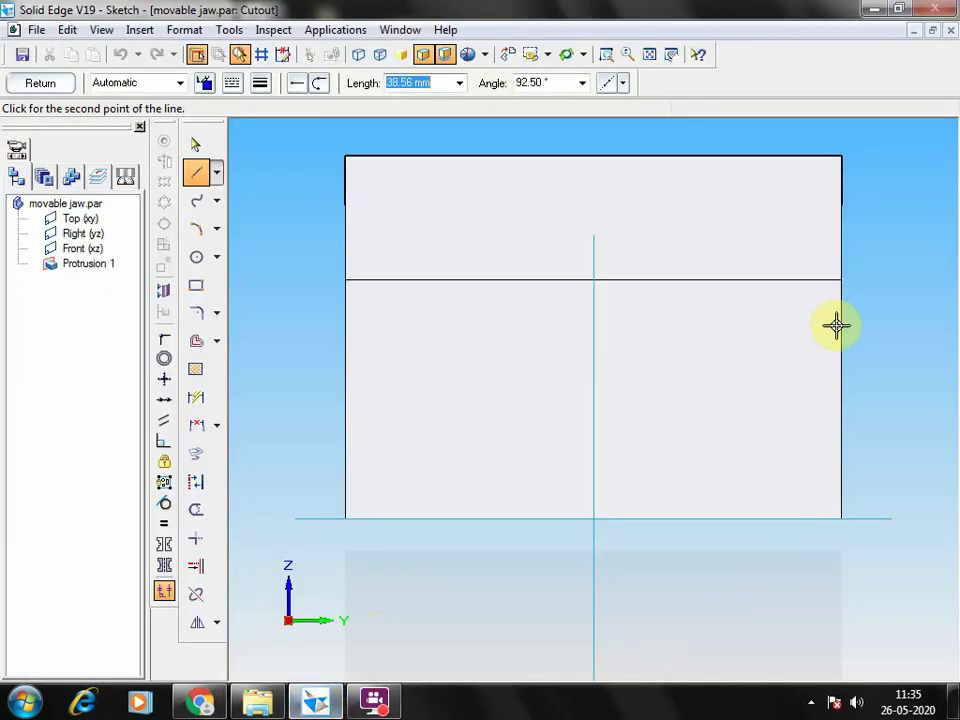
text(45)
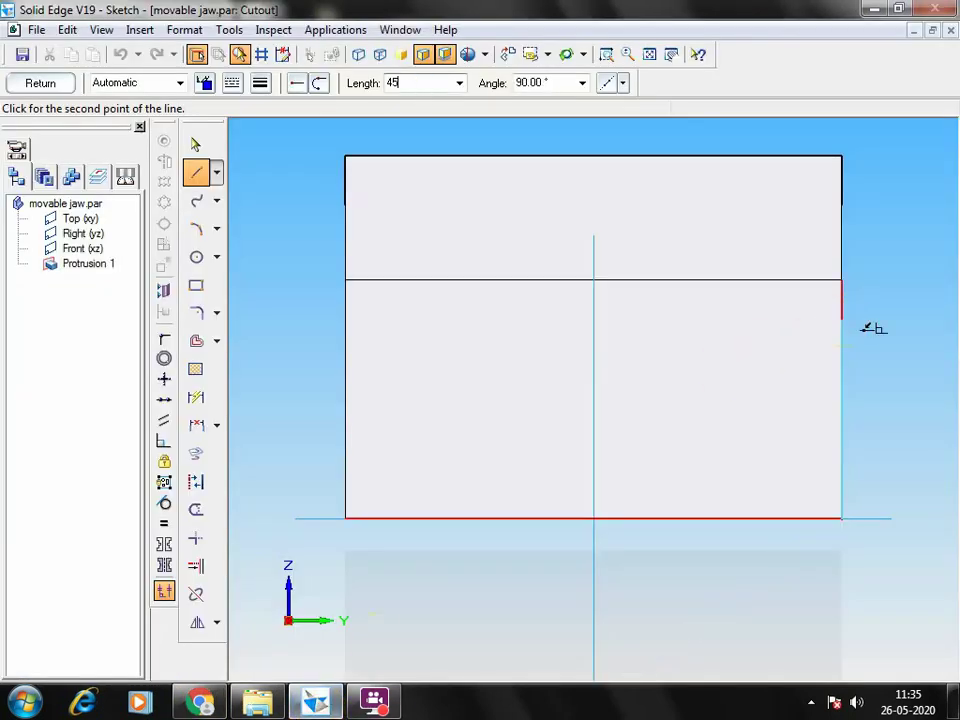
click(735, 250)
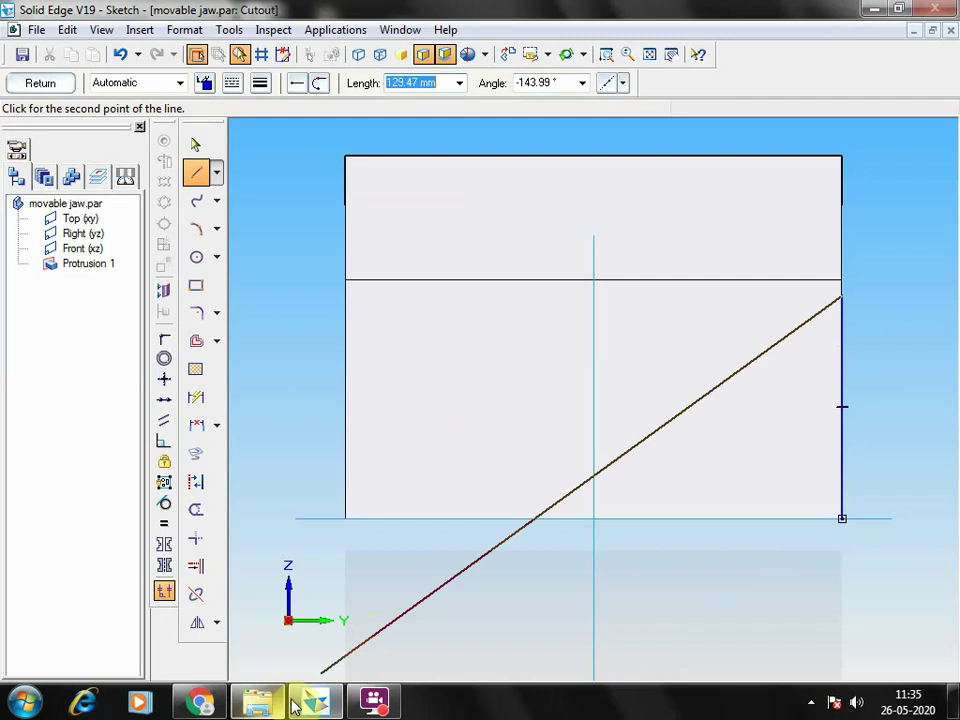
Step: Consult the PDF drawing in Chrome and draw a 30 mm horizontal line inward at 180° from the 45 mm line's upper end
click(201, 703)
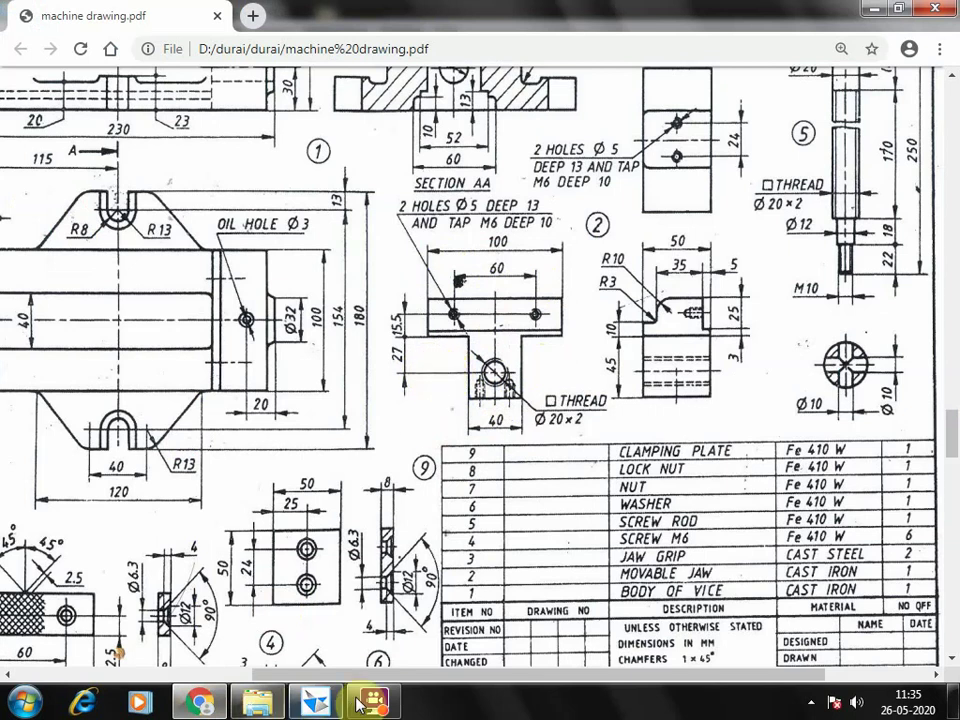
key(alt+Tab)
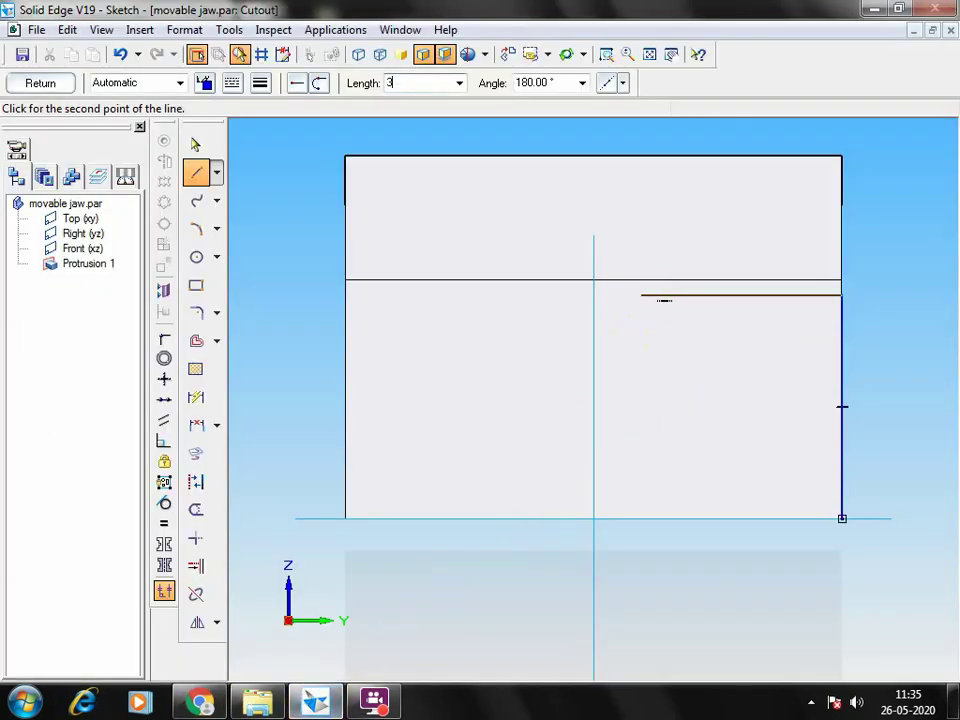
key(Return)
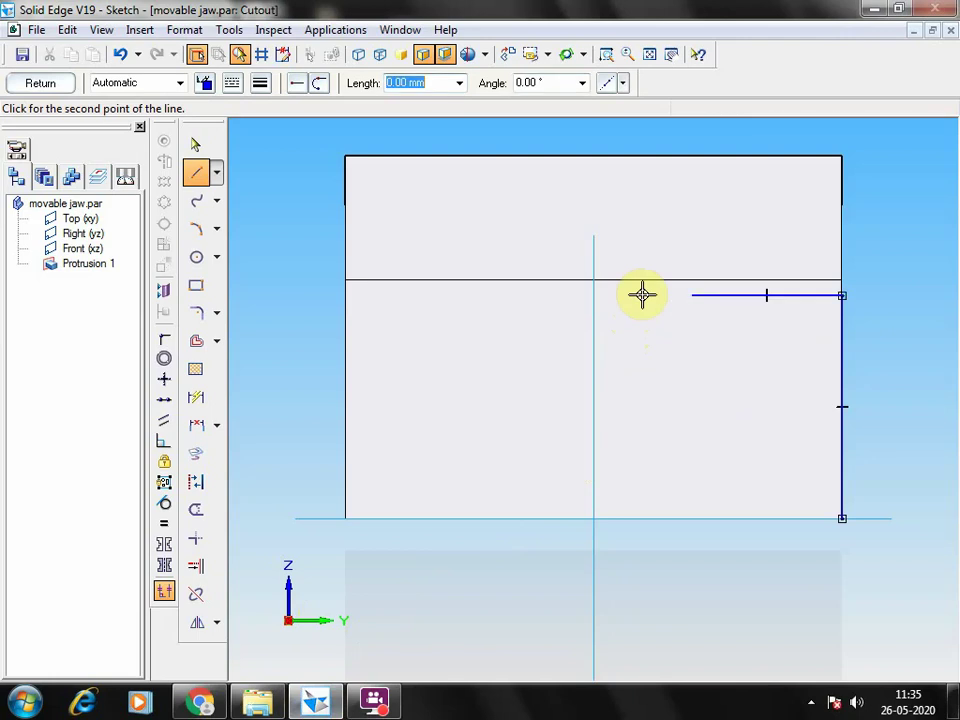
Step: Close the cutout rectangle on the positive Y side and draw a matching rectangle 30 mm wide and 45 mm high from the negative Y lower corner
click(692, 518)
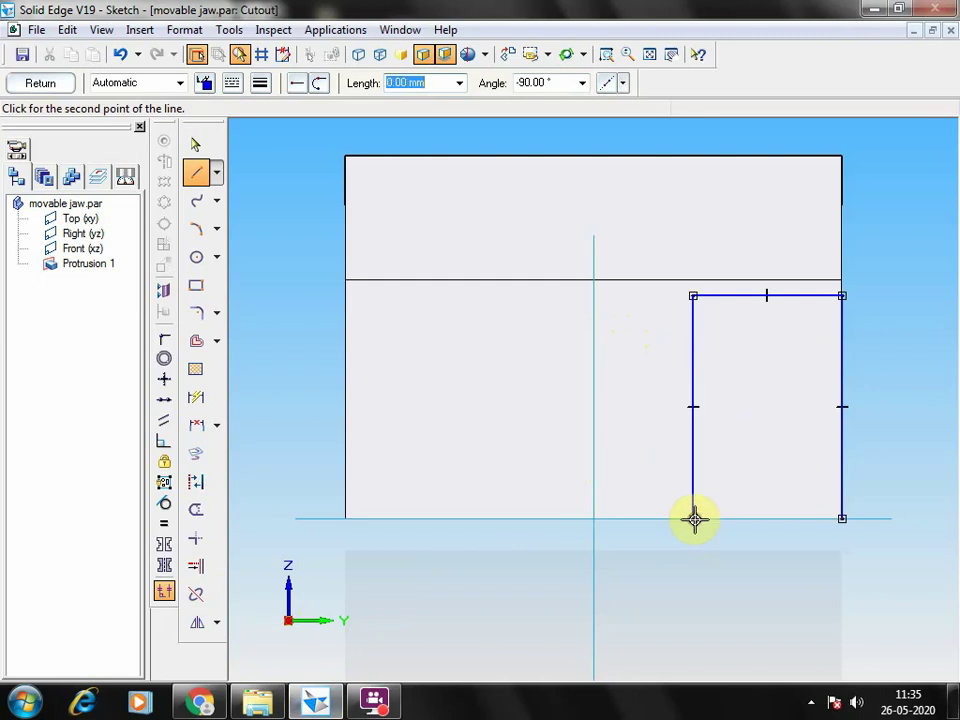
click(845, 519)
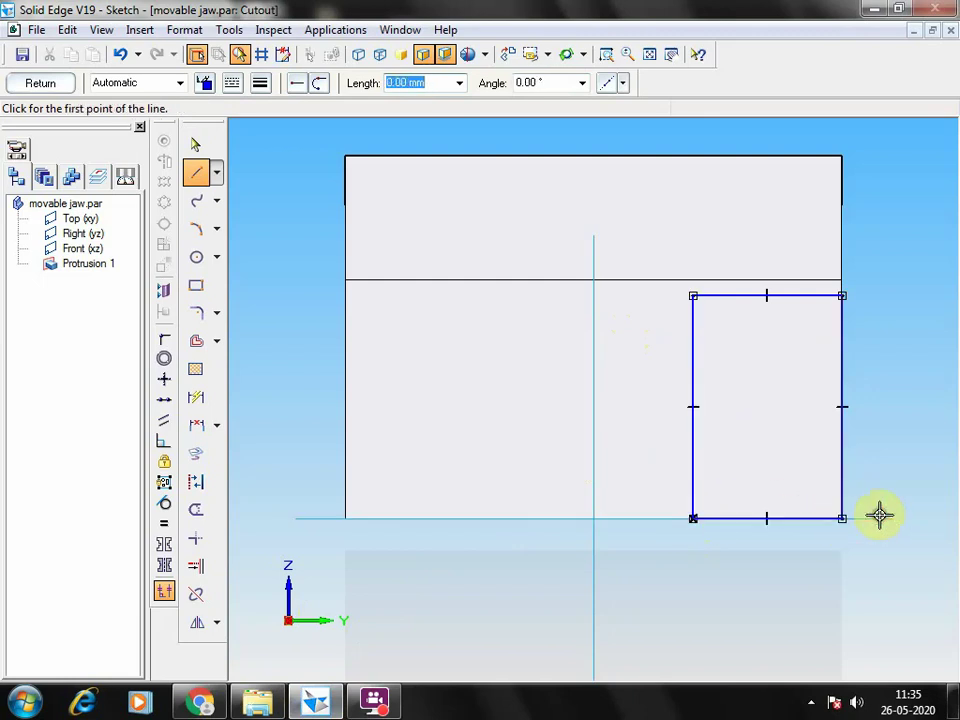
click(345, 520)
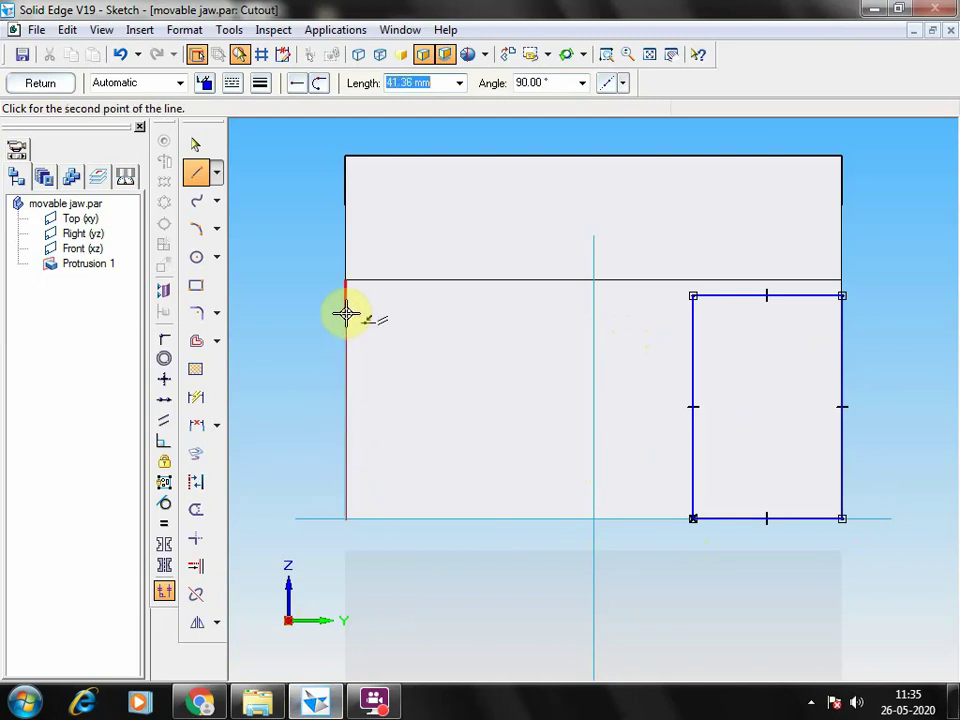
text(4)
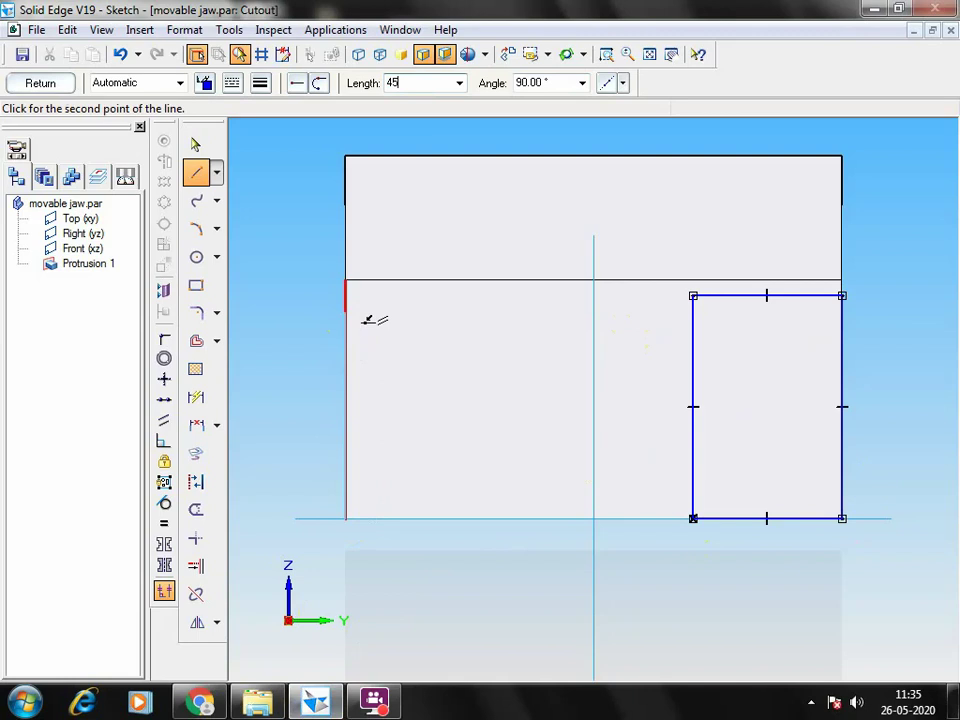
text(5)
click(345, 313)
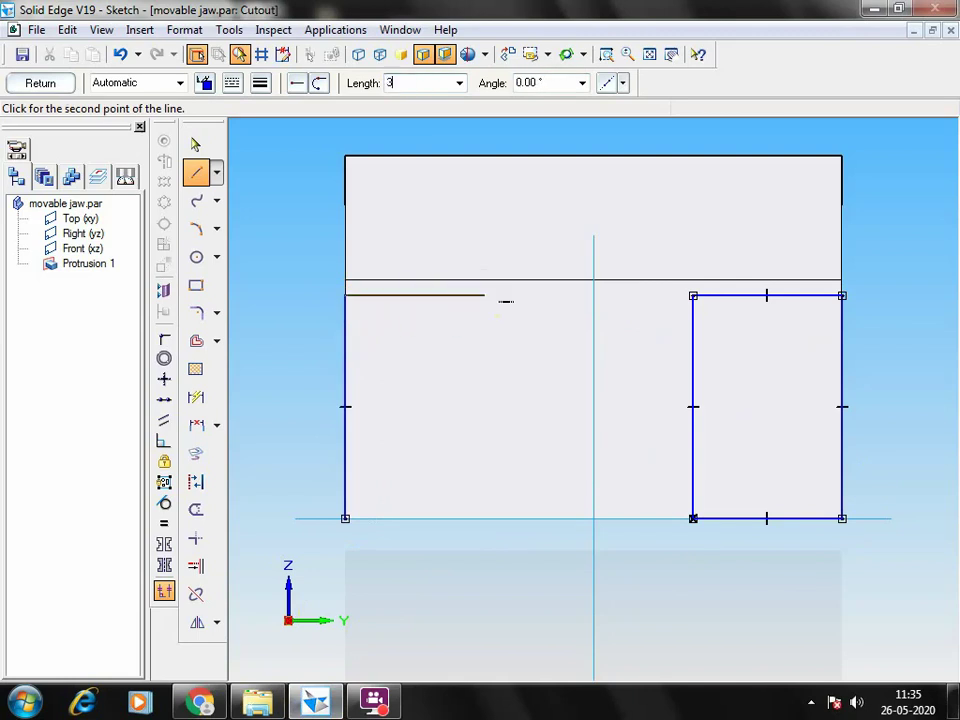
click(483, 295)
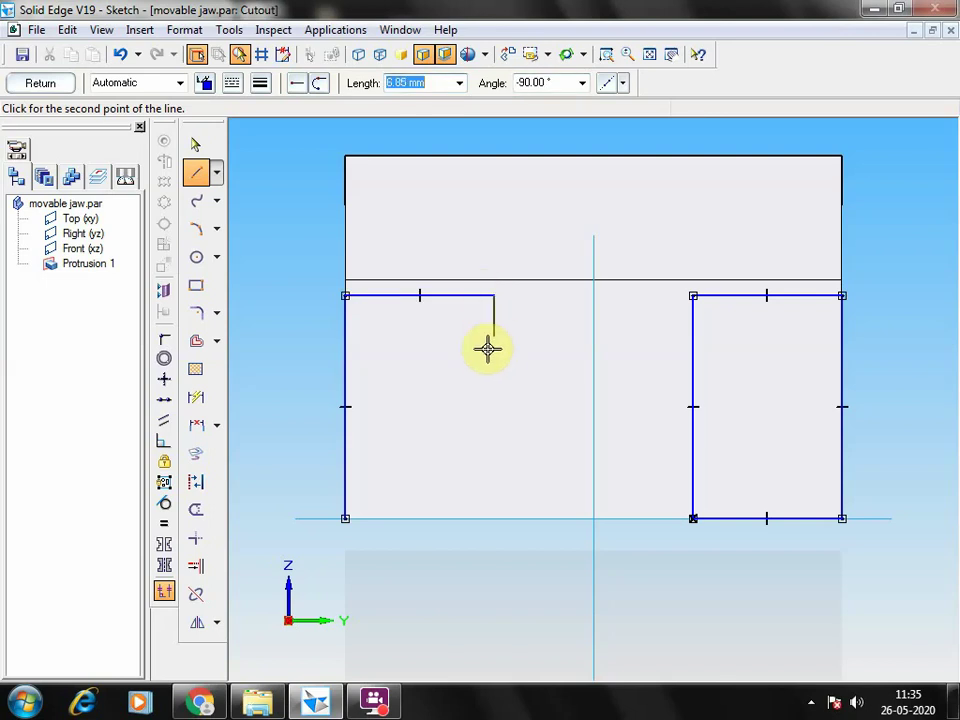
click(494, 519)
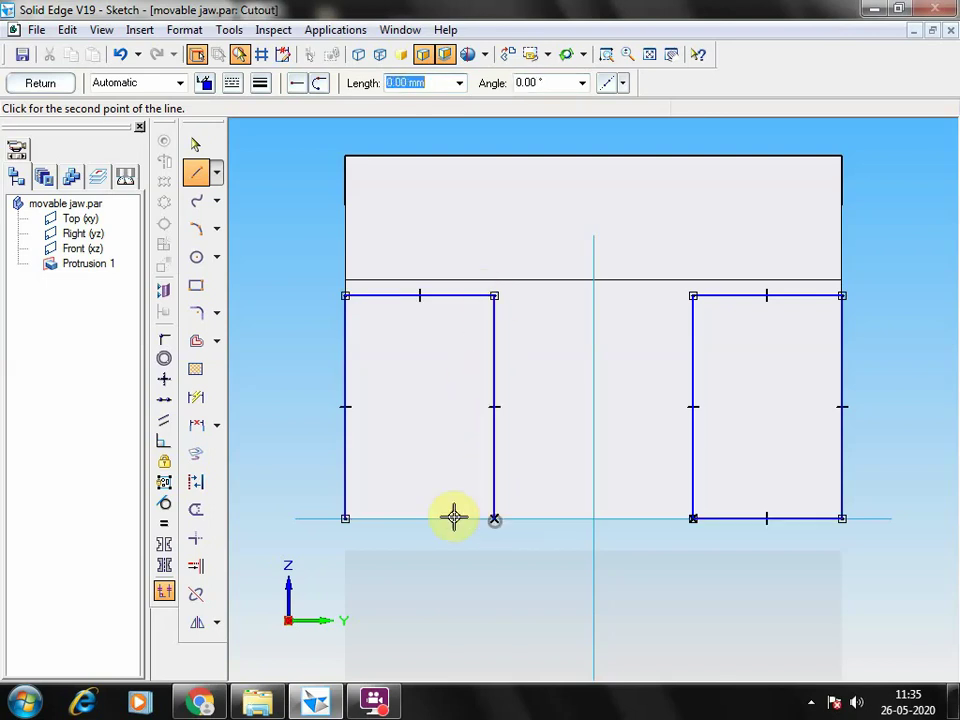
click(345, 518)
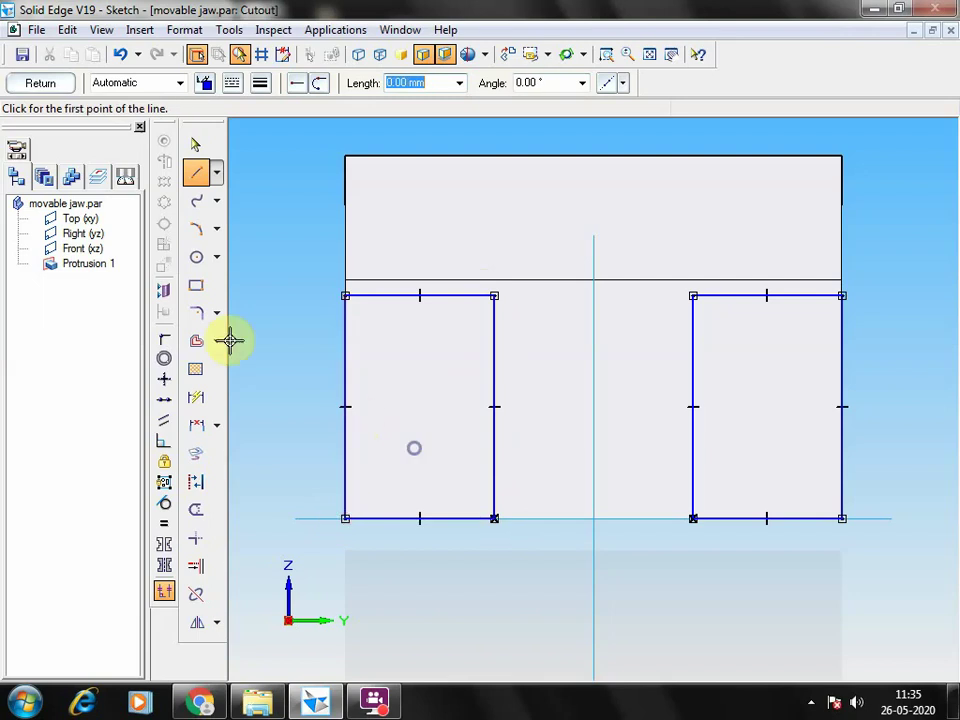
Step: Finish the sketch and cut both rectangles through the jaw body along X, leaving the central stem
click(193, 143)
click(30, 86)
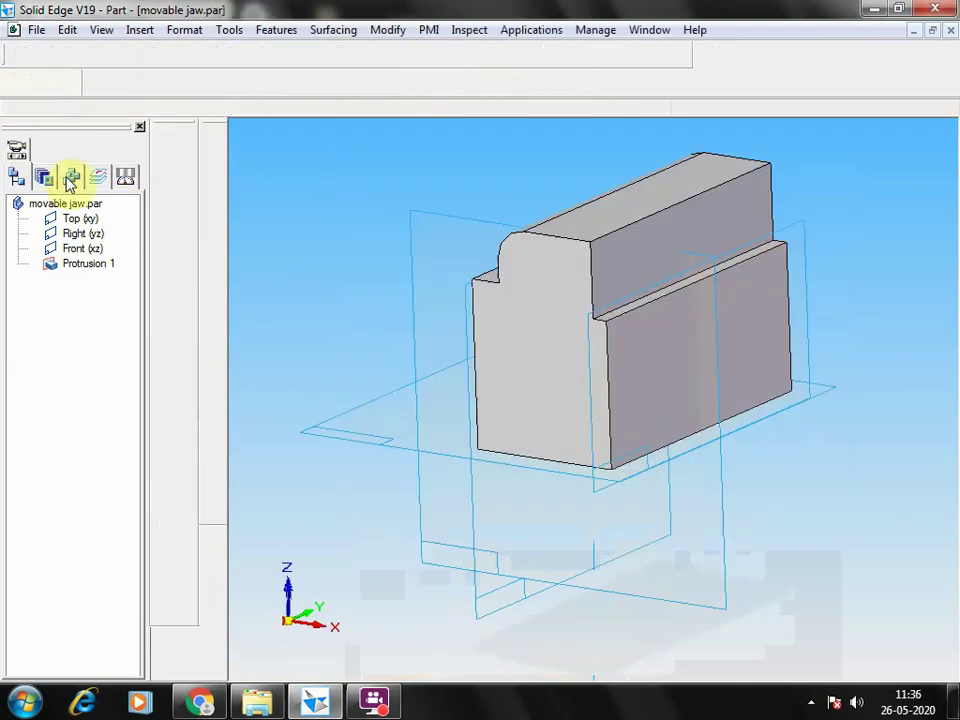
click(432, 342)
right_click(430, 345)
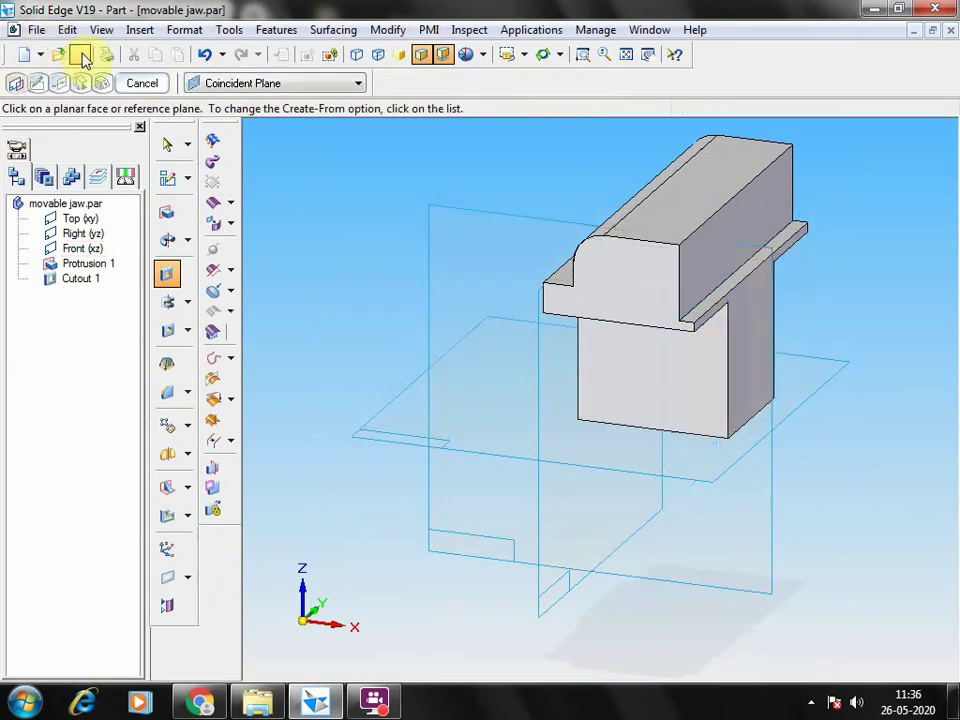
click(142, 84)
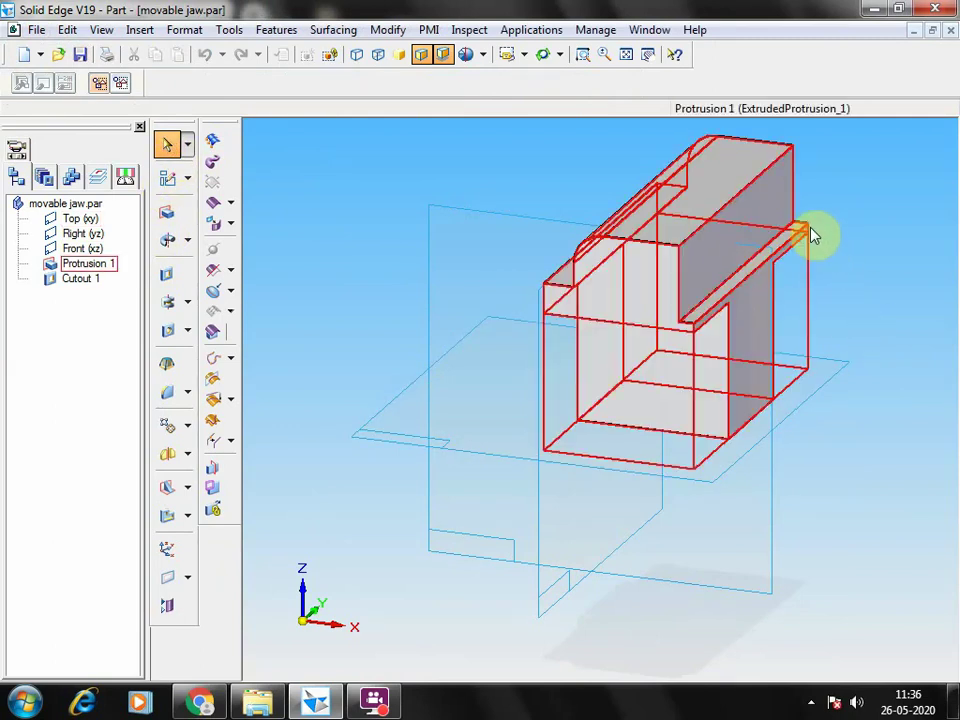
Step: Consult the PDF drawing for the stem hole and start a hole sketch on the stem's vertical face on the positive X side
click(168, 213)
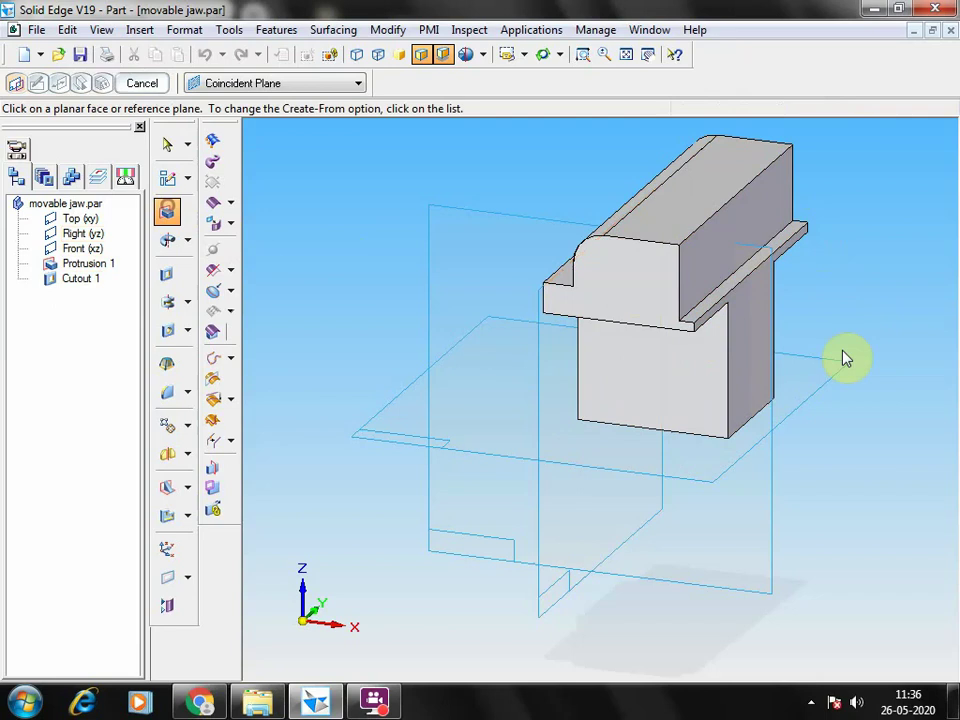
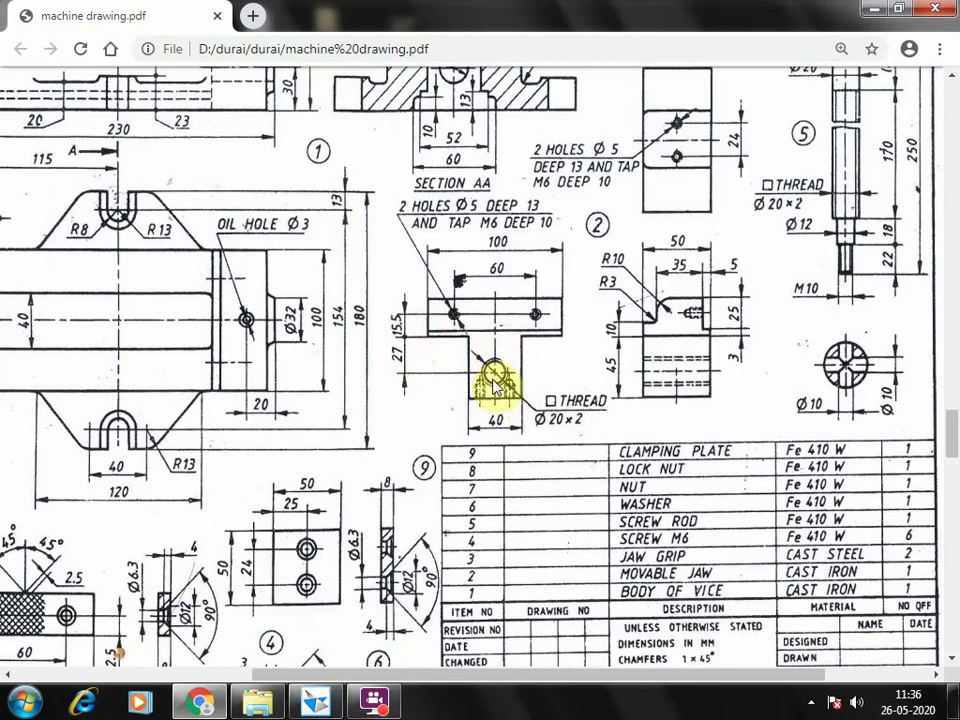
click(316, 705)
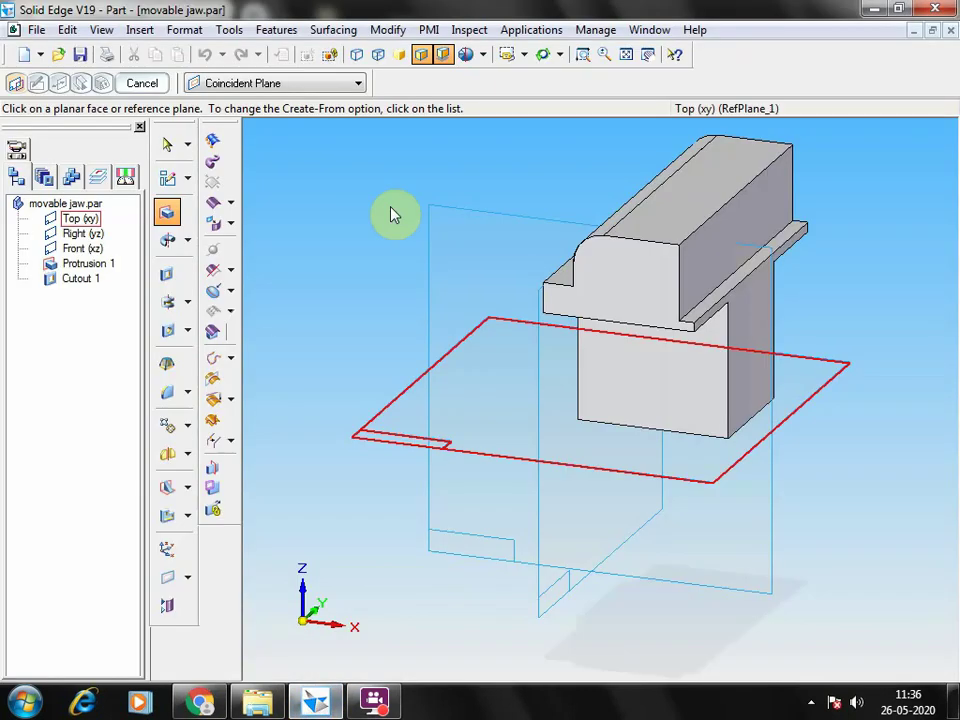
click(168, 332)
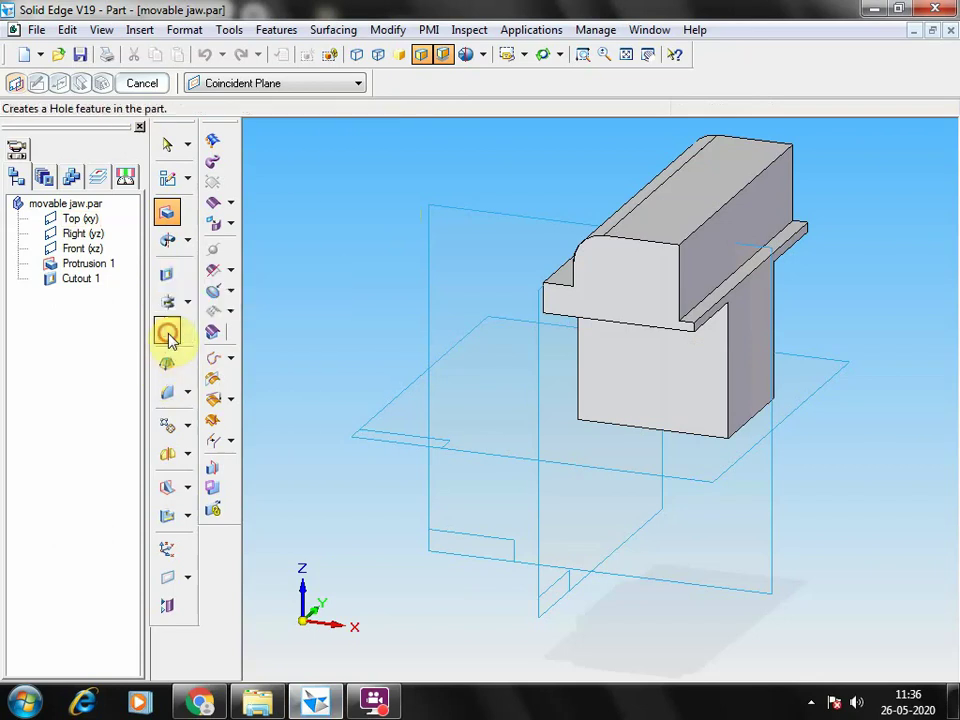
click(744, 345)
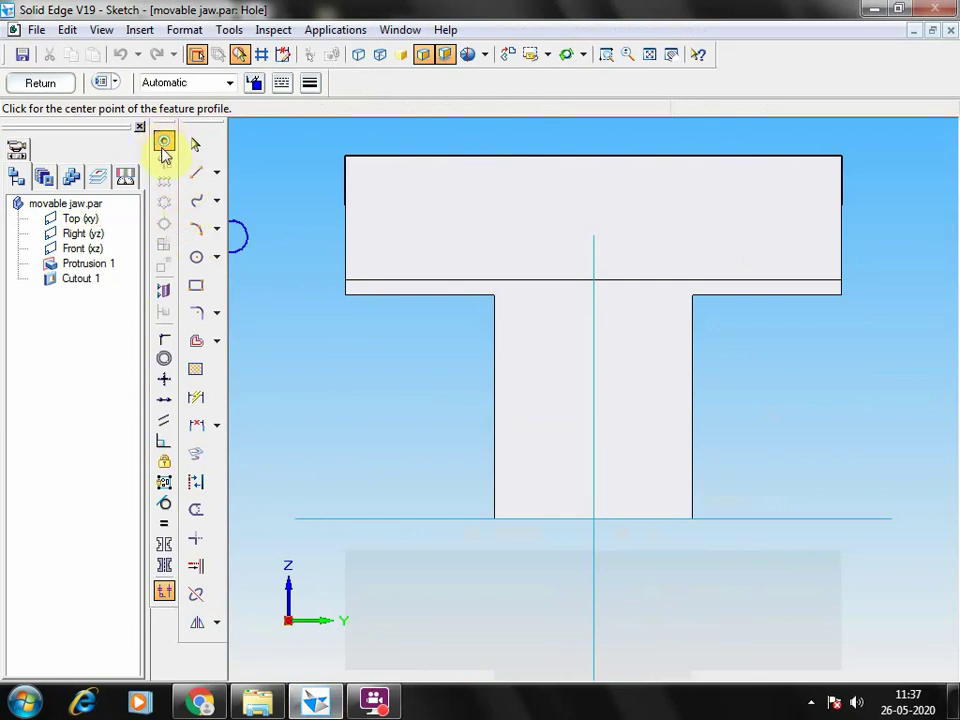
Step: Draw a 27 mm vertical line down at -90° along the stem's centreline, starting level with the underside of the side flanges
click(195, 174)
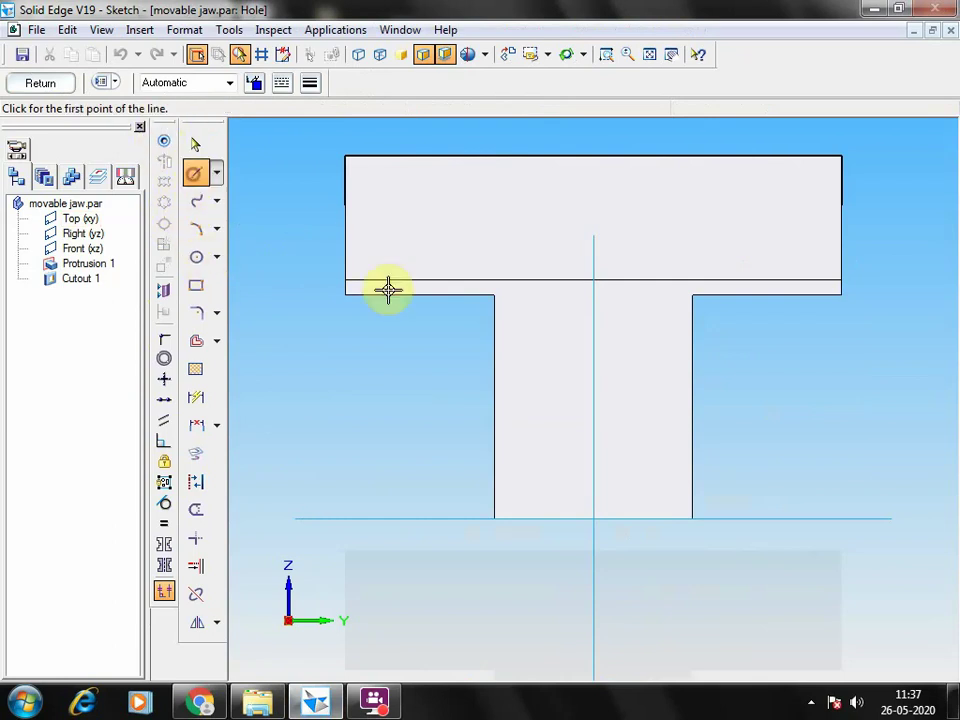
click(594, 296)
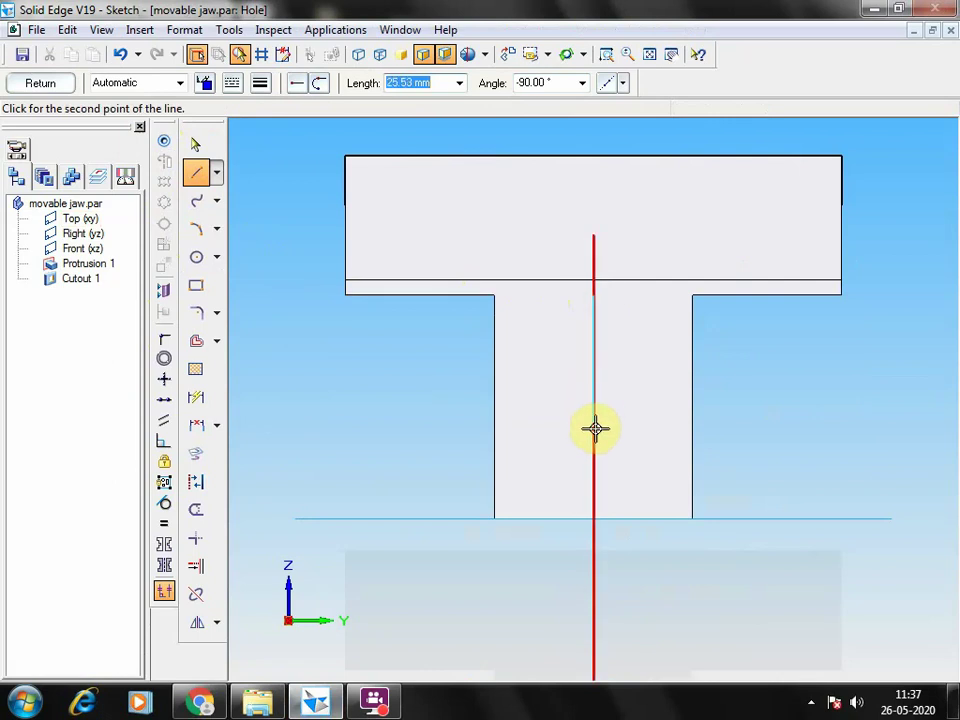
text(2)
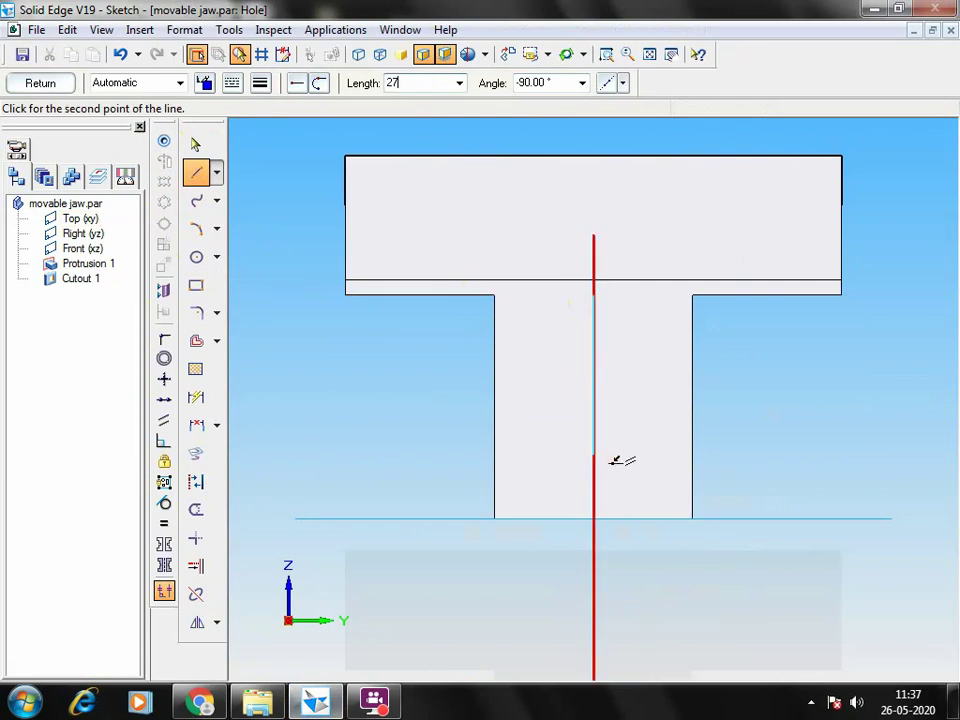
text(7)
key(Return)
click(588, 426)
right_click(820, 417)
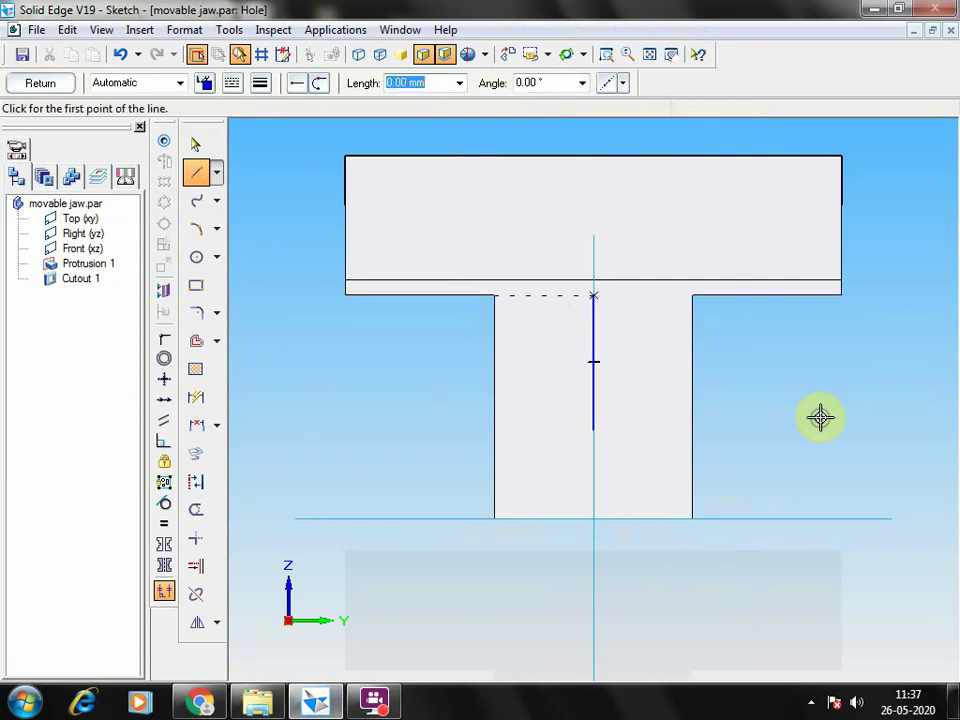
Step: Consult the PDF drawing in Chrome and set the hole options to Threaded, 20 mm diameter, M20 standard thread, to hole extent
click(164, 141)
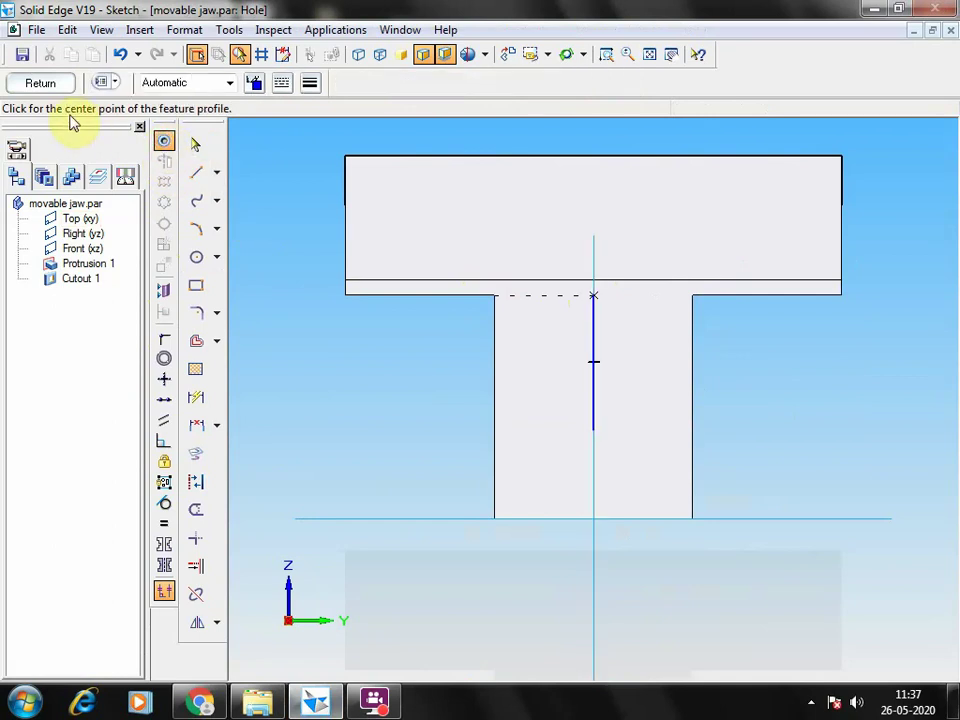
click(200, 703)
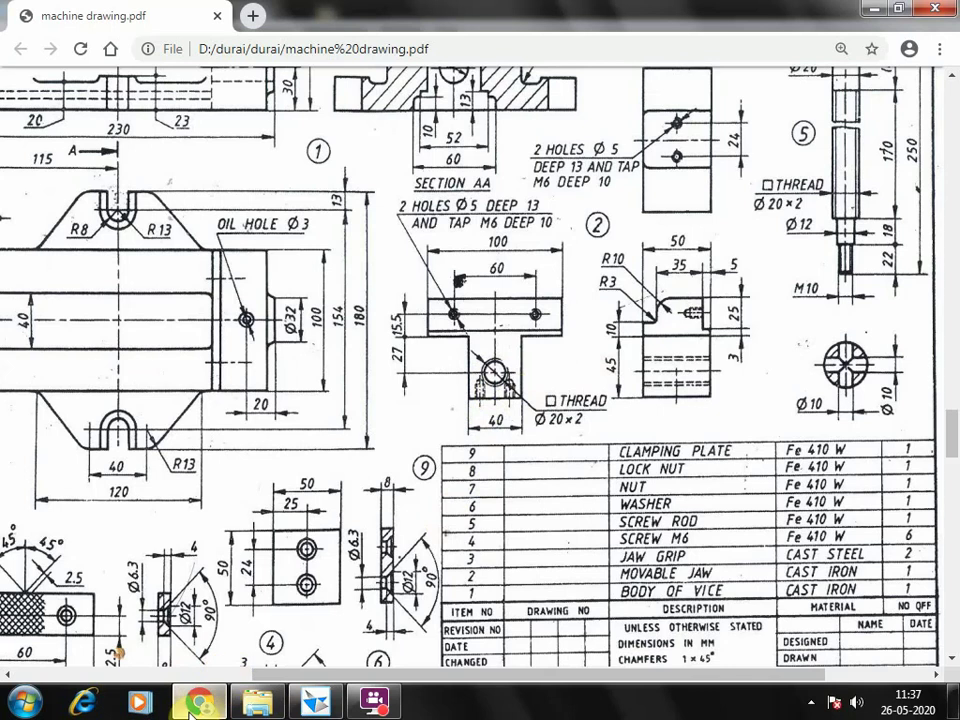
click(316, 703)
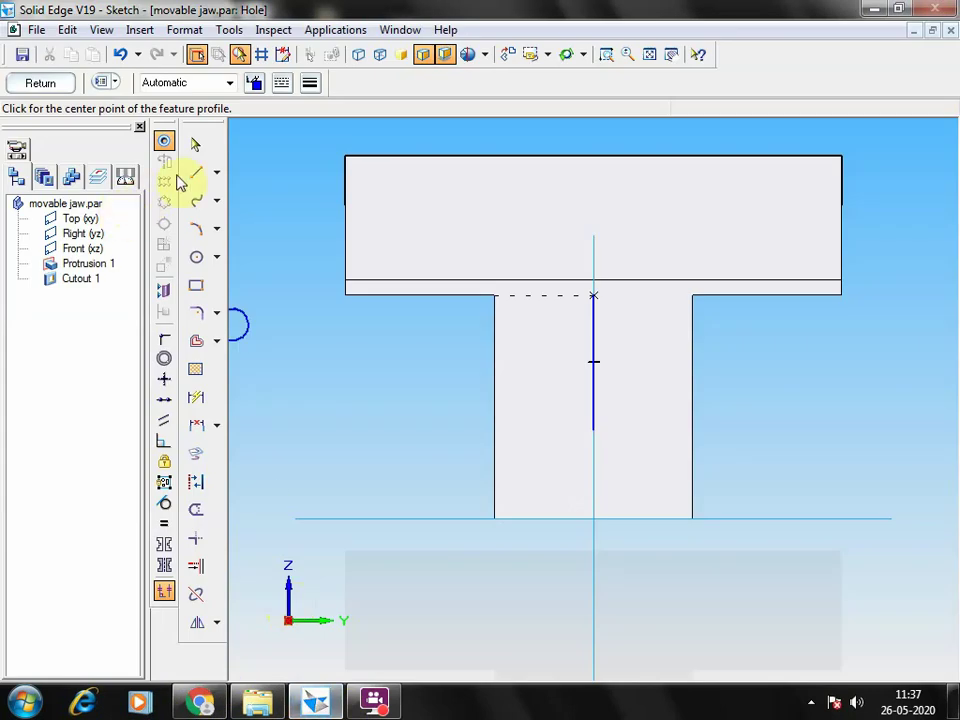
click(102, 82)
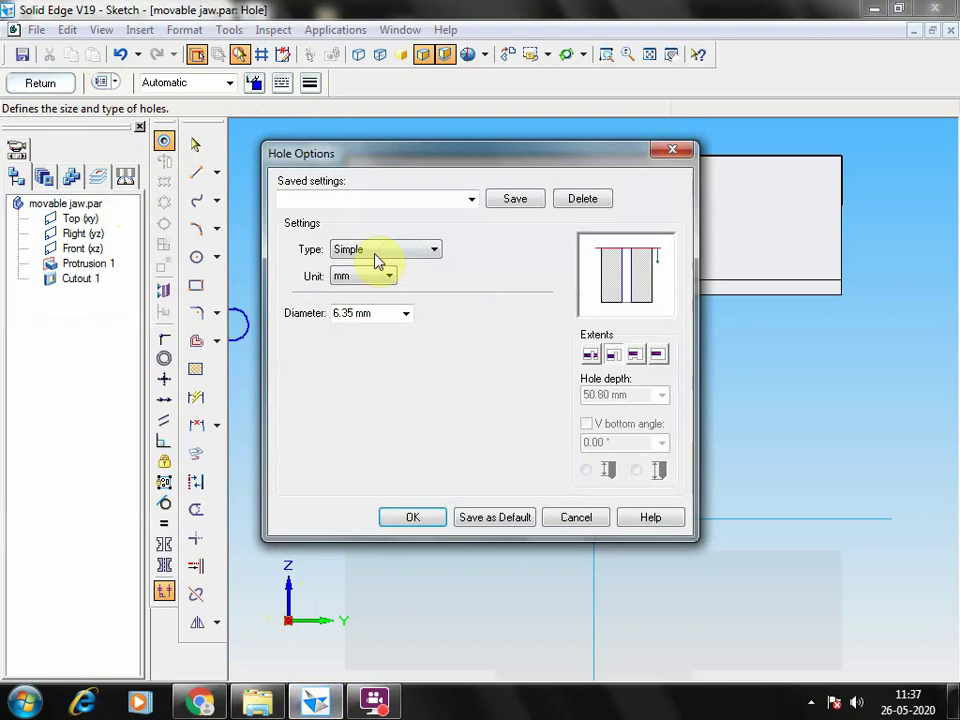
click(377, 251)
click(367, 281)
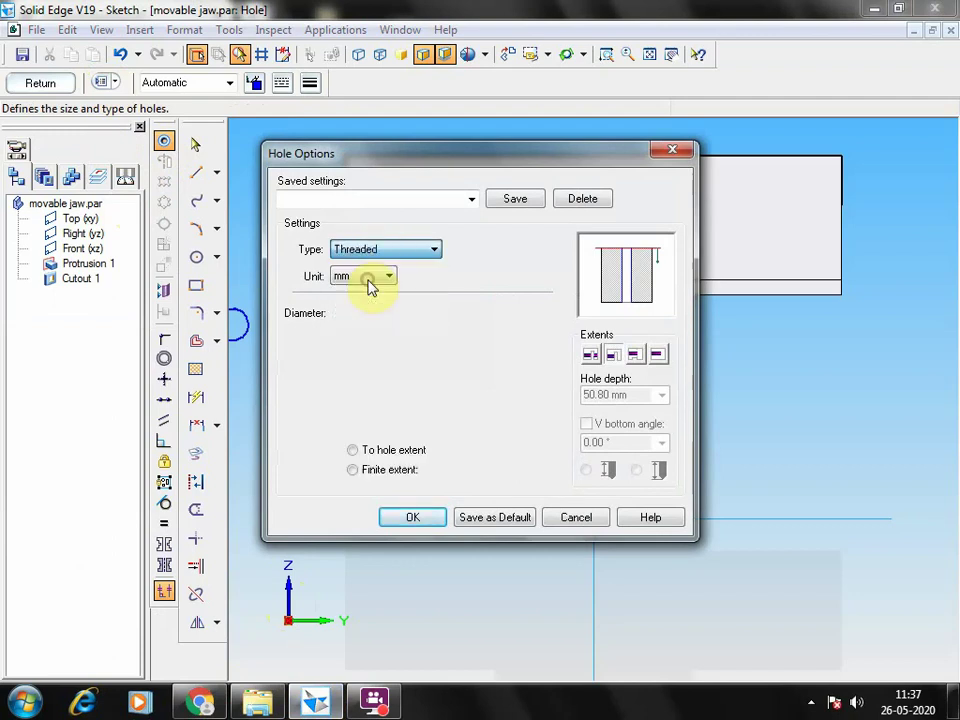
click(401, 469)
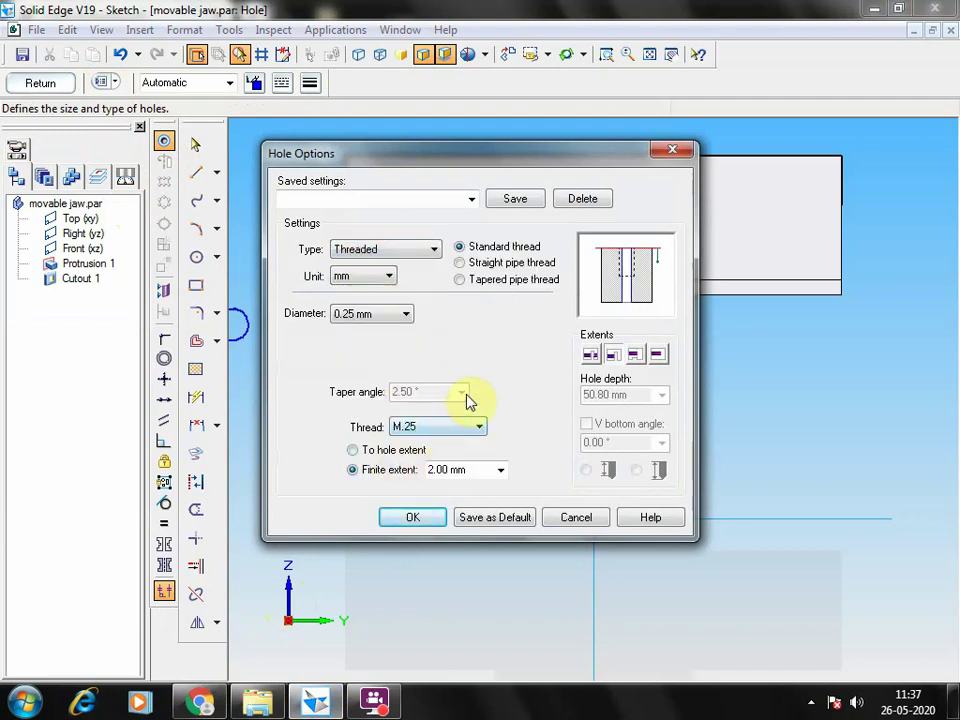
click(402, 315)
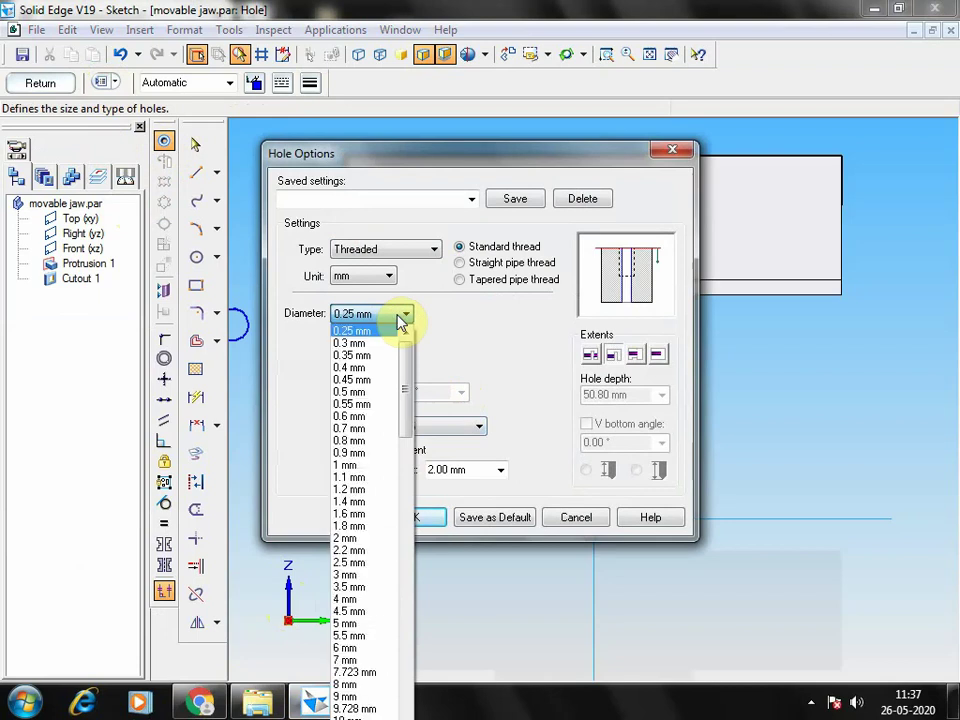
drag(409, 383, 407, 480)
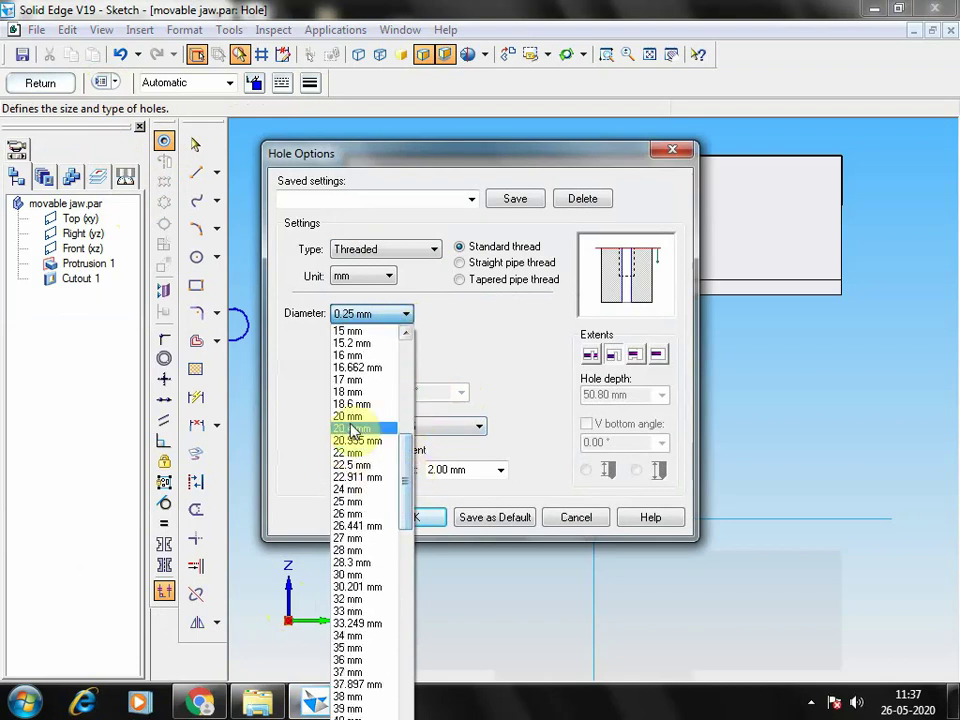
click(345, 416)
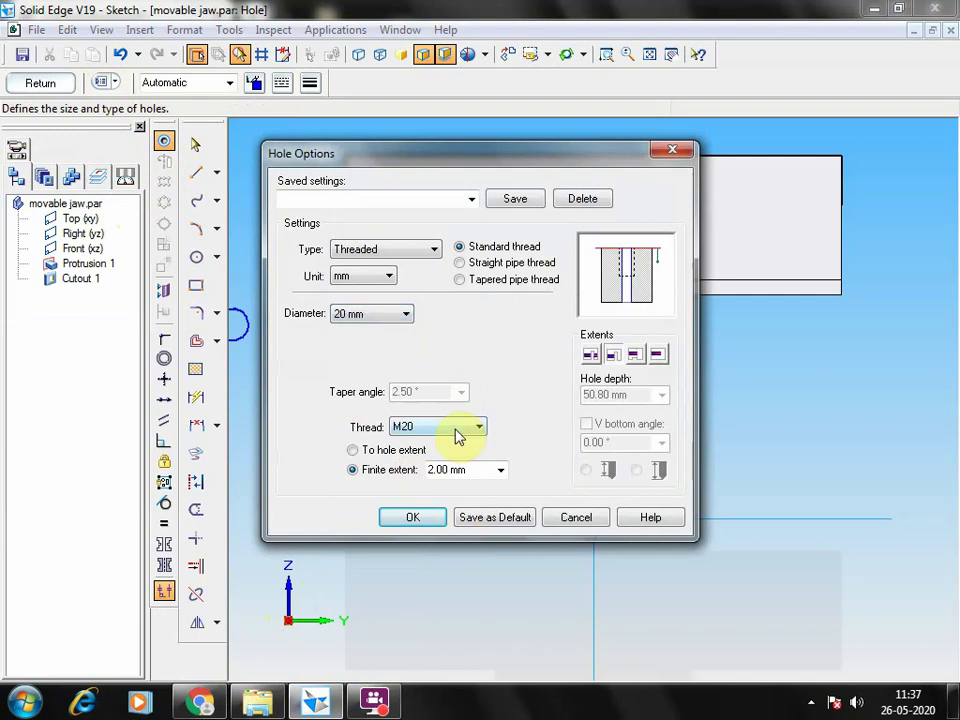
click(383, 452)
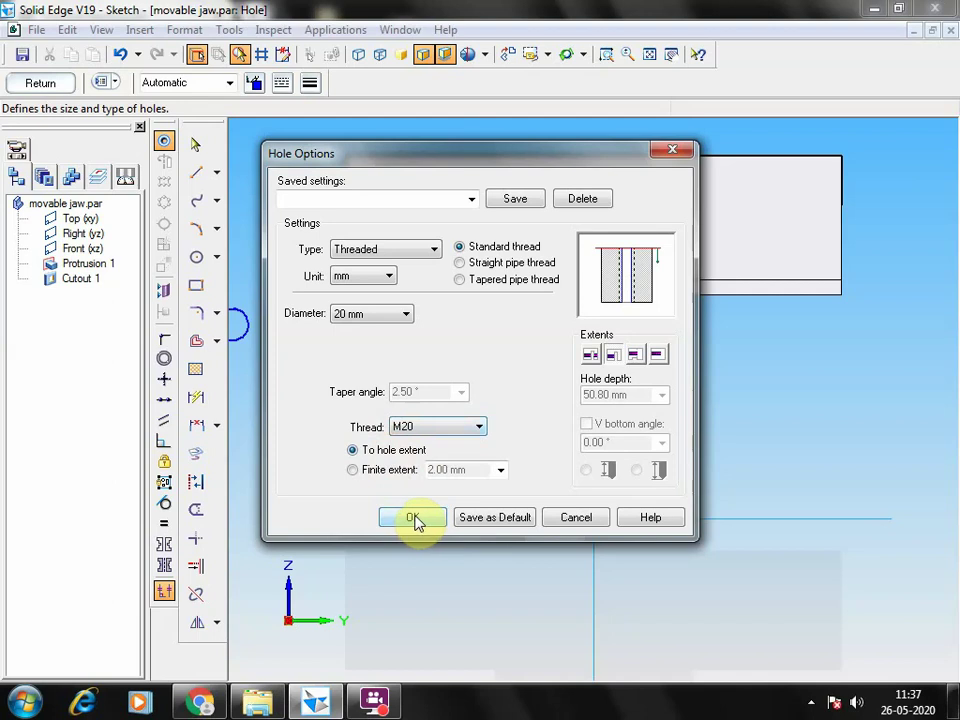
Step: Recheck the PDF drawing and apply the stem hole's options with a finite extent and a hole depth of 50 mm
click(658, 355)
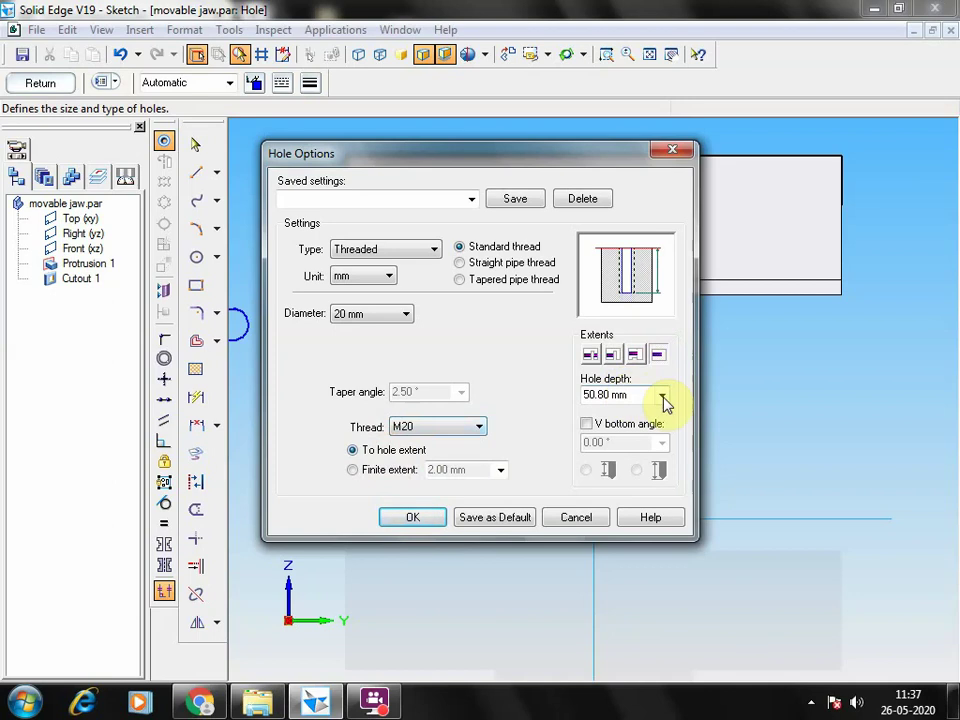
click(201, 703)
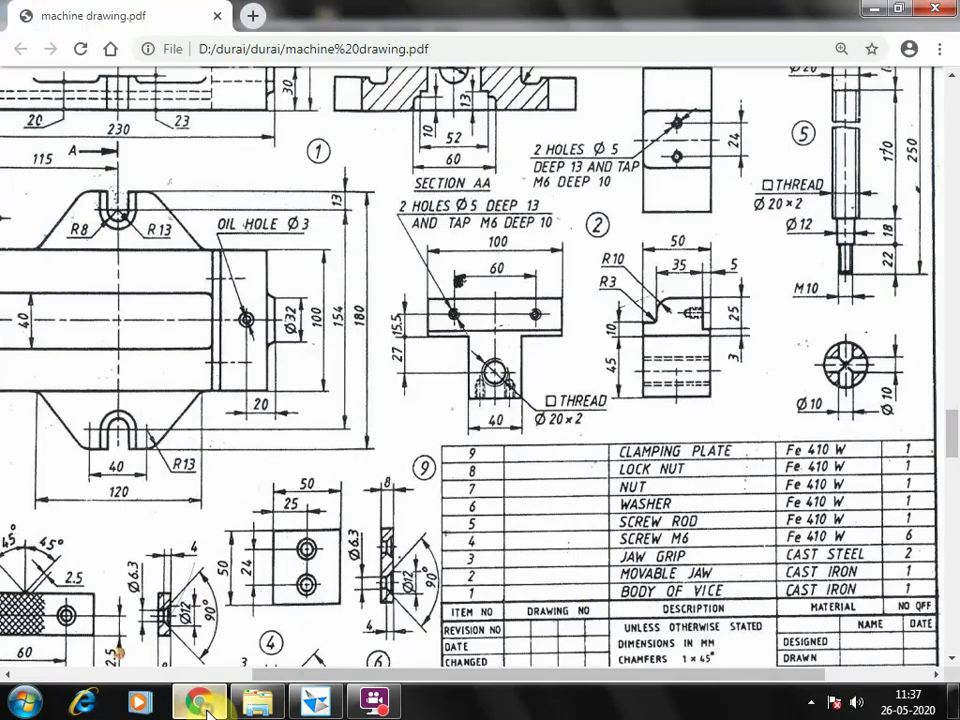
click(315, 703)
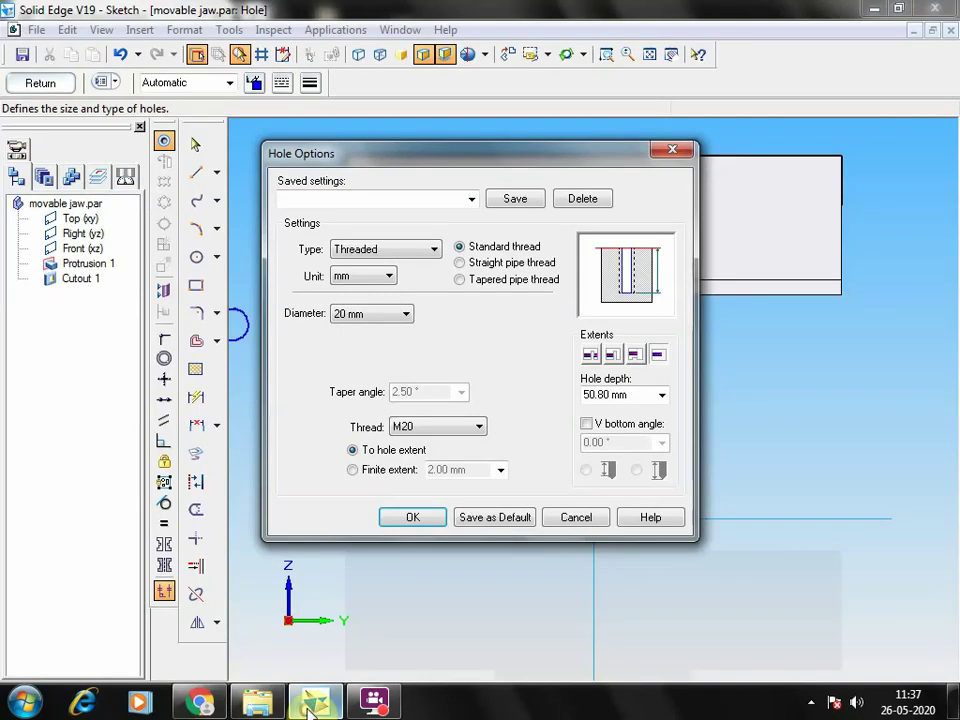
click(201, 703)
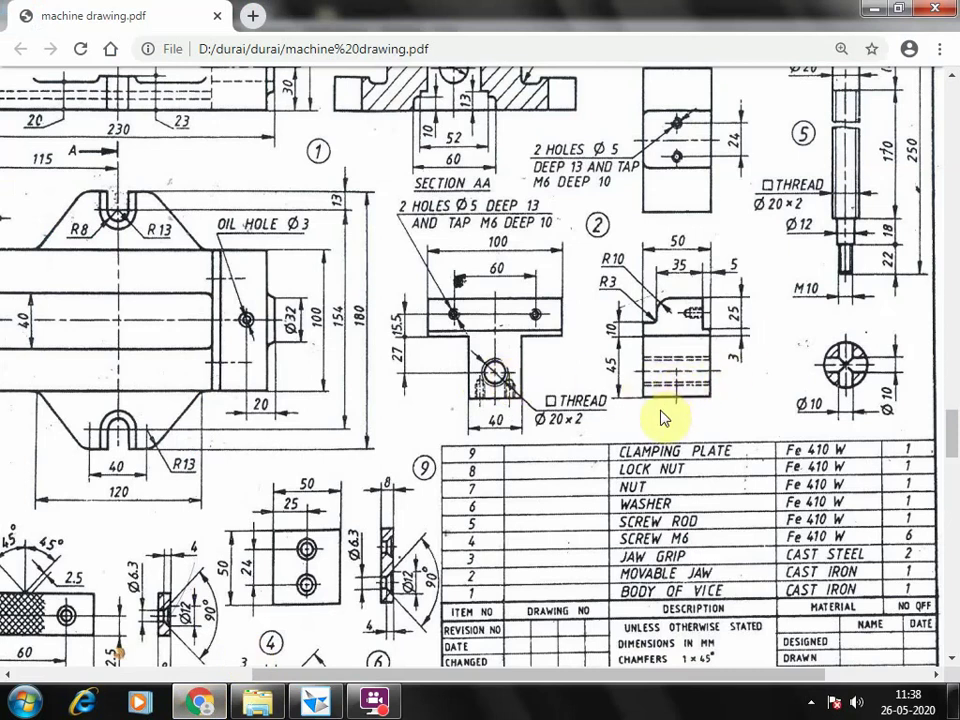
click(316, 701)
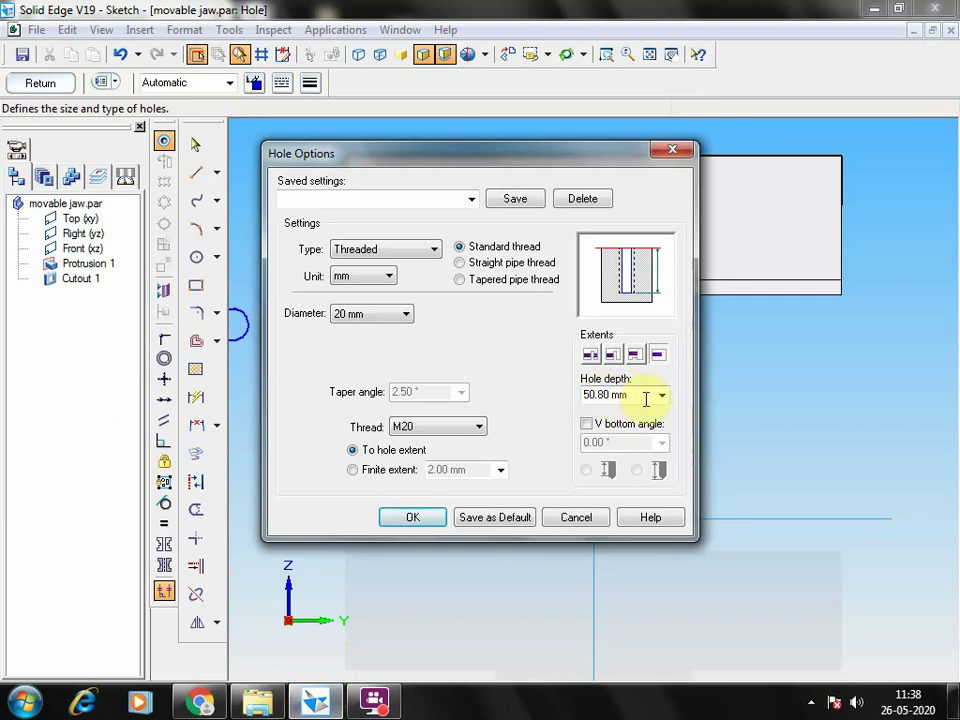
click(633, 397)
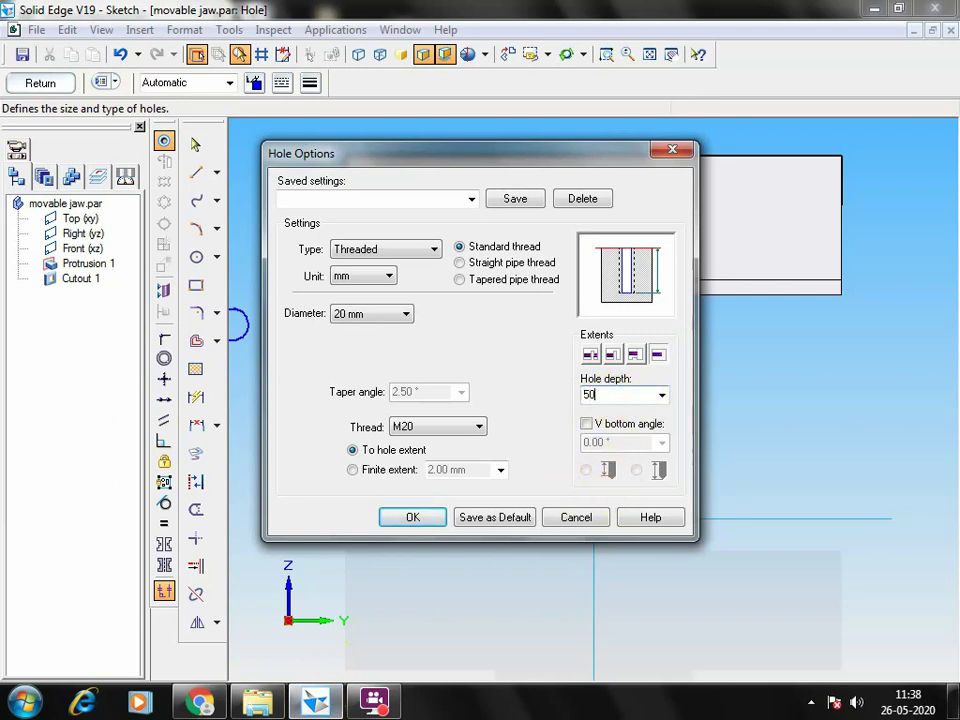
click(412, 517)
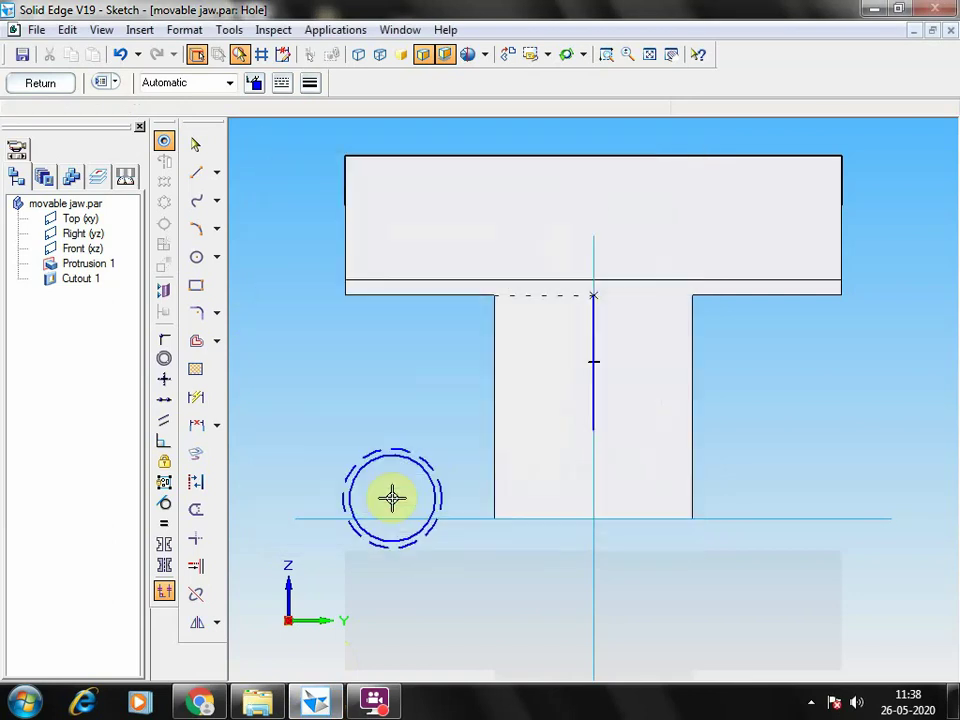
Step: Place the threaded hole at the lower end of the 27 mm line, cut it into the stem along negative X, and save the part
click(593, 432)
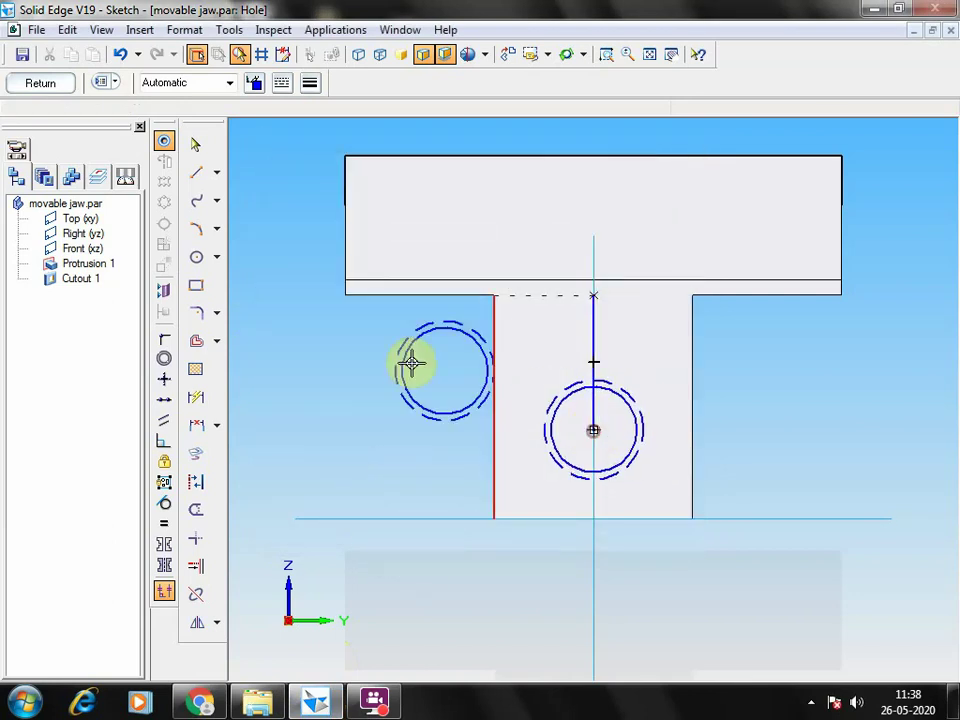
click(57, 83)
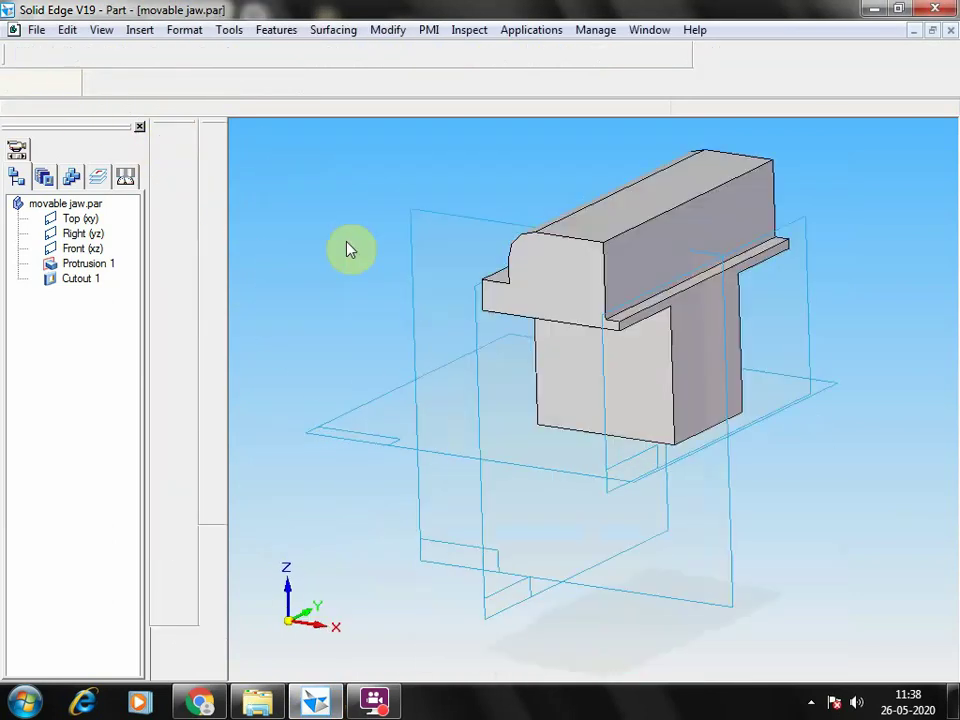
click(420, 333)
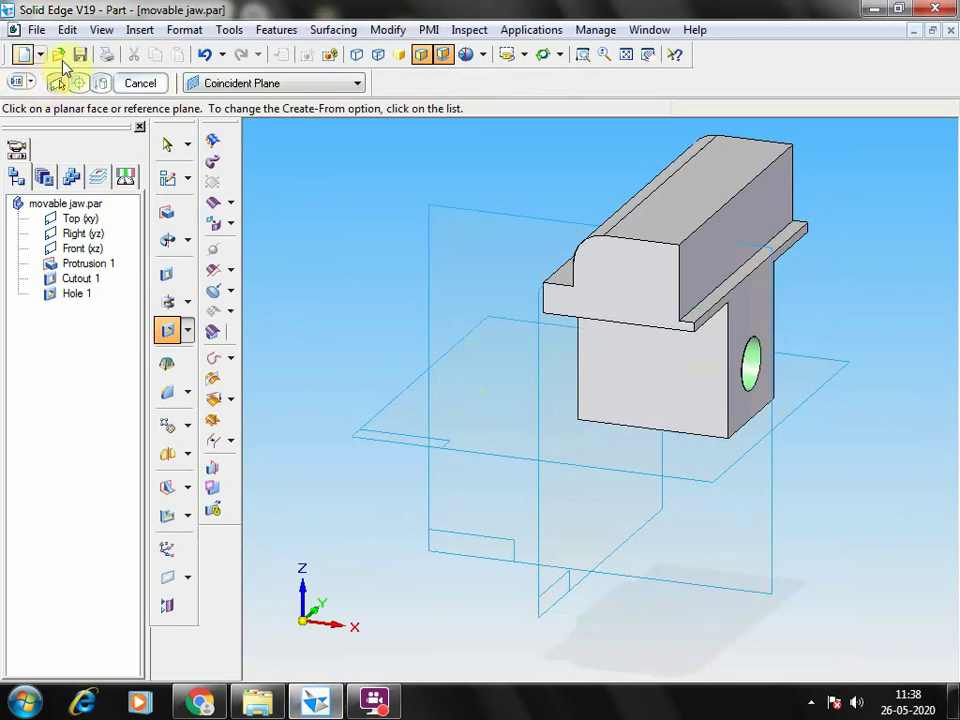
click(79, 54)
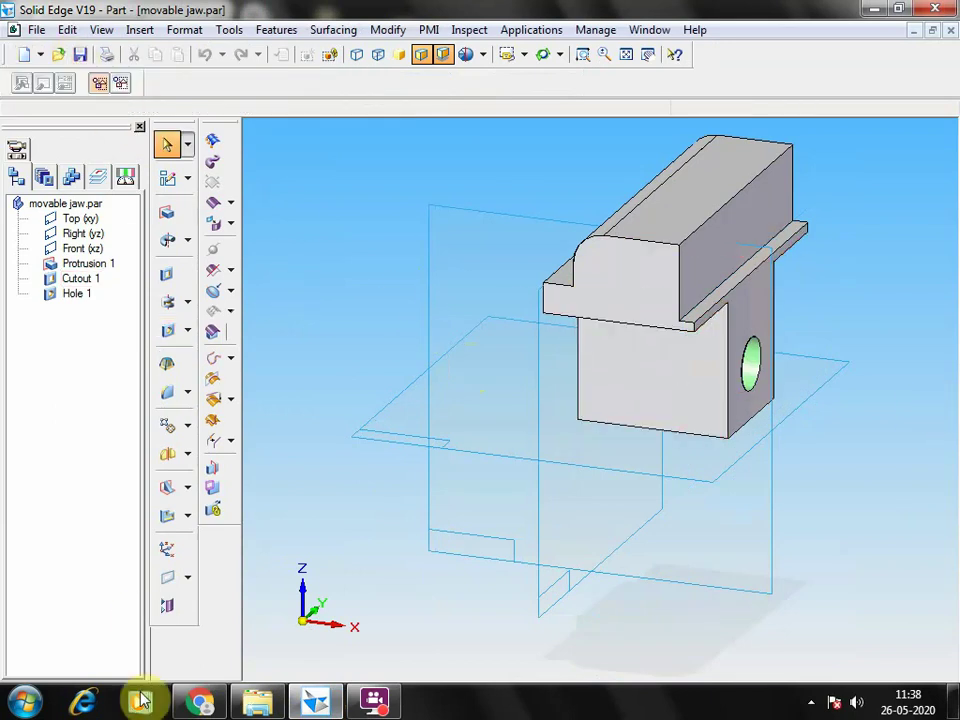
Step: Consult the PDF drawing for the jaw's tapped holes and start a hole sketch on the upper jaw's vertical face on the positive X side
click(201, 702)
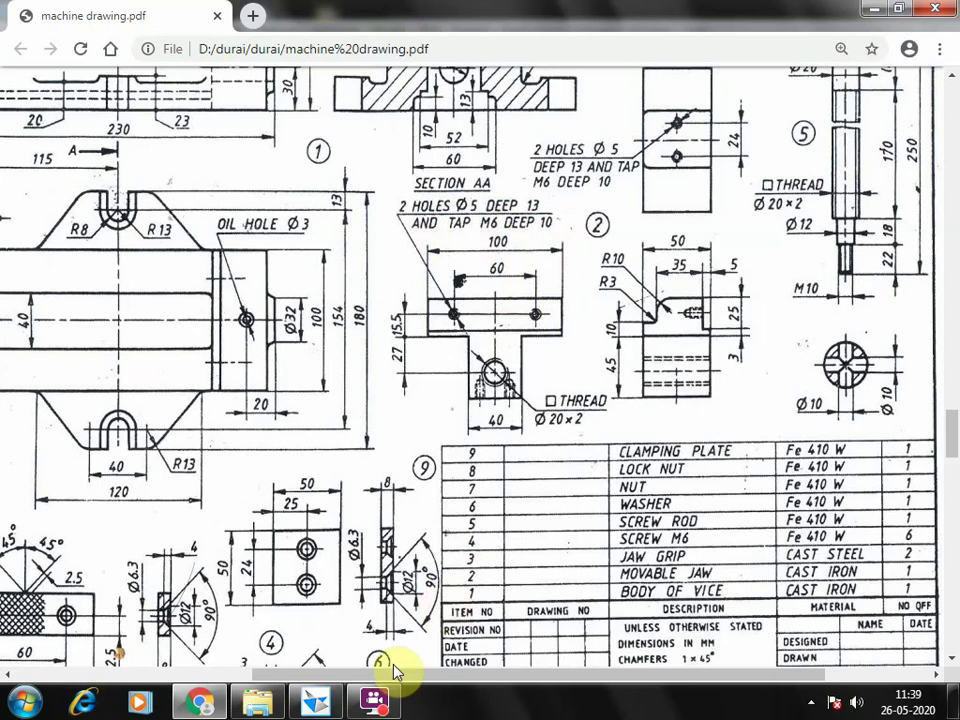
click(336, 704)
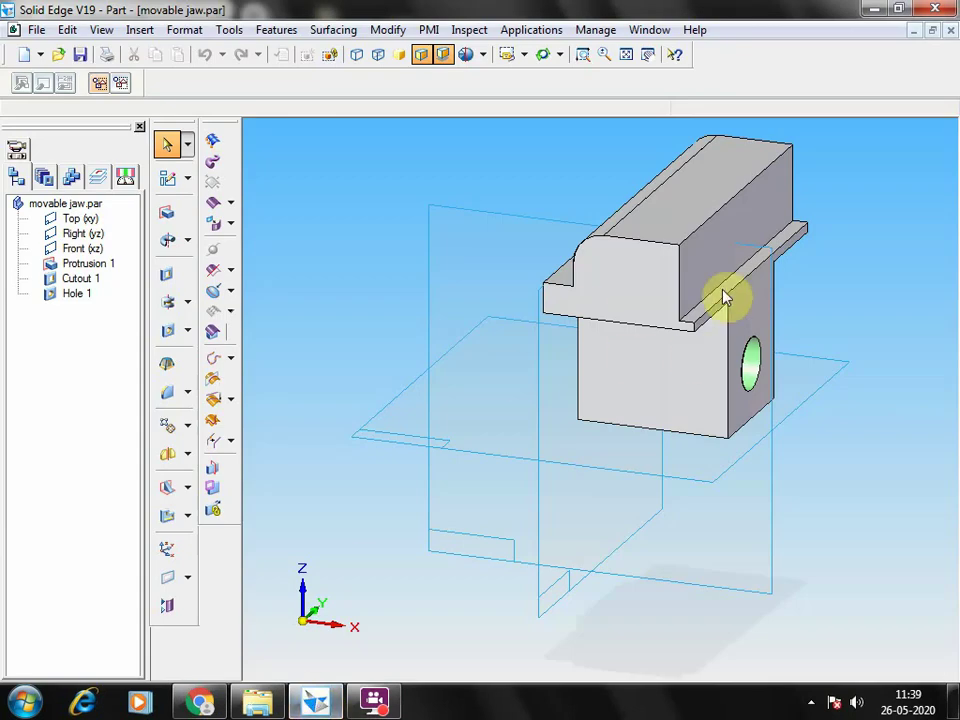
click(167, 333)
click(739, 236)
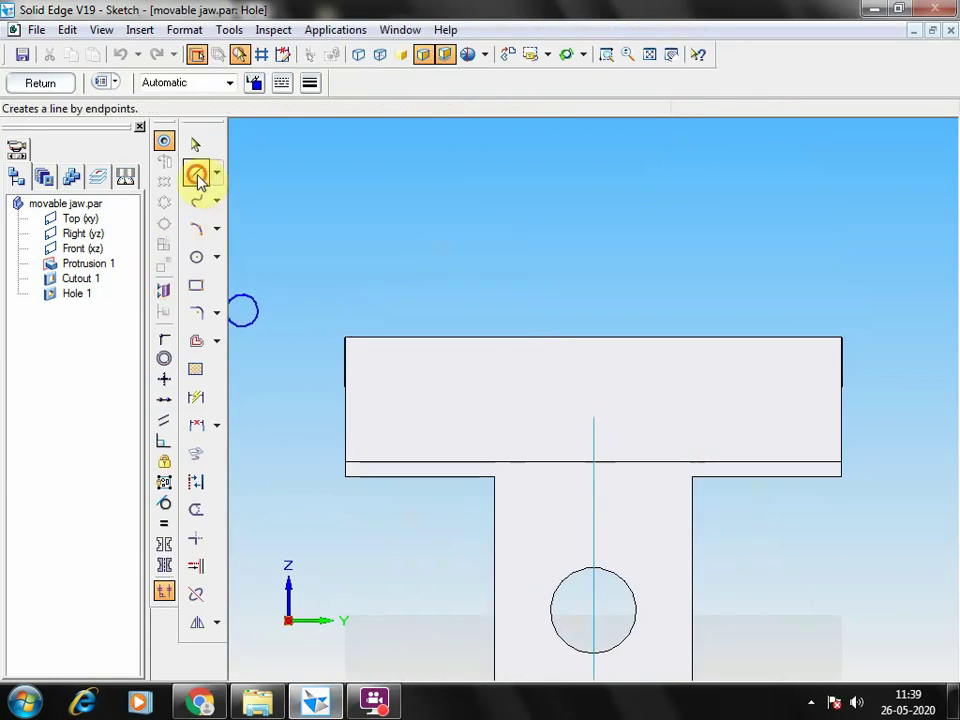
Step: Draw a 15.5 mm vertical line up at 90° along the jaw's centreline, starting level with the underside of the side flanges
click(196, 174)
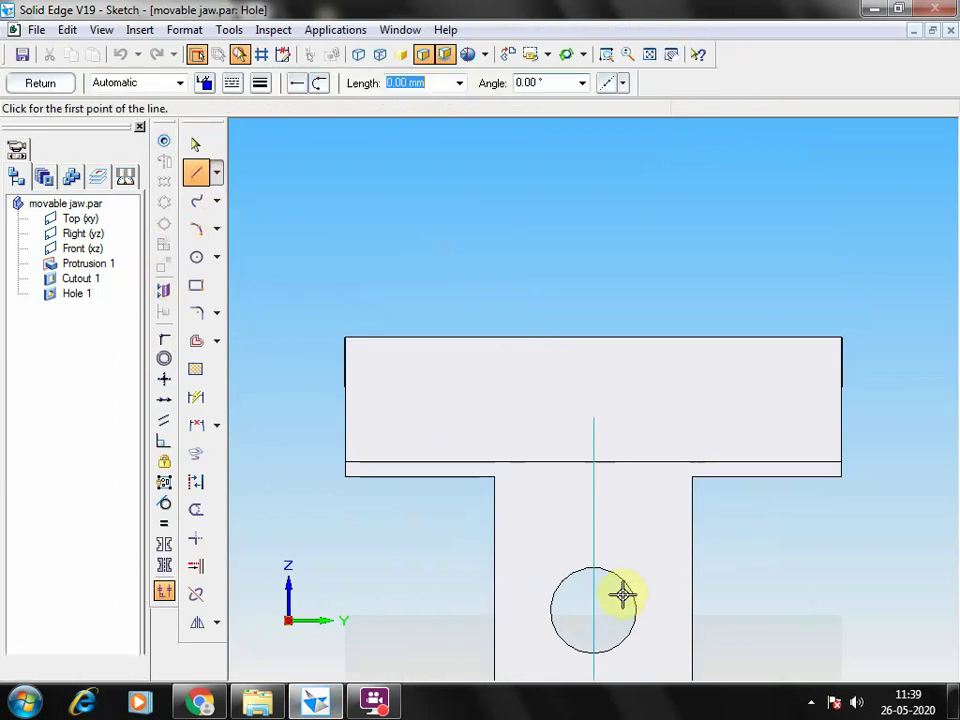
click(594, 476)
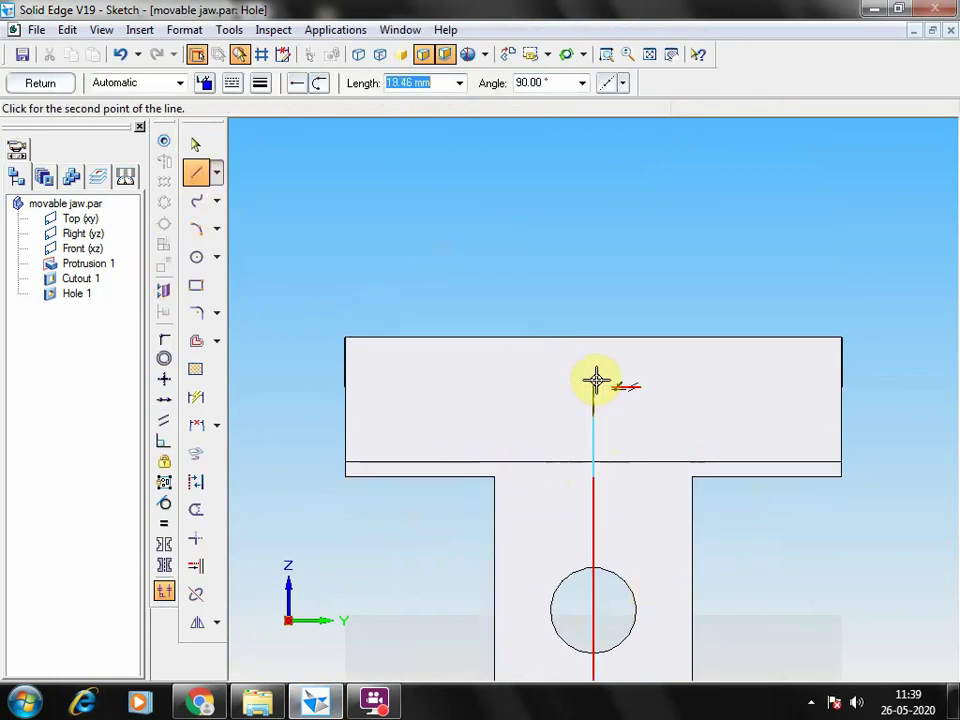
text(15)
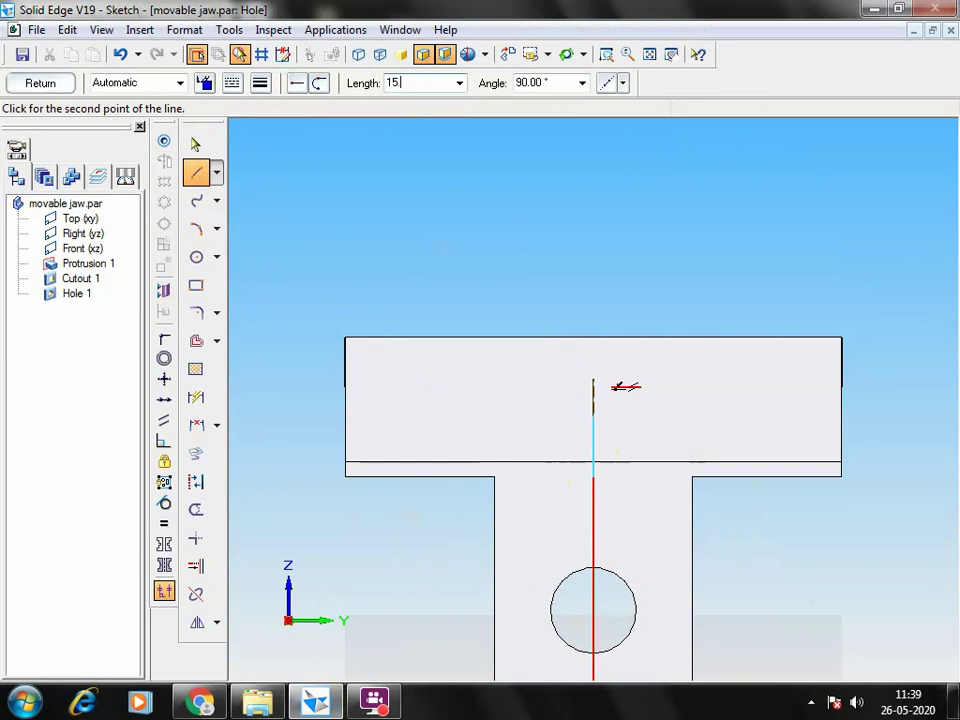
text(.5)
key(Tab)
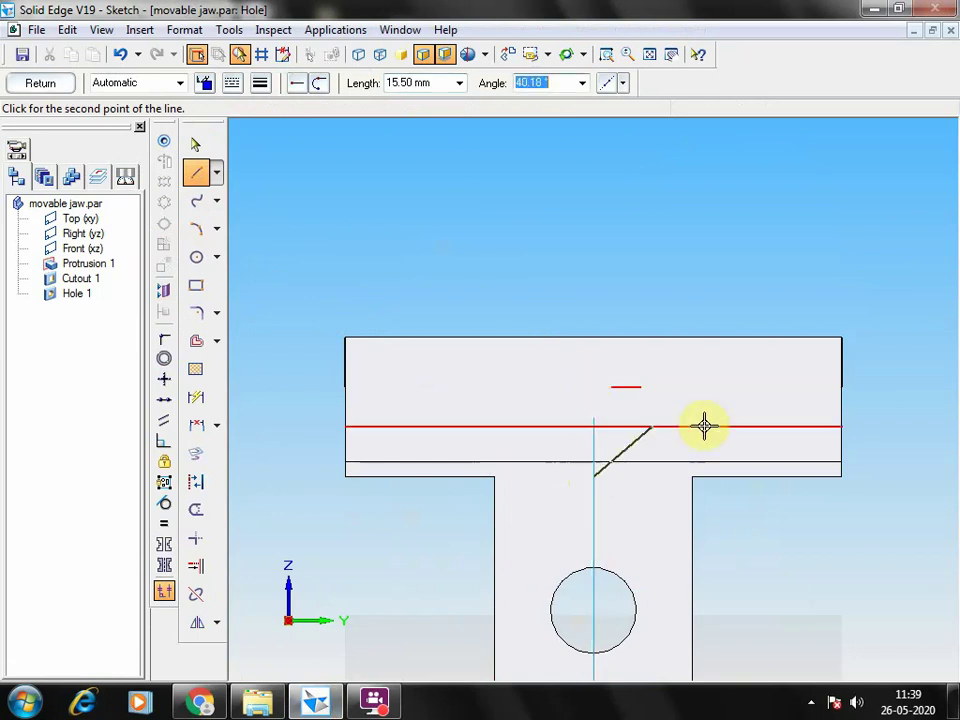
click(594, 381)
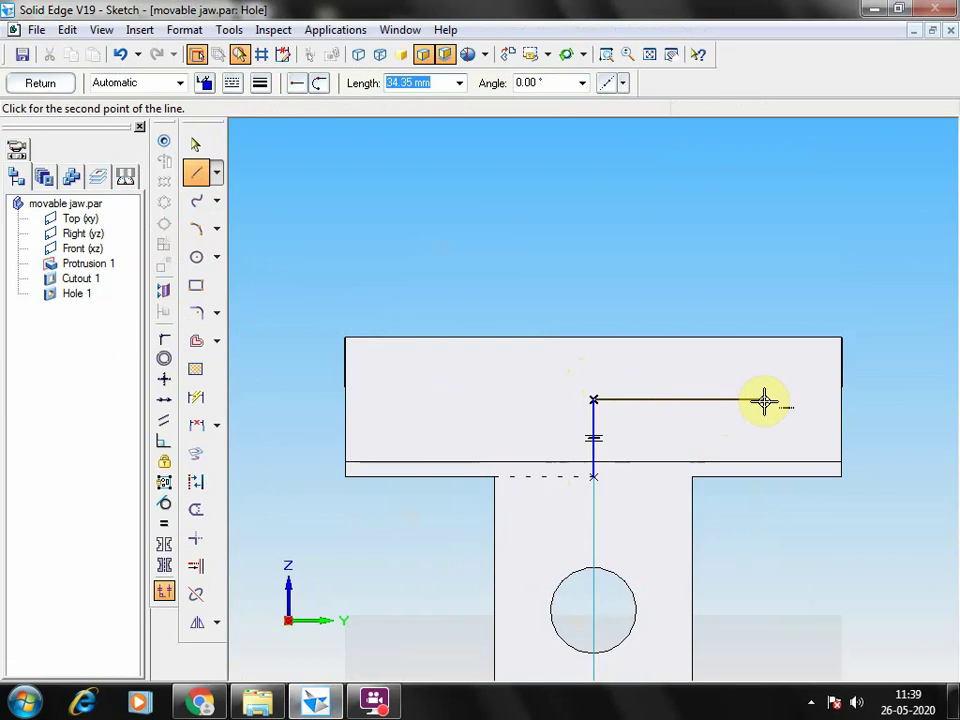
Step: Draw a 30 mm horizontal line to each side from the upper end of the 15.5 mm line
text(3)
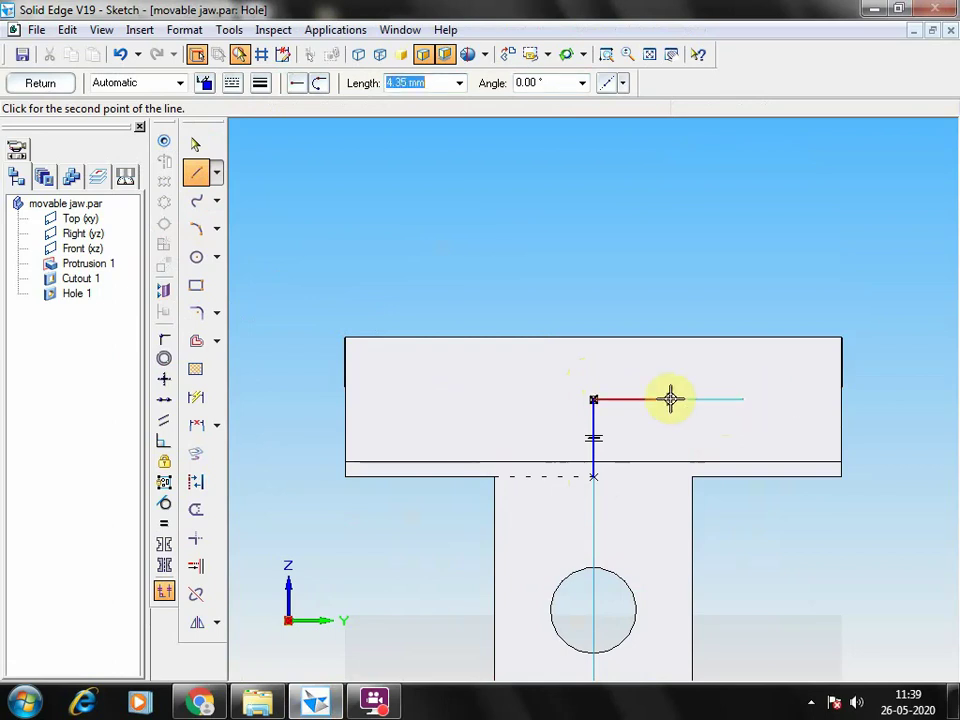
key(Return)
click(407, 399)
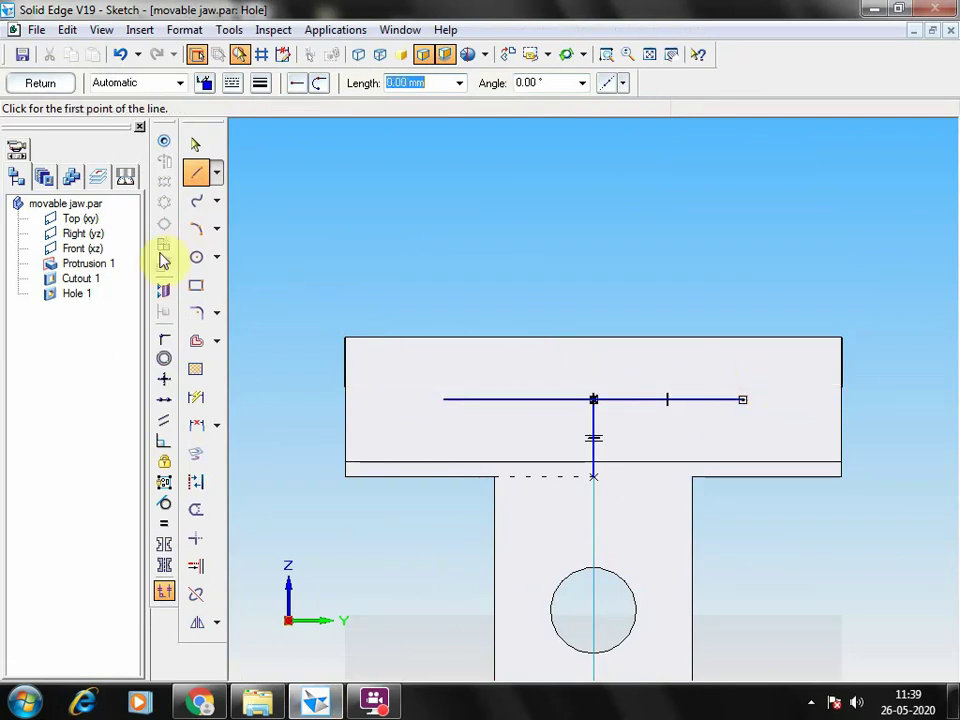
Step: Set the jaw hole options to Threaded, 5 mm diameter, M6 thread, with a finite thread extent of 10 mm
click(165, 144)
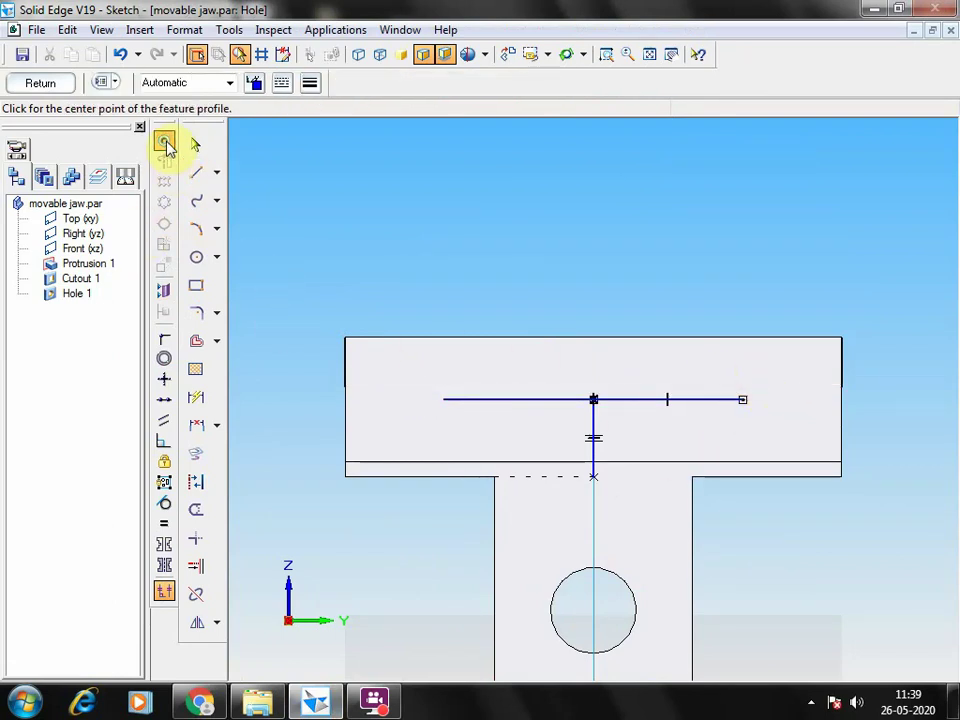
click(106, 83)
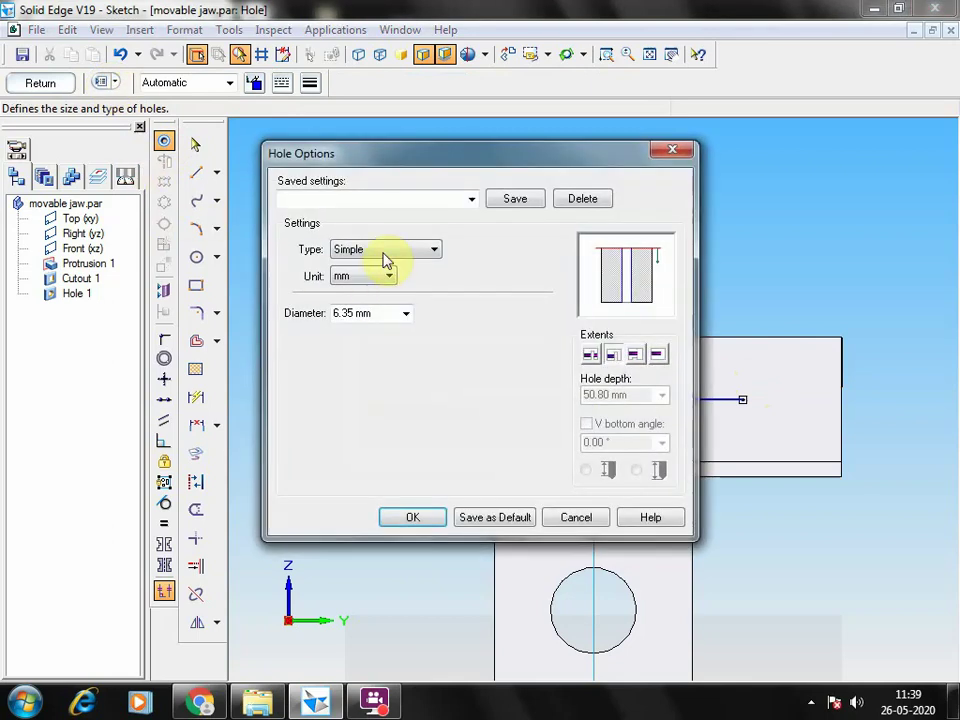
click(386, 255)
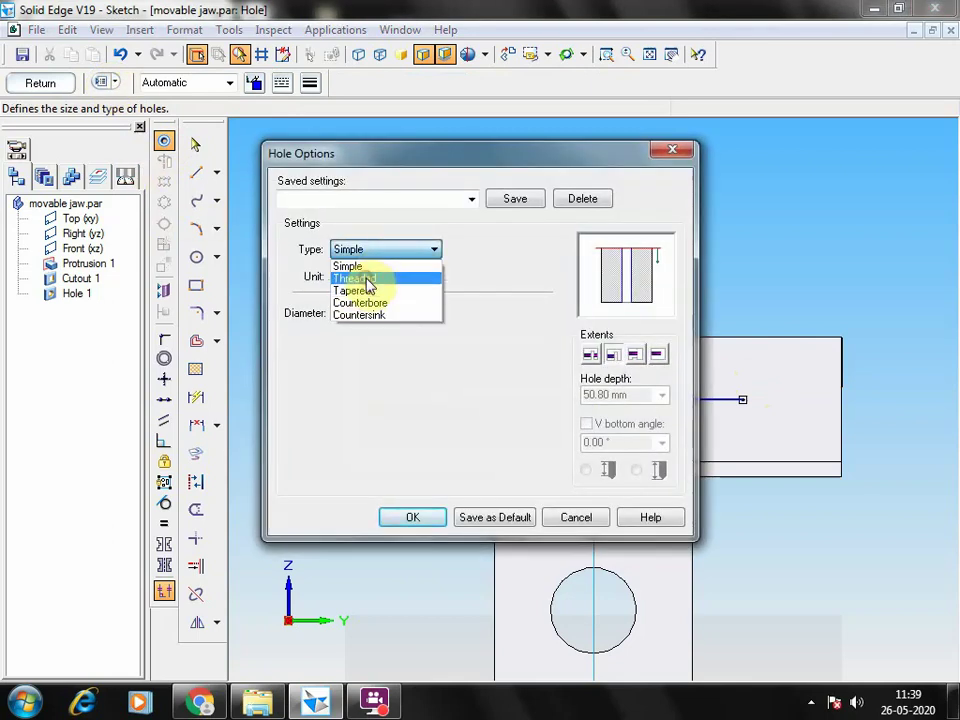
click(367, 281)
click(368, 278)
click(365, 280)
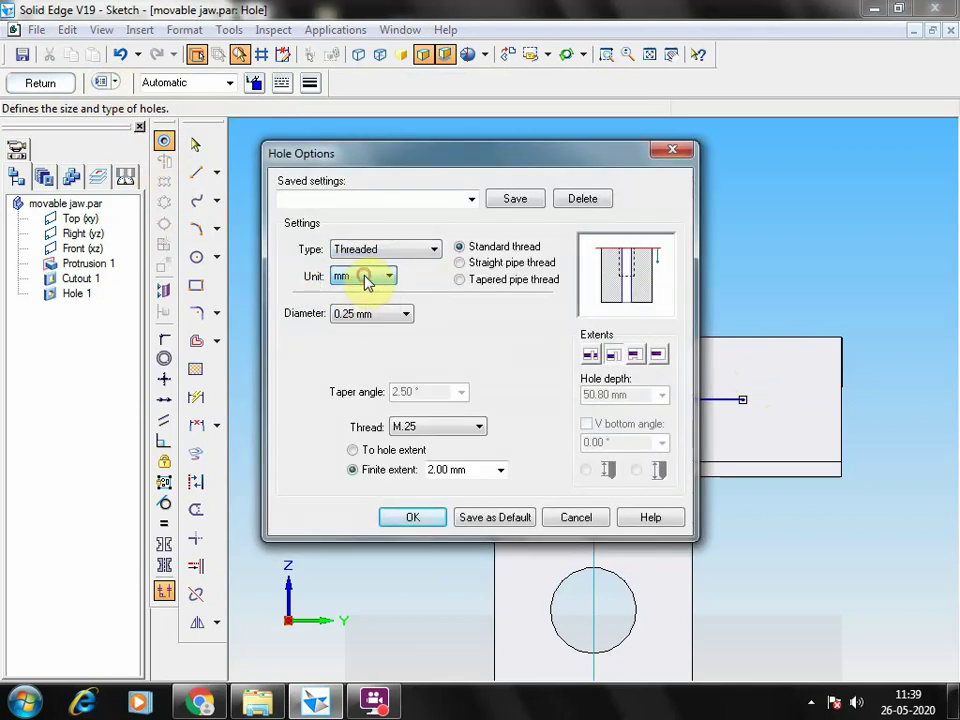
click(365, 314)
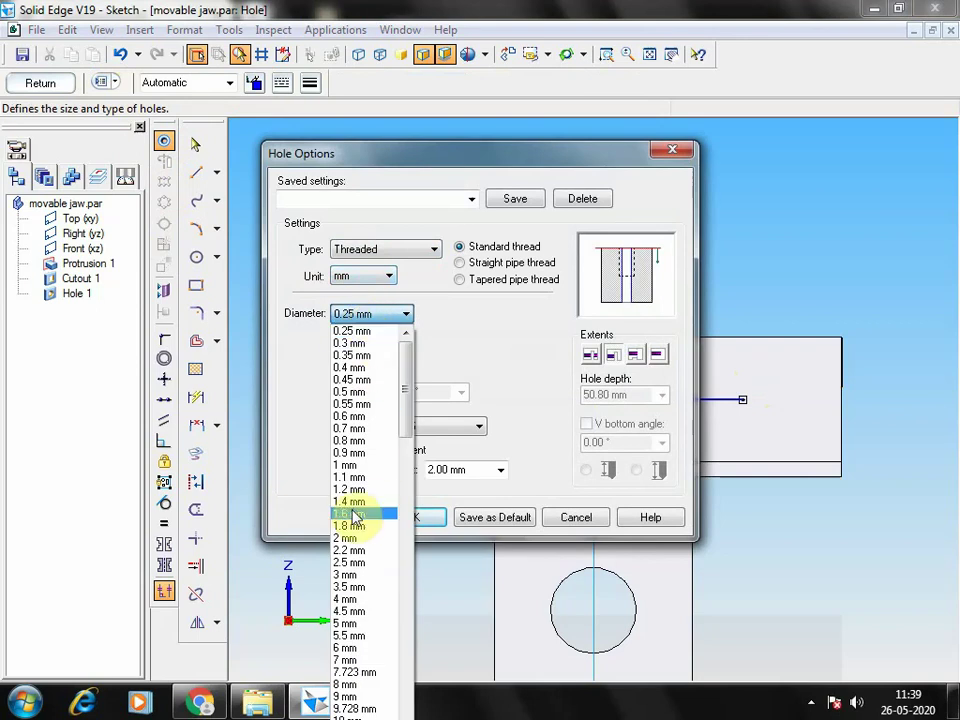
click(350, 624)
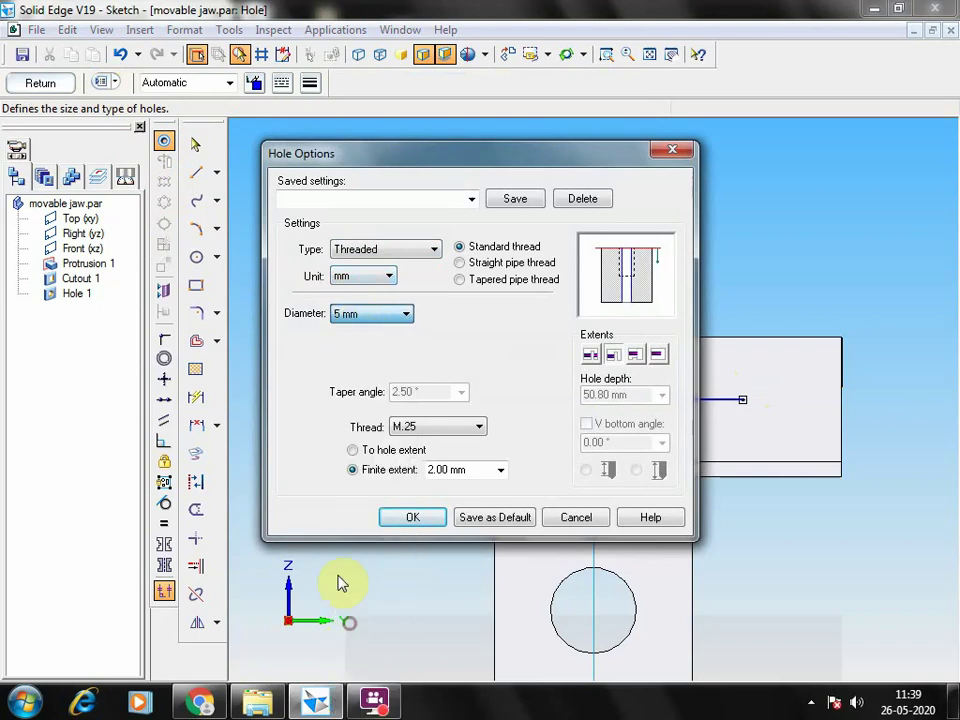
click(446, 428)
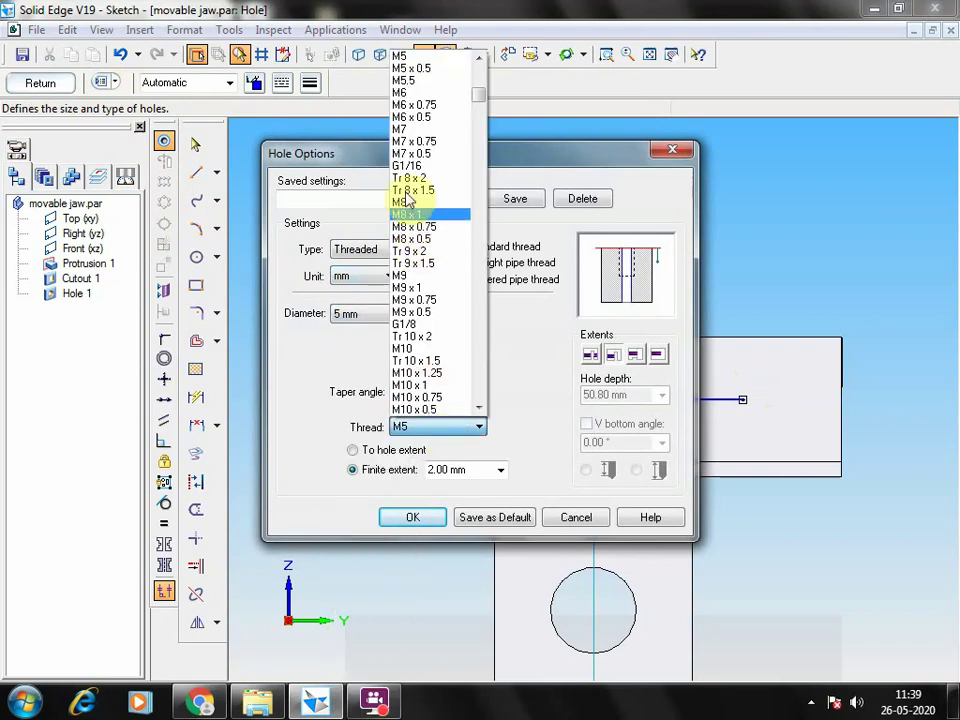
click(405, 93)
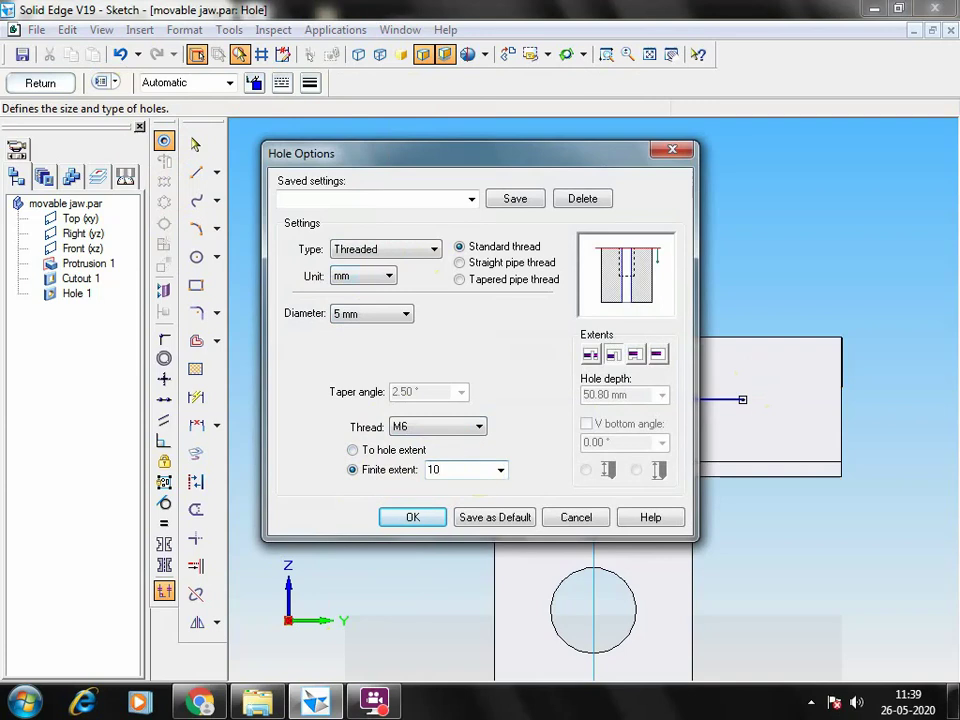
Step: Give the M6 hole a finite extent with a depth of 13 mm and a V bottom angle of 90°
click(634, 355)
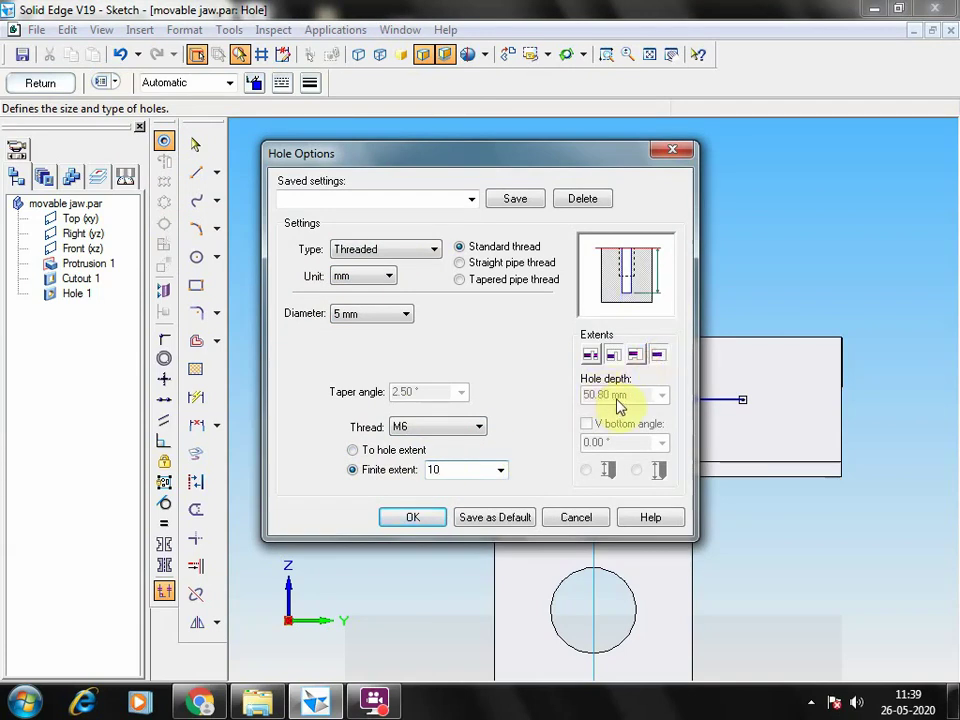
click(660, 356)
double_click(631, 396)
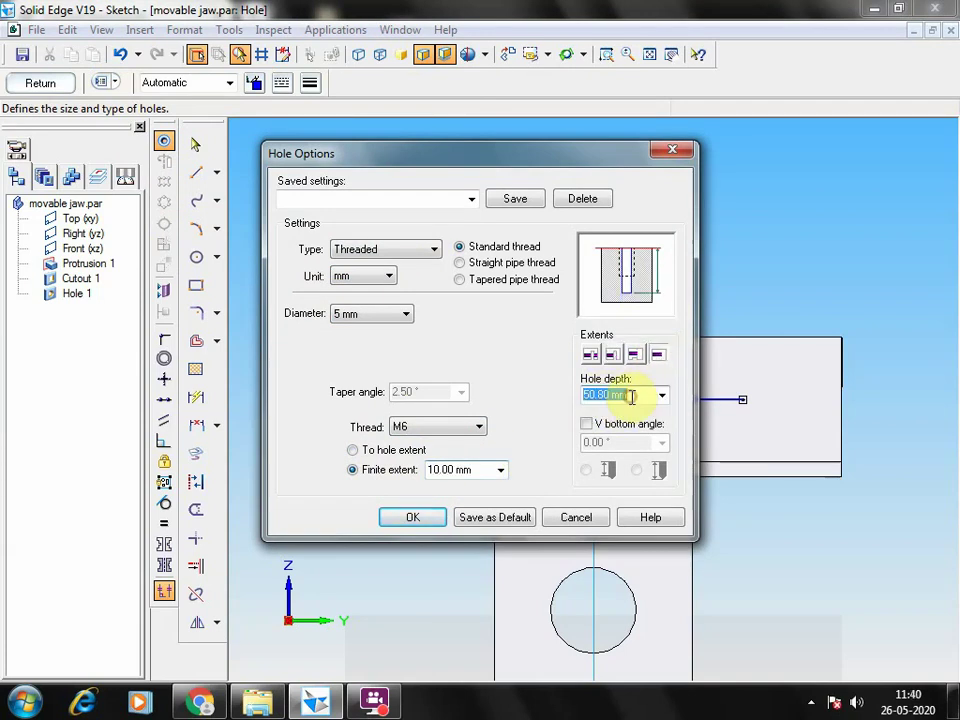
text(13)
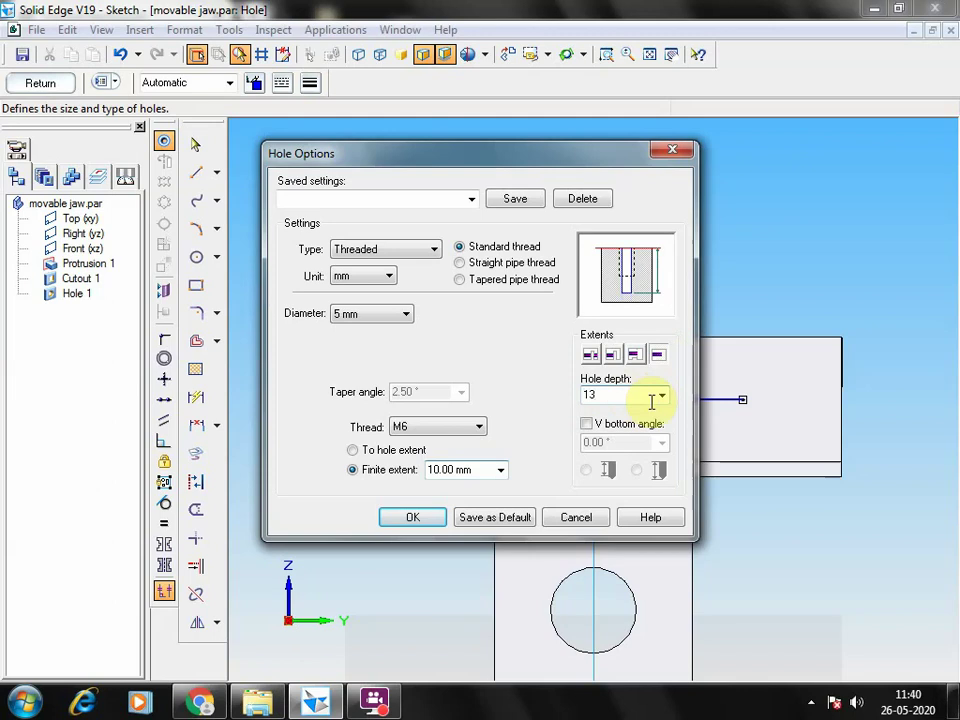
click(587, 425)
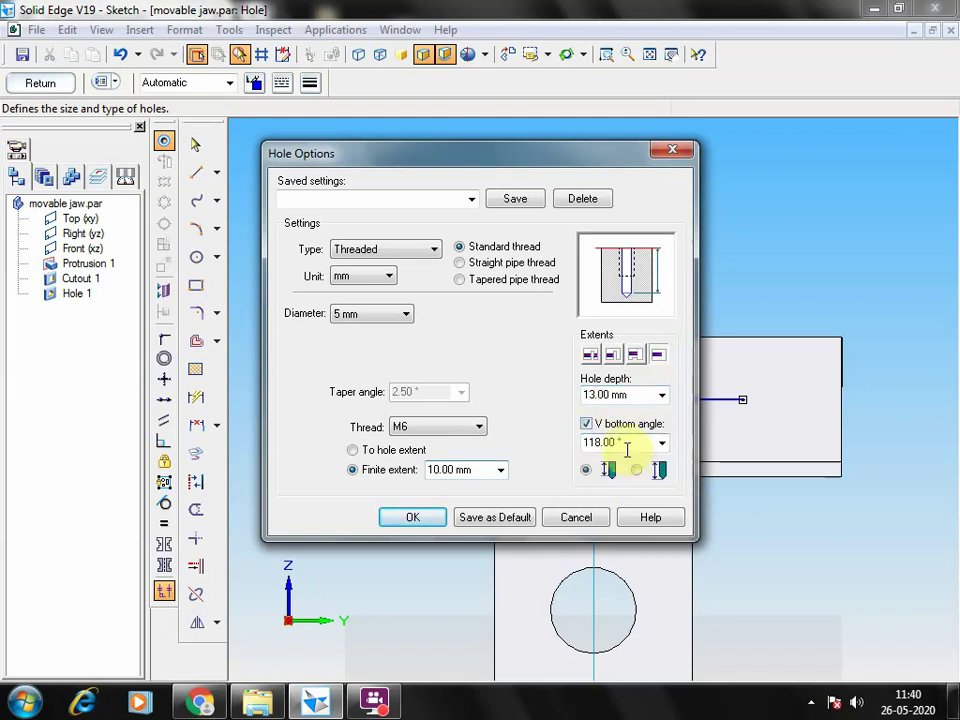
click(661, 443)
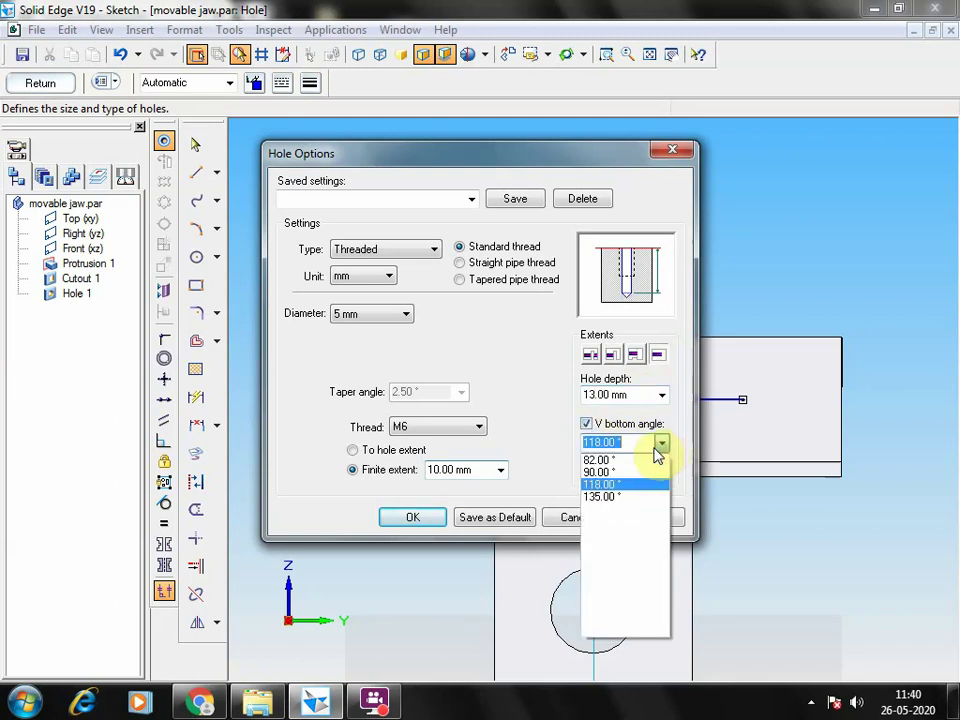
click(610, 473)
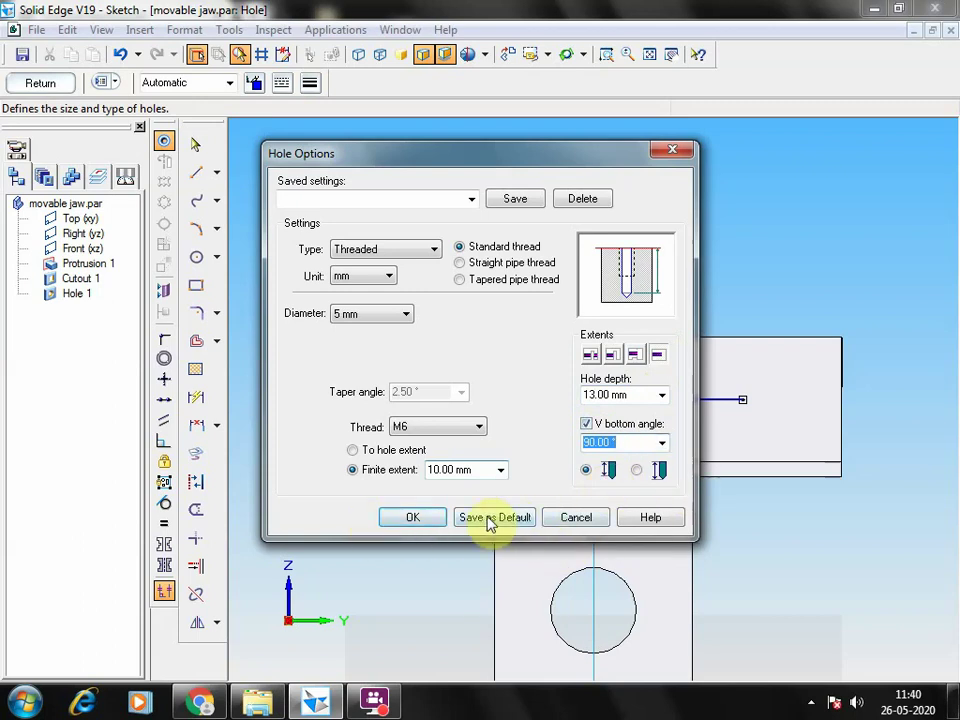
Step: Place the M6 tapped holes at both outer ends of the horizontal lines and cut them into the jaw face
click(399, 521)
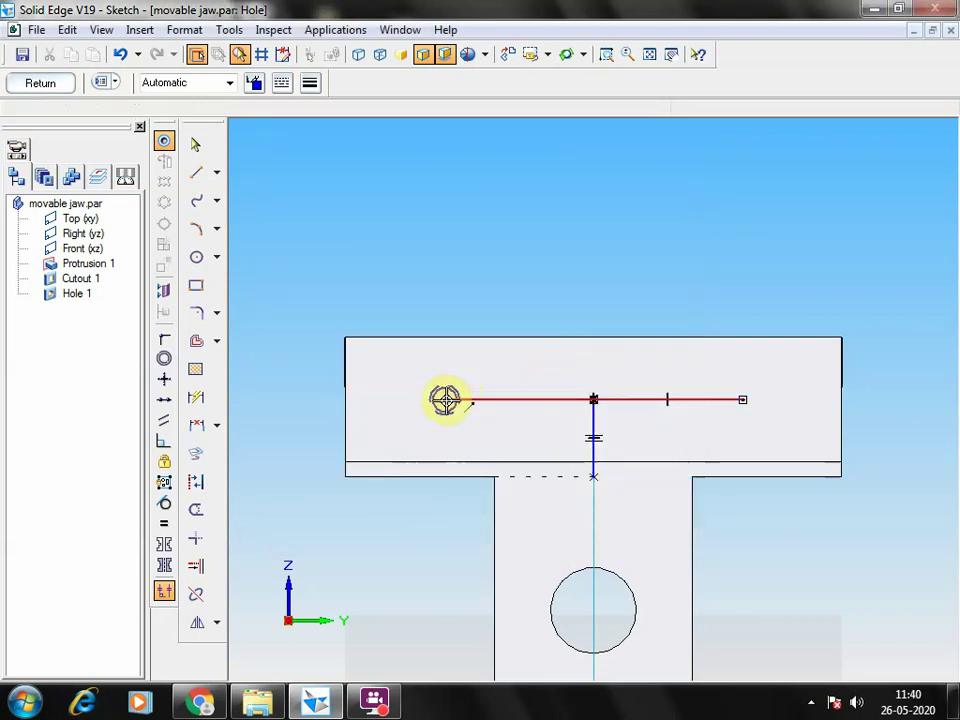
click(740, 400)
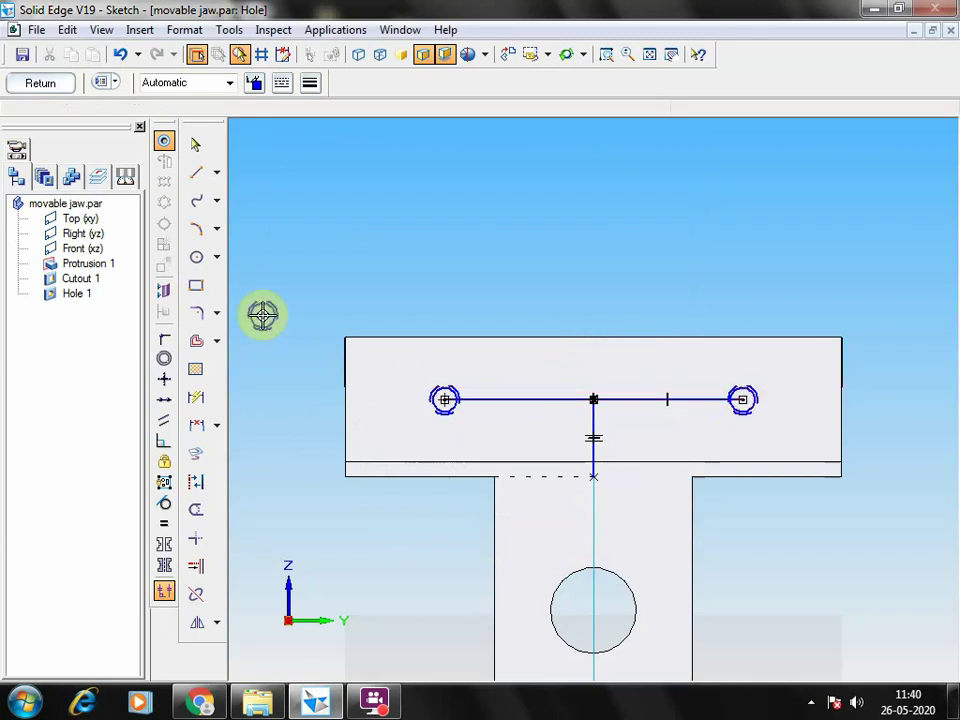
click(196, 148)
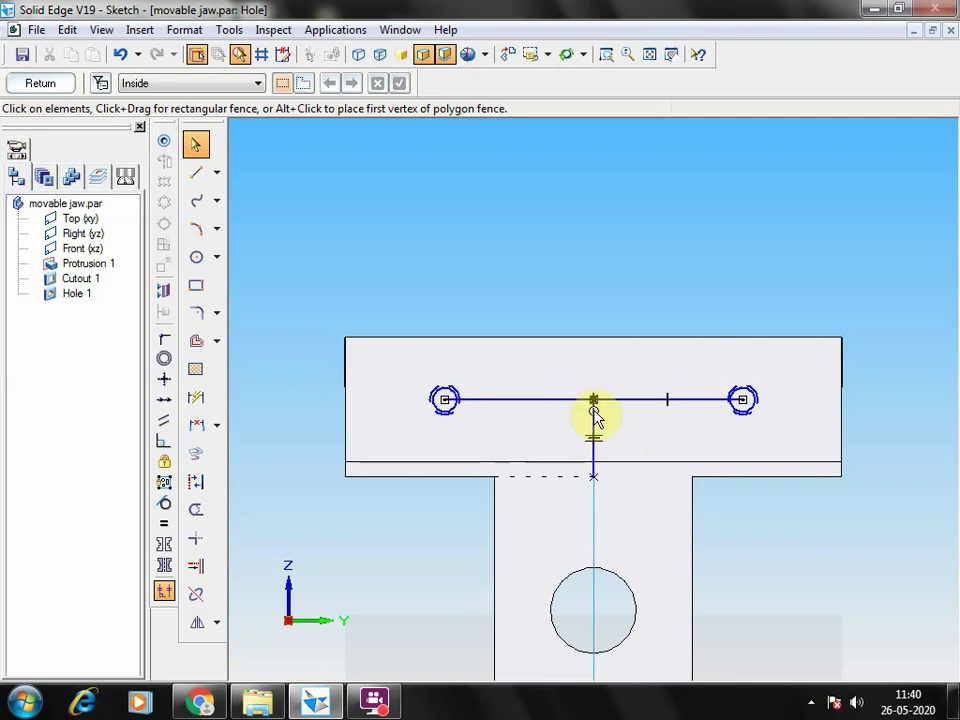
click(518, 398)
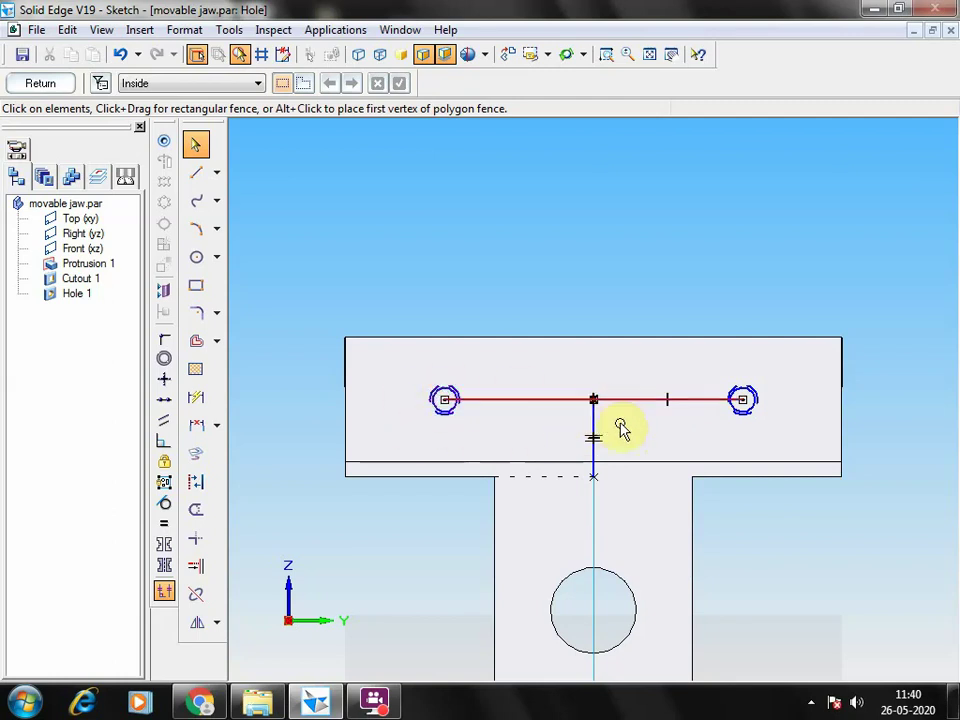
click(253, 281)
click(42, 84)
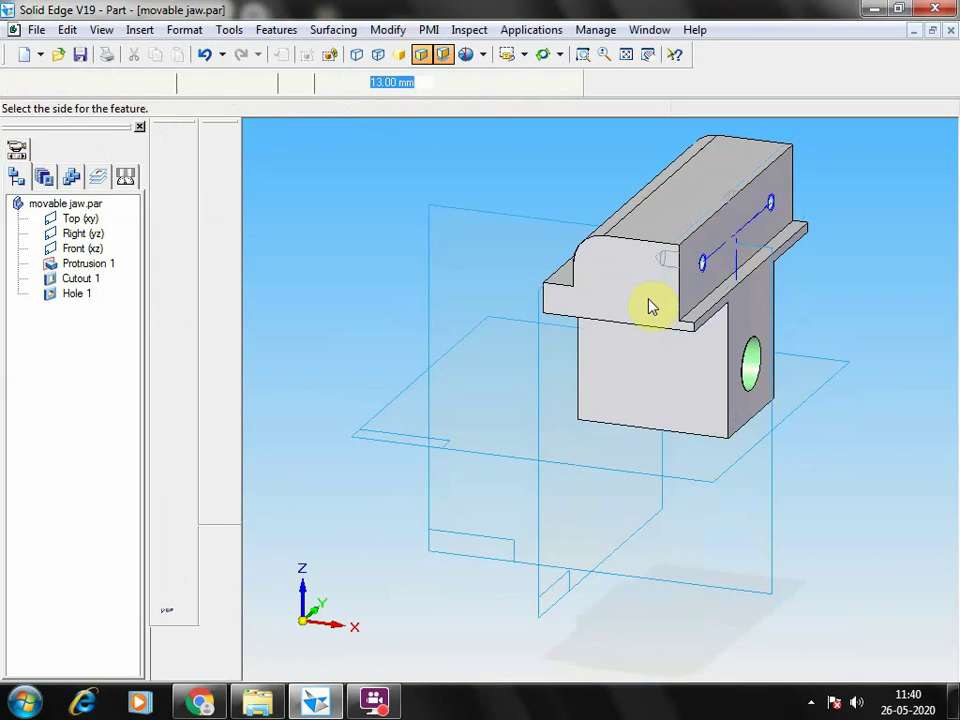
click(456, 258)
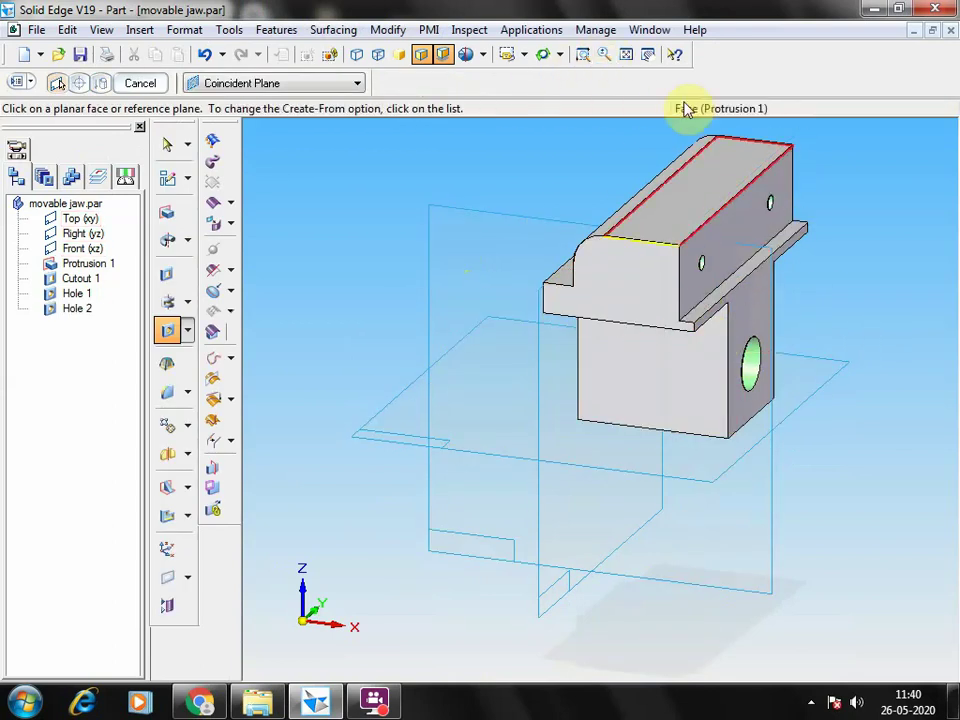
Step: Finish the hole command and save the movable jaw part
click(542, 54)
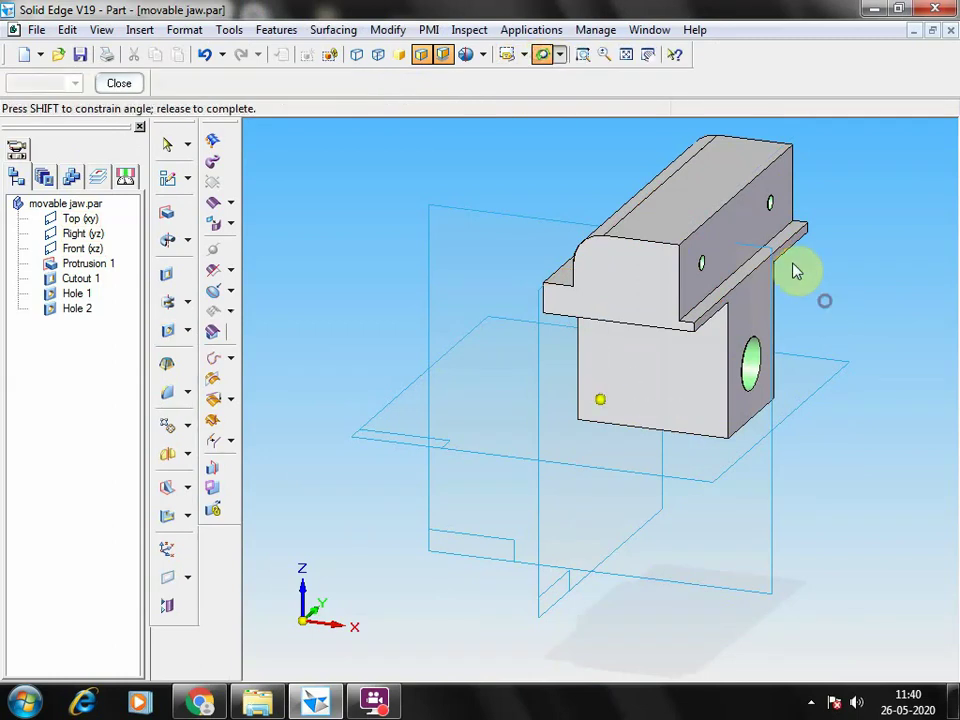
drag(793, 270, 698, 303)
click(170, 147)
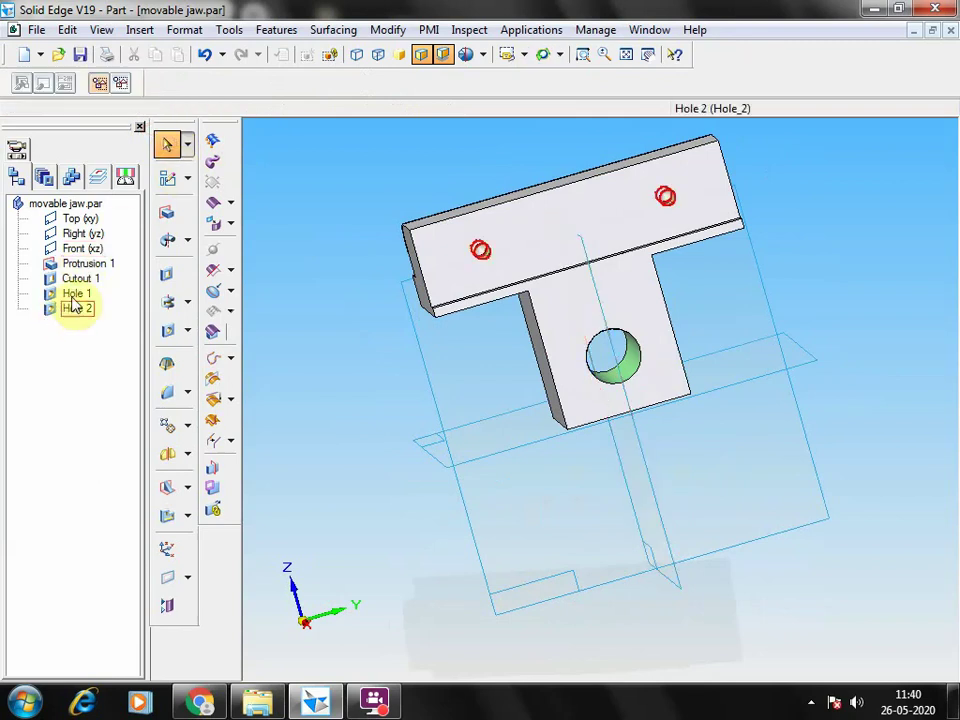
click(81, 58)
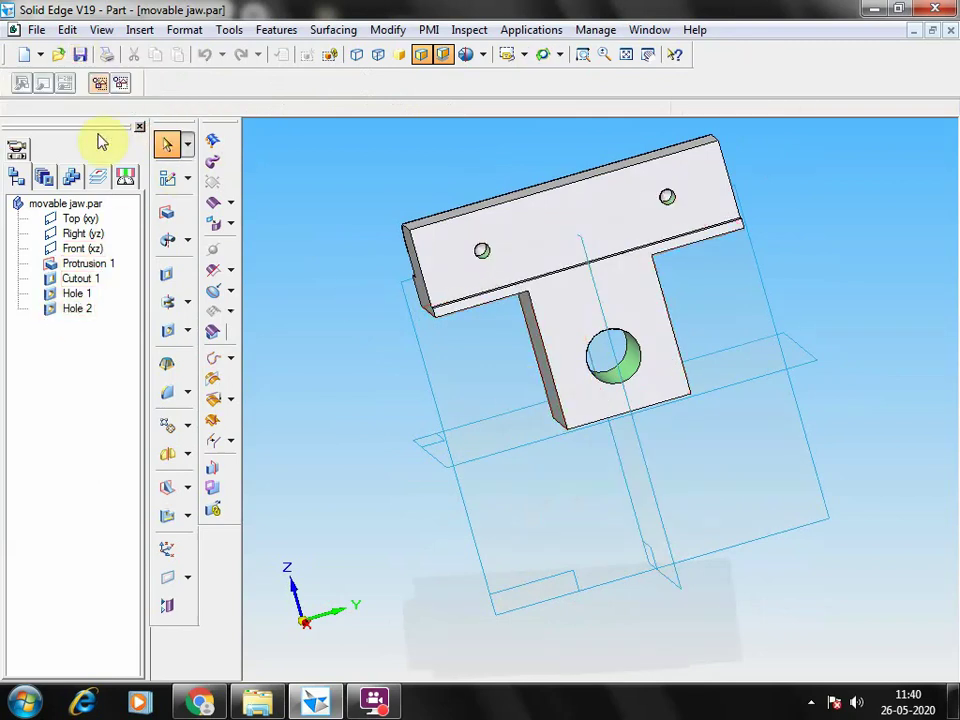
Step: Start a new hole feature on the bottom face of the jaw's stem, using the drawing as reference
click(211, 706)
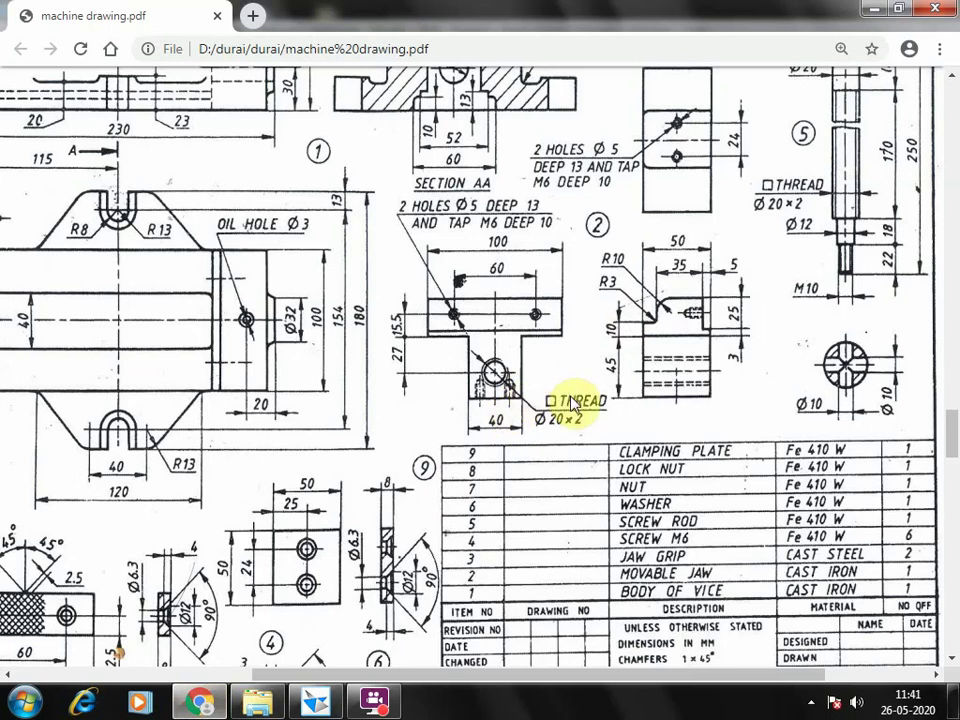
scroll(748, 276, up, 2)
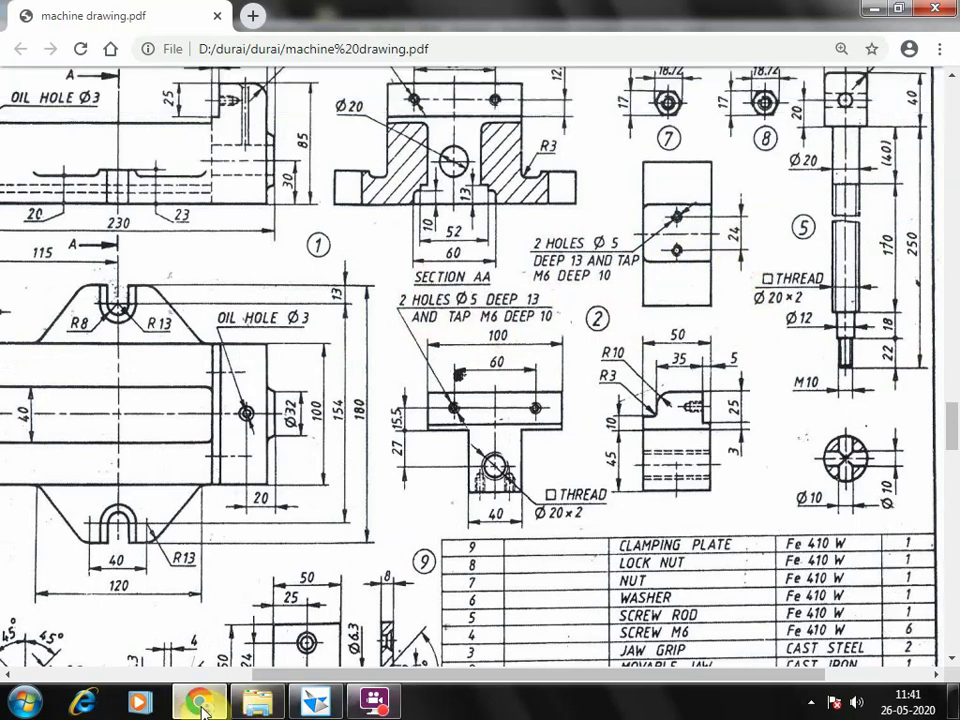
click(314, 706)
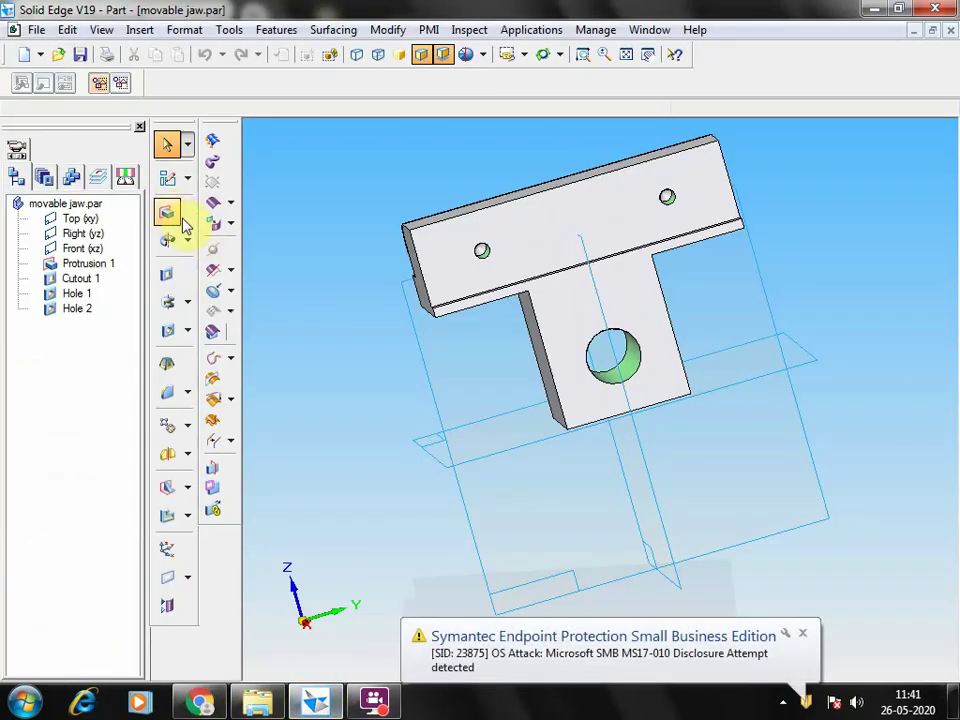
click(168, 331)
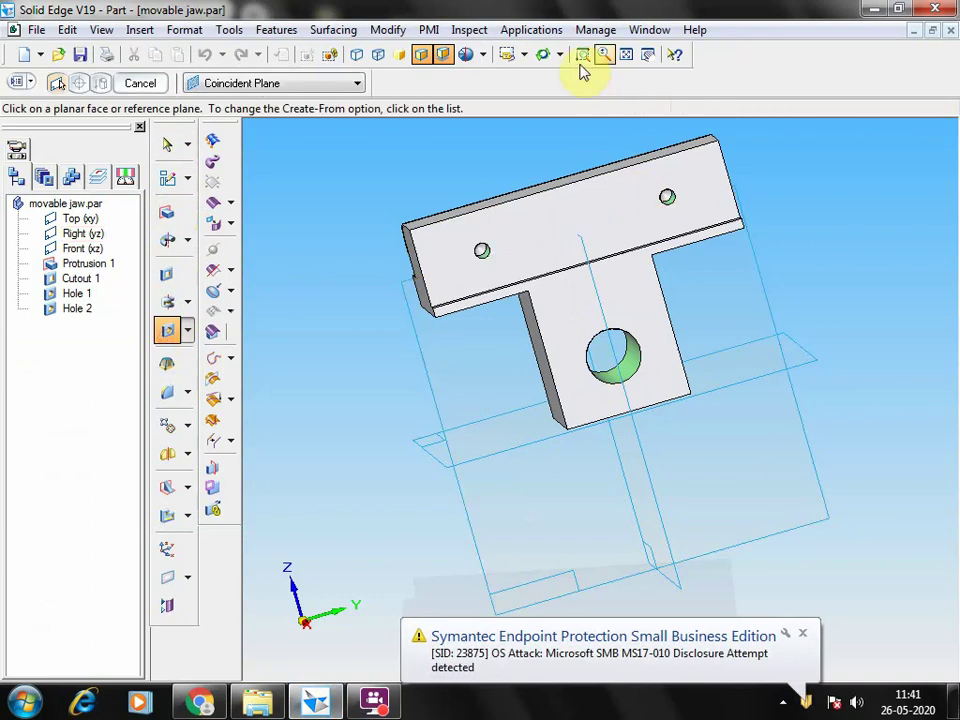
click(543, 55)
drag(646, 570, 611, 352)
key(Escape)
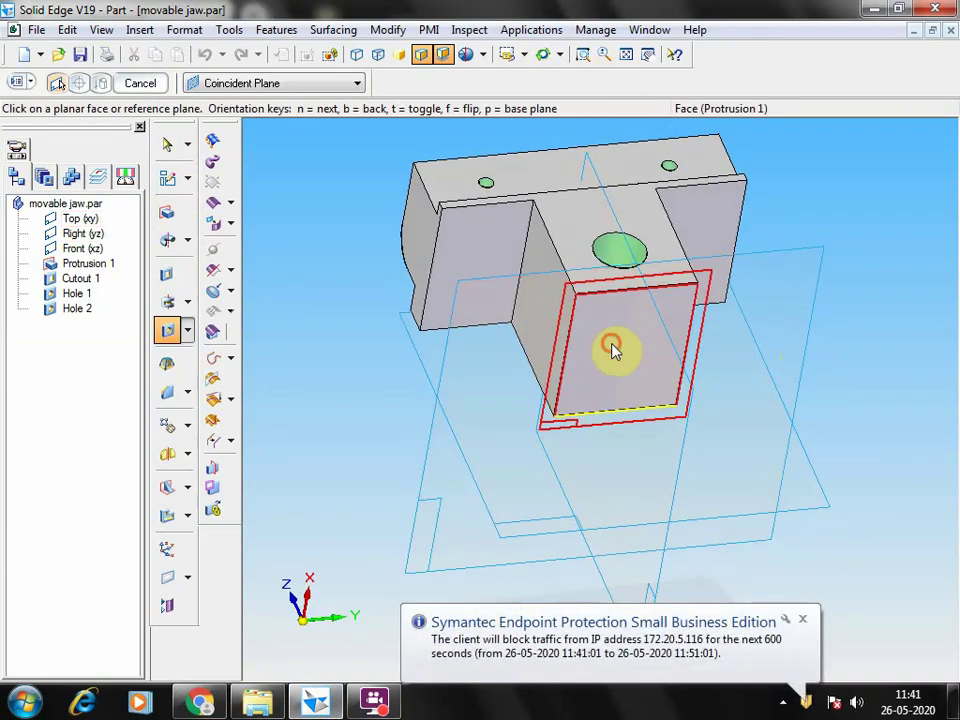
click(613, 348)
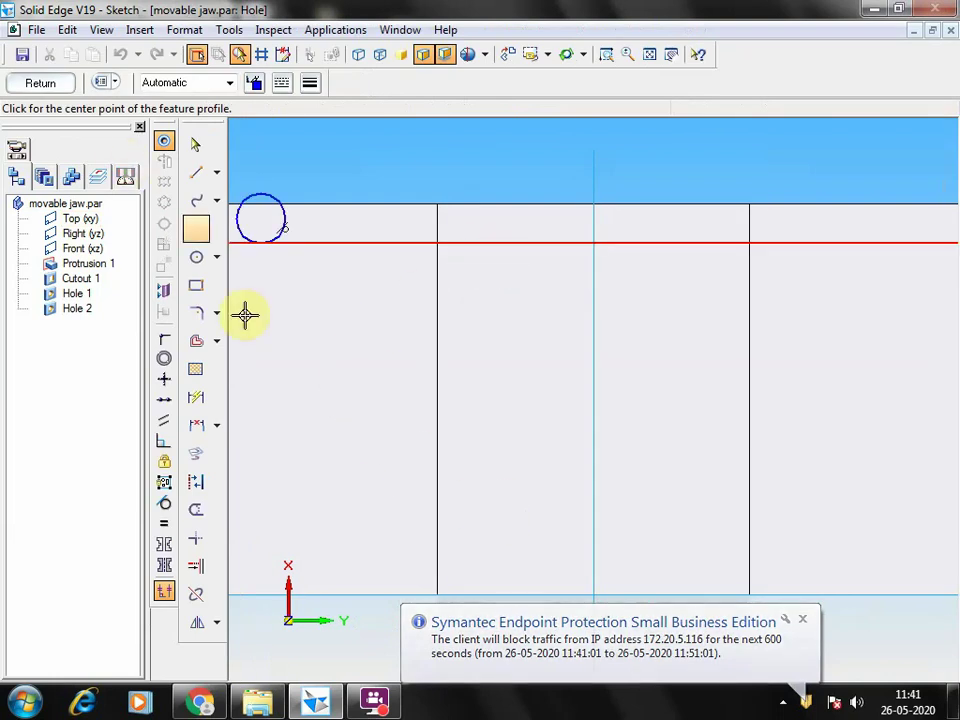
click(648, 55)
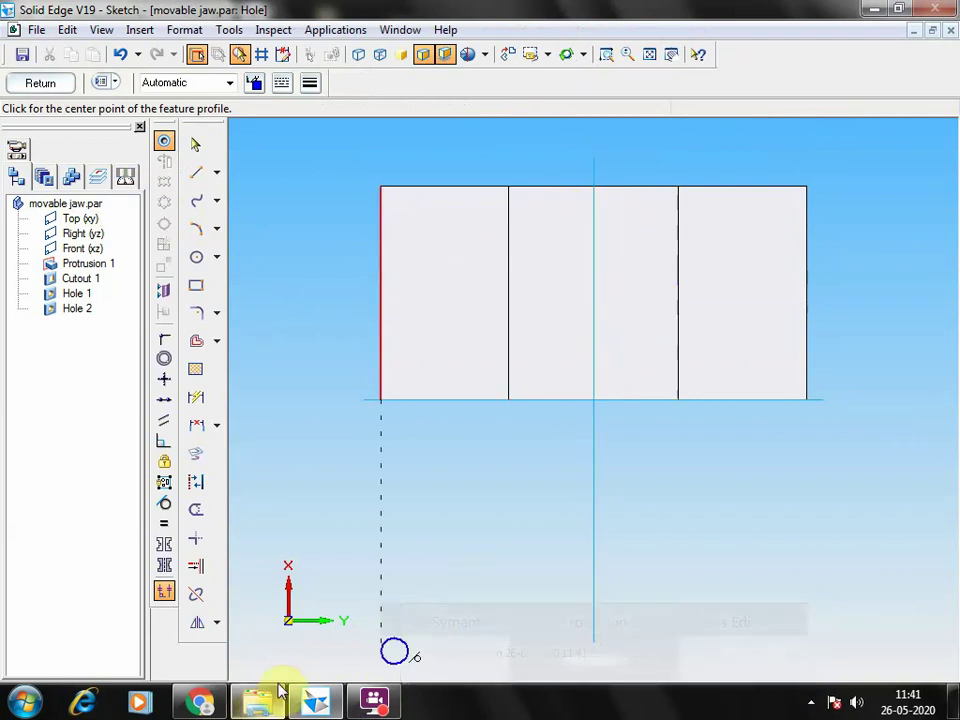
Step: Draw a vertical line along the centreline of the stem's bottom face, from its upper edge to its lower edge
click(200, 702)
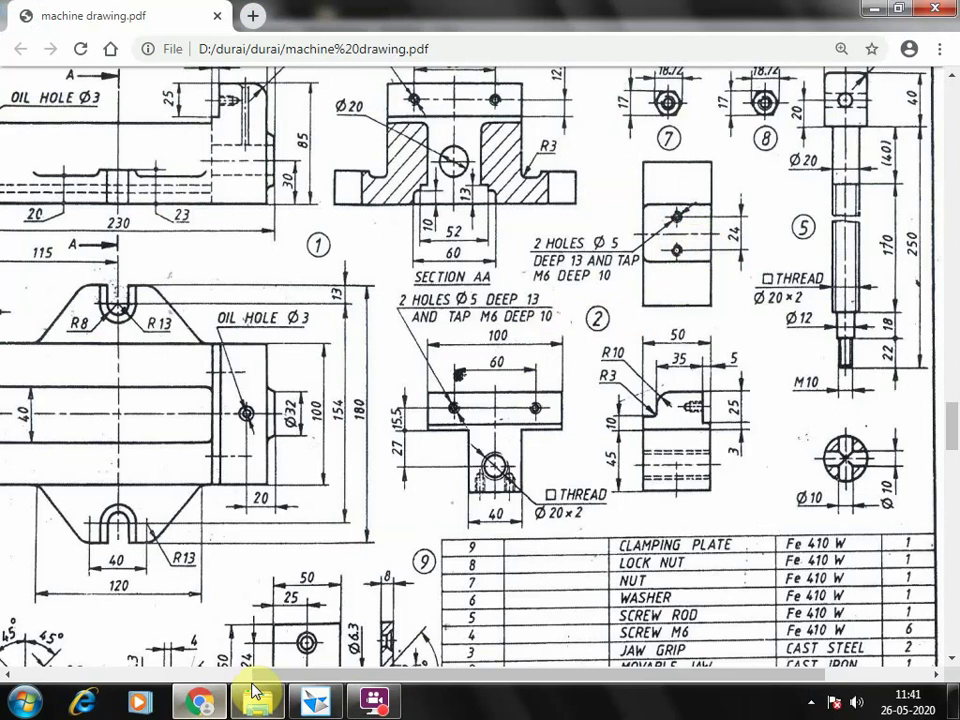
click(316, 703)
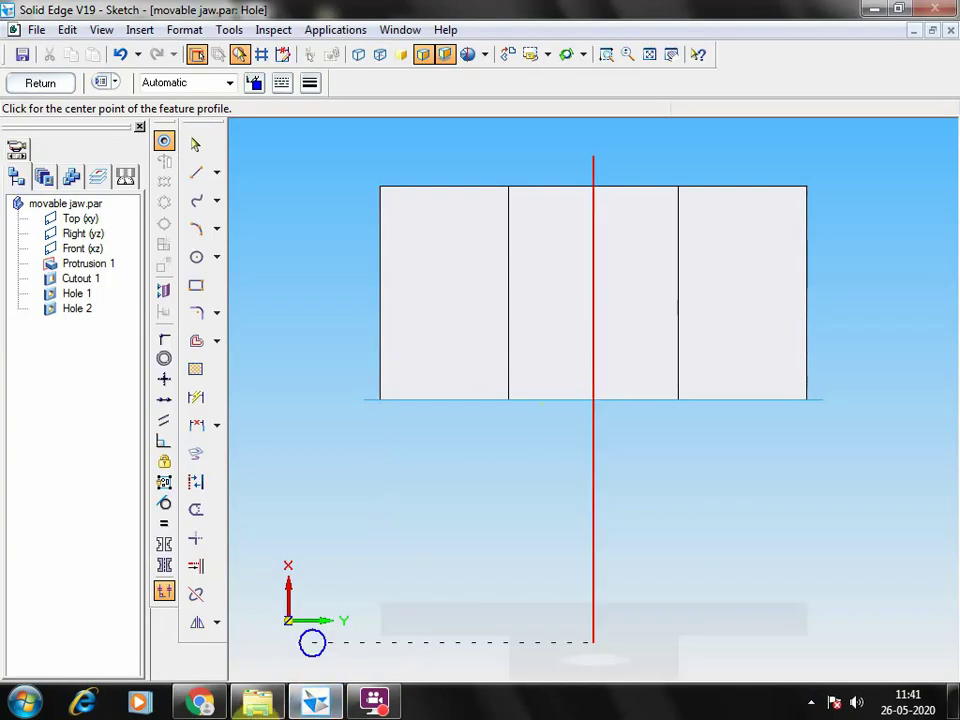
click(316, 703)
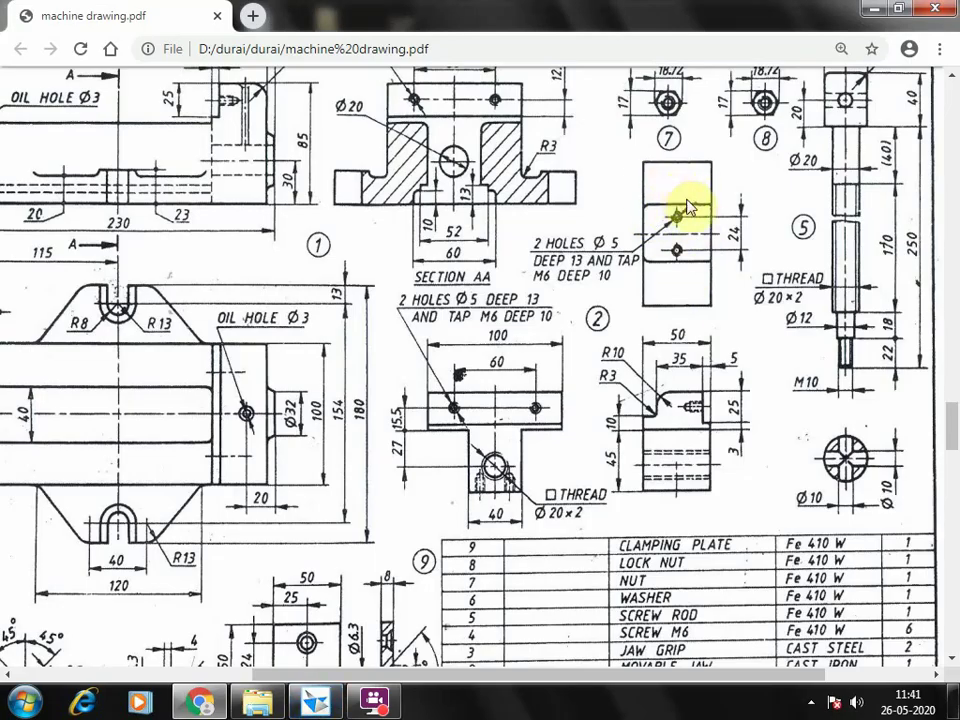
click(316, 703)
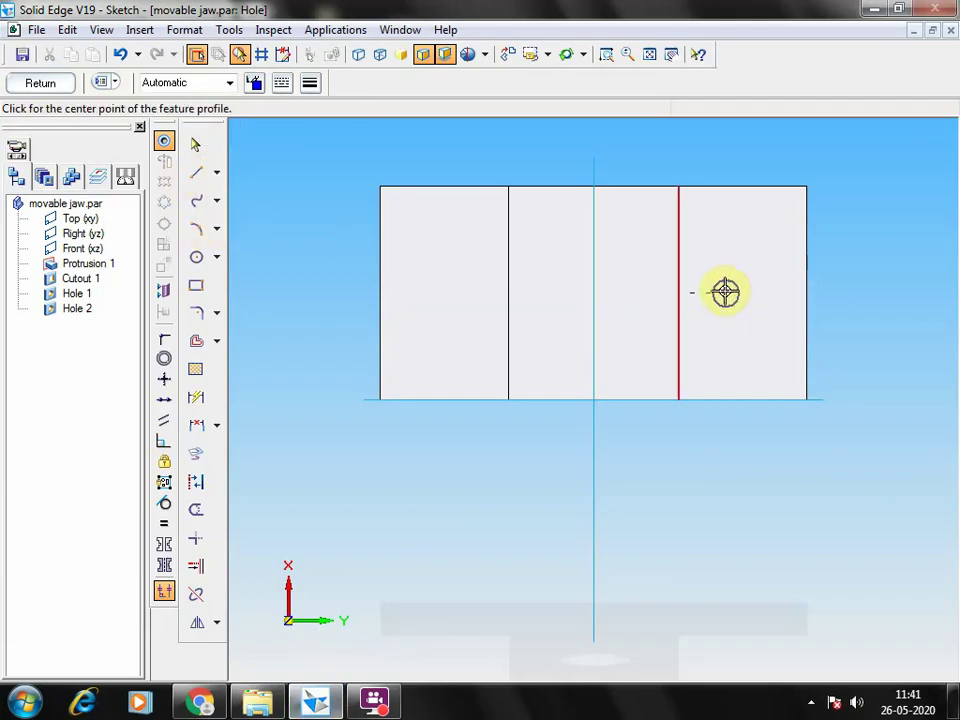
click(196, 172)
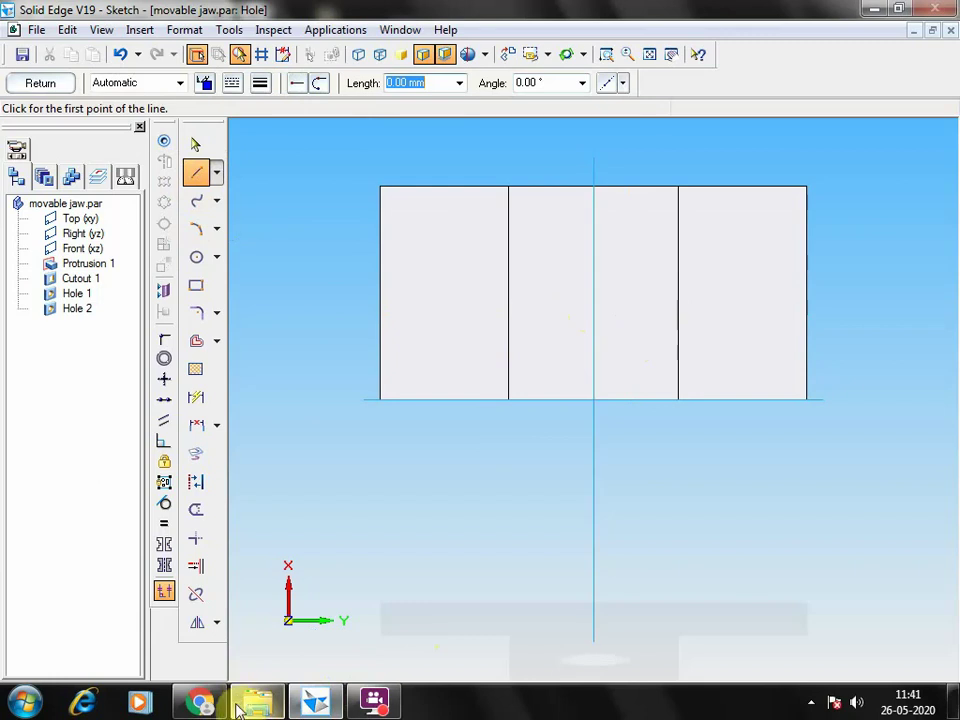
click(200, 702)
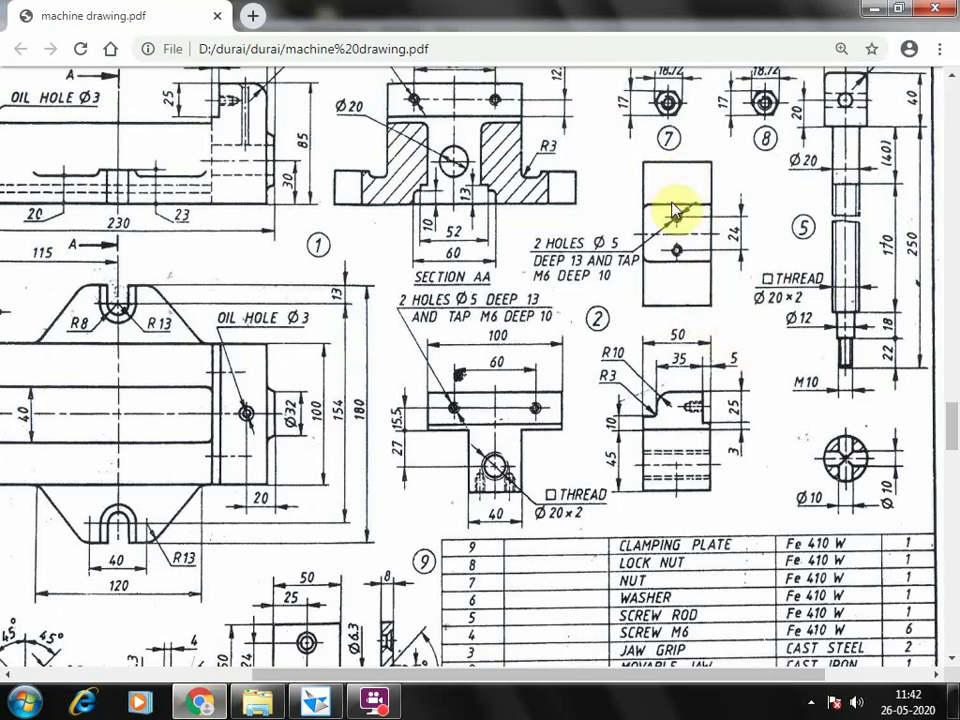
click(200, 704)
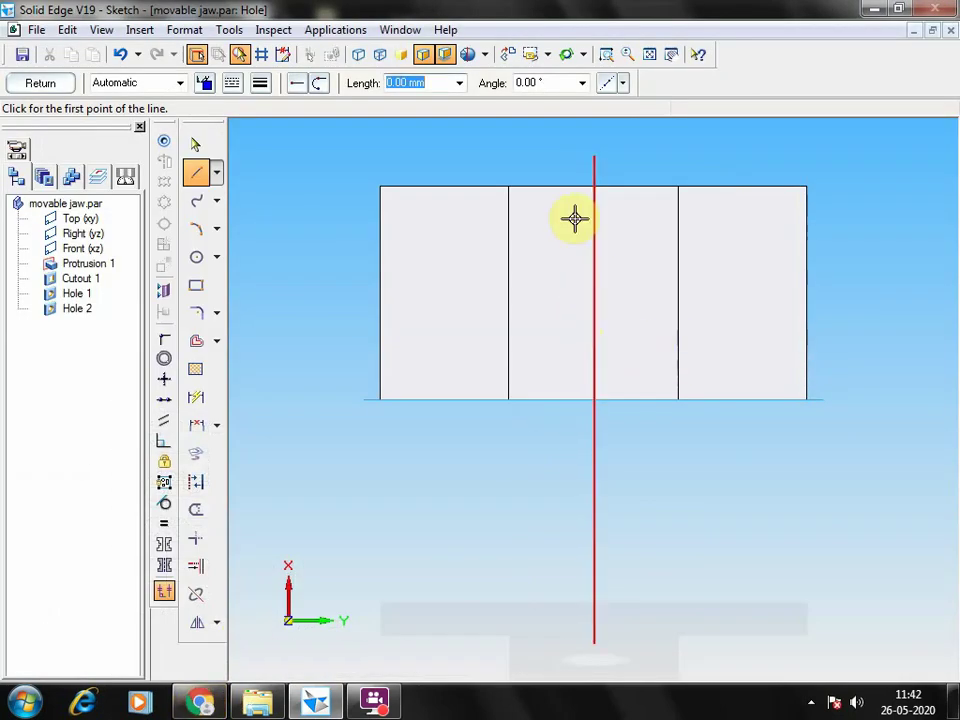
click(594, 187)
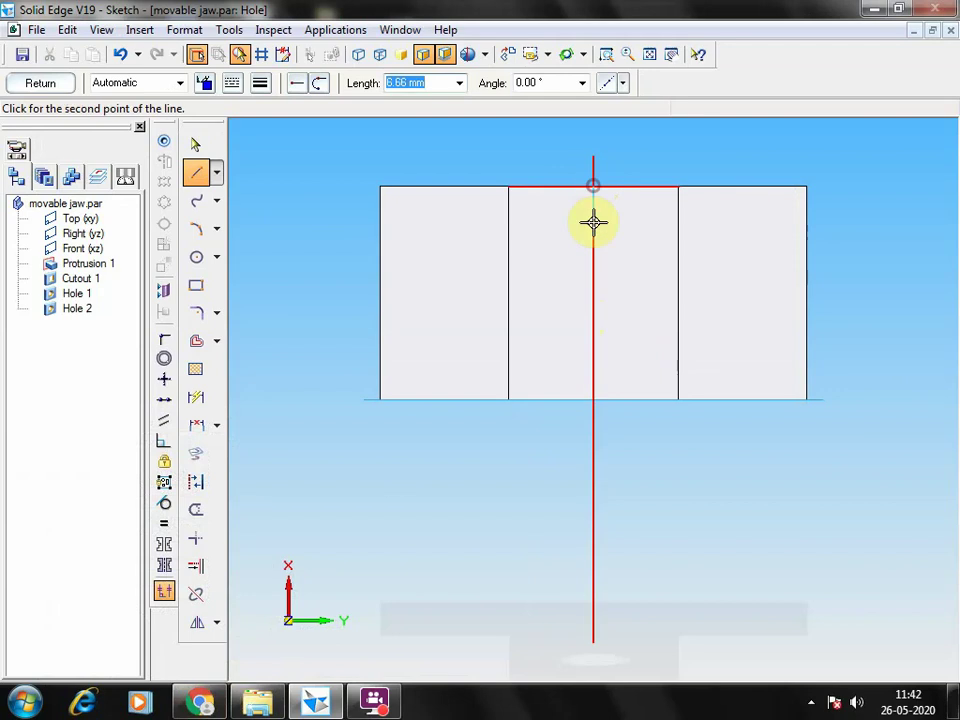
click(595, 400)
Step: Draw horizontal lines to both sides from the vertical line's midpoint, spanning the drawing's 24 mm hole spacing
click(596, 400)
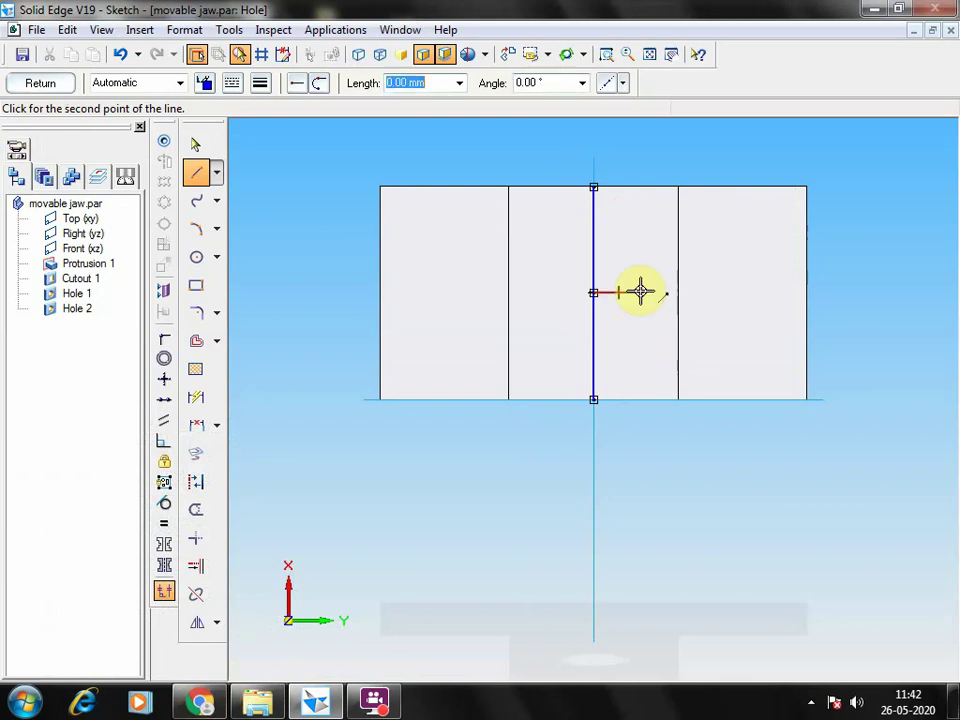
click(541, 292)
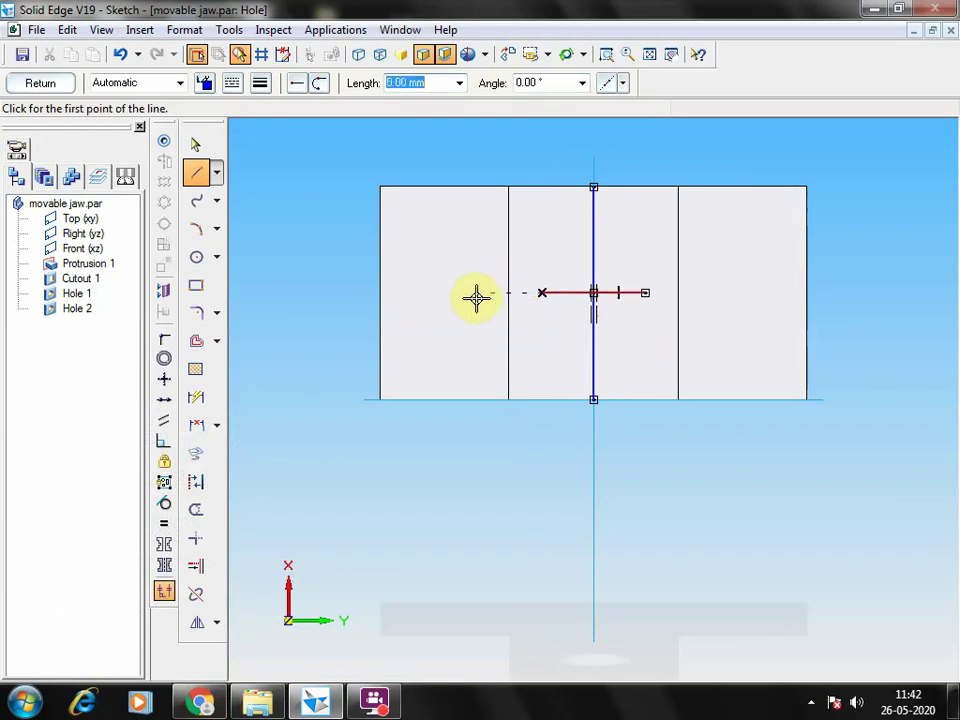
click(195, 145)
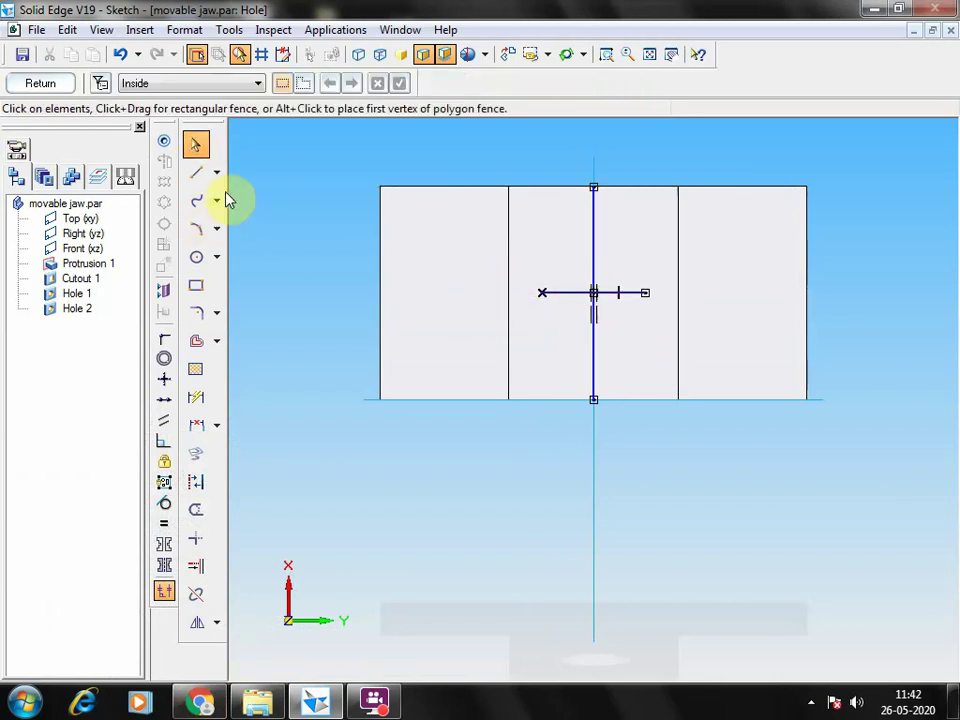
Step: Set the stem's bottom hole options to Threaded, 5 mm diameter, M6 thread, with a finite thread extent of 10 mm
click(164, 142)
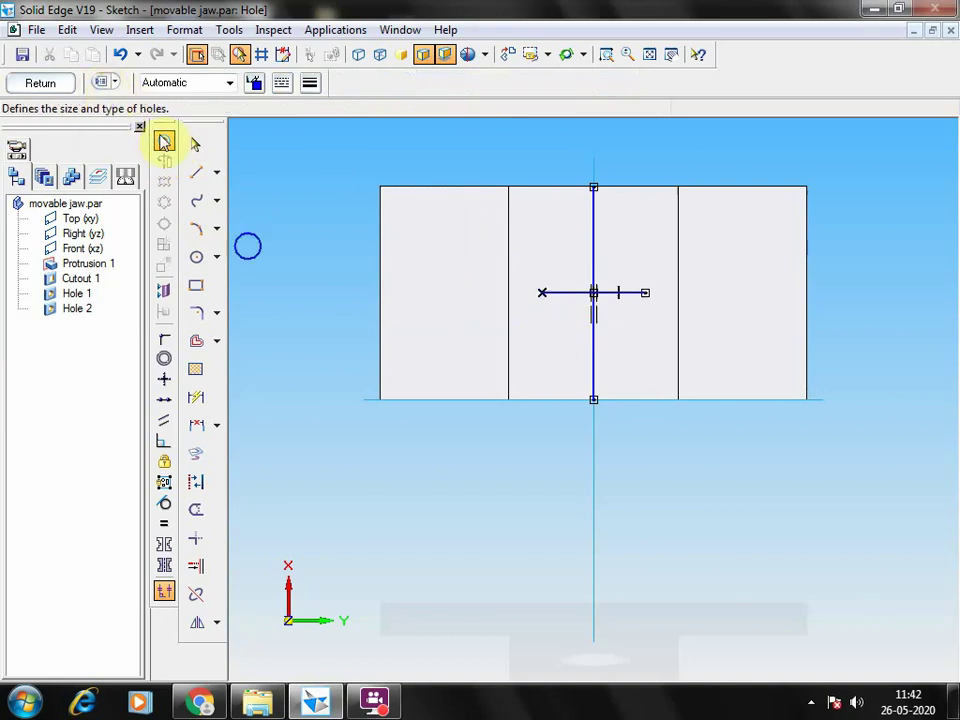
click(112, 84)
click(381, 249)
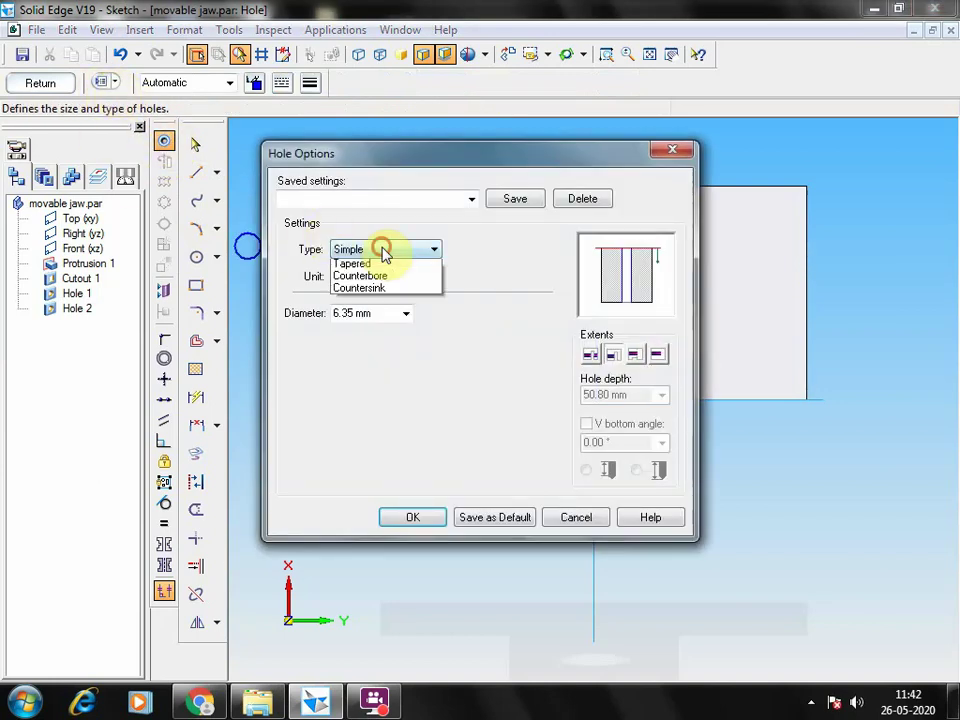
click(358, 279)
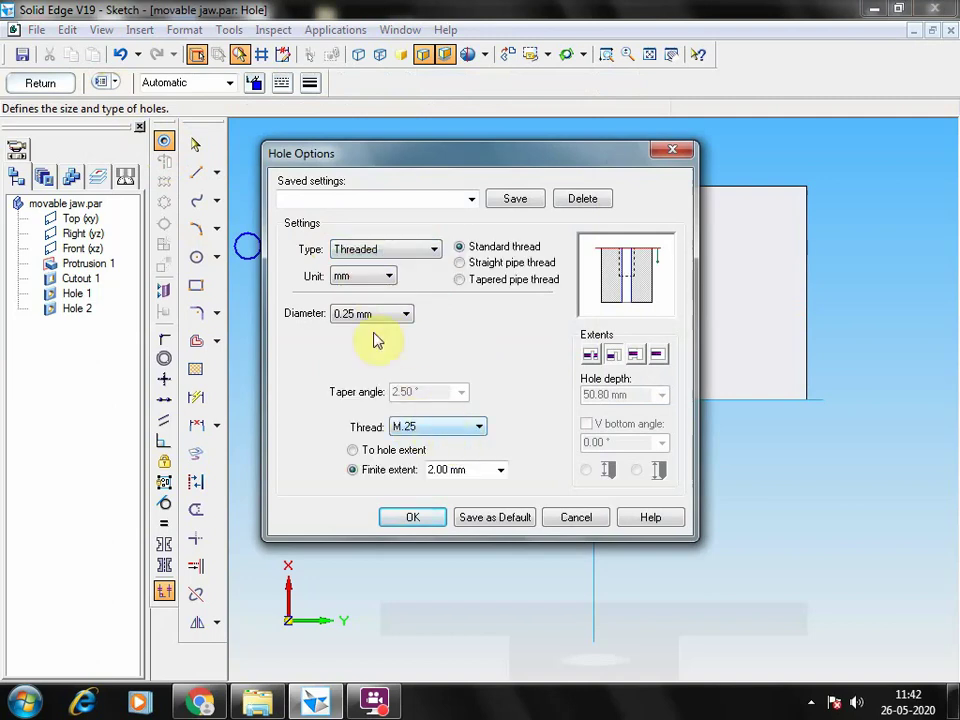
click(374, 316)
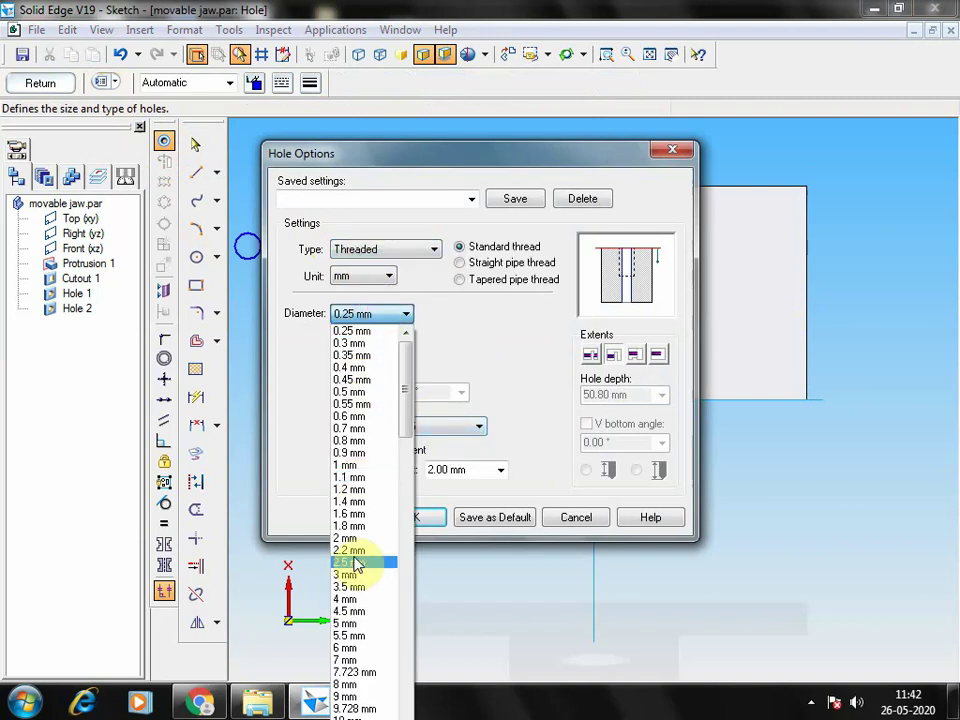
click(360, 623)
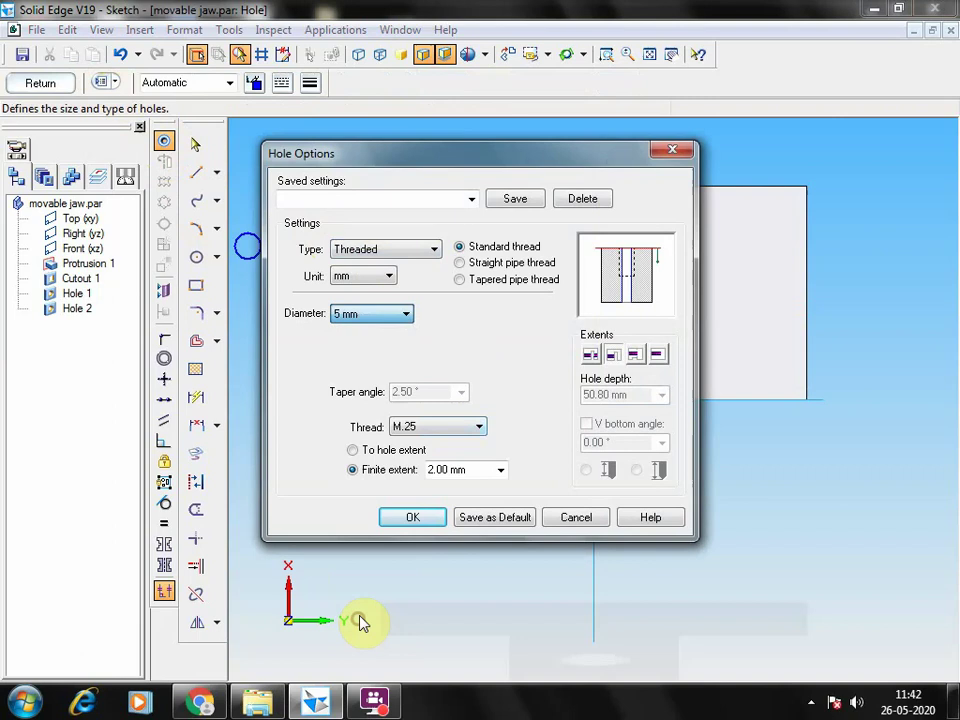
click(455, 432)
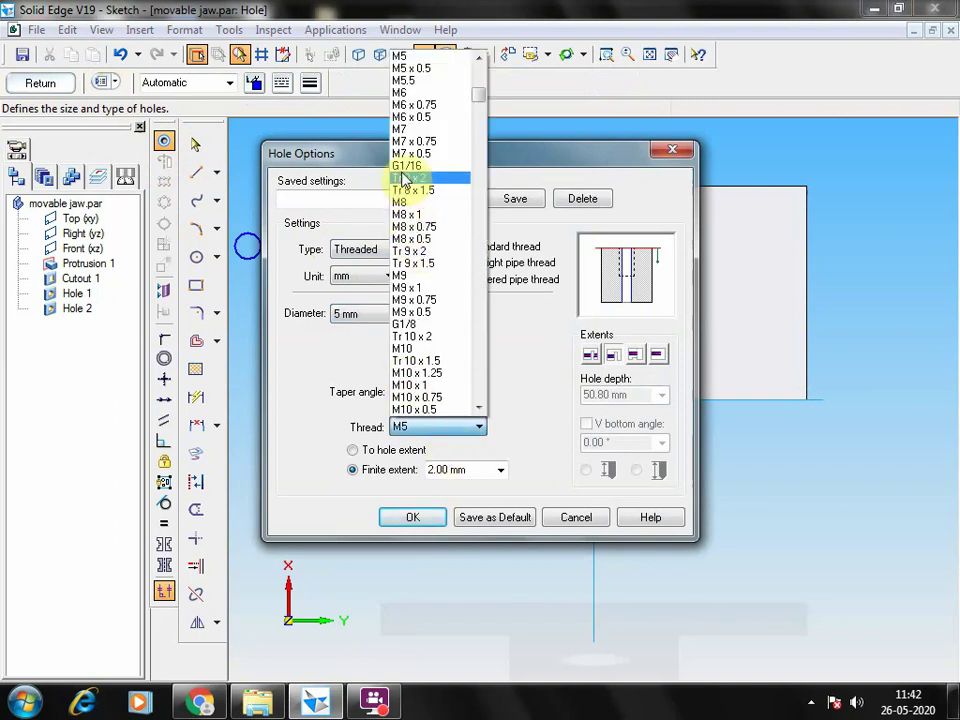
click(405, 93)
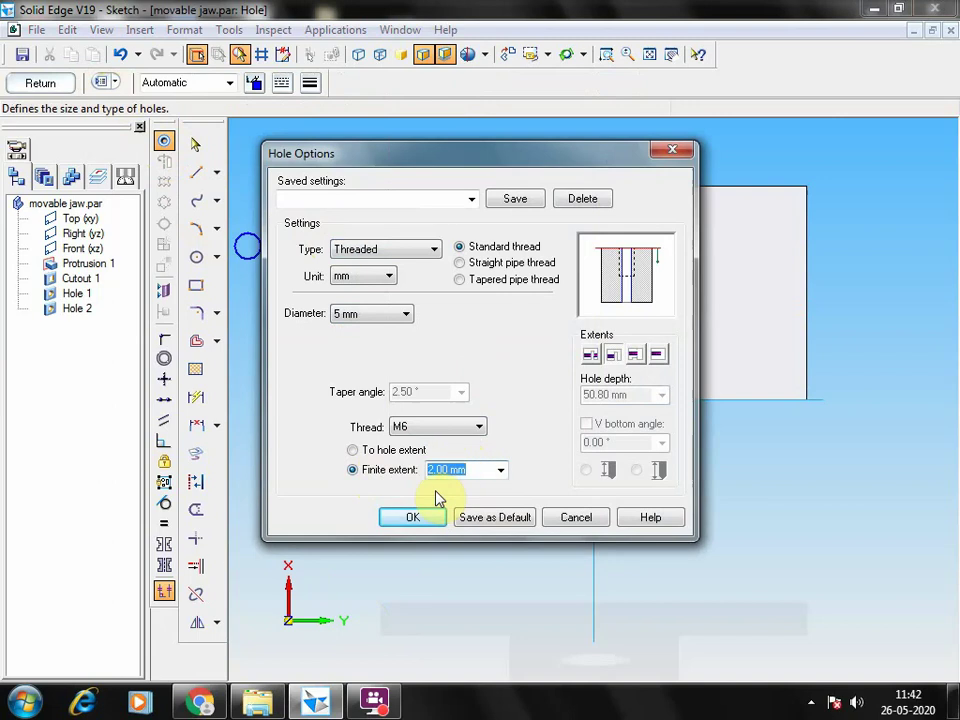
text(10)
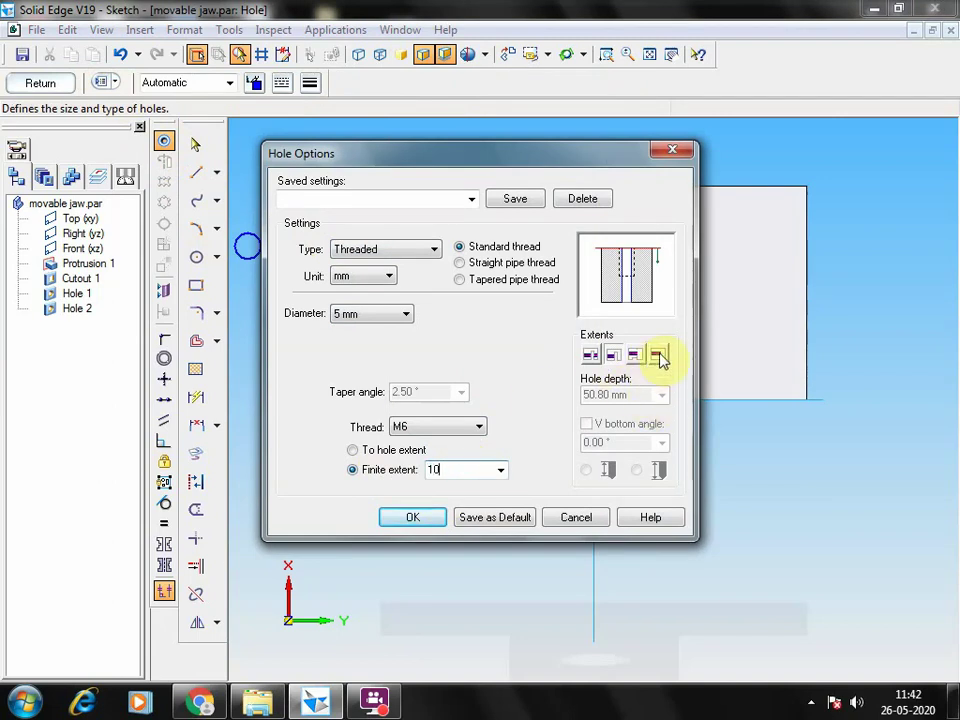
Step: Set the stem hole to a finite depth of 13 mm with a 90° V bottom angle and accept the options
key(Tab)
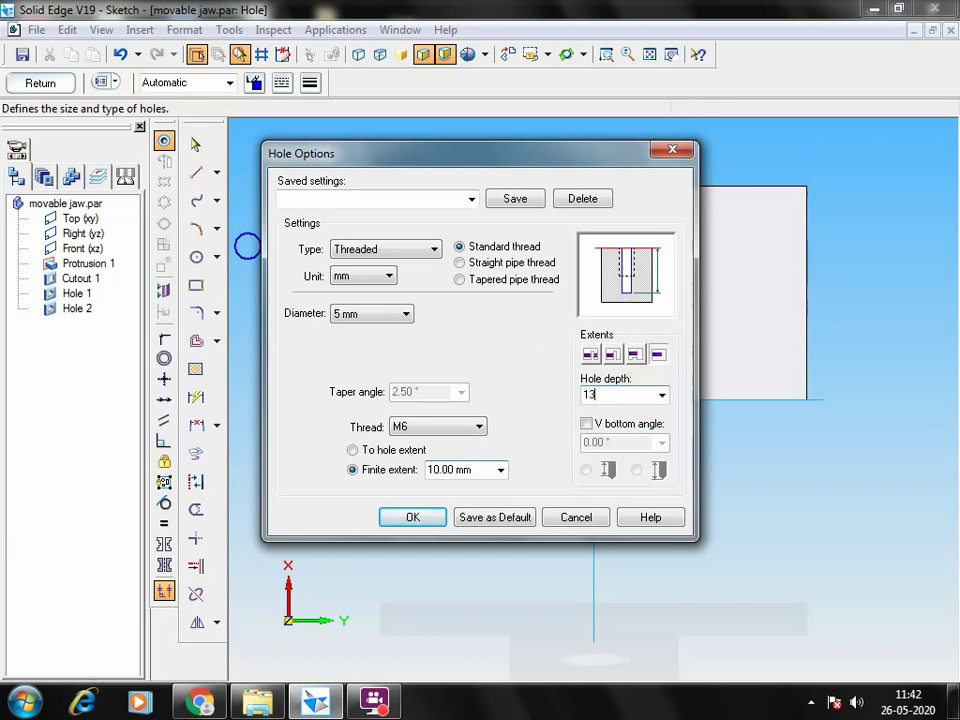
click(645, 394)
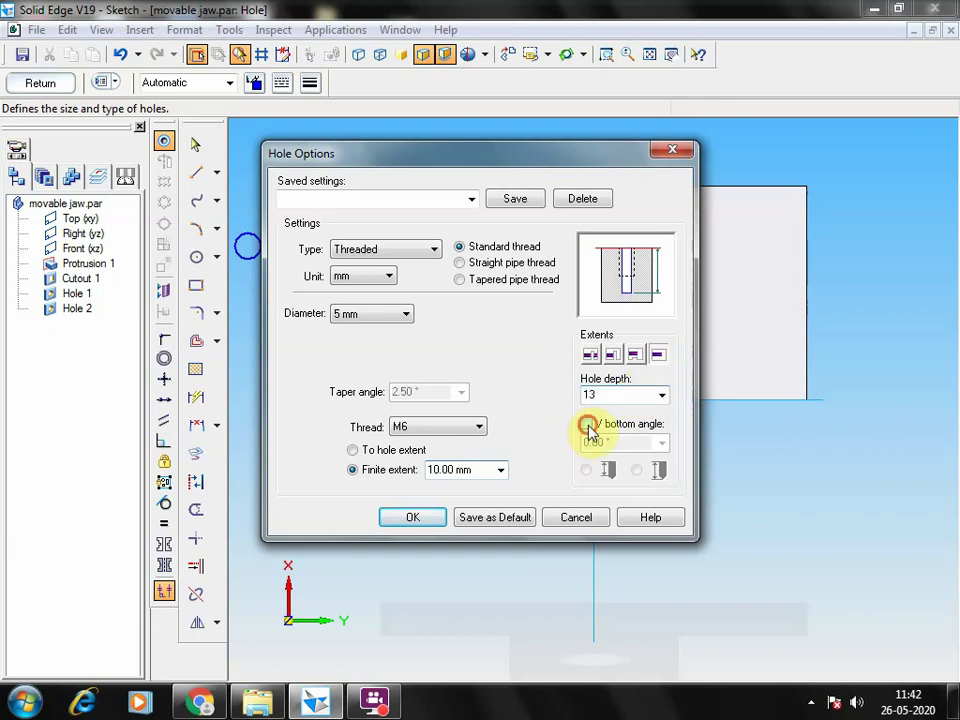
click(587, 425)
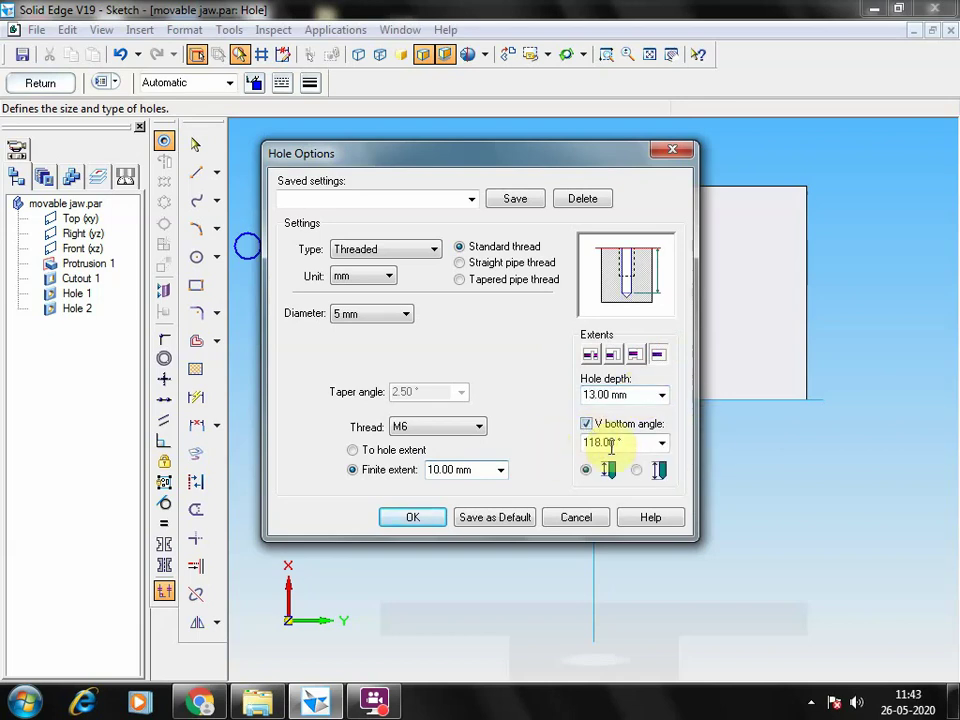
click(662, 443)
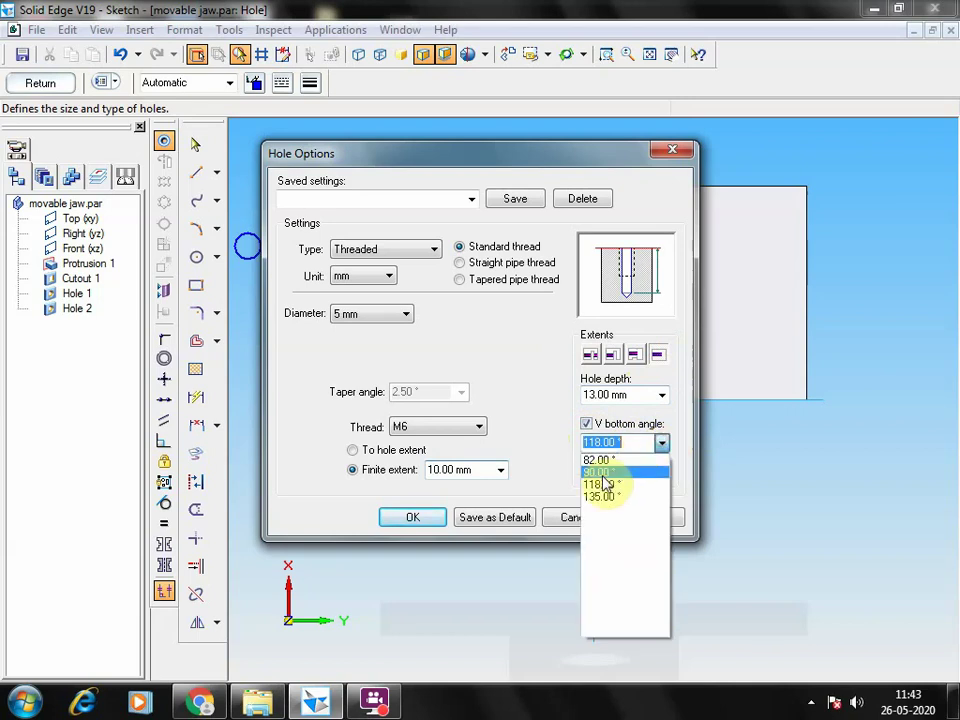
click(605, 457)
click(412, 518)
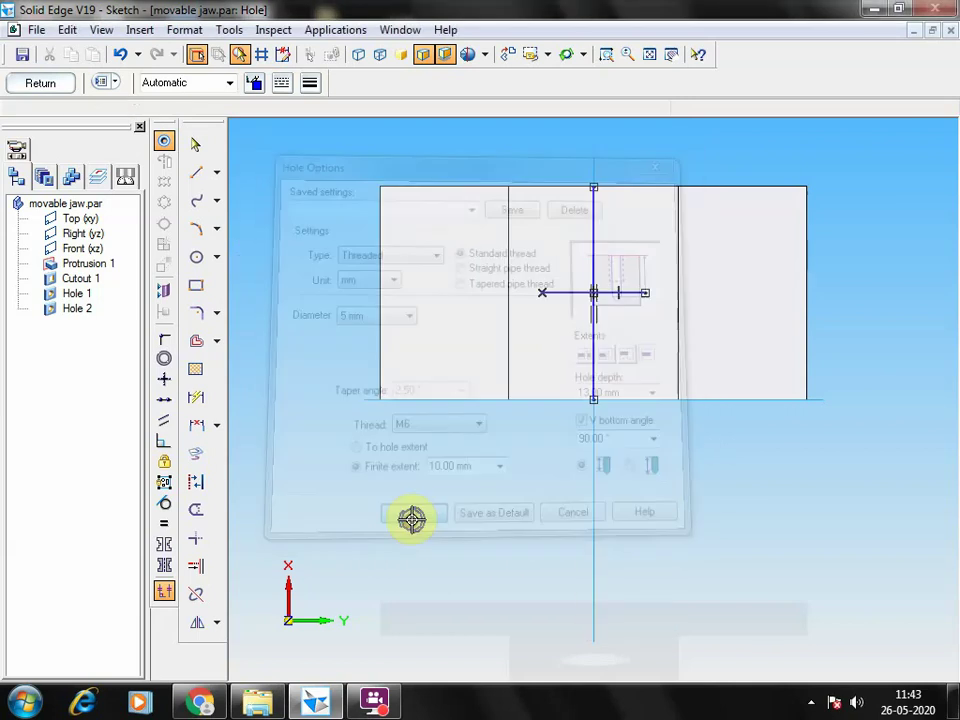
Step: Place threaded holes at both ends of the horizontal line on the stem's bottom face and complete the 13 mm deep hole feature
click(644, 293)
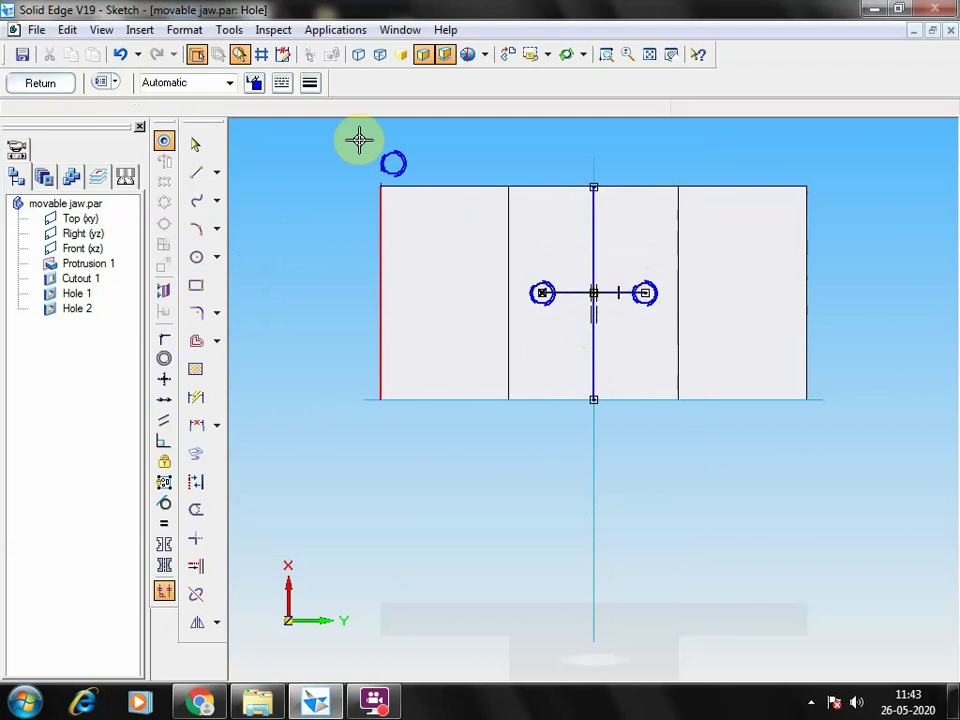
click(67, 90)
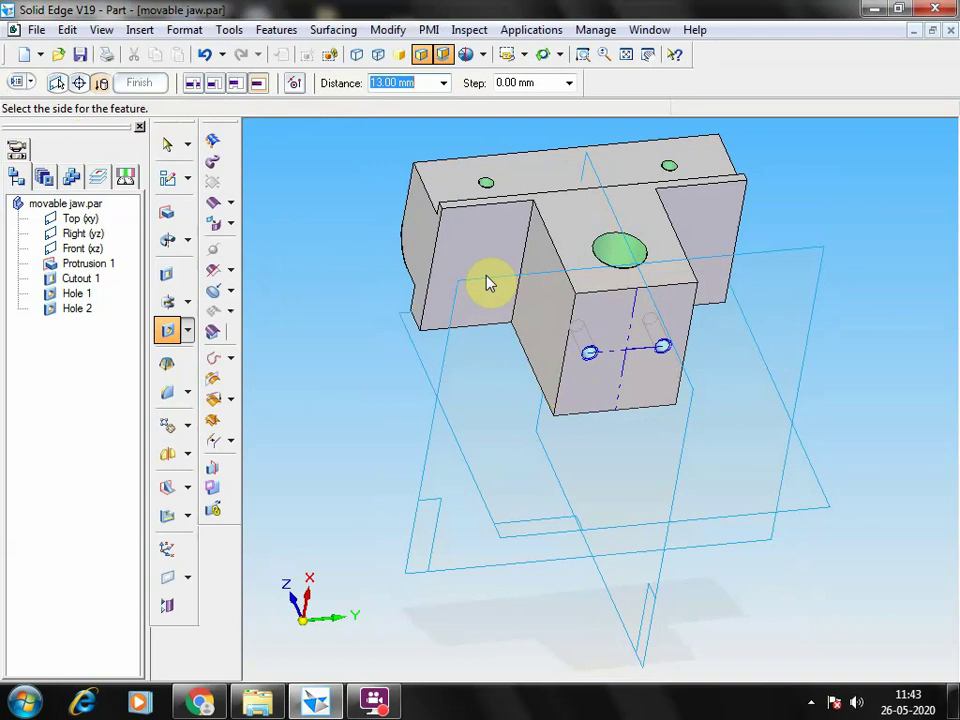
click(487, 283)
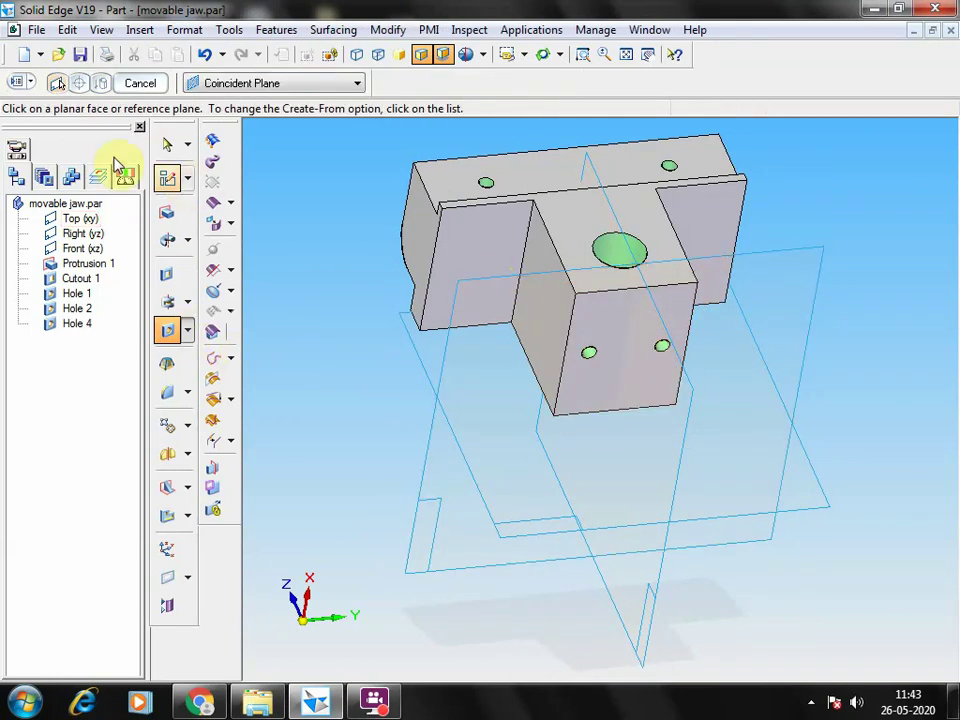
key(Escape)
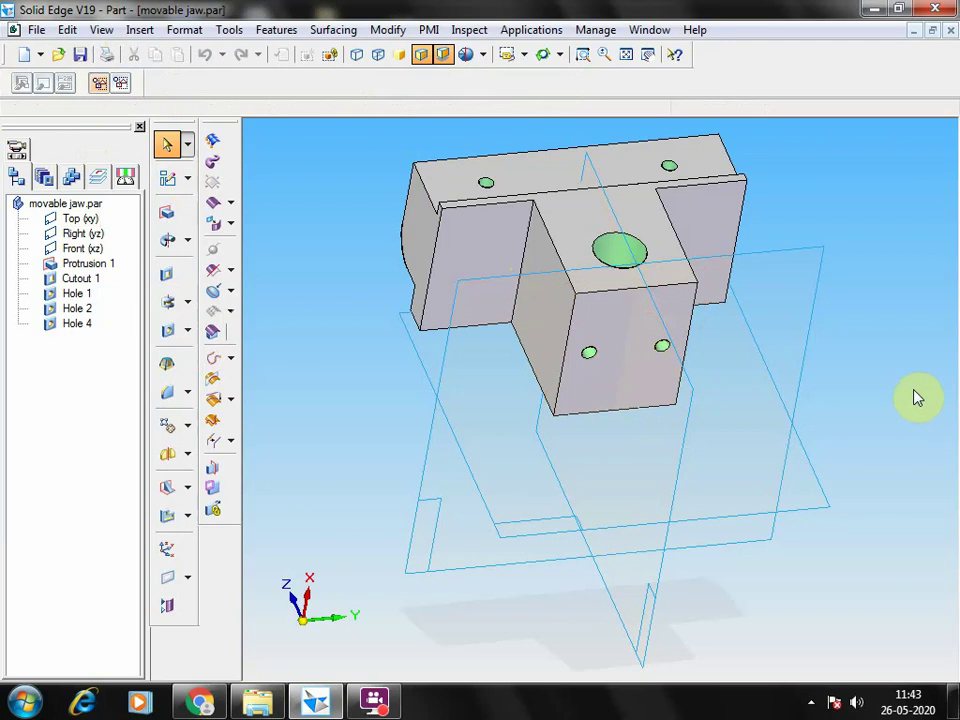
Step: Compare the movable jaw with item 2 in the PDF drawing and examine the model from its side and hole face
right_click(855, 295)
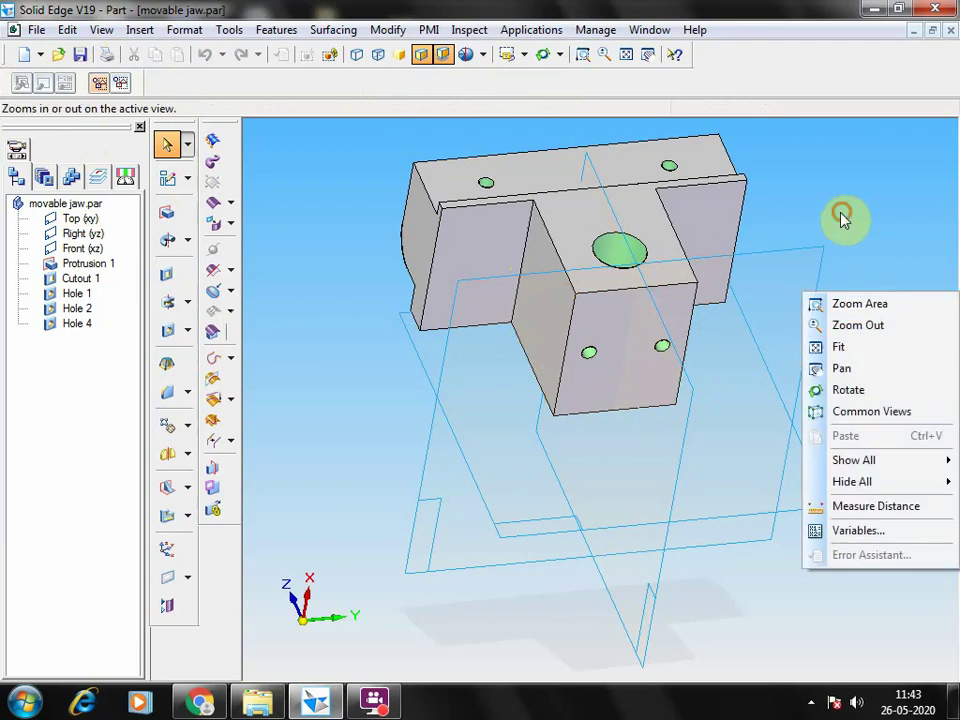
click(307, 318)
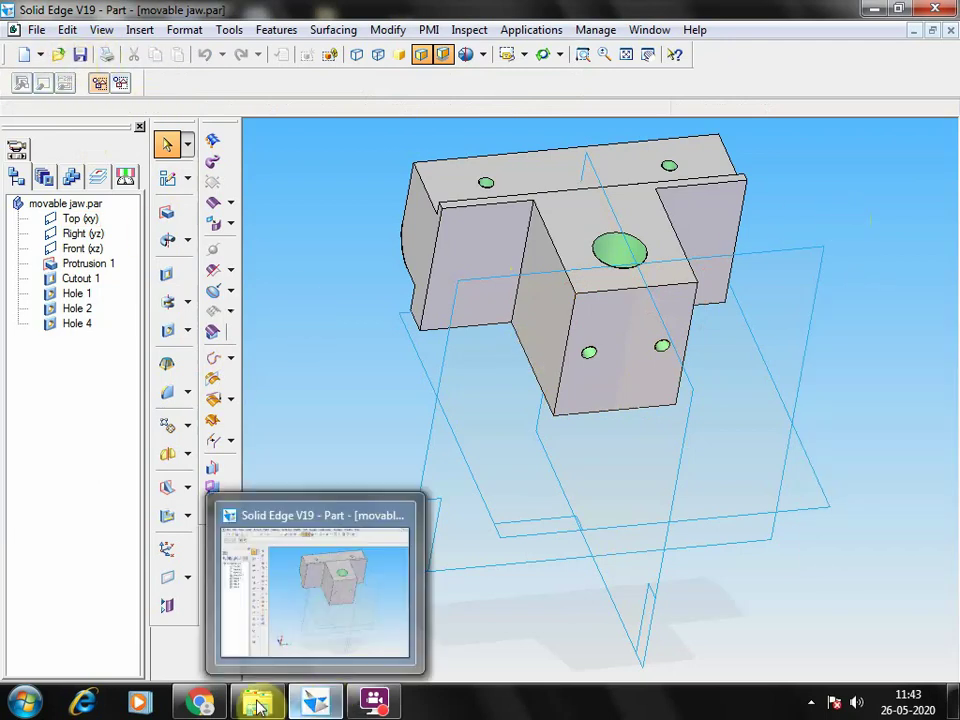
click(198, 702)
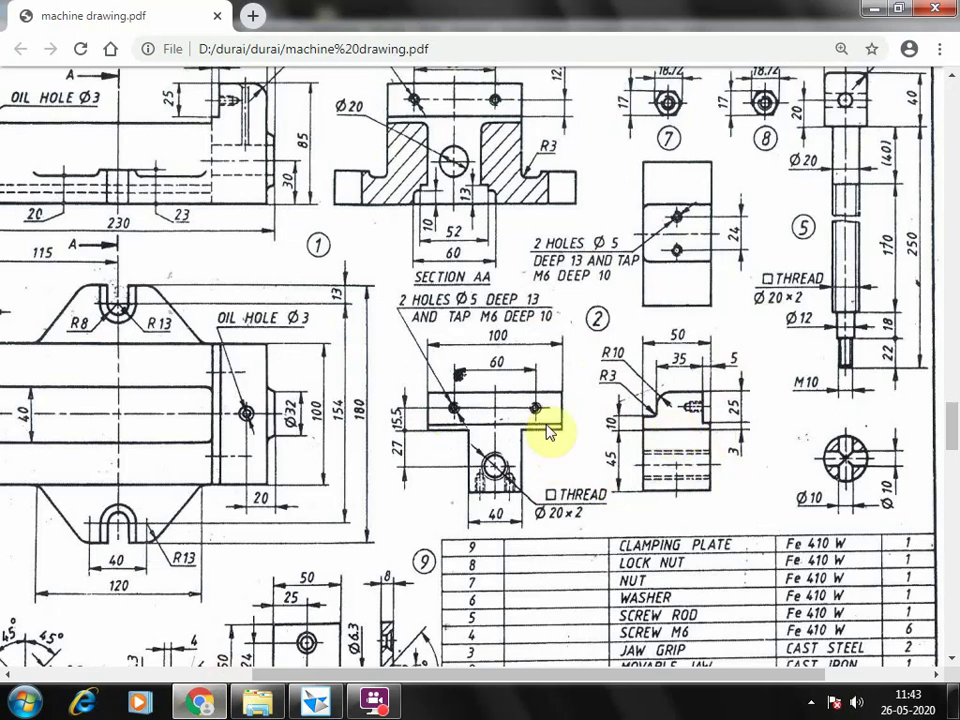
click(315, 703)
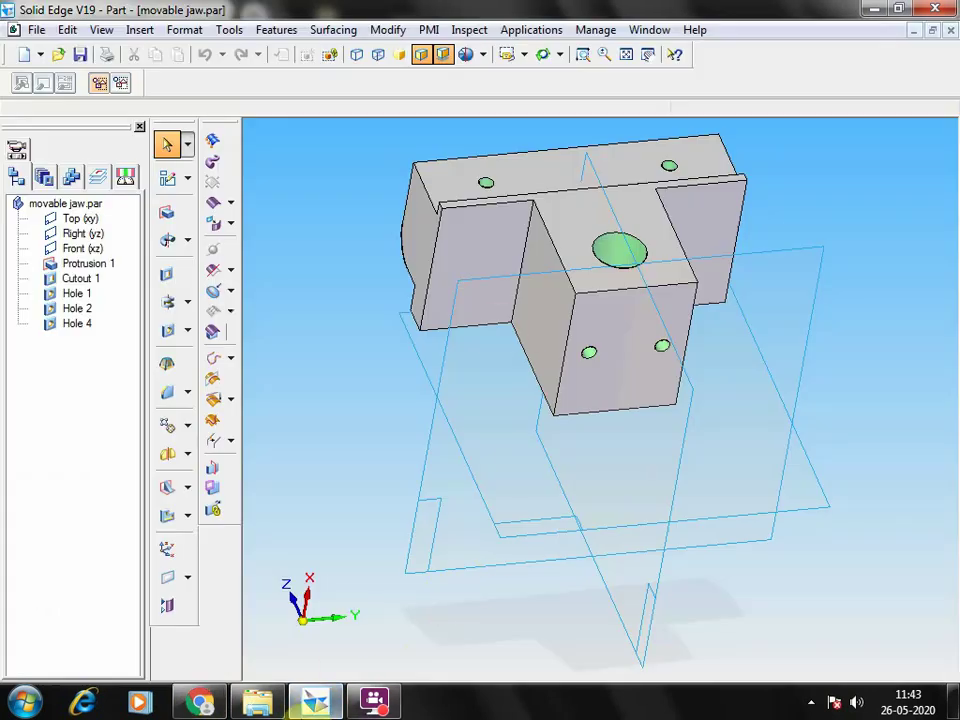
click(541, 54)
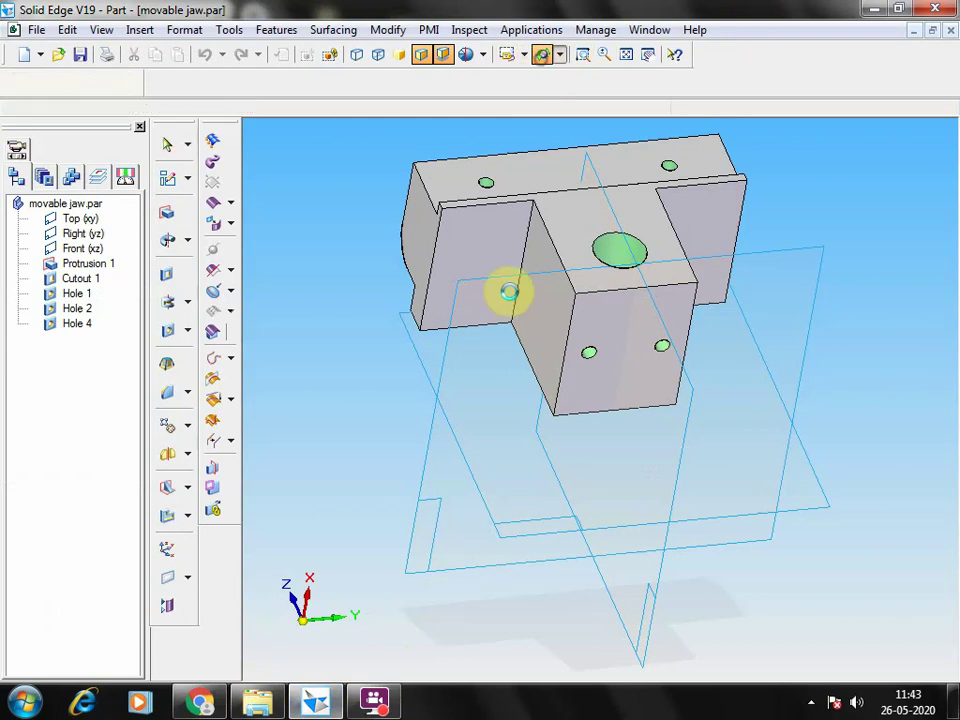
drag(508, 287, 510, 429)
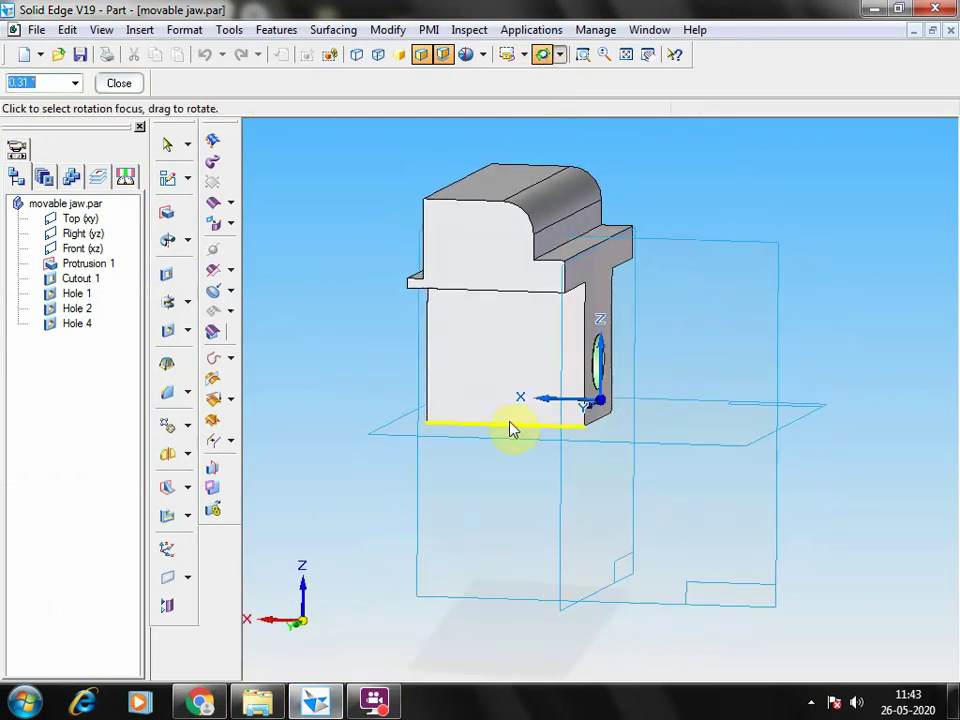
click(541, 54)
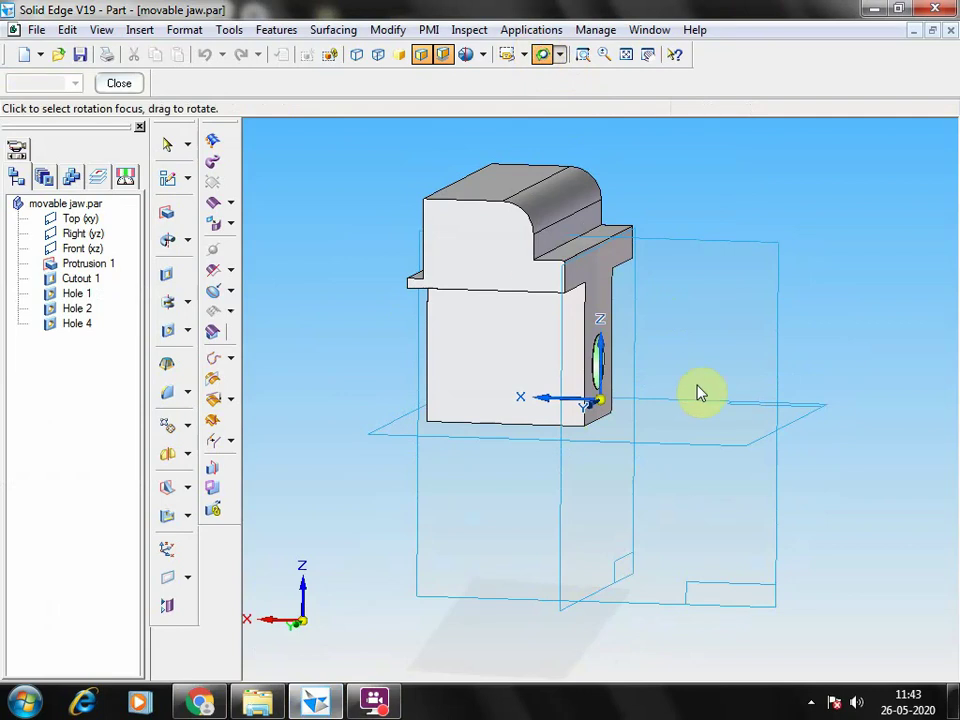
drag(698, 392, 881, 386)
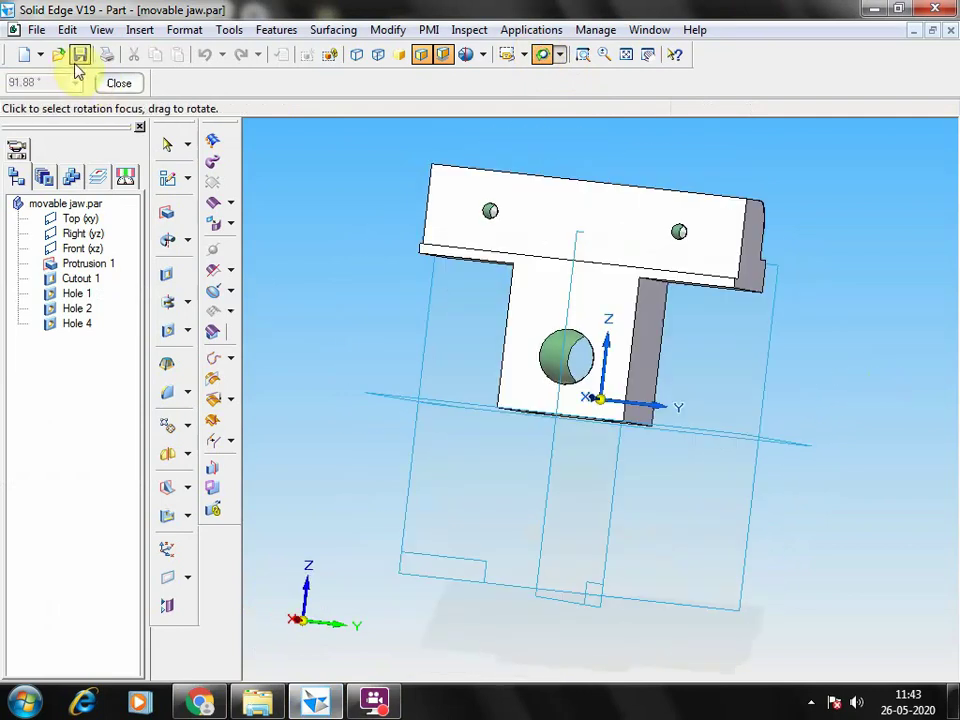
Step: Save and close the movable jaw part
key(Escape)
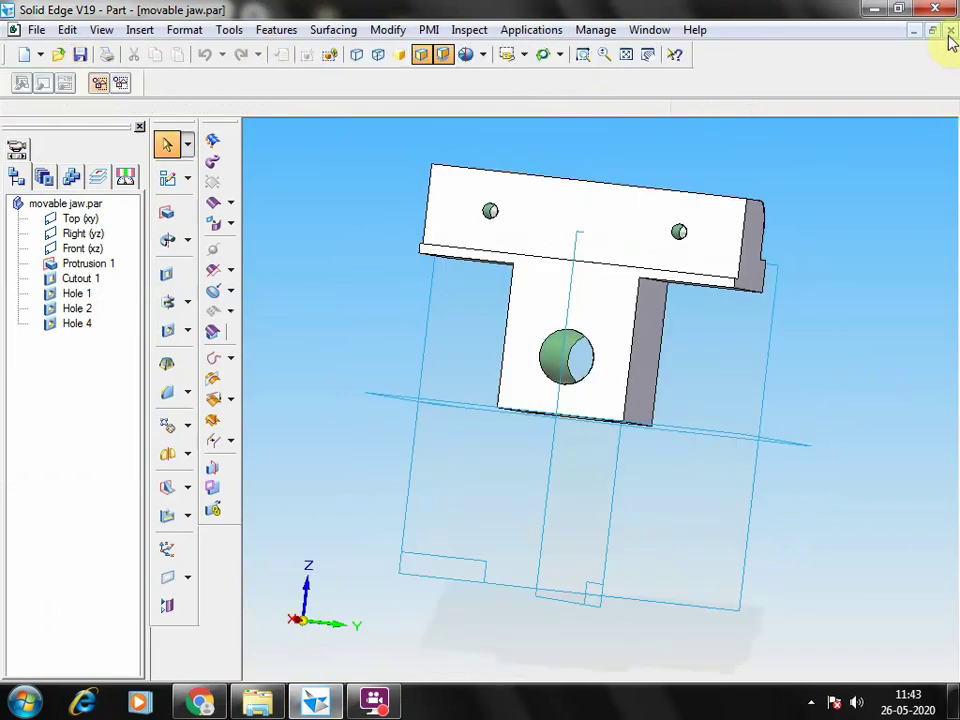
click(950, 32)
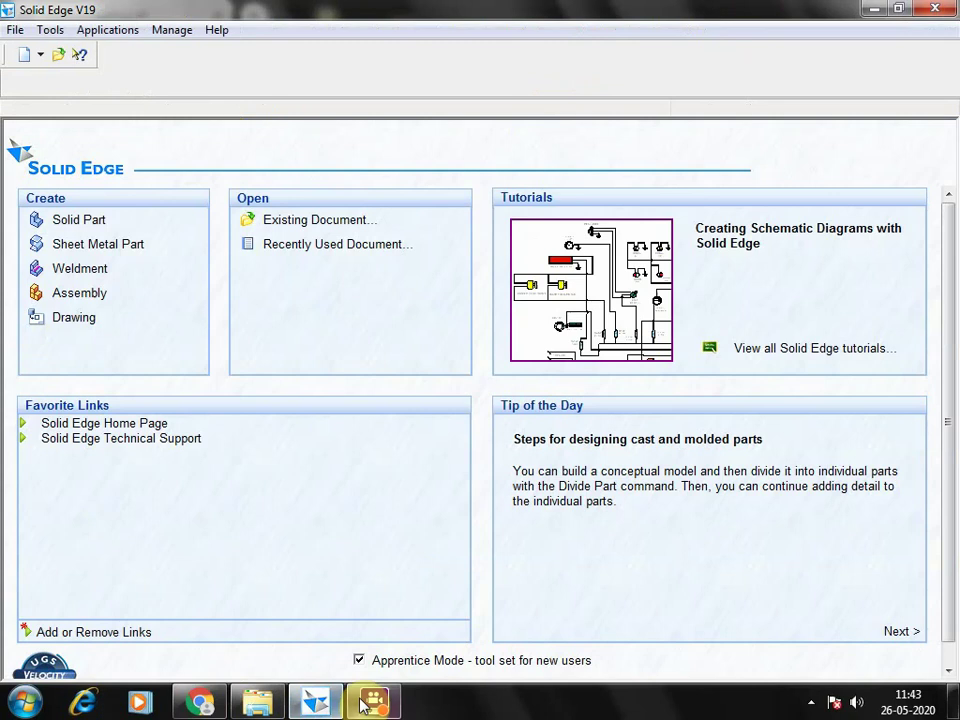
Step: Locate the jaw grip (item 3) in the PDF drawing and start its protrusion sketch on the Front (xz) plane of a new solid part
mouse_move(325, 710)
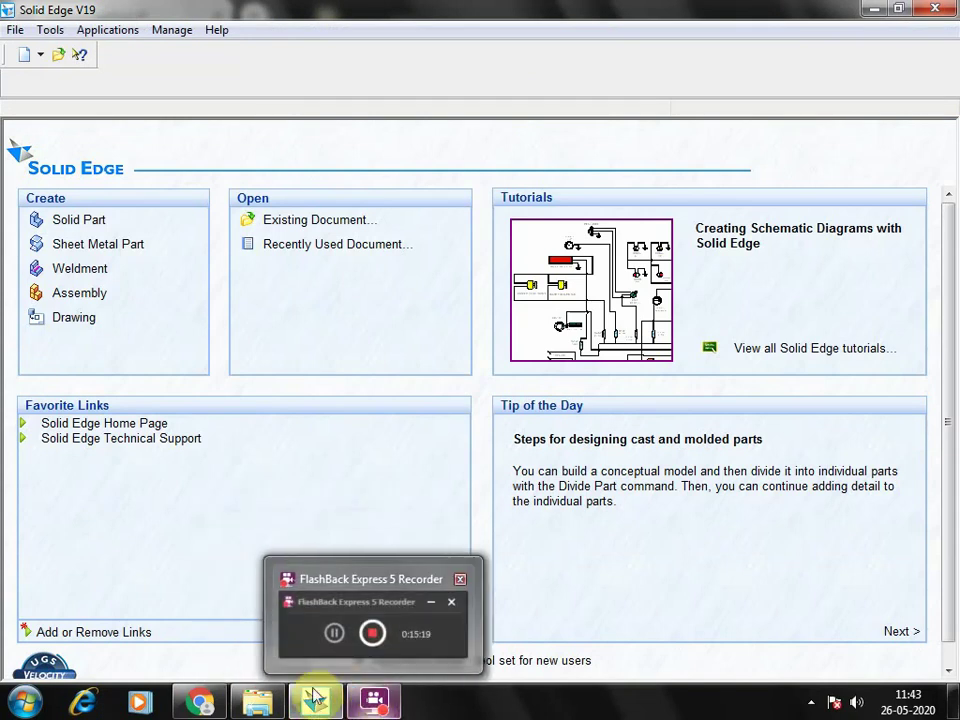
click(204, 706)
scroll(369, 574, down, 2)
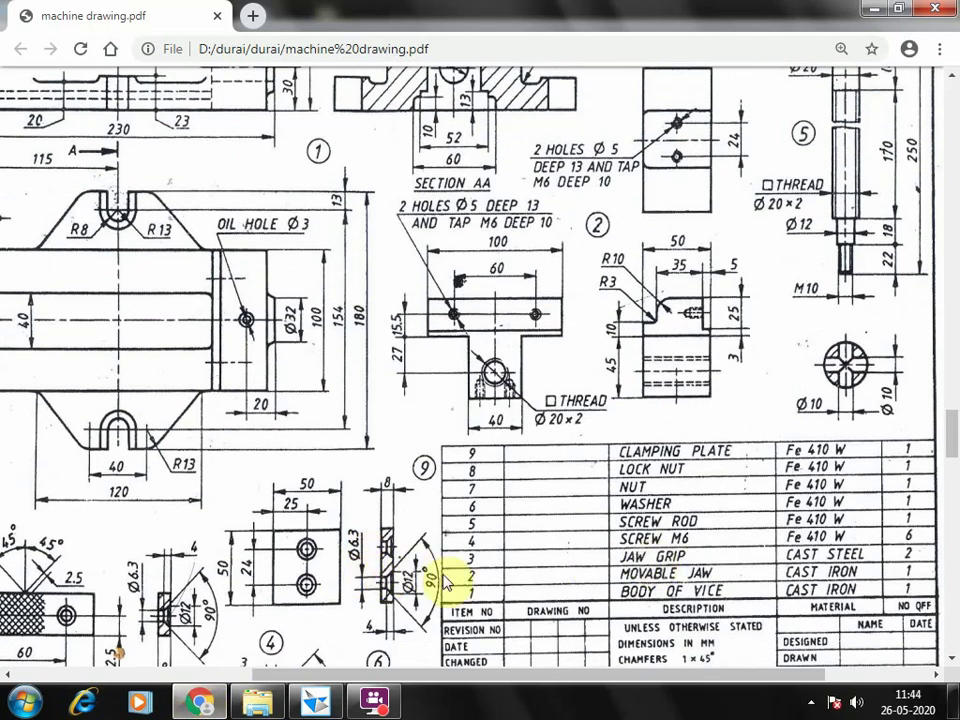
drag(718, 677, 567, 697)
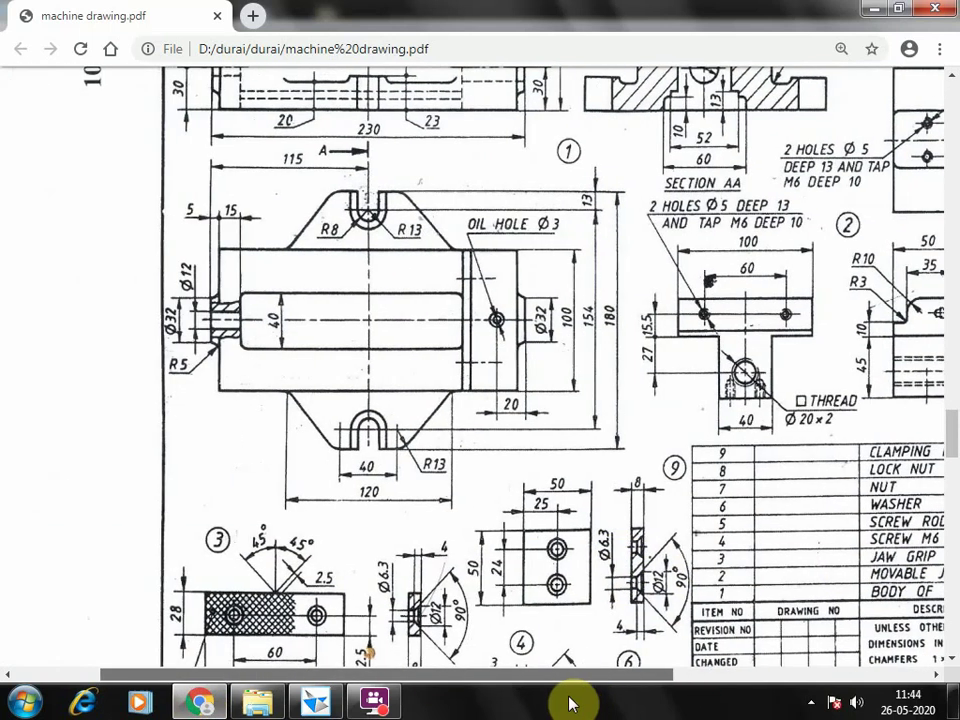
scroll(950, 423, down, 2)
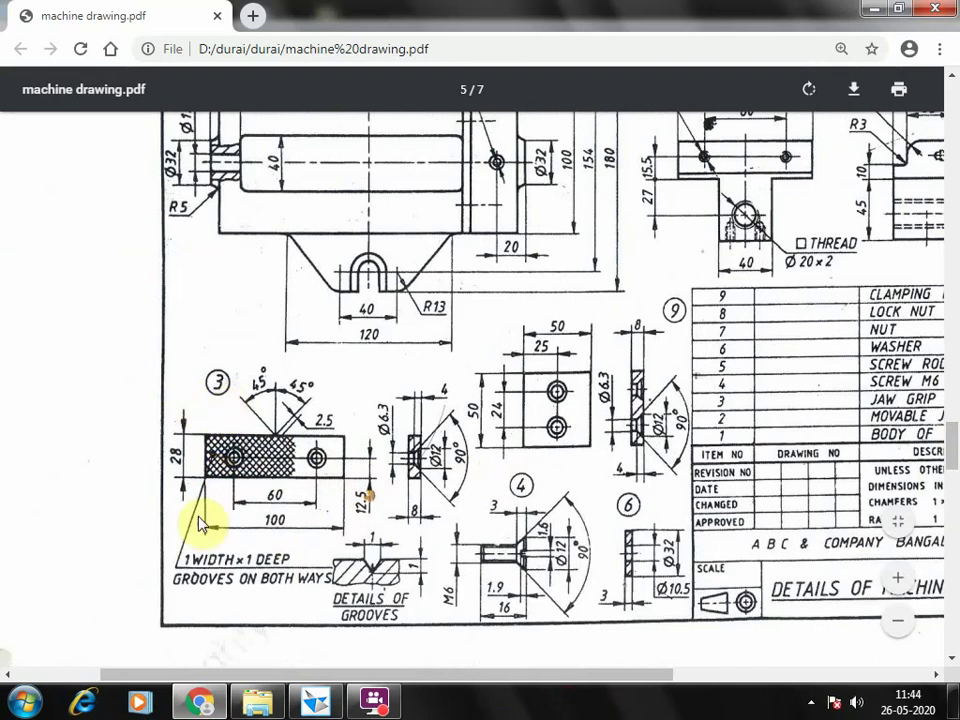
click(315, 703)
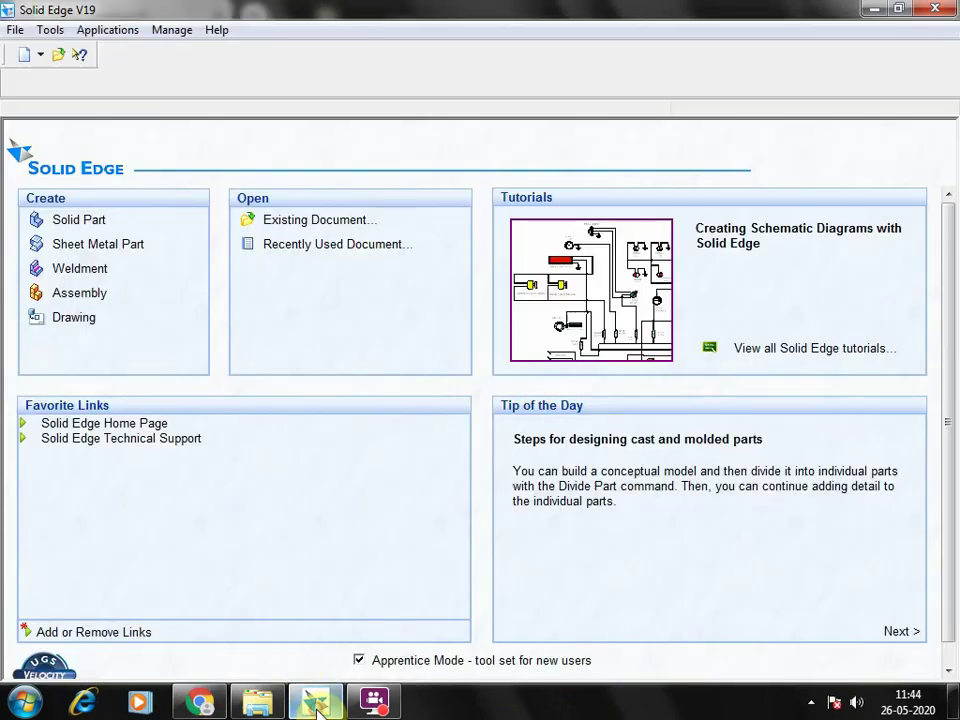
click(62, 220)
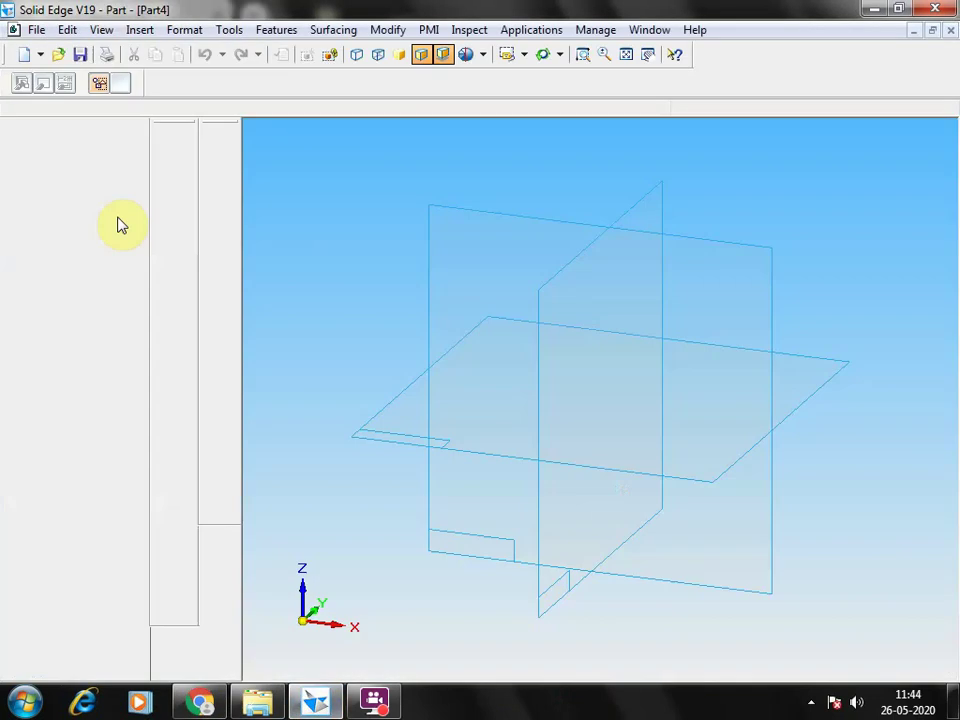
click(170, 220)
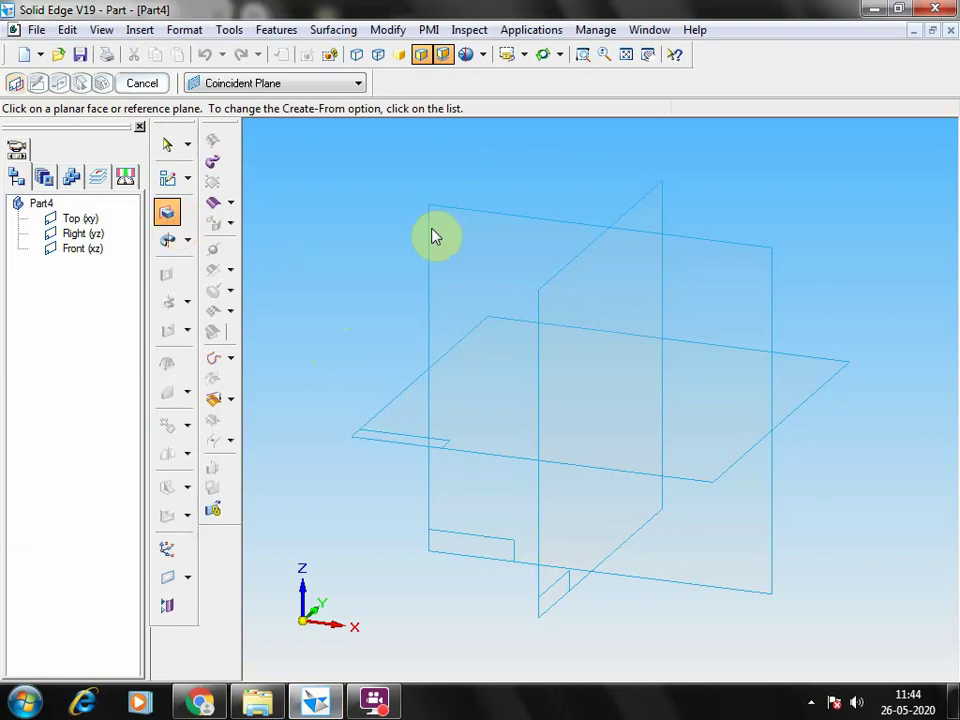
click(518, 230)
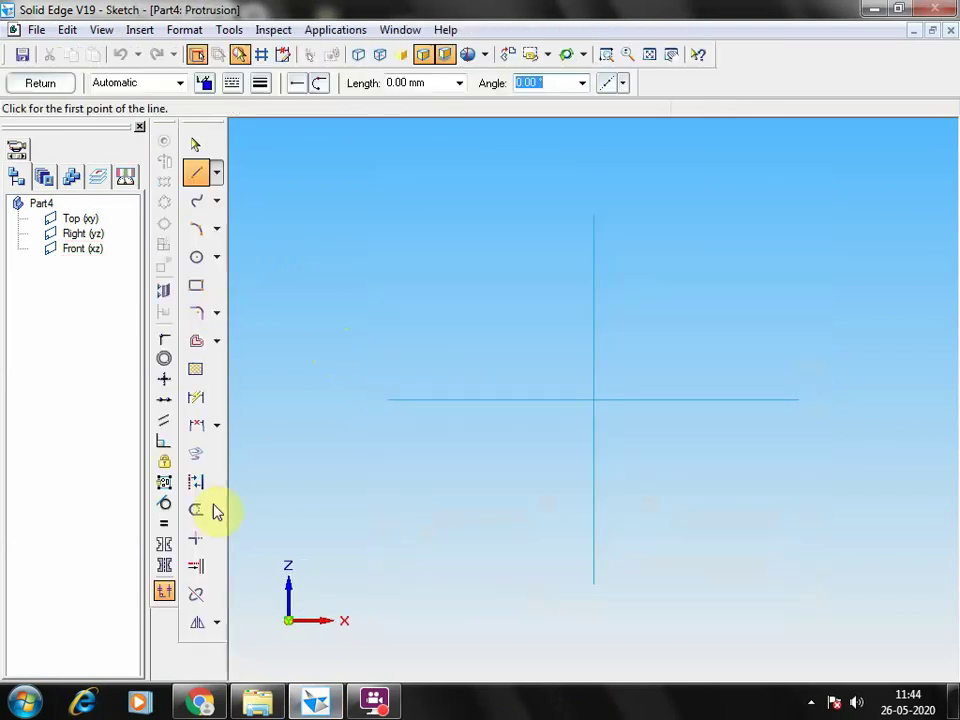
Step: Sketch a closed 100 × 28 mm rectangle from the origin, with its base along the X axis, following item 3 of the PDF drawing
click(200, 705)
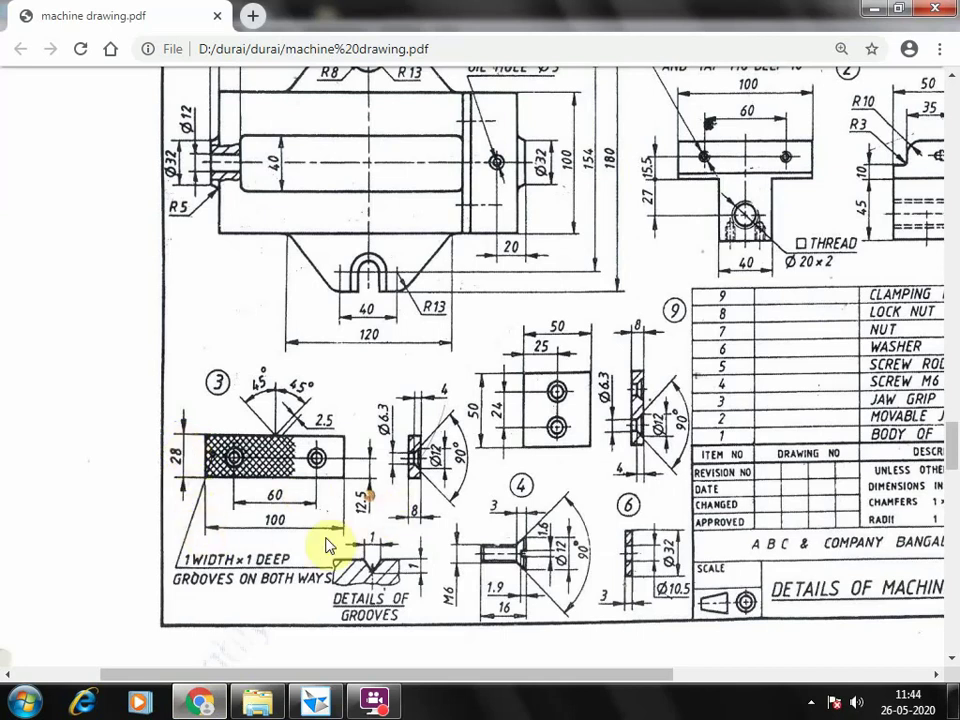
mouse_move(268, 708)
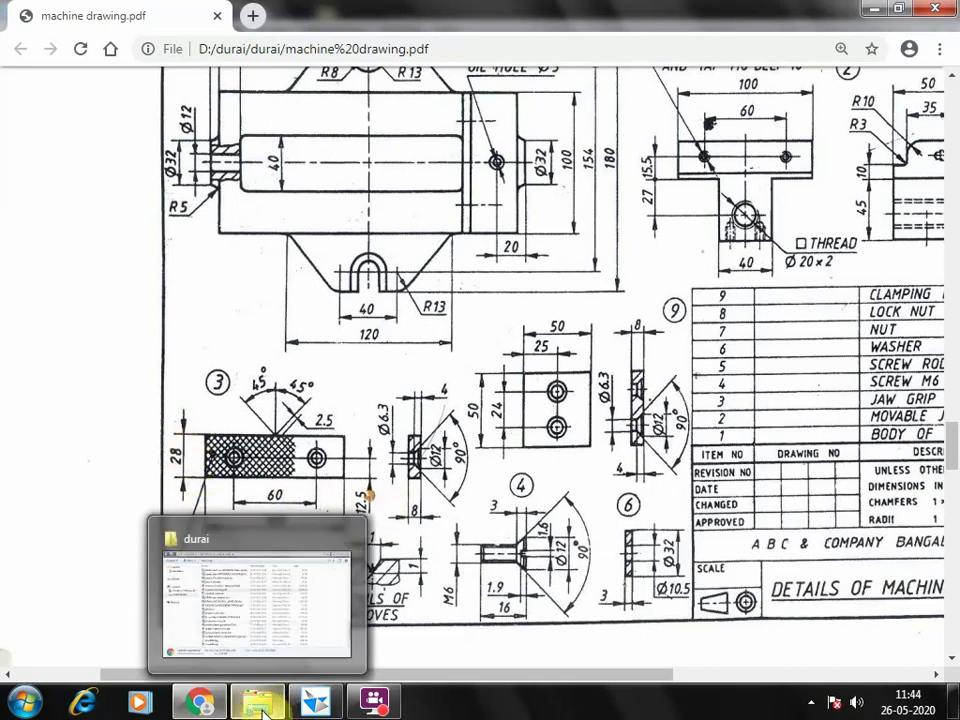
click(315, 705)
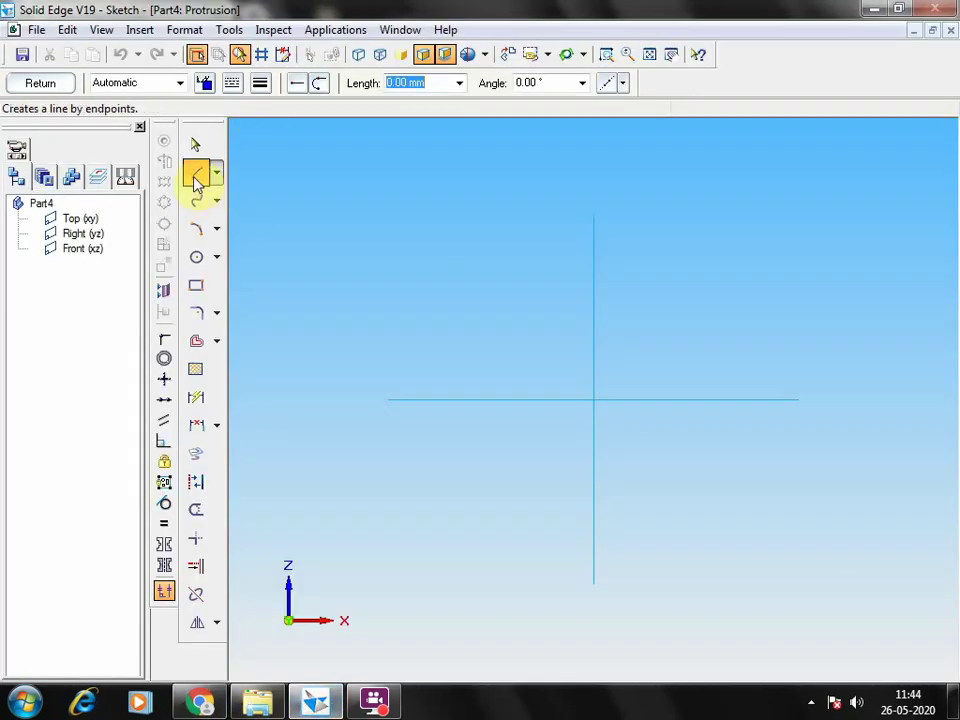
click(591, 400)
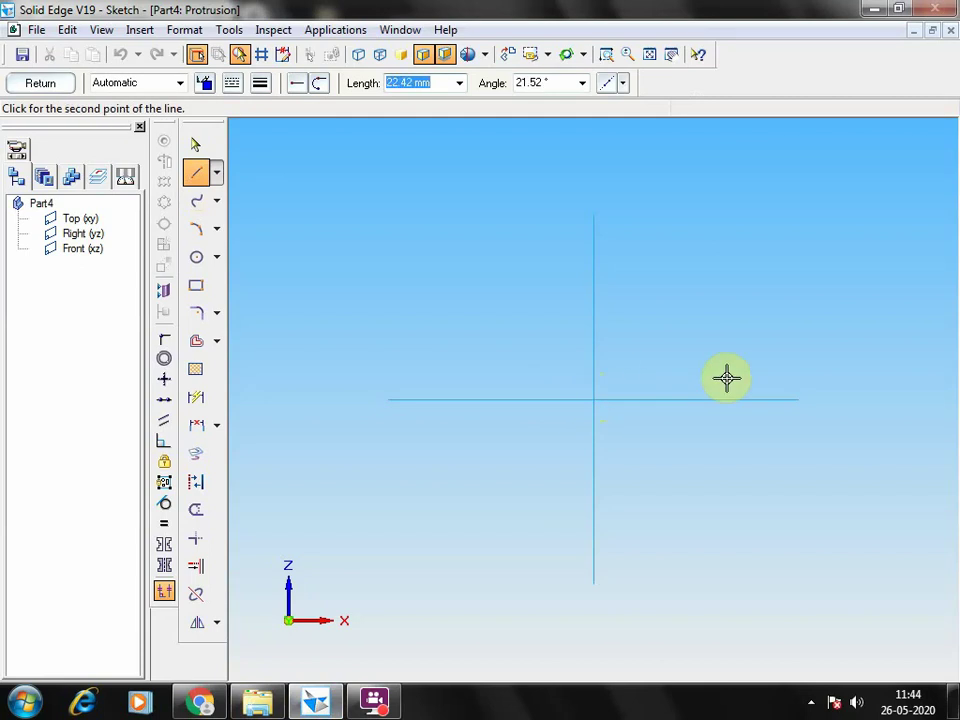
text(100)
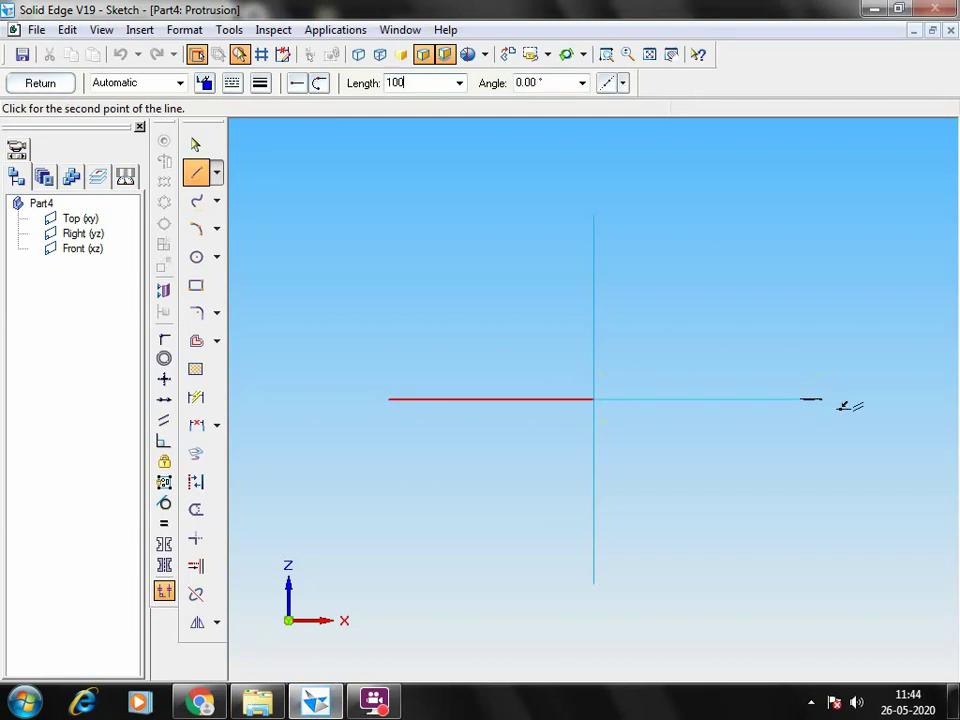
click(818, 400)
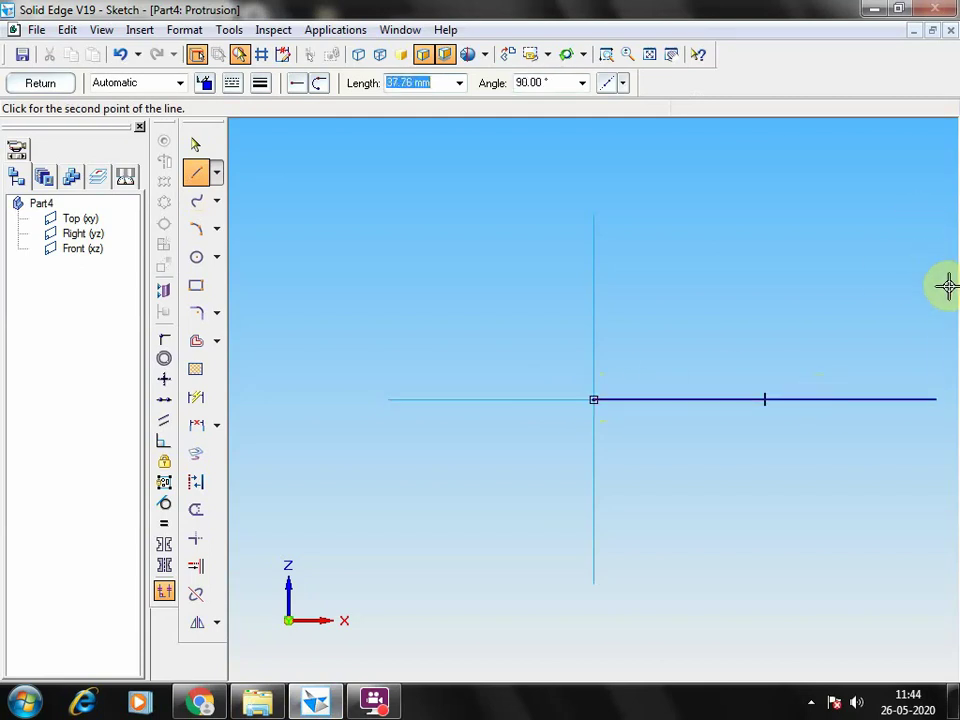
text(25)
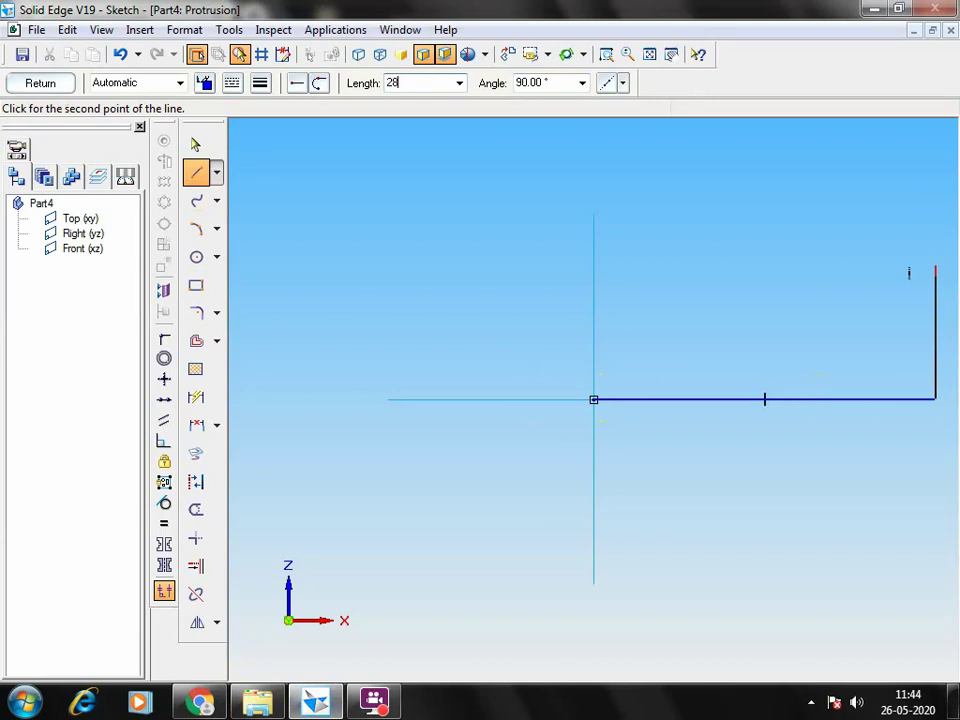
click(931, 265)
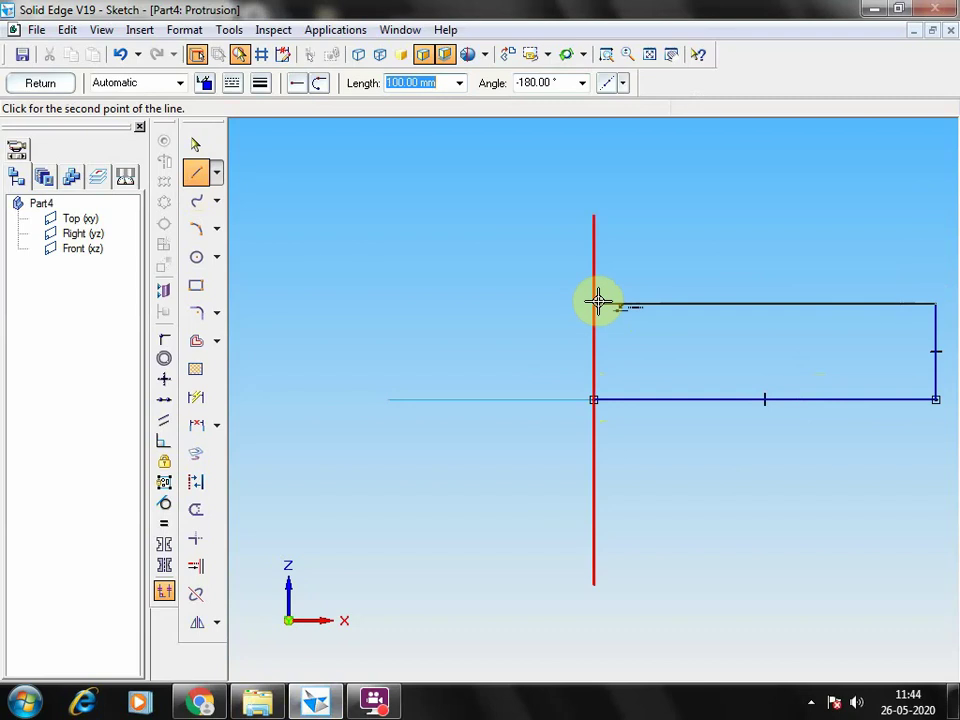
text(1)
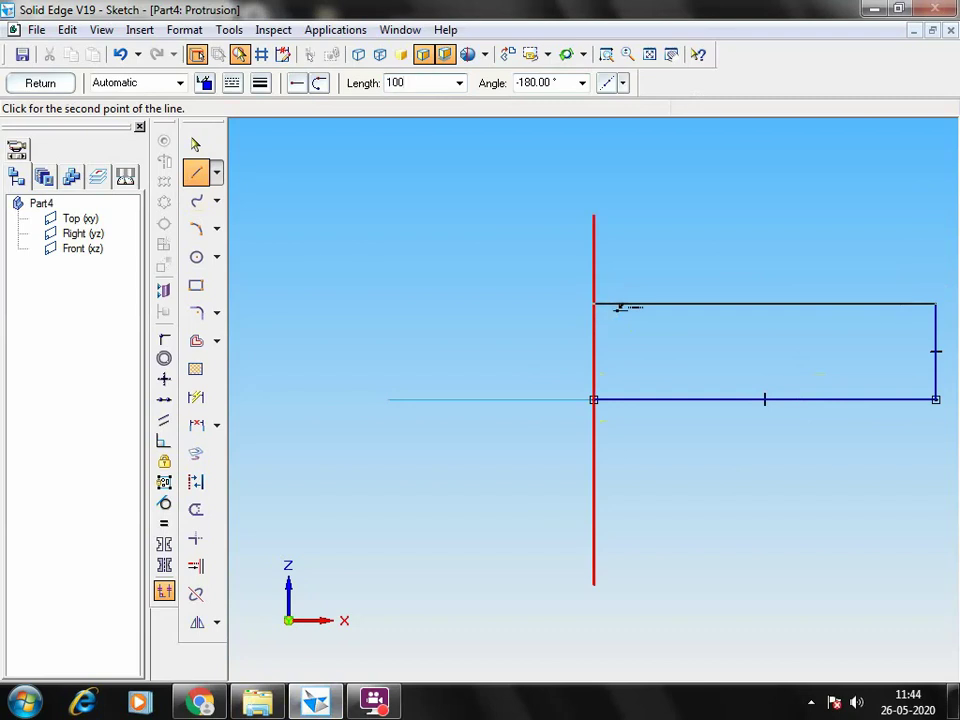
text(00)
click(596, 303)
click(593, 400)
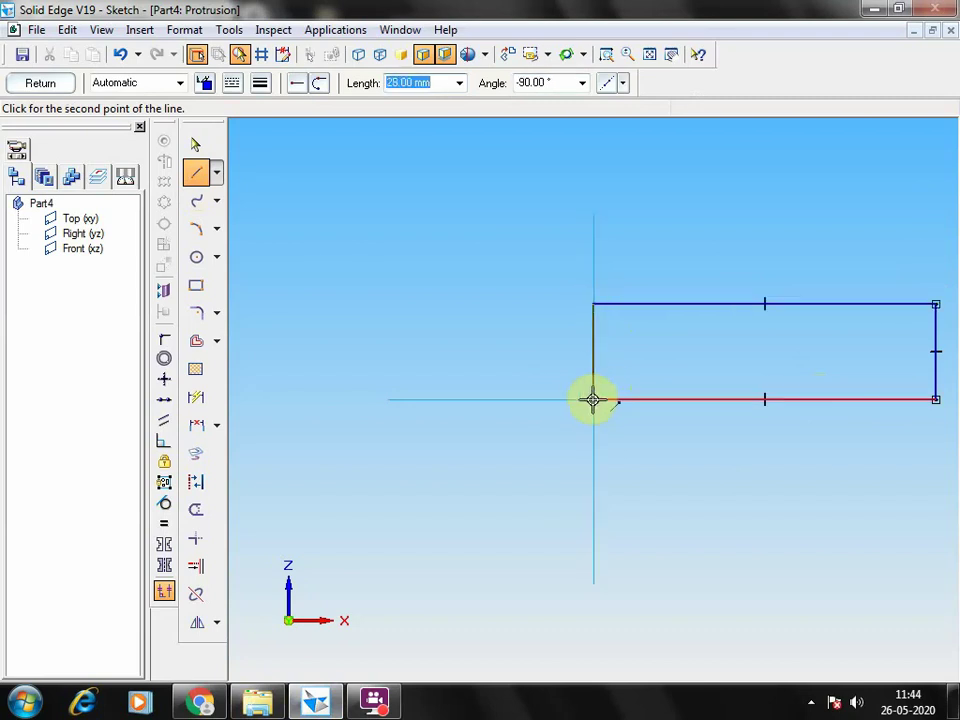
click(593, 400)
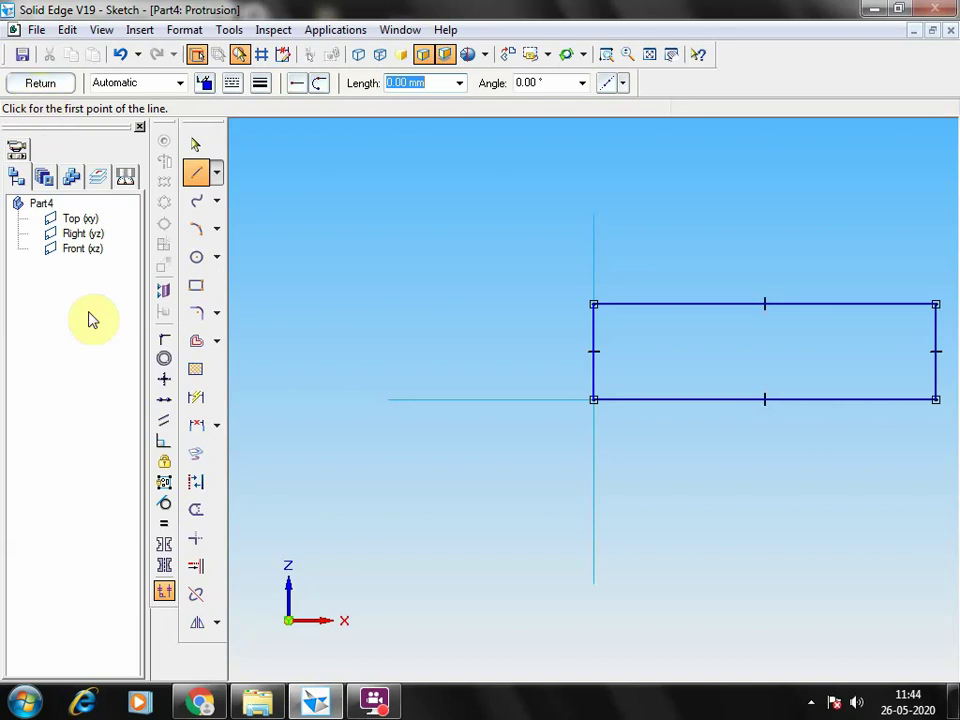
Step: Check the jaw grip's thickness in the PDF drawing and extrude the rectangular profile 8 mm toward positive Y
click(210, 700)
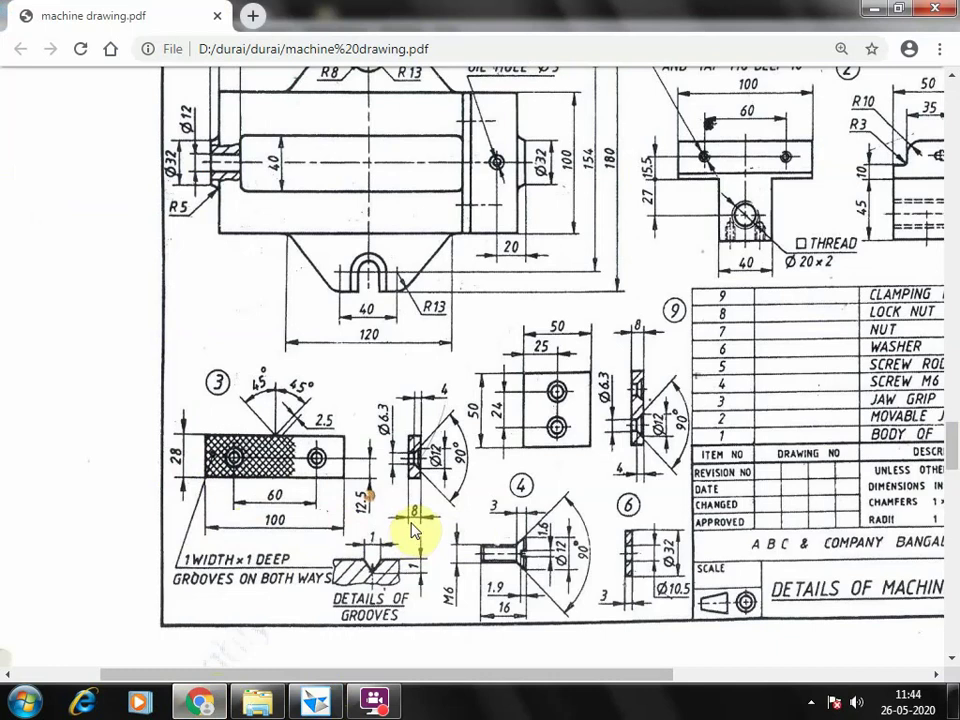
click(316, 700)
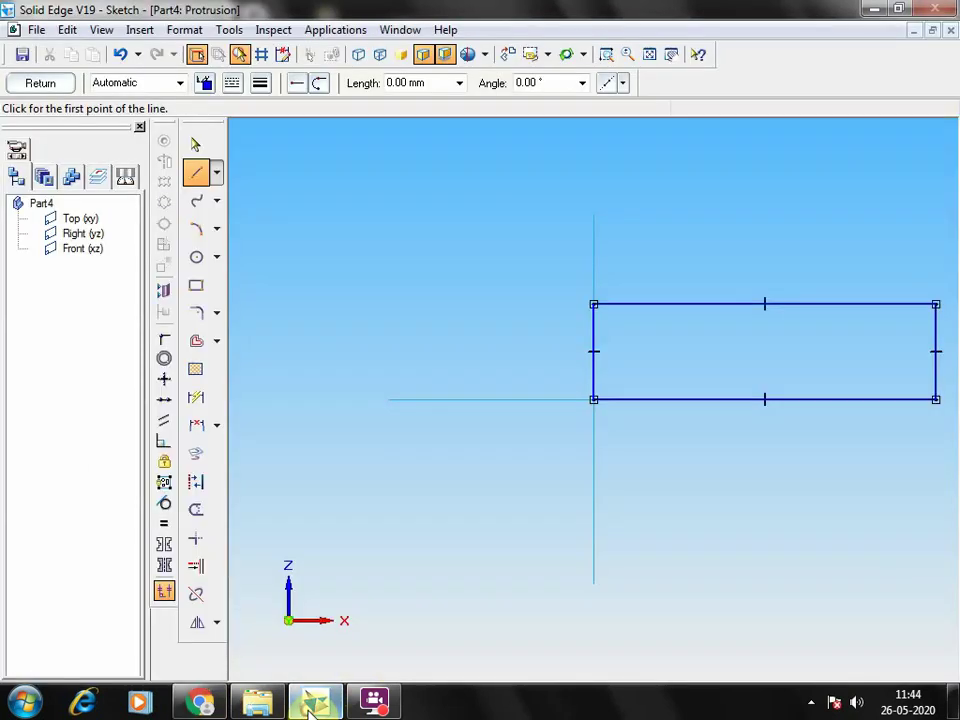
click(28, 82)
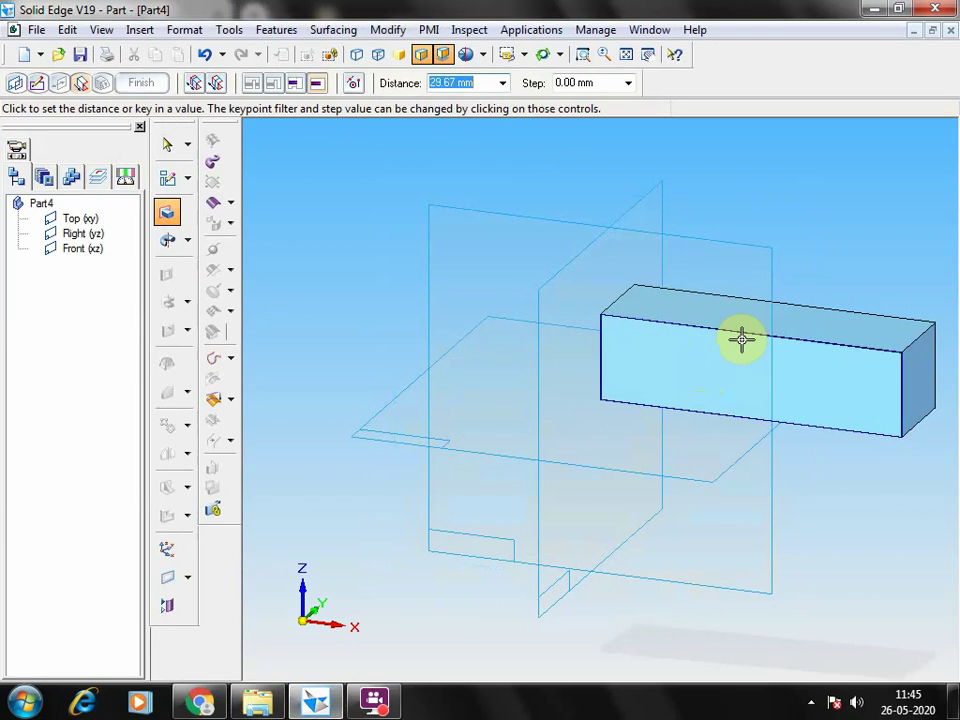
text(8)
key(Return)
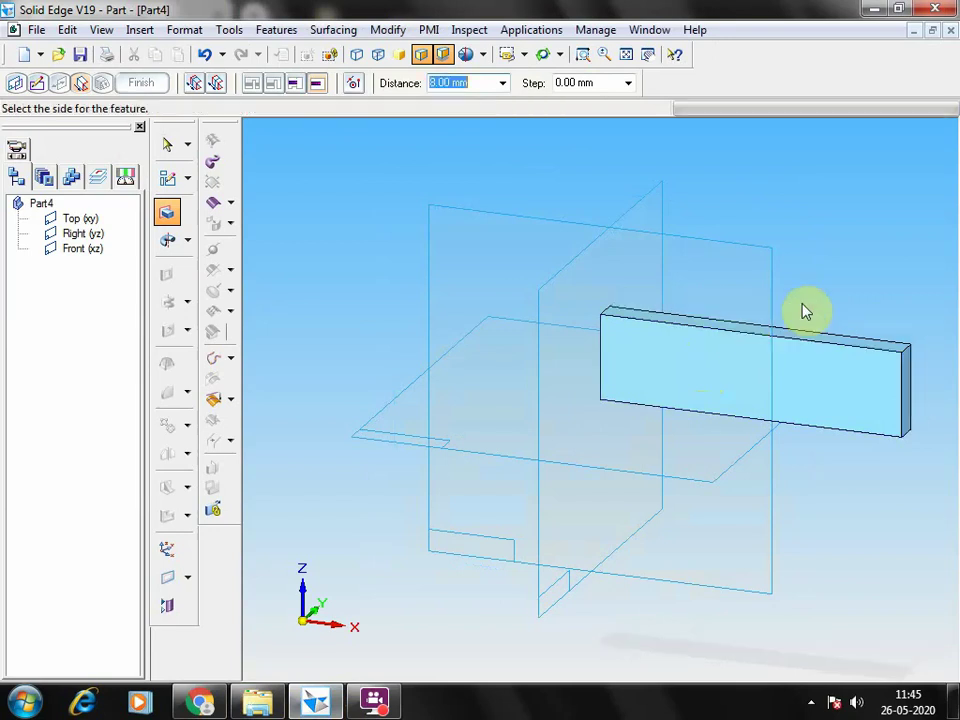
click(815, 303)
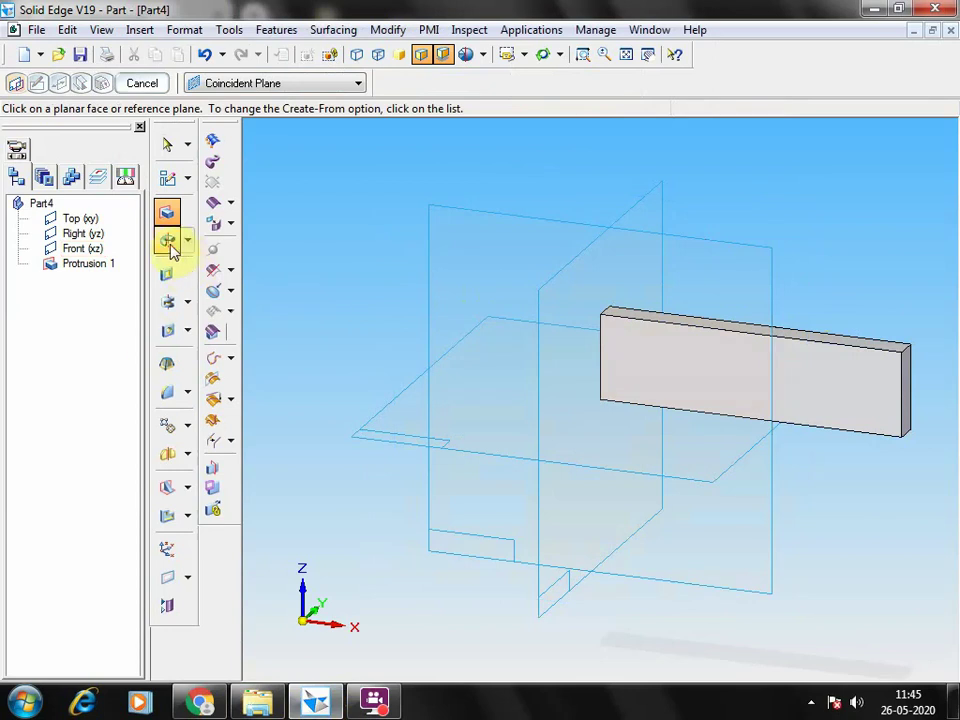
Step: Start a hole feature on the jaw grip's large front face and draw a 14 mm vertical line up from the bottom edge's midpoint
click(201, 703)
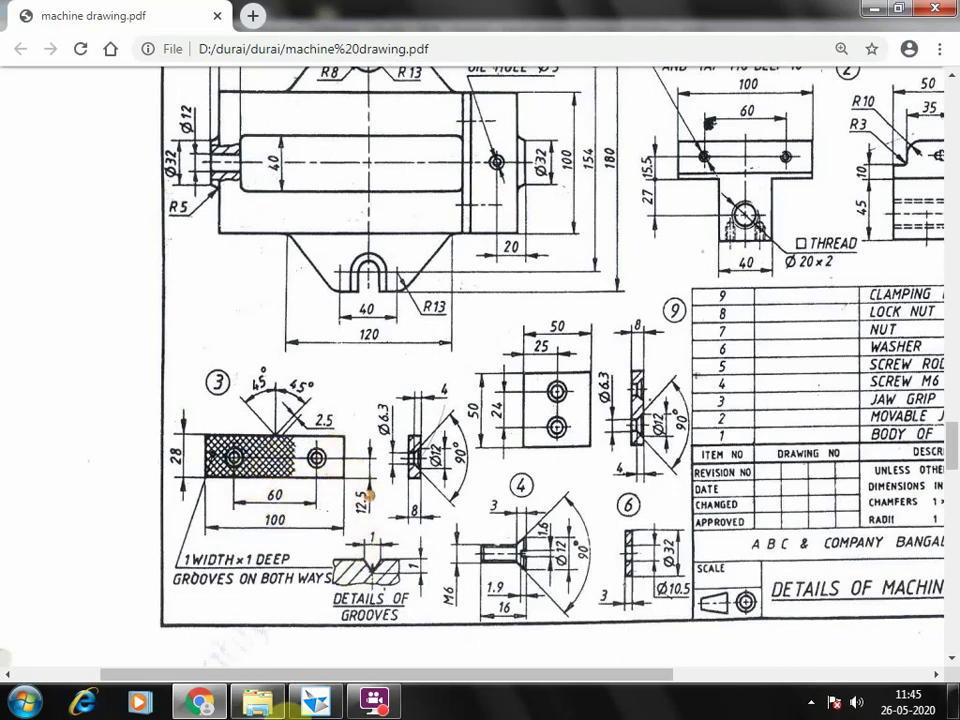
click(316, 703)
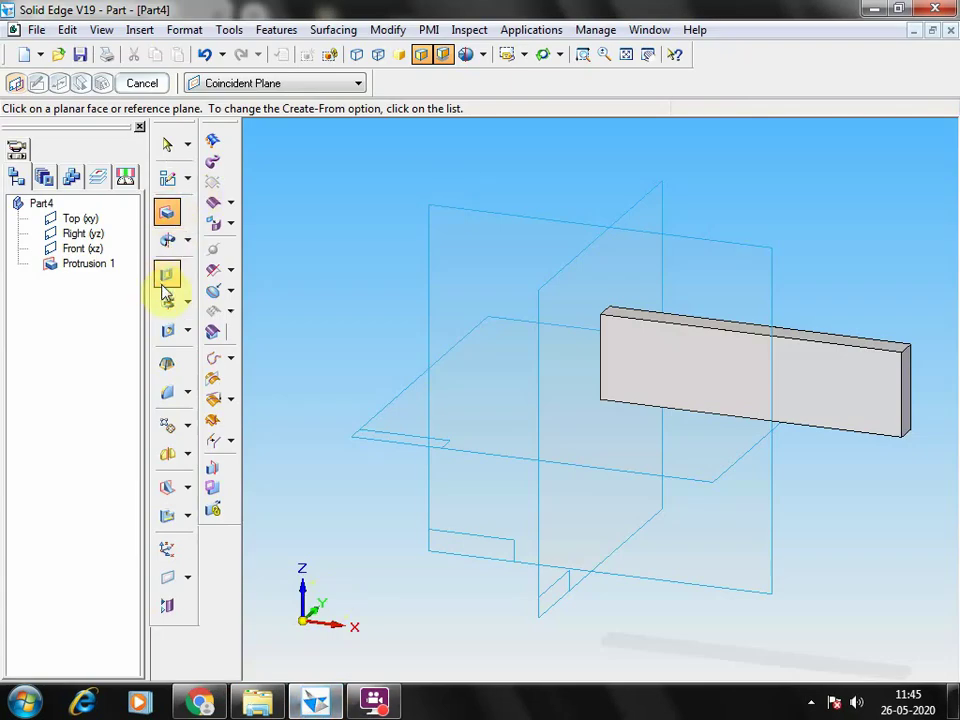
click(167, 334)
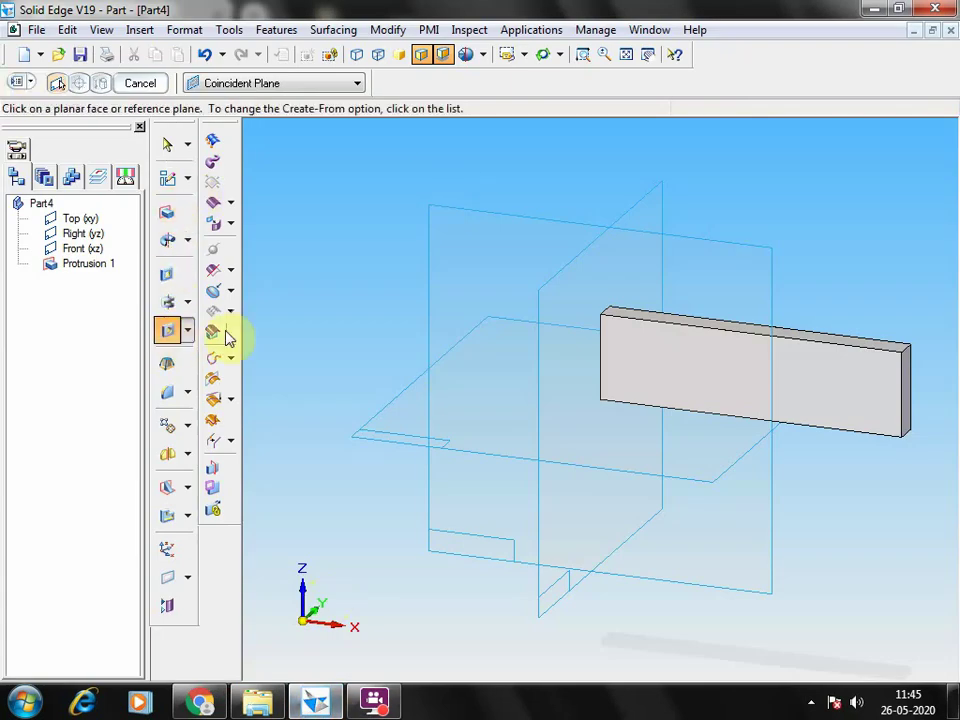
click(856, 394)
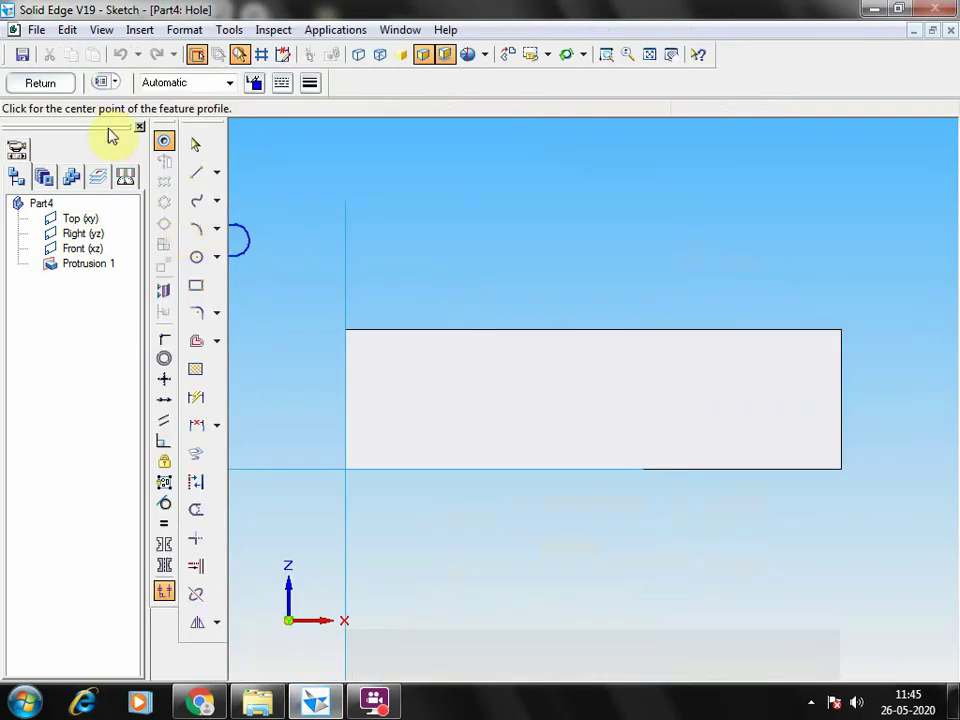
click(196, 172)
key(l)
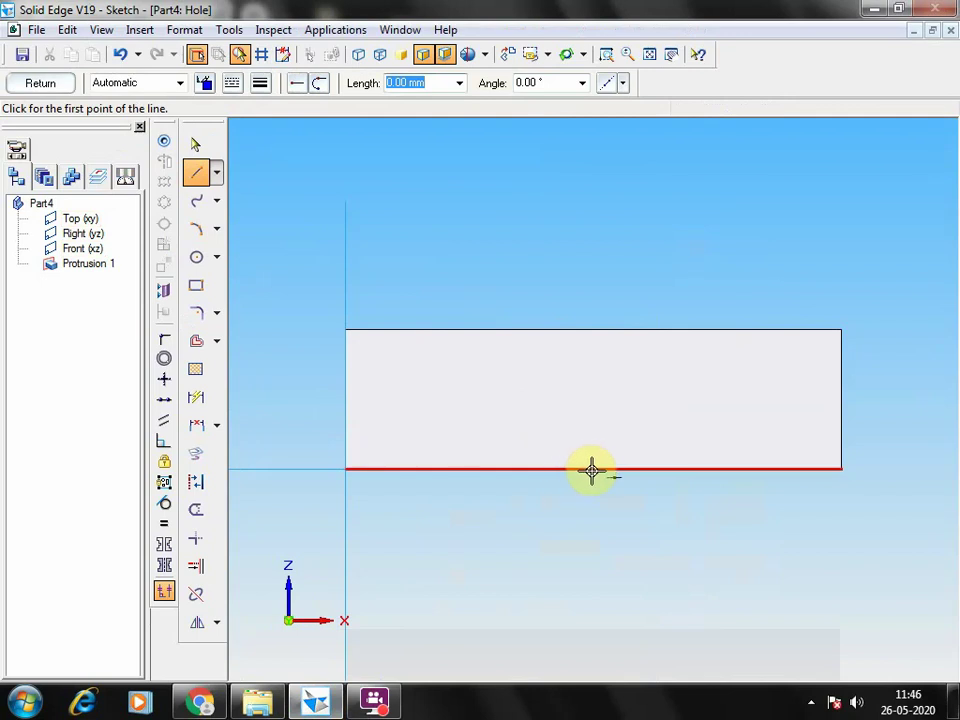
click(592, 469)
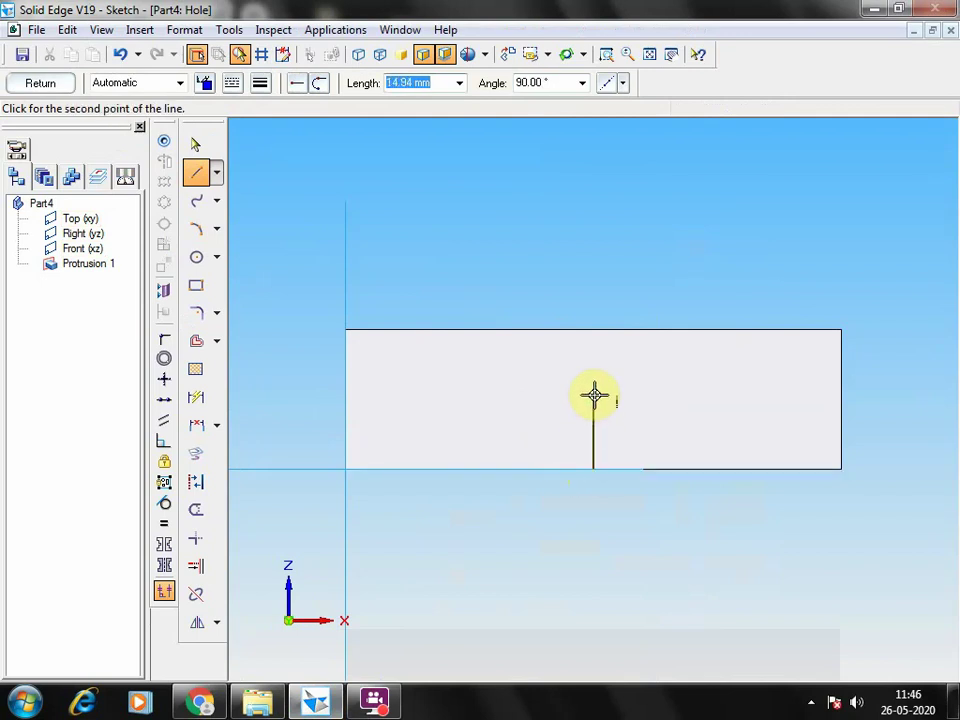
text(14)
key(Tab)
click(594, 394)
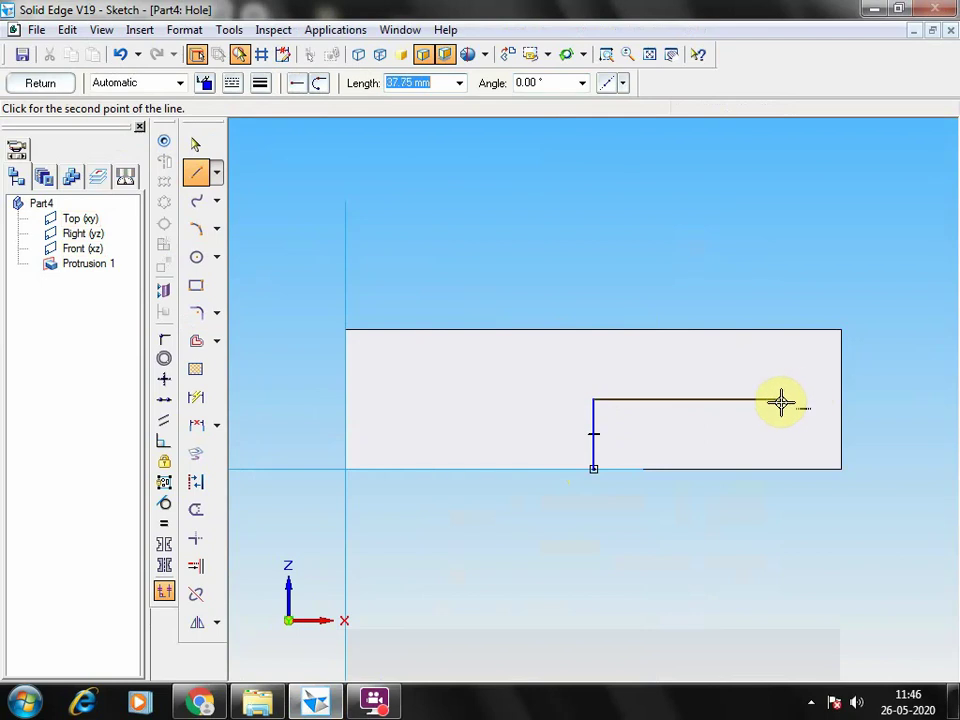
Step: From the vertical line's upper end, draw a 30 mm horizontal line to the right, then a 60 mm line back to the left
text(30)
key(Tab)
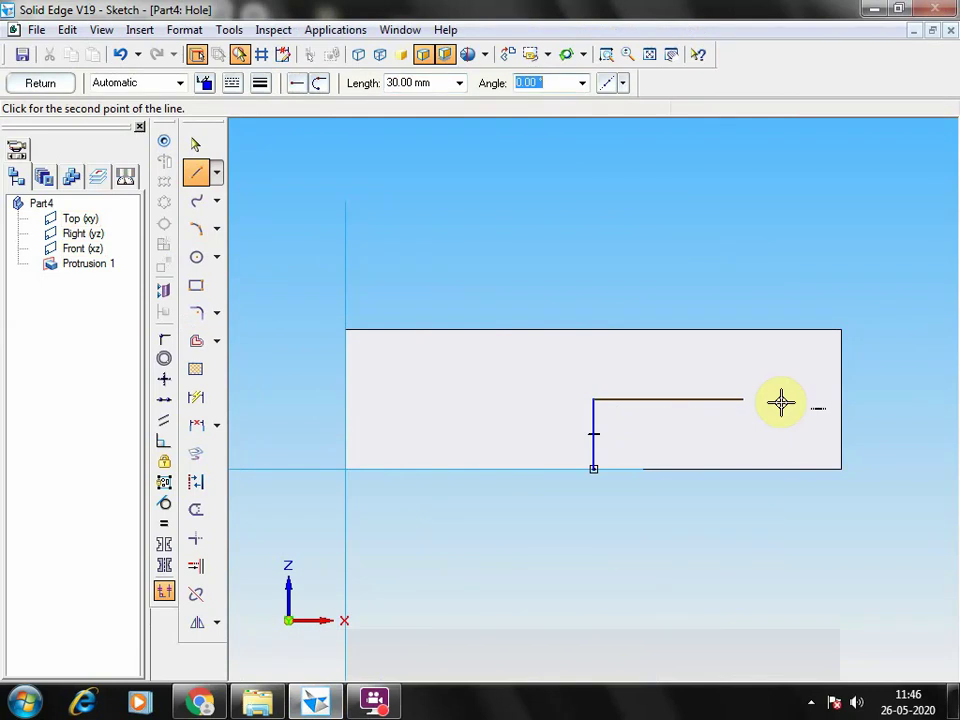
click(760, 368)
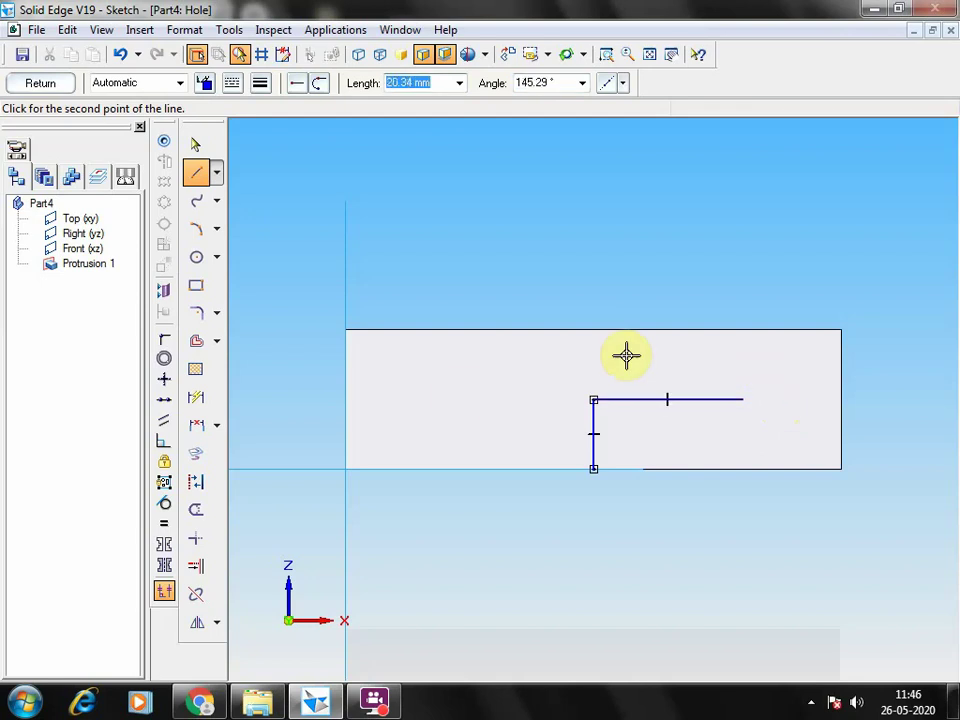
text(60)
key(Return)
click(452, 397)
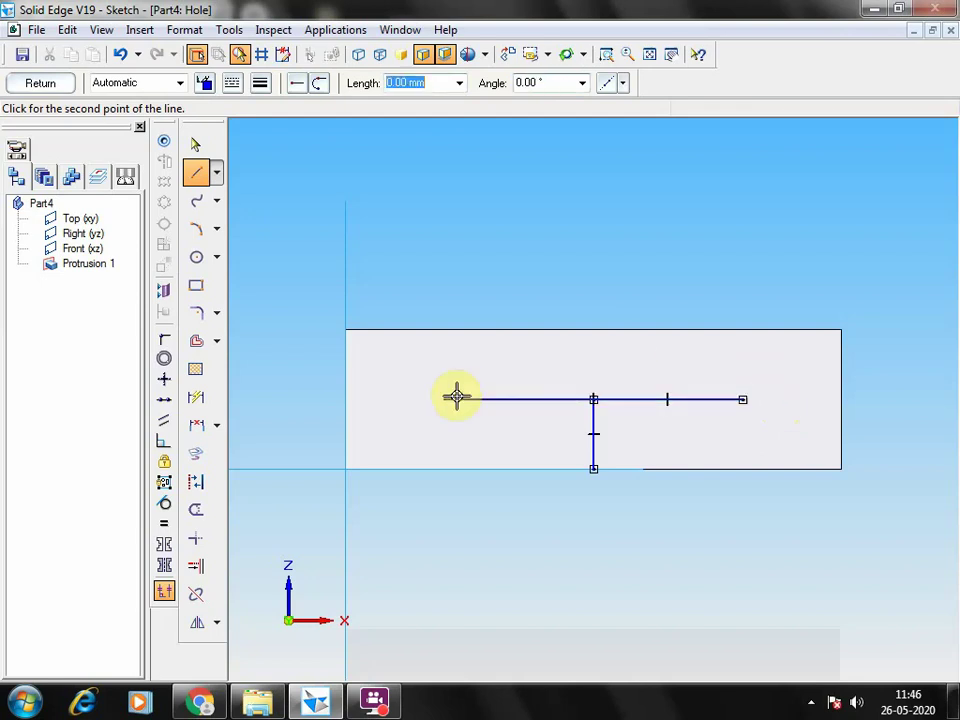
right_click(727, 224)
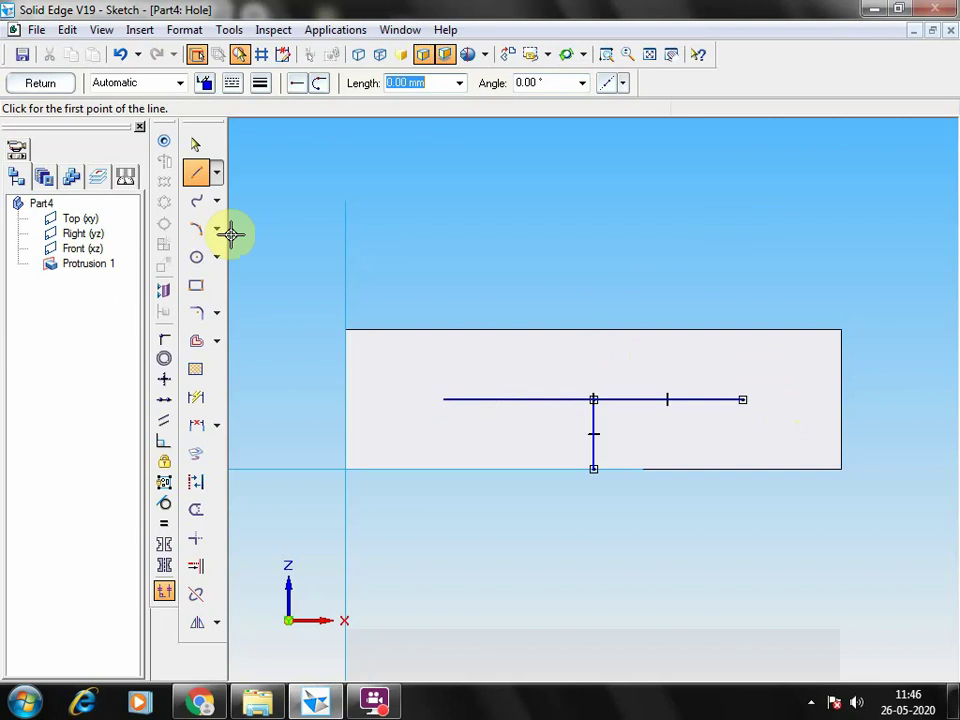
Step: Configure the hole as a countersink with 6.3 mm diameter, 12 mm countersink diameter, 90° countersink angle and through-all extent
click(164, 142)
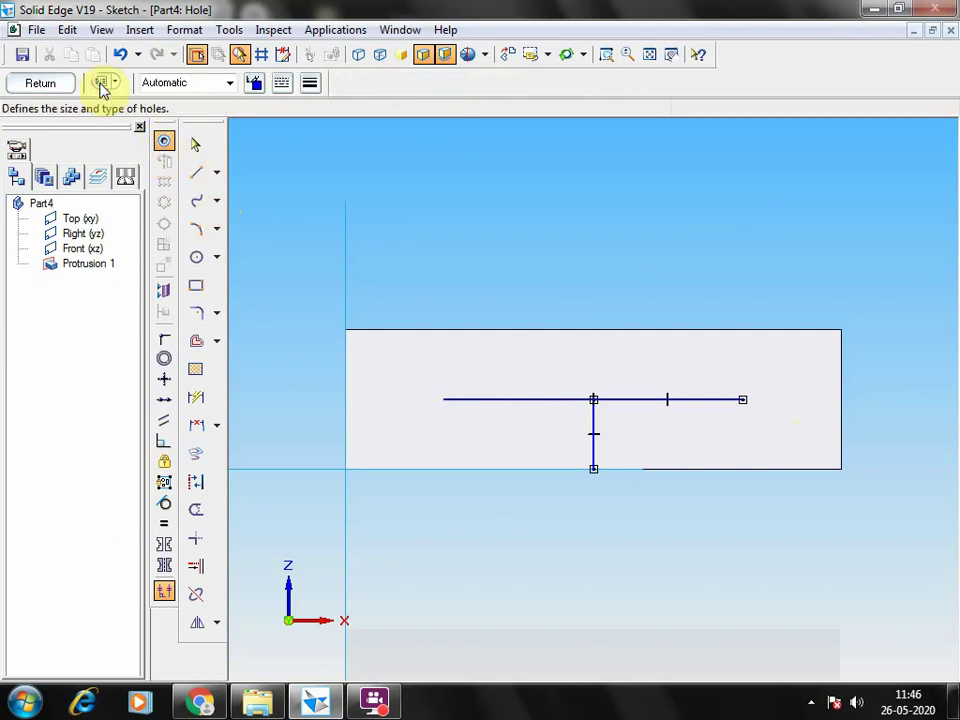
click(101, 82)
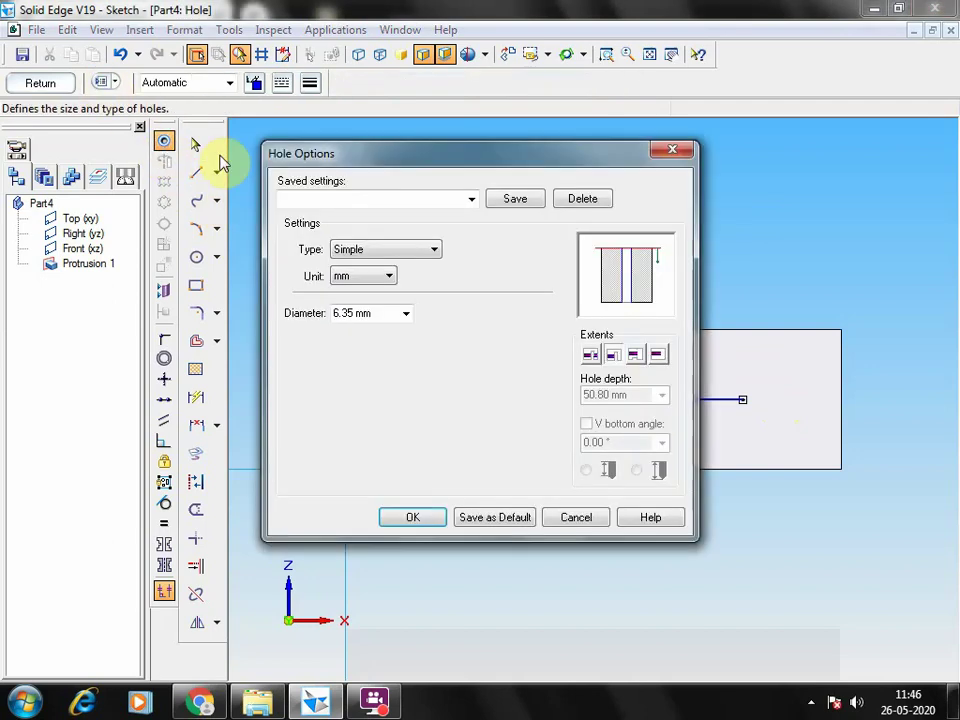
click(382, 254)
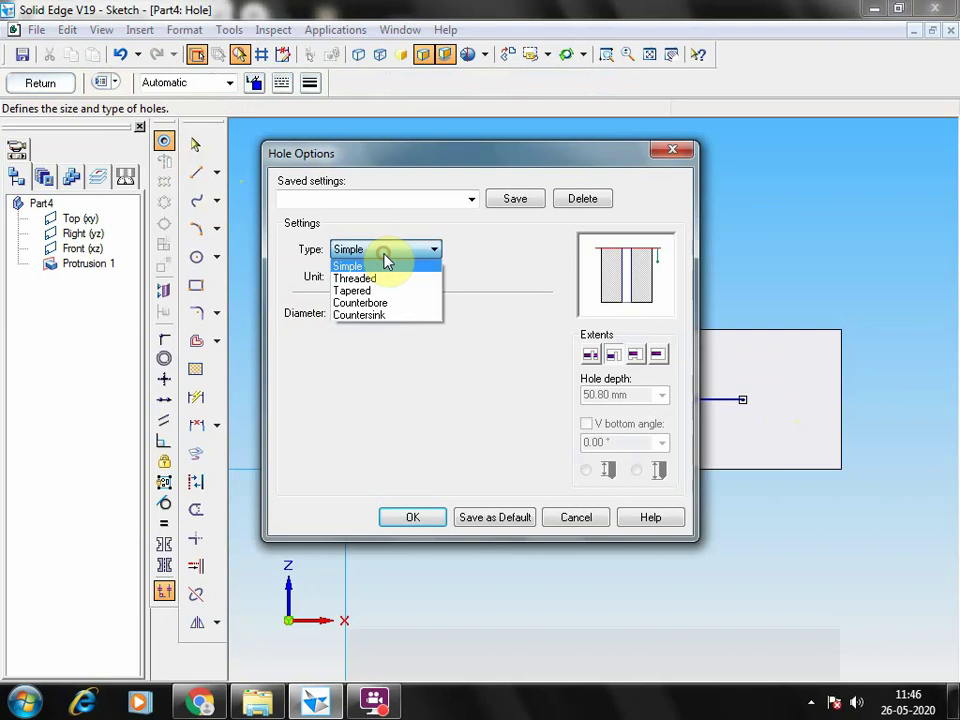
click(366, 316)
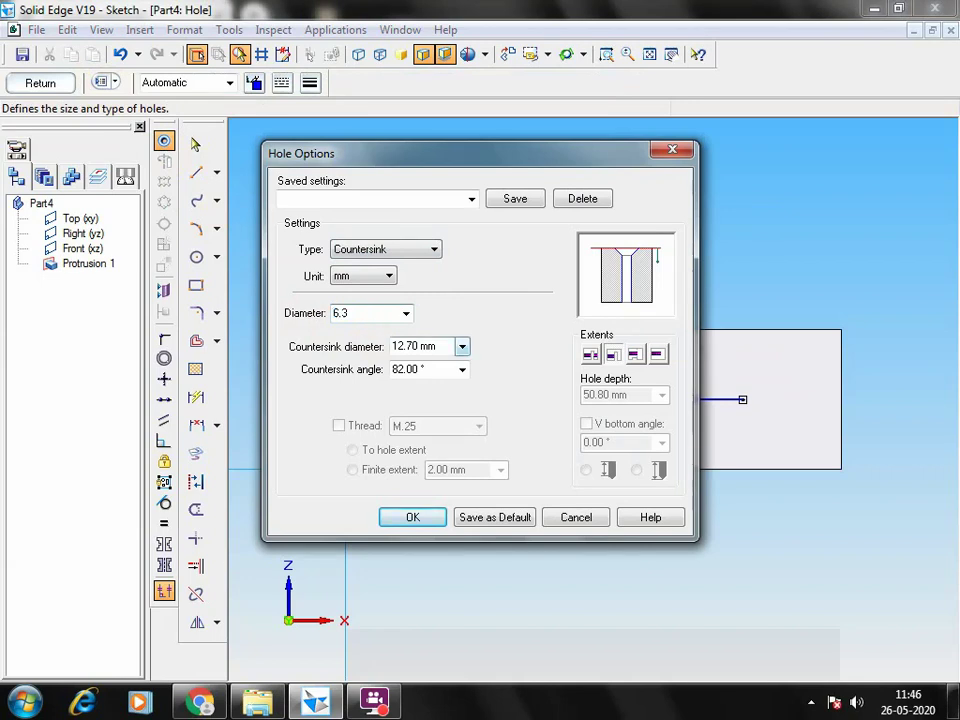
click(460, 347)
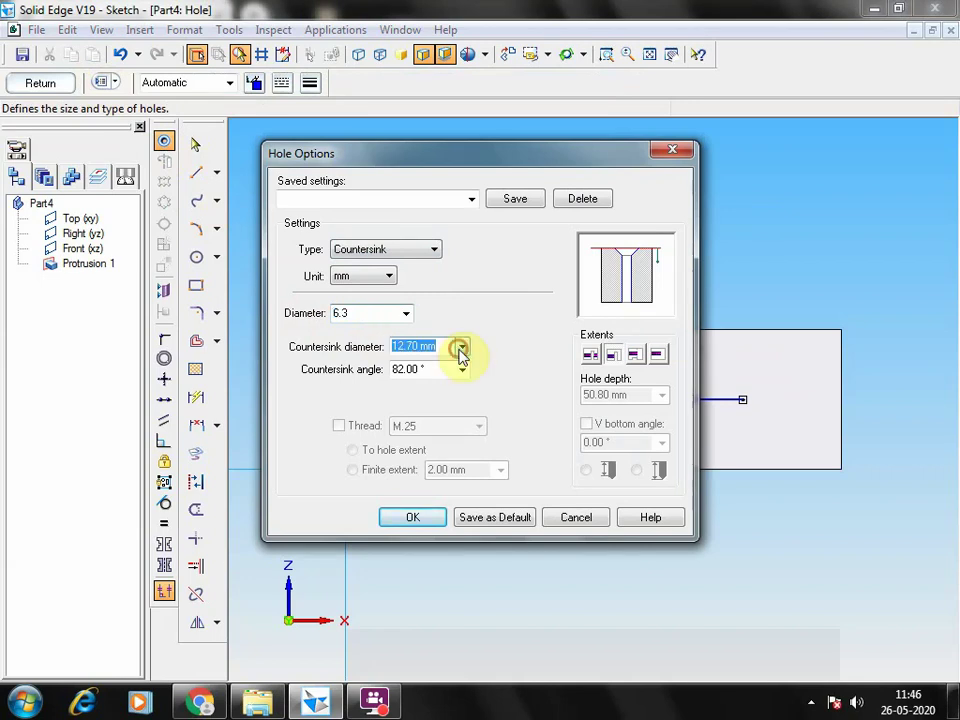
click(461, 350)
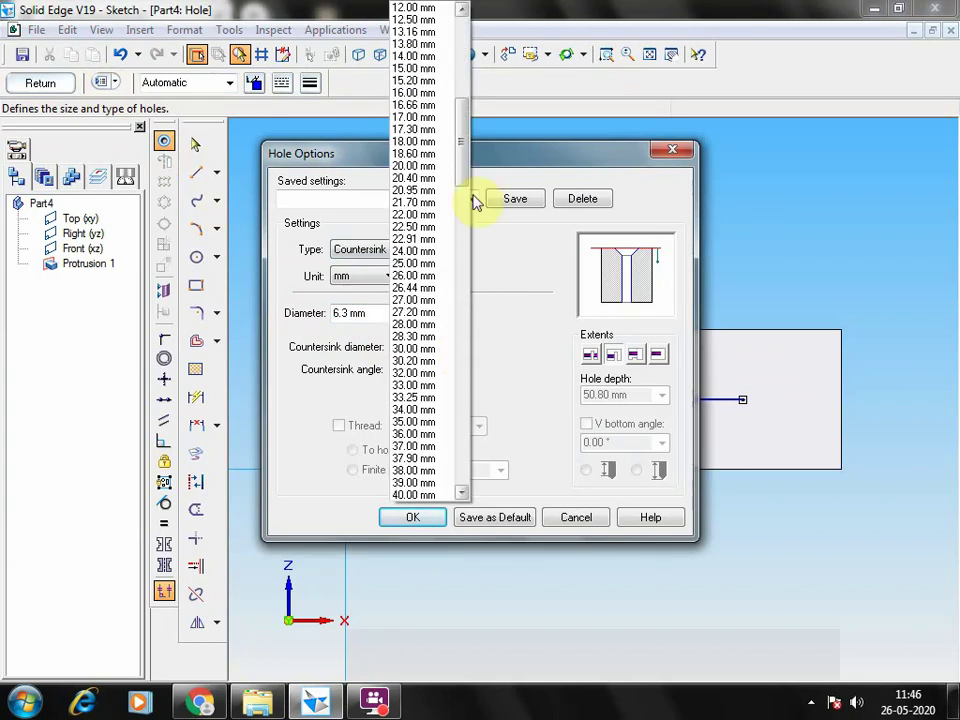
click(414, 10)
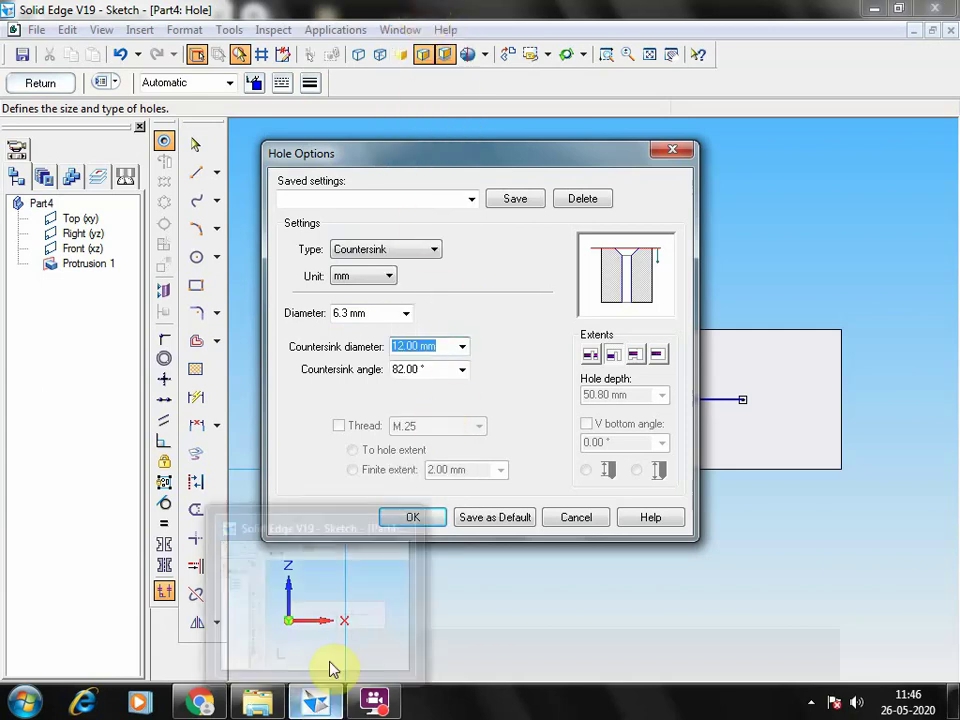
click(462, 370)
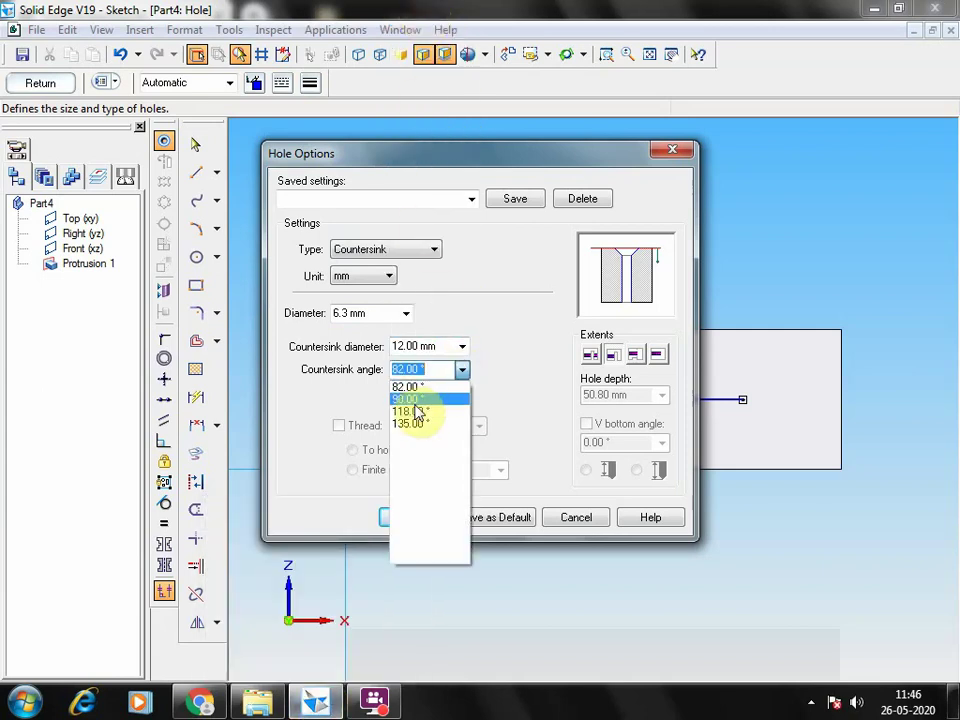
click(412, 399)
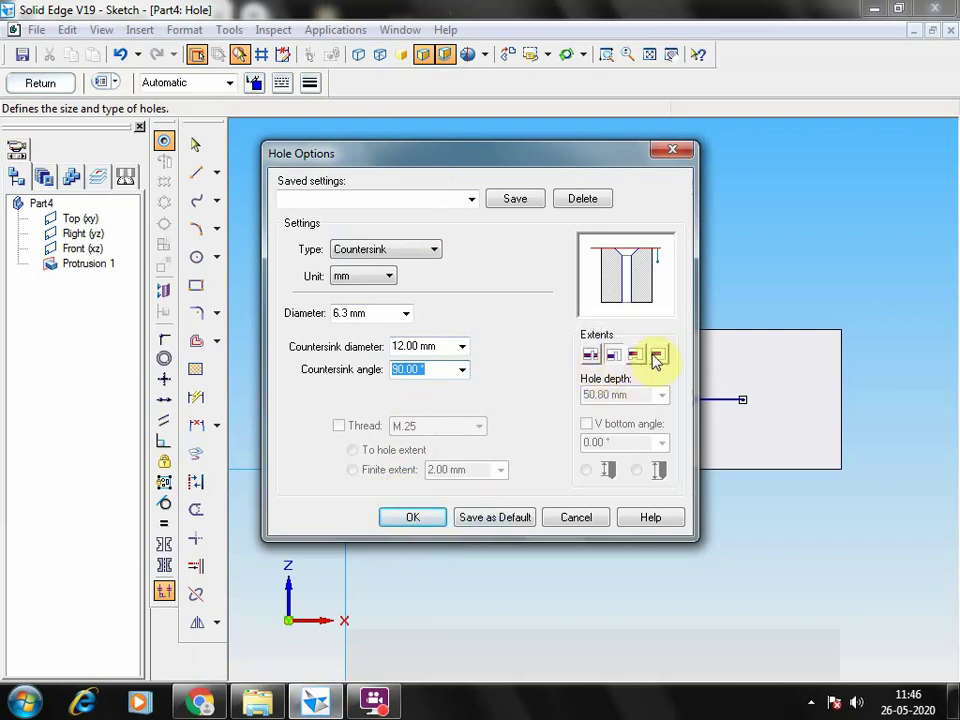
click(591, 357)
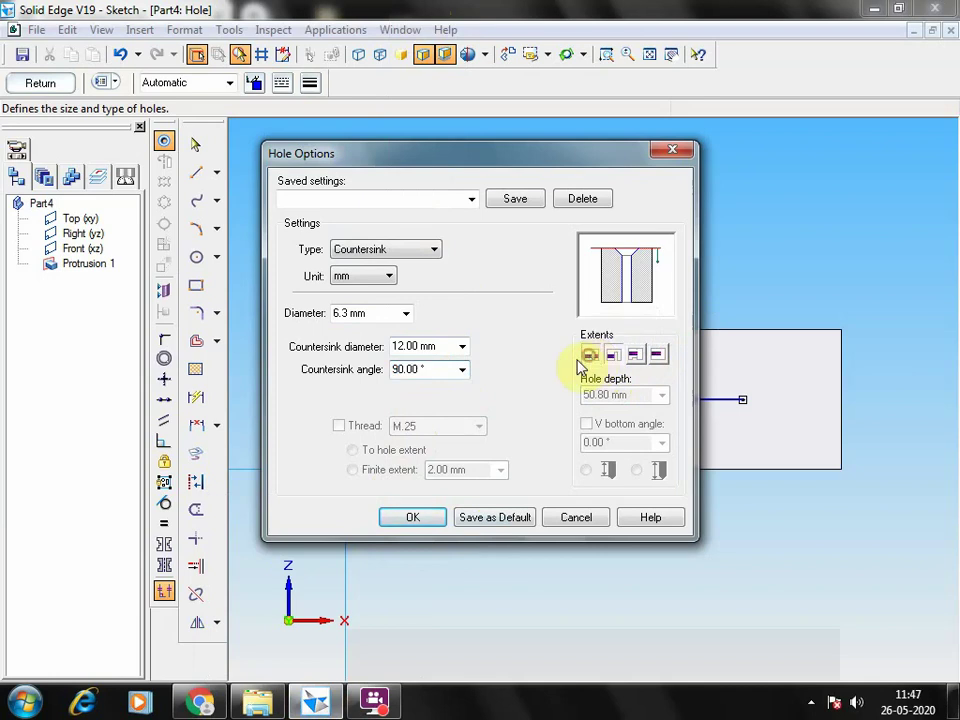
click(410, 519)
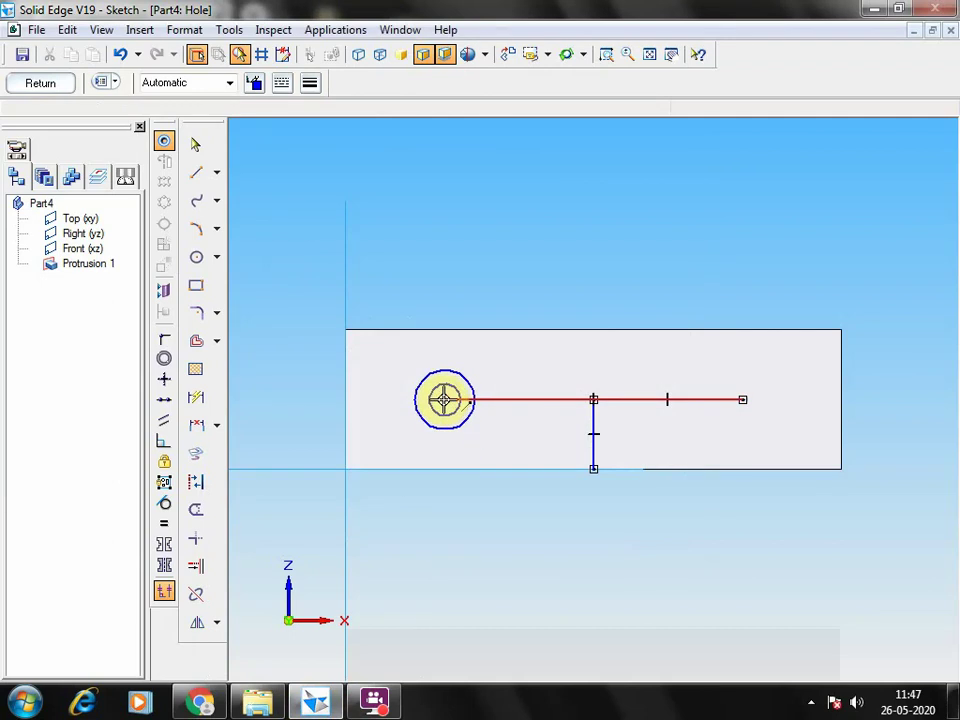
Step: Place a countersunk hole at each end of the 60 mm horizontal line and finish cutting both through the jaw grip
click(444, 399)
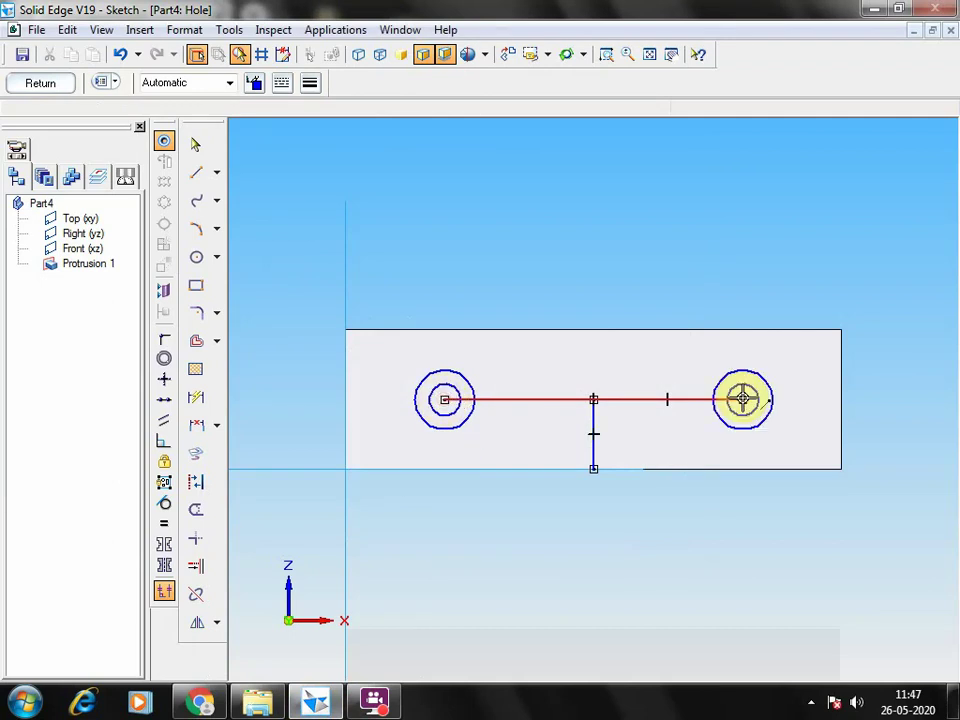
click(742, 399)
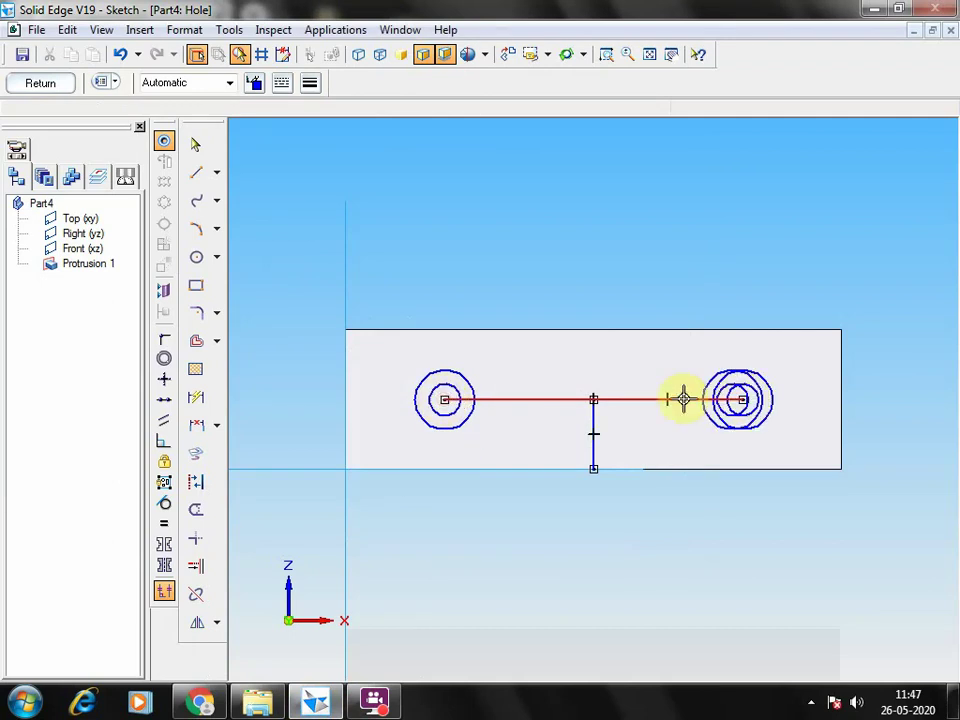
click(196, 145)
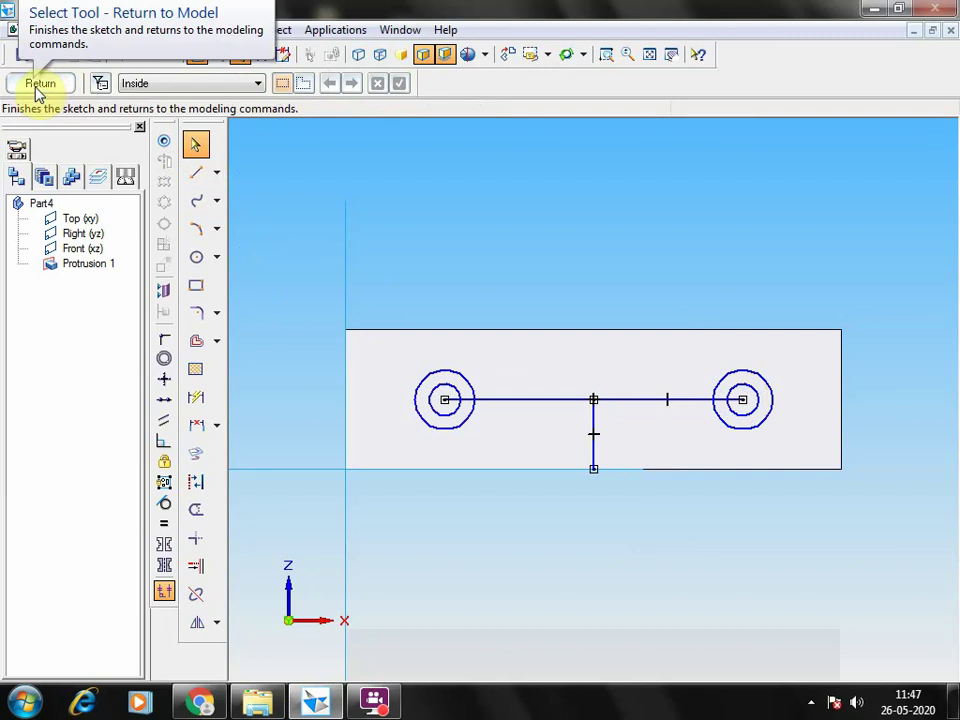
click(39, 86)
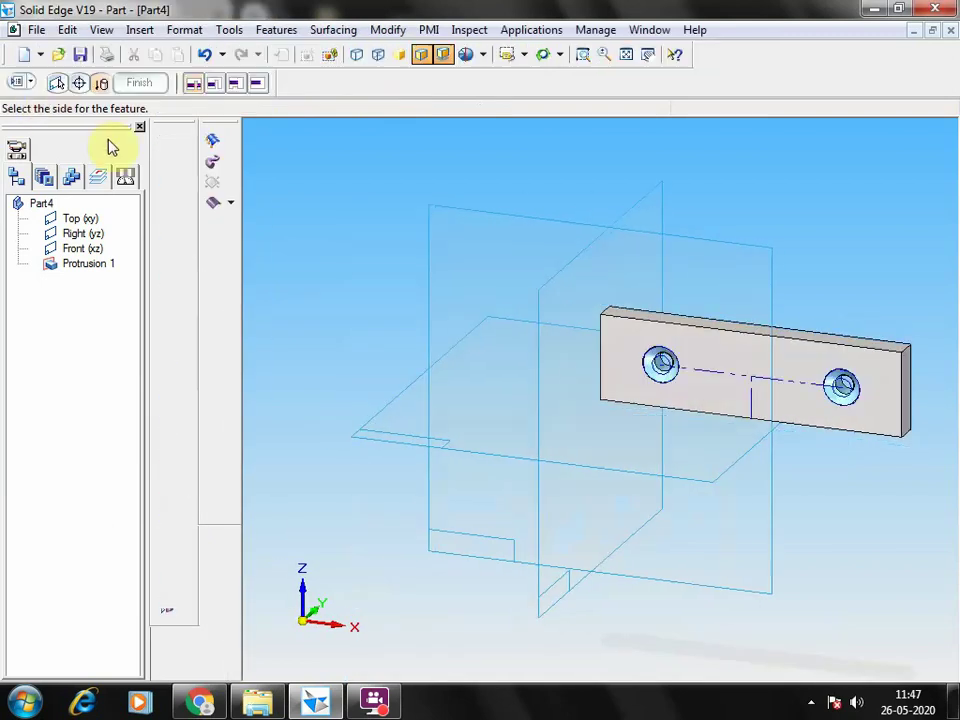
click(815, 210)
key(Return)
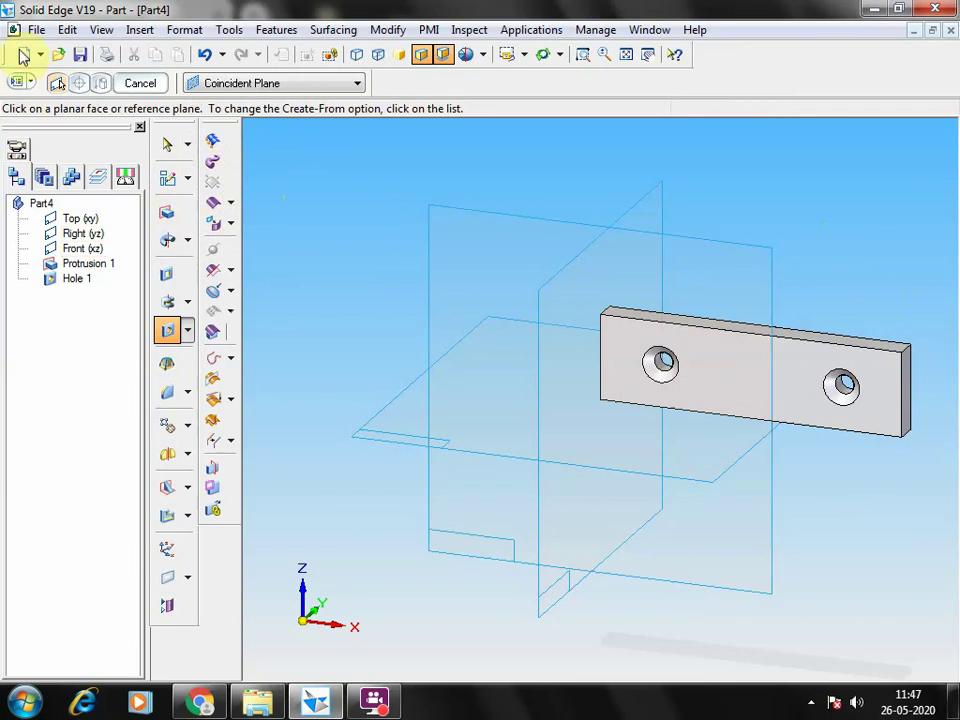
click(37, 30)
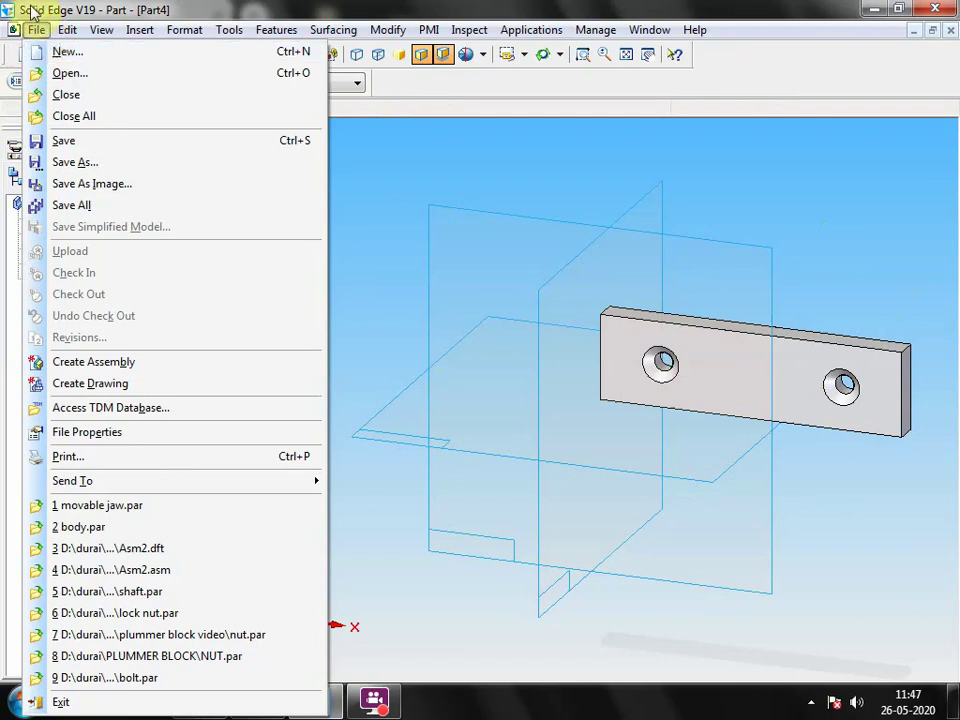
mouse_move(229, 30)
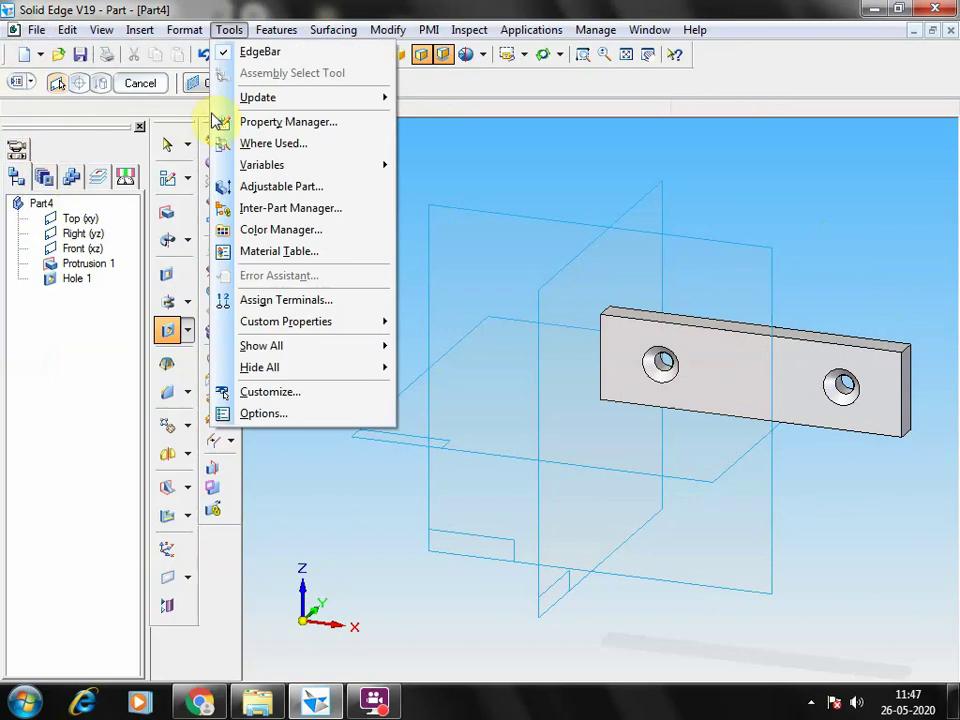
Step: Save the part as "jaw grip" in the machine vice video folder and close it
mouse_move(36, 31)
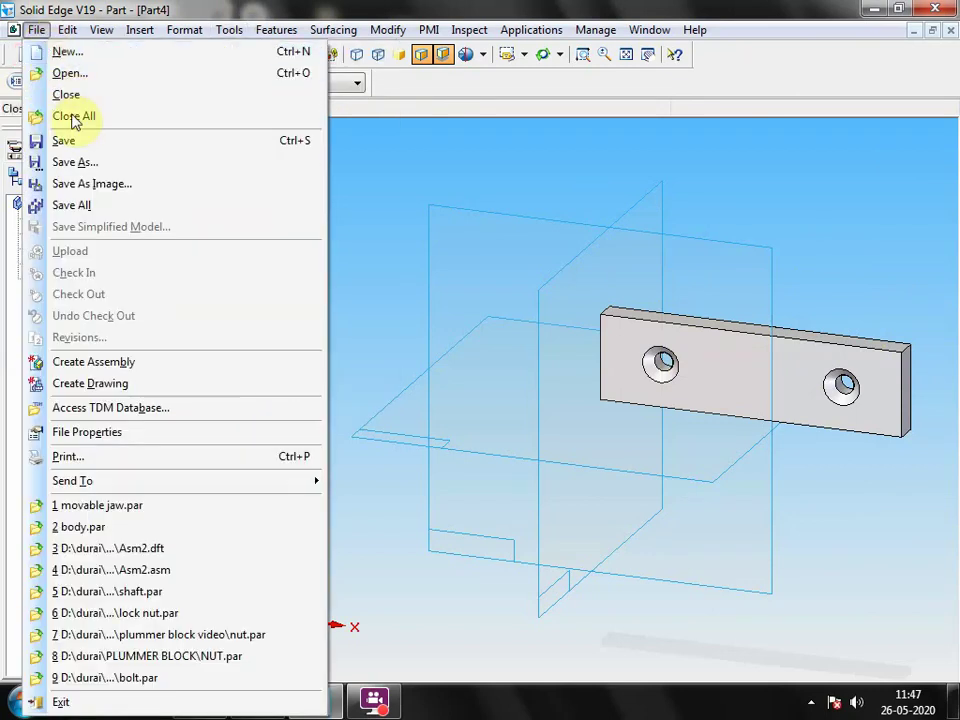
click(78, 168)
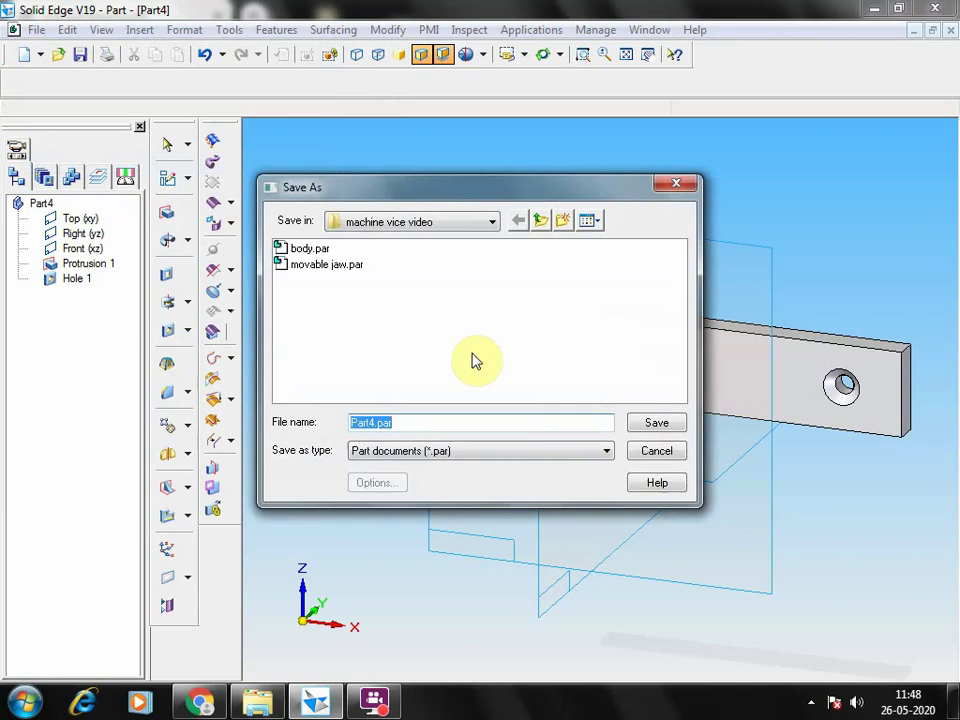
key(BackSpace)
text(jaw gri)
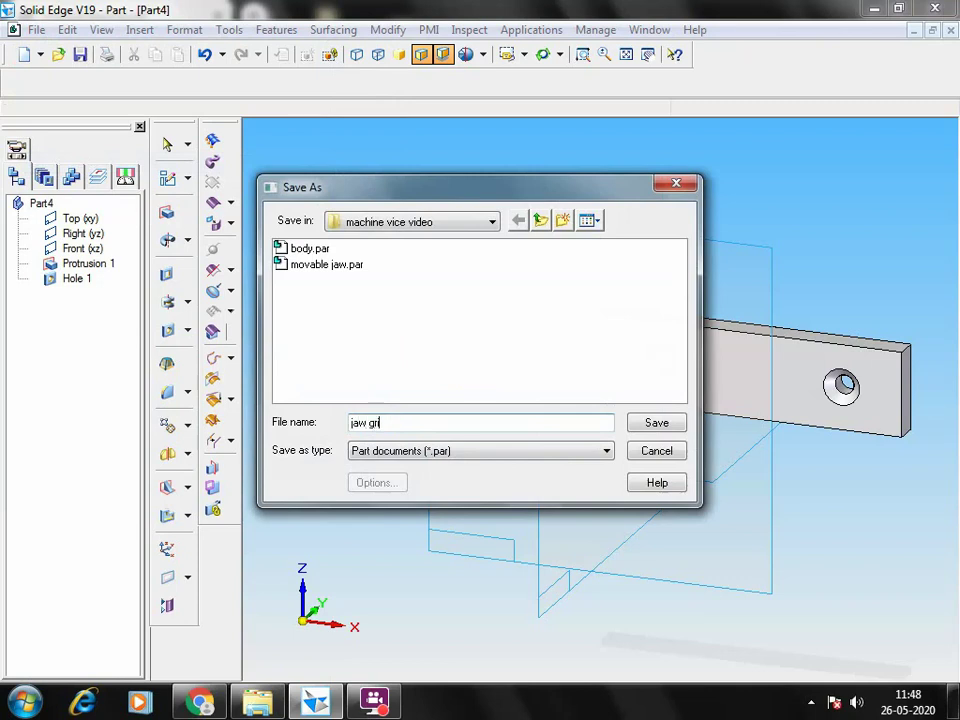
text(p)
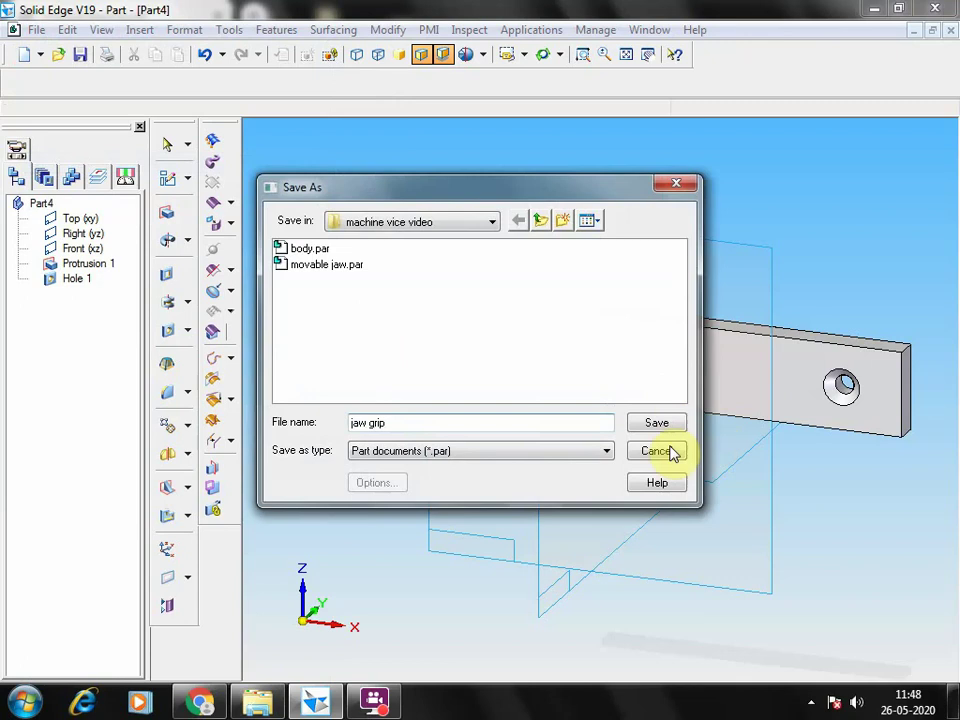
click(658, 424)
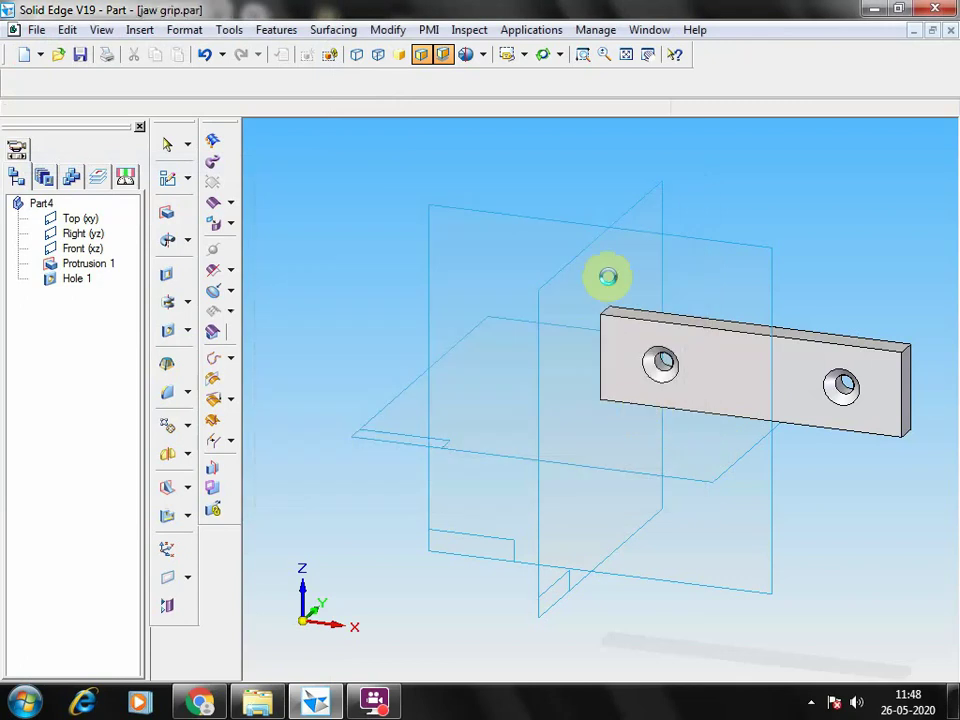
click(612, 286)
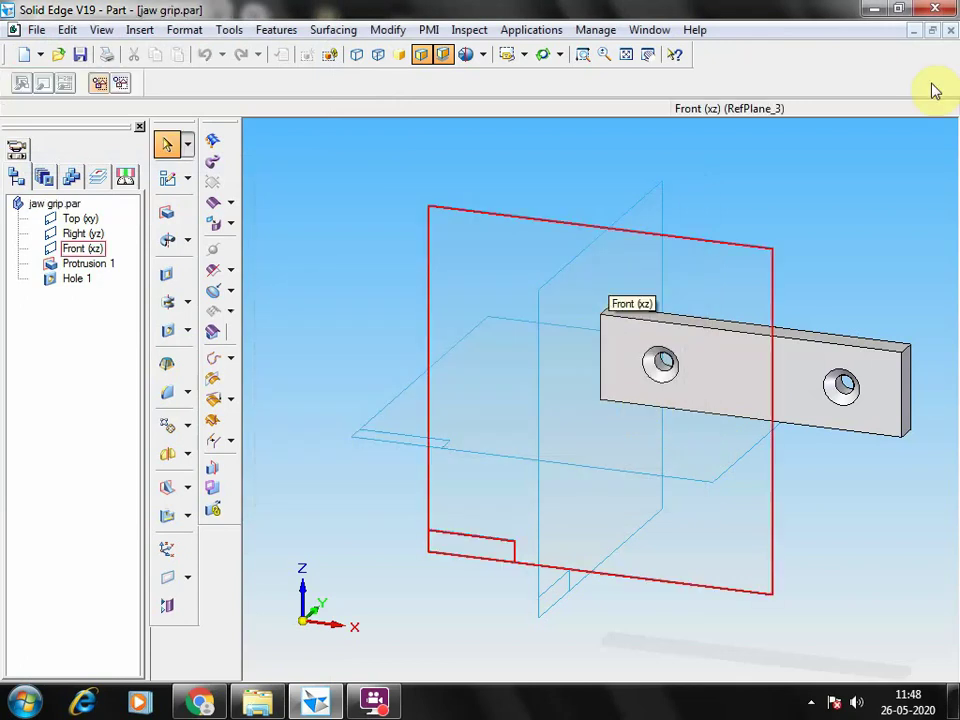
click(951, 30)
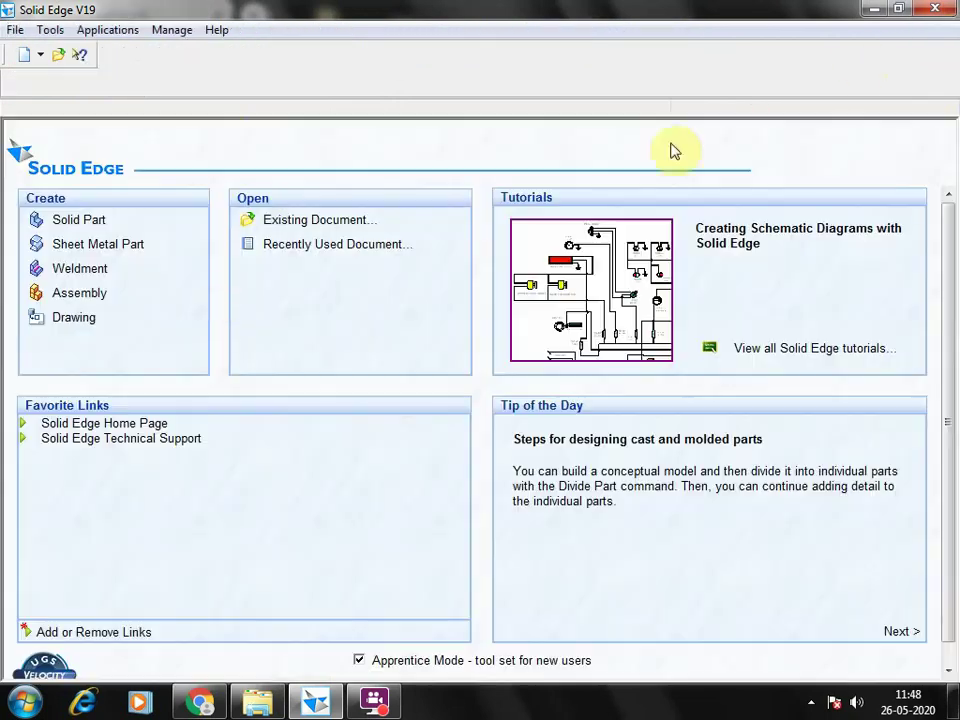
Step: Create a new solid part, consult screw item 4 in the machine drawing, and start a revolved protrusion sketch on the Front (xz) plane
click(92, 222)
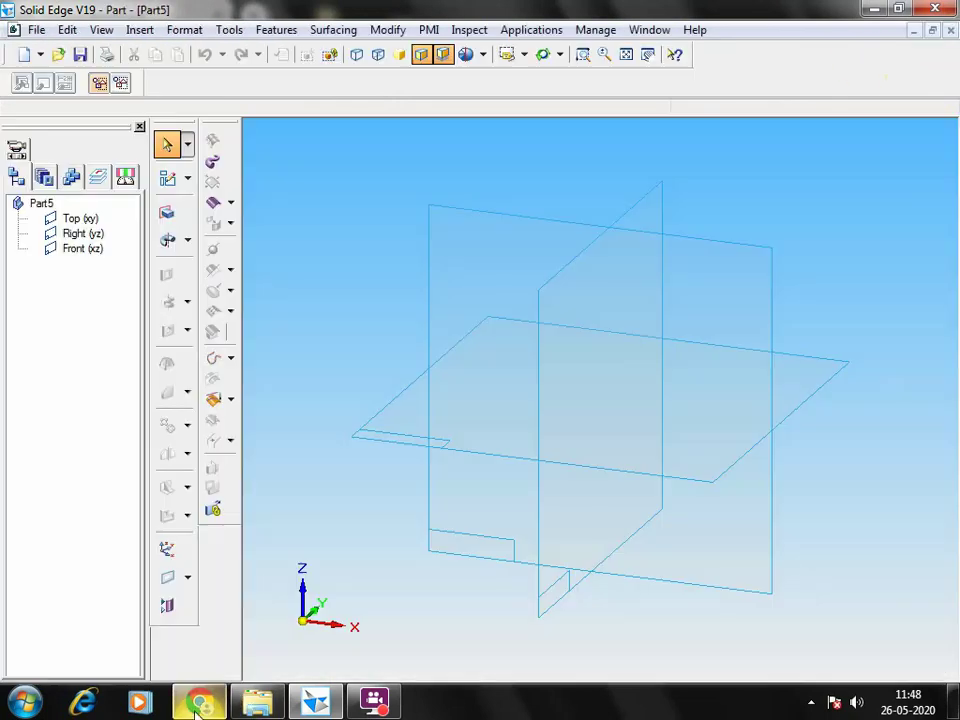
click(199, 705)
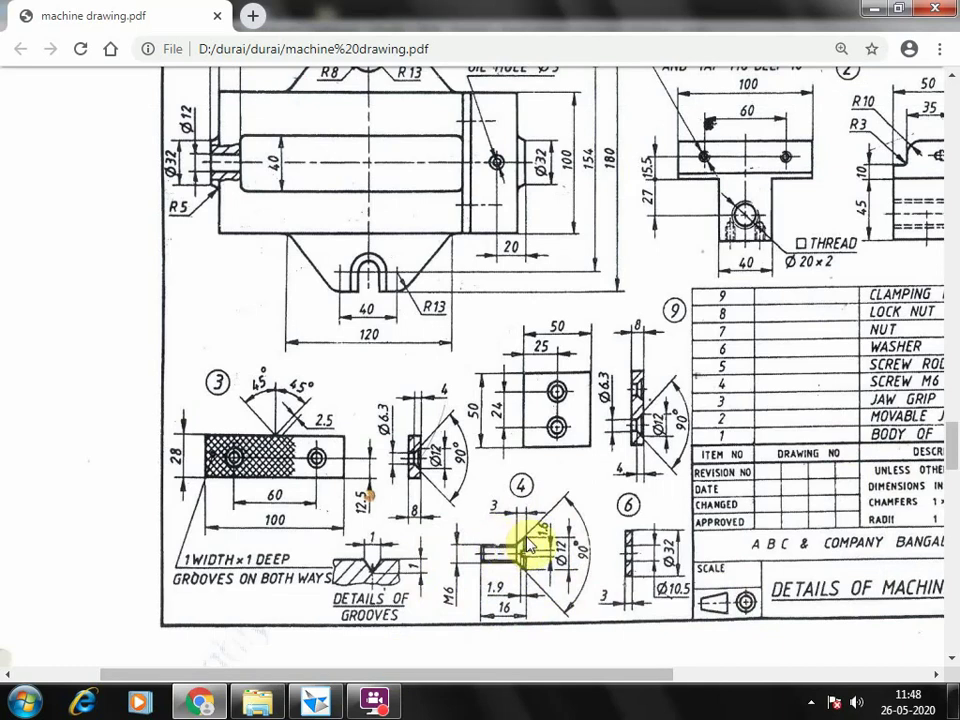
click(309, 703)
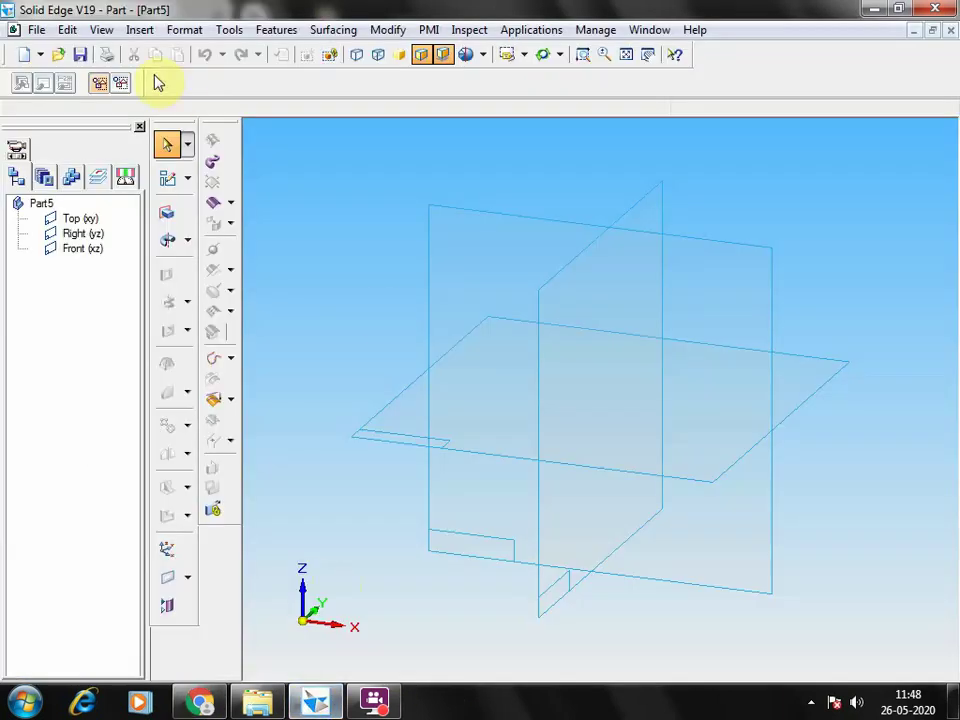
click(168, 241)
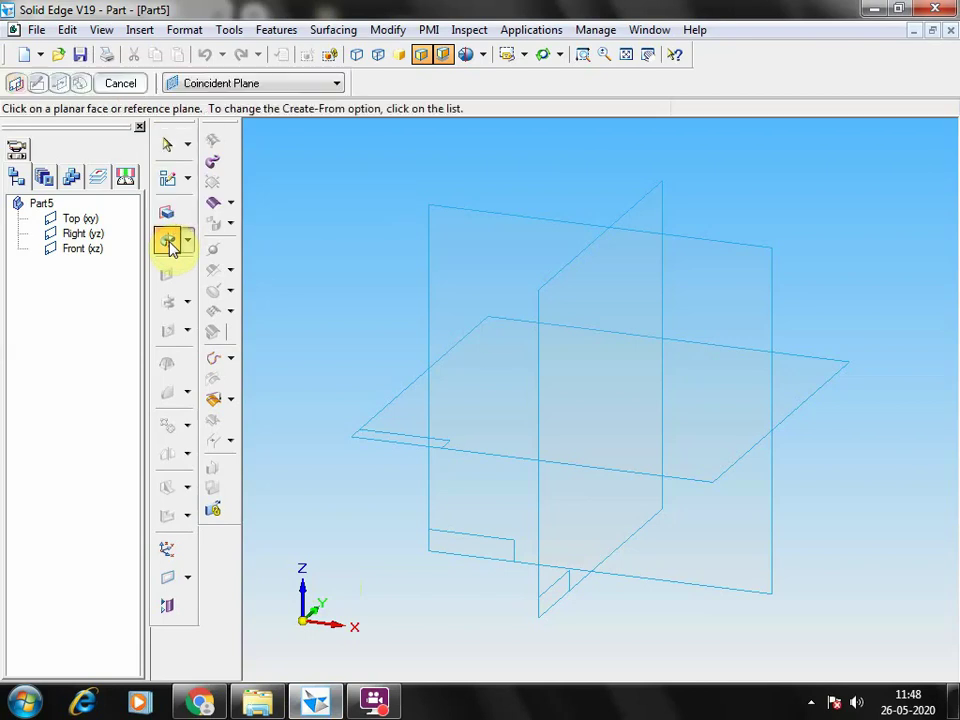
click(74, 250)
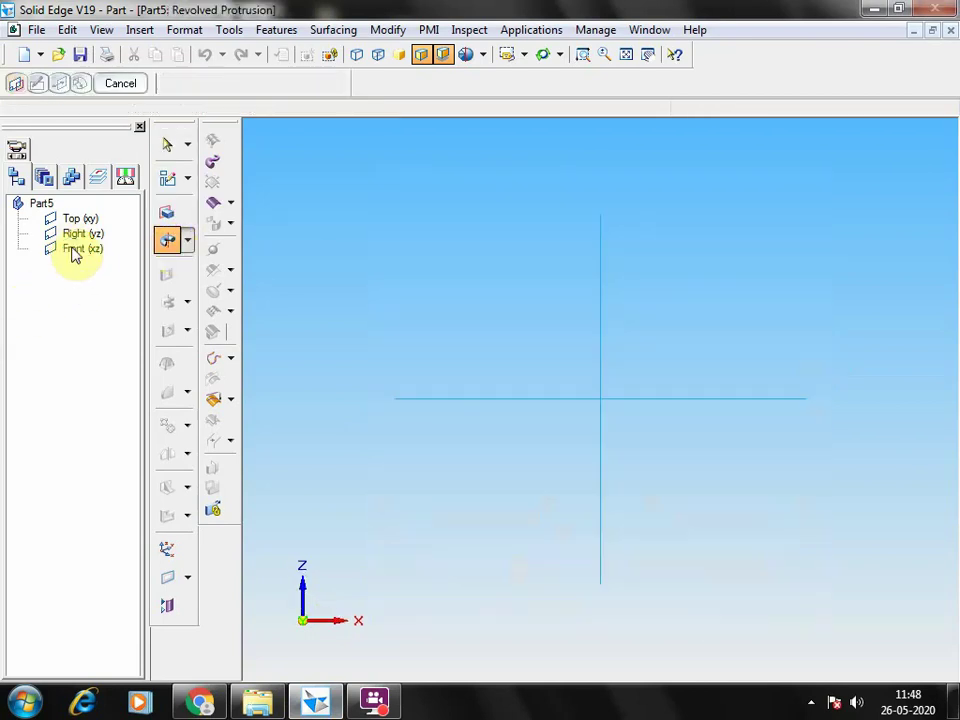
Step: Draw a 16 mm vertical line upward from the sketch origin for the screw's overall length
click(594, 400)
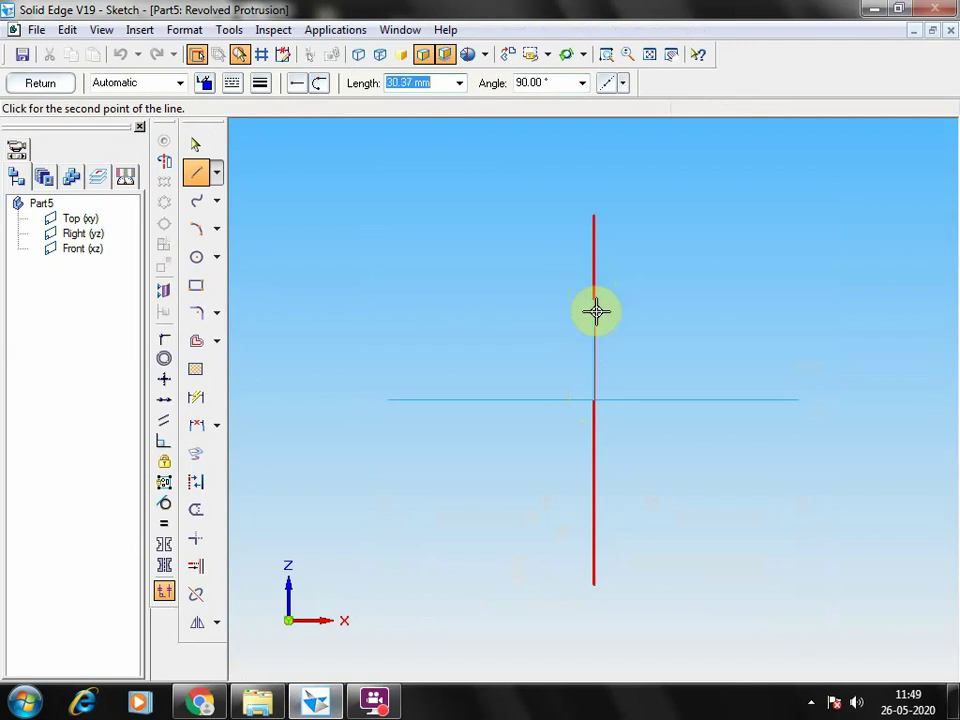
click(200, 703)
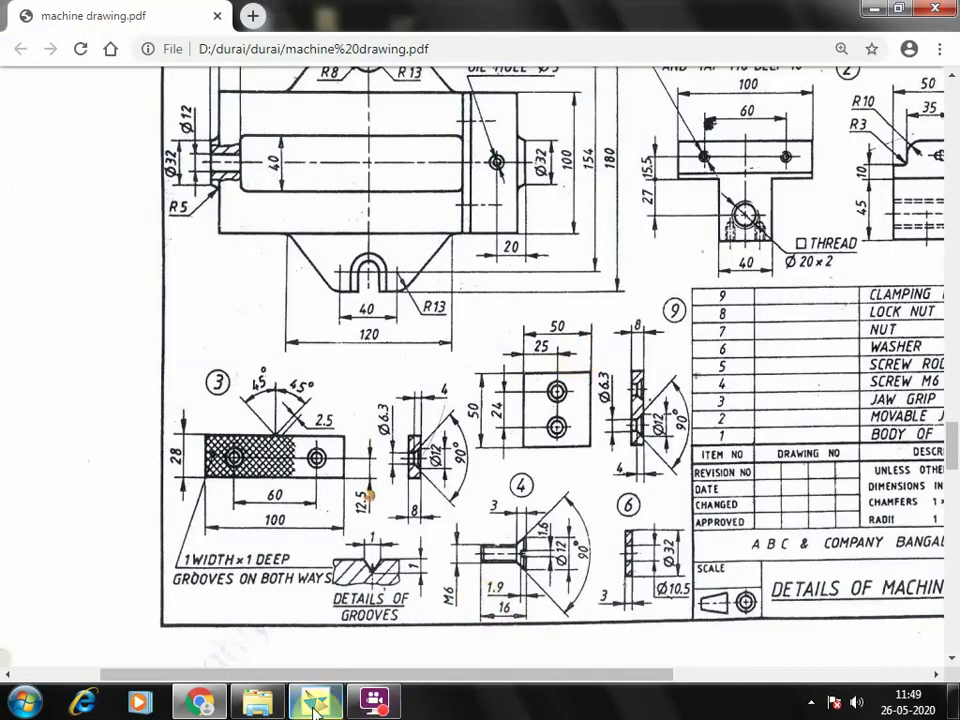
key(alt+Tab)
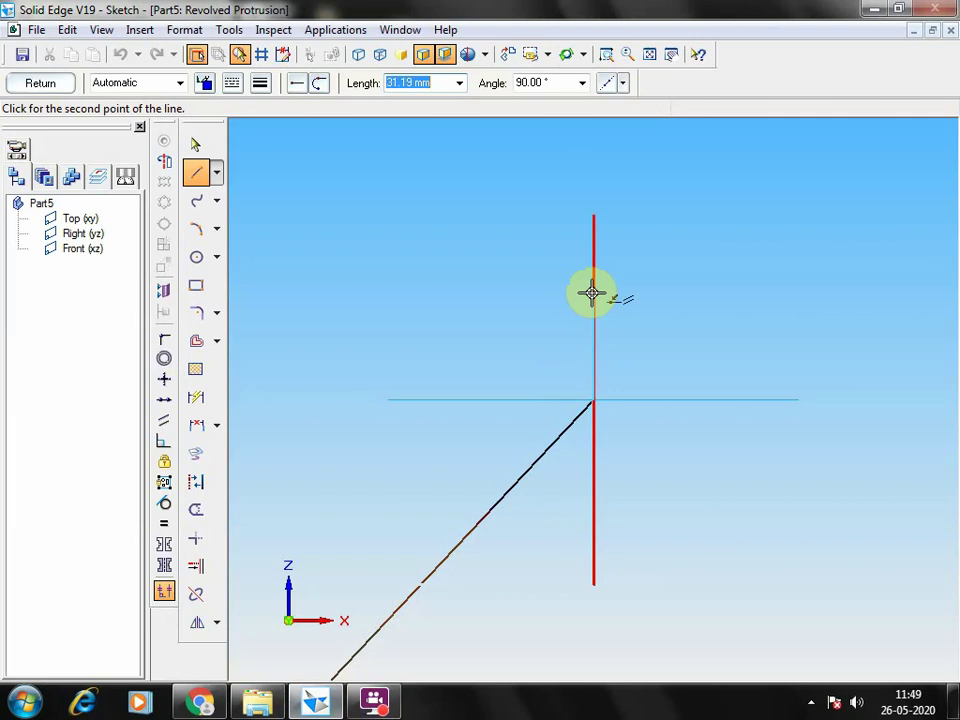
text(16)
key(Tab)
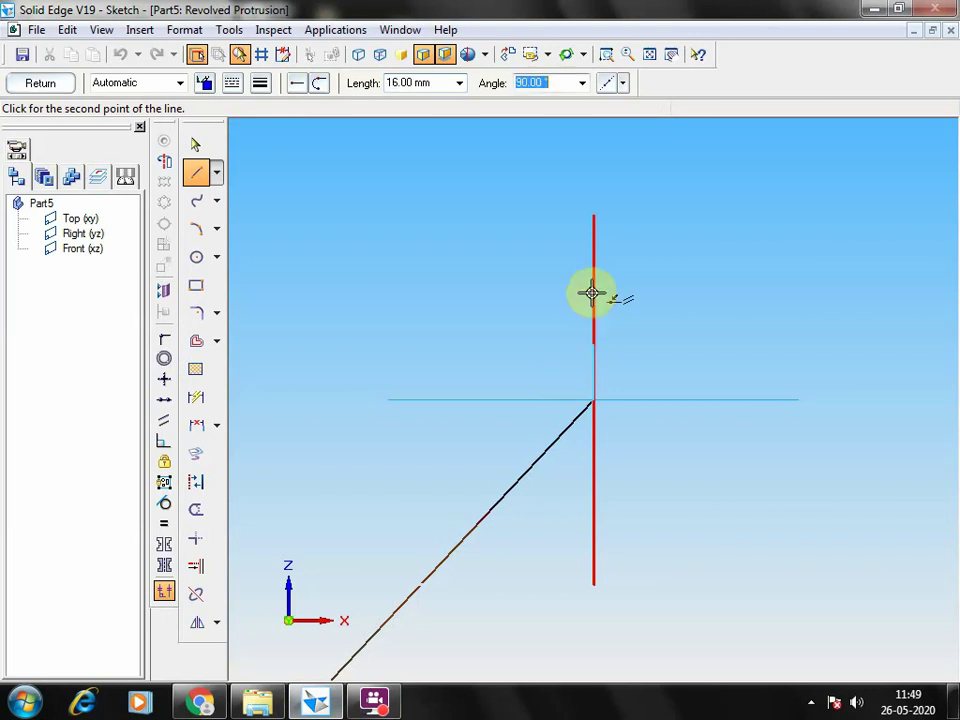
key(Return)
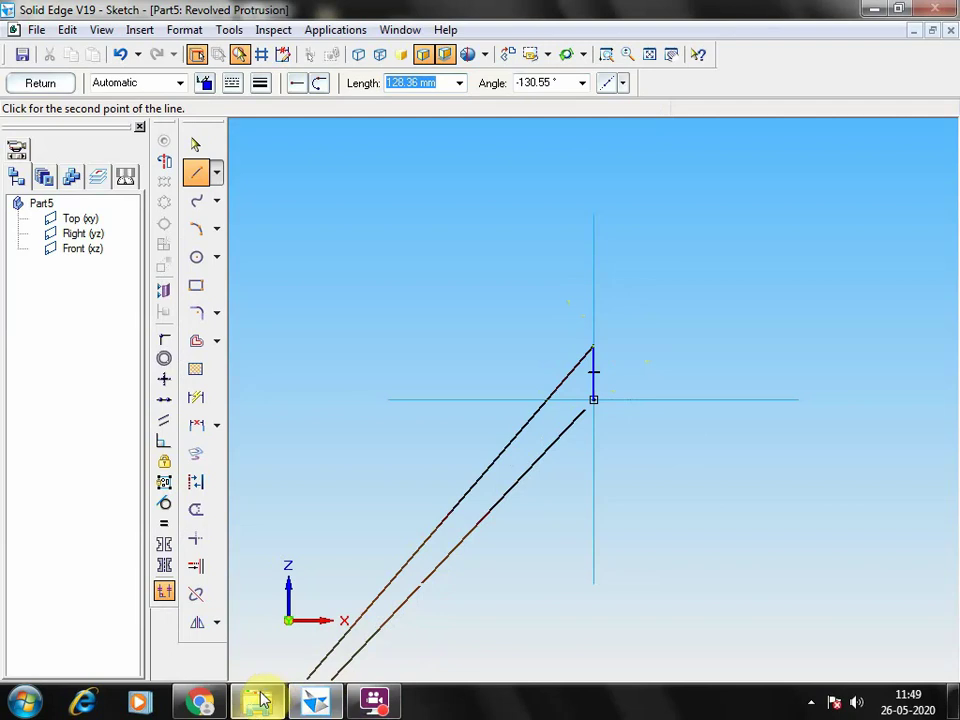
Step: Draw a horizontal line in +X from the upper end of the vertical line, matching the radius of the screw's 12 mm head
click(215, 702)
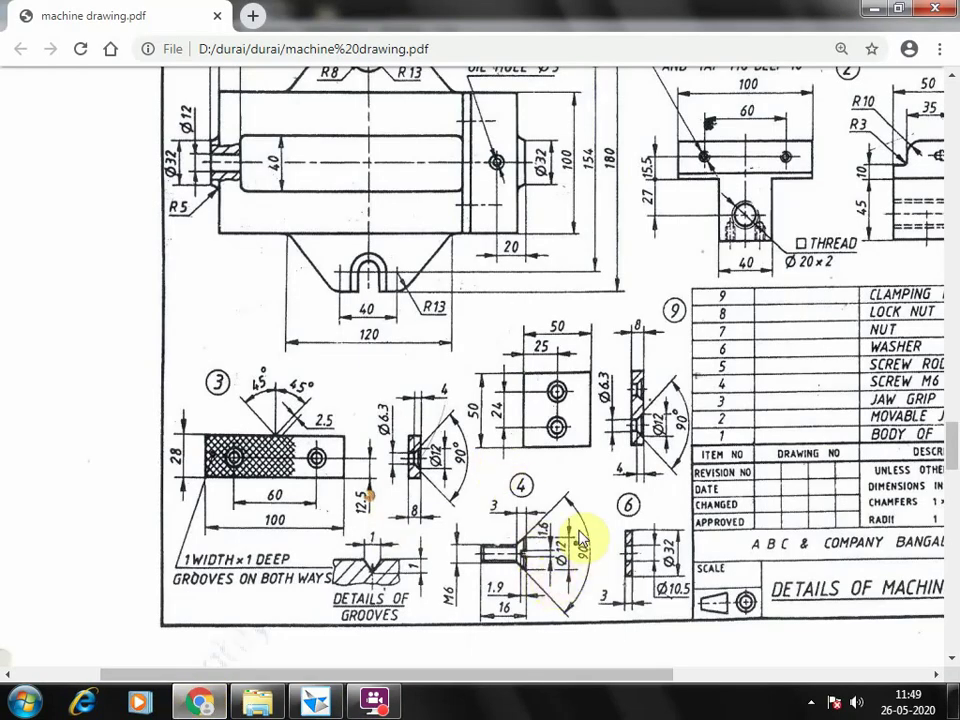
click(315, 702)
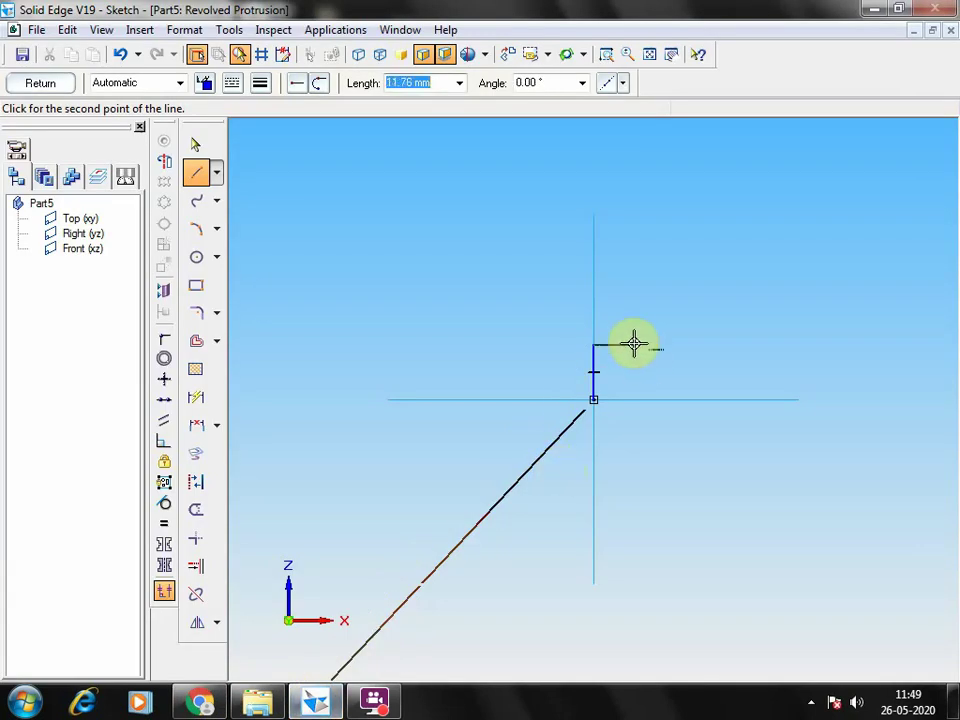
text(0)
key(Tab)
key(Tab)
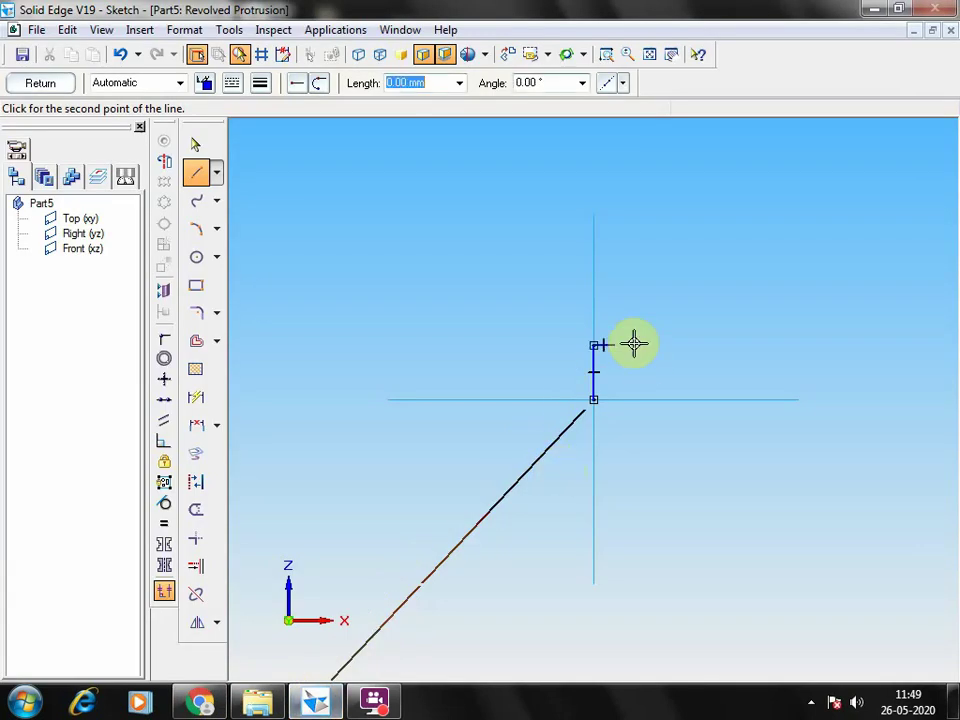
right_click(728, 296)
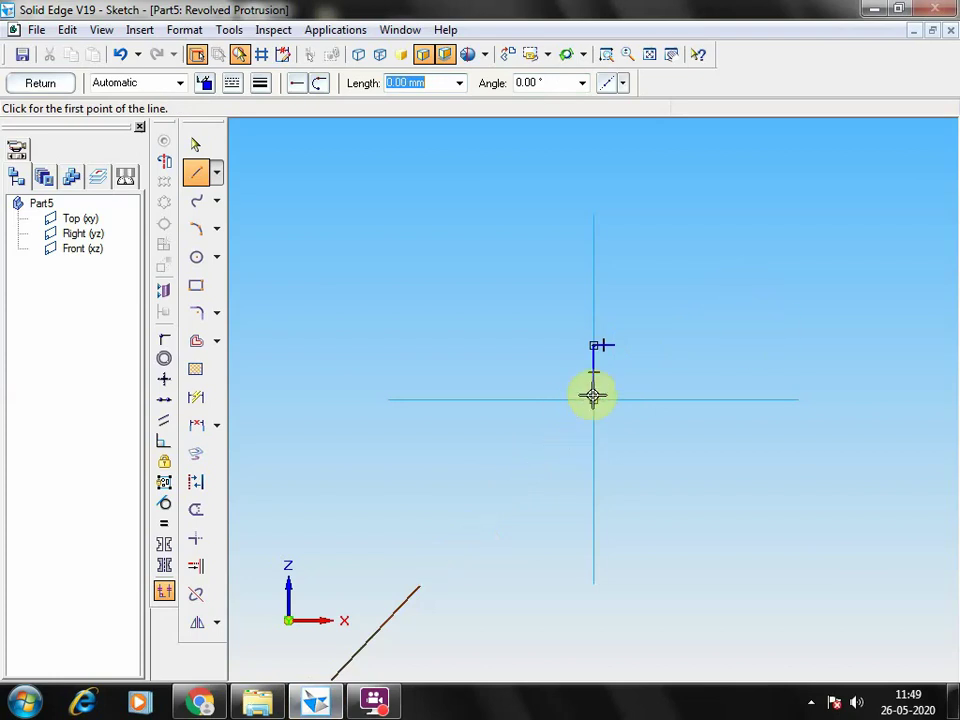
Step: Draw a 3 mm horizontal line in +X from the origin for the M6 shank's radius
click(592, 400)
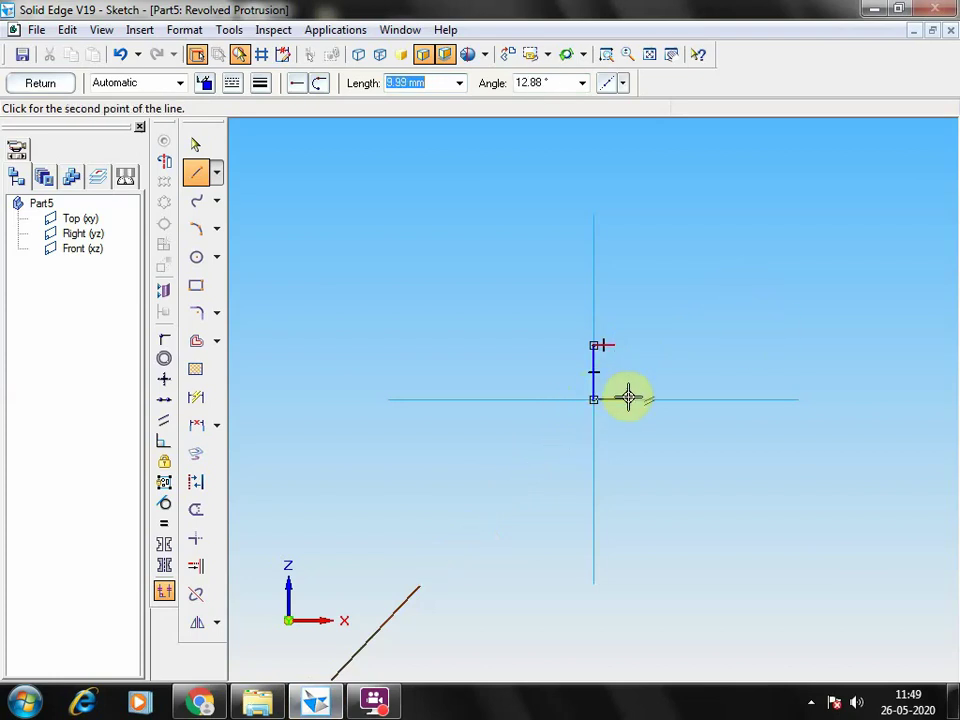
click(312, 707)
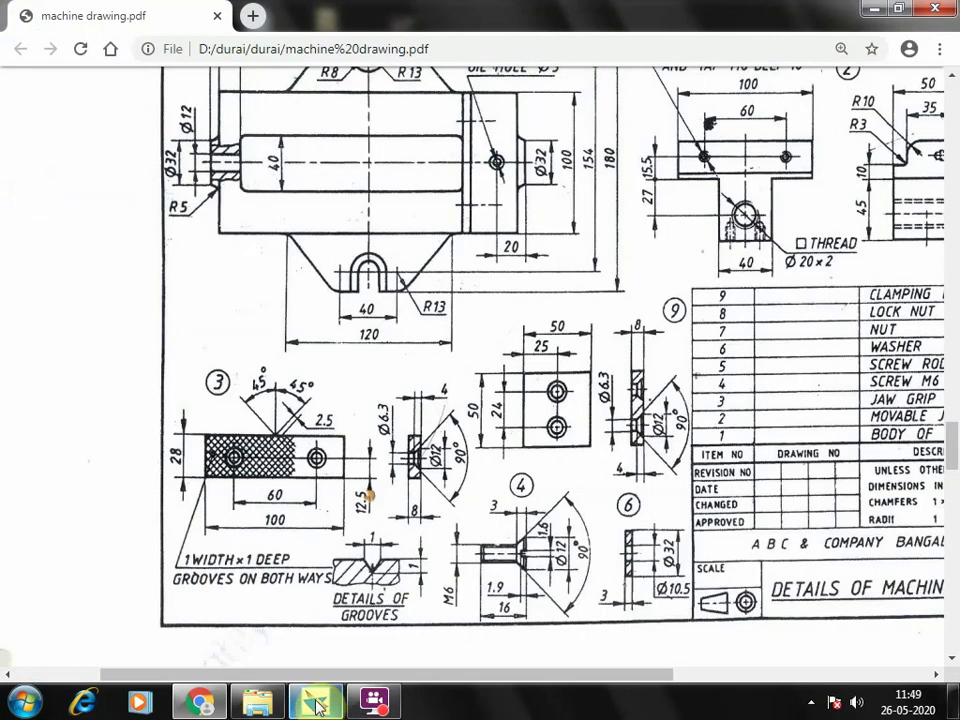
click(325, 707)
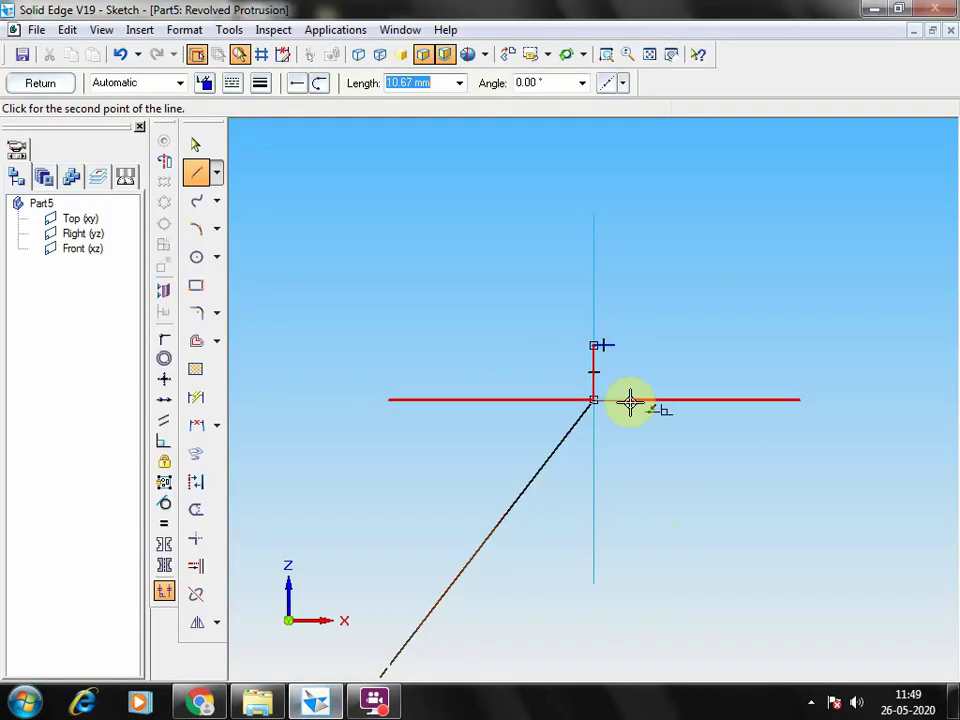
text(30)
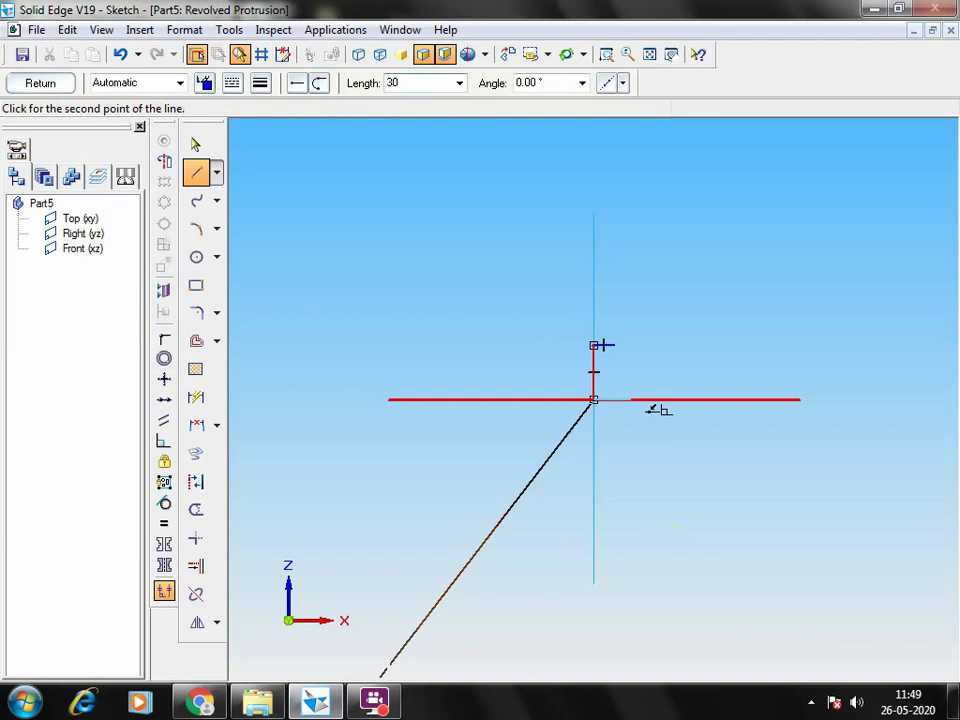
key(Tab)
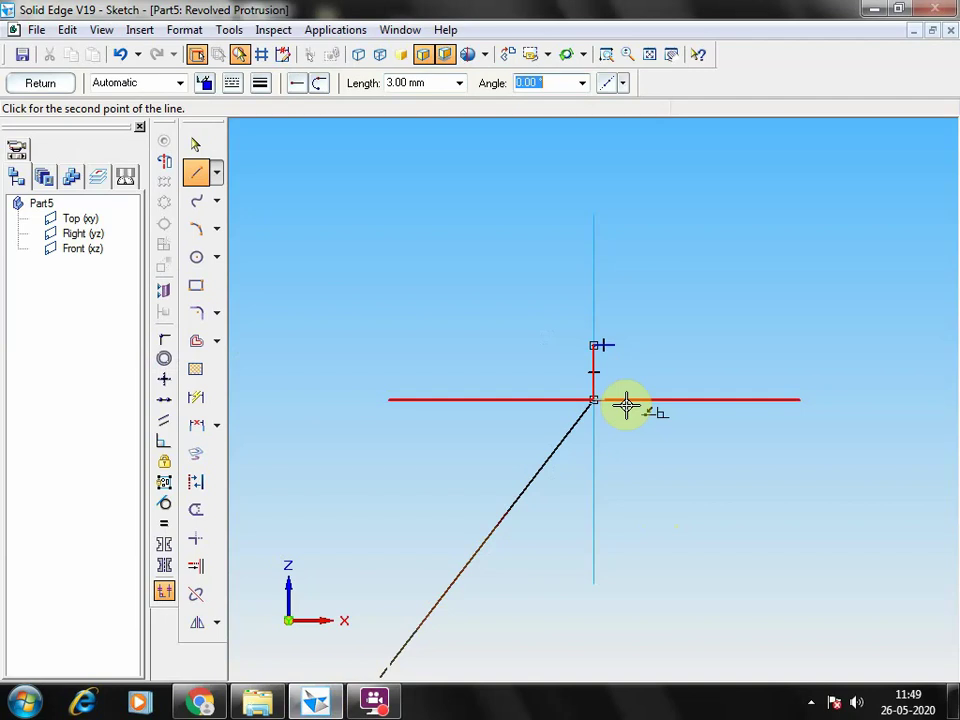
key(Tab)
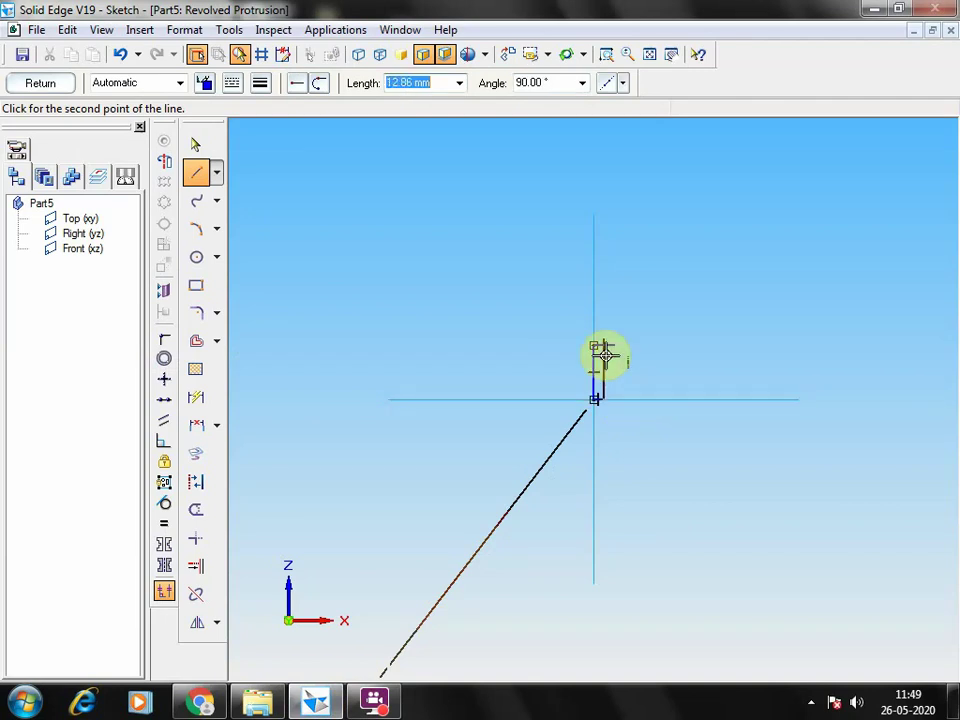
Step: Draw a 13 mm vertical line upward from the free end of the 3 mm line for the shank's side
click(605, 54)
drag(567, 291, 677, 445)
key(Escape)
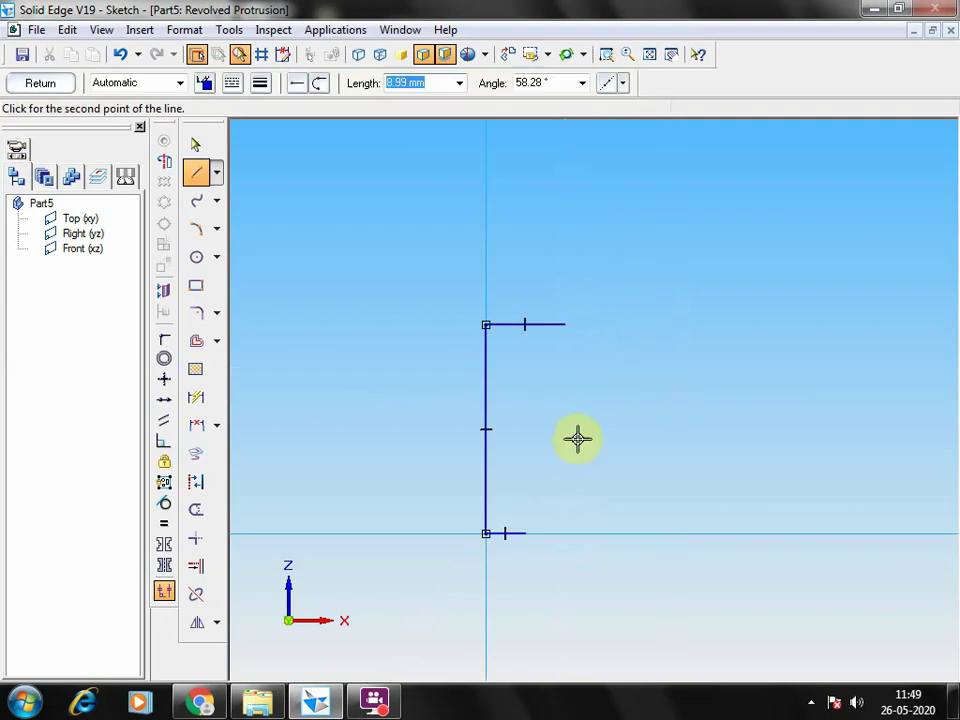
click(204, 702)
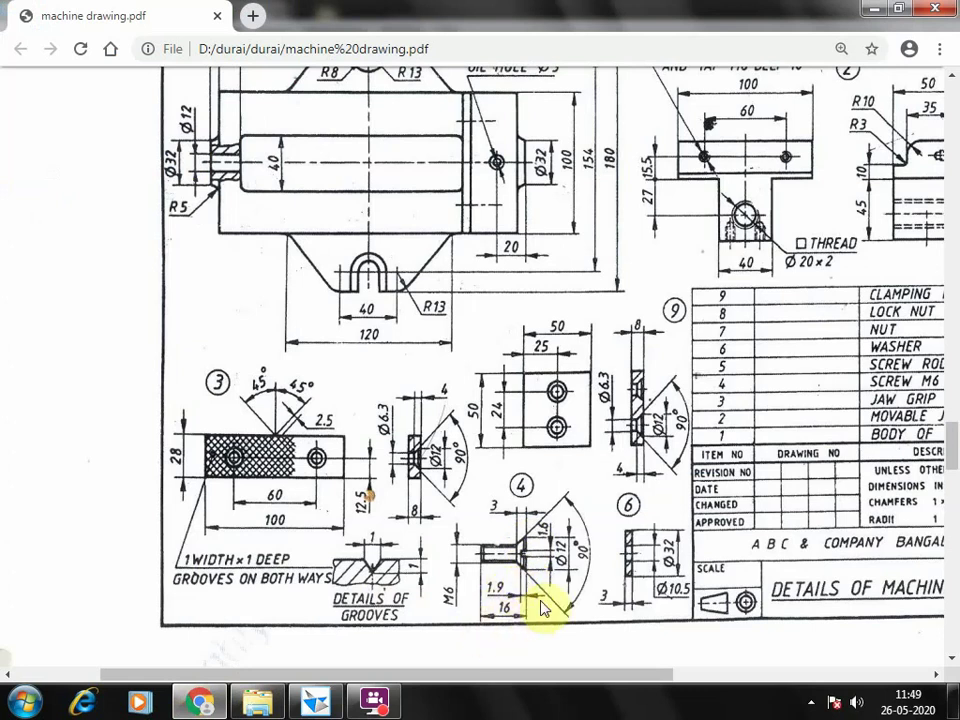
click(316, 700)
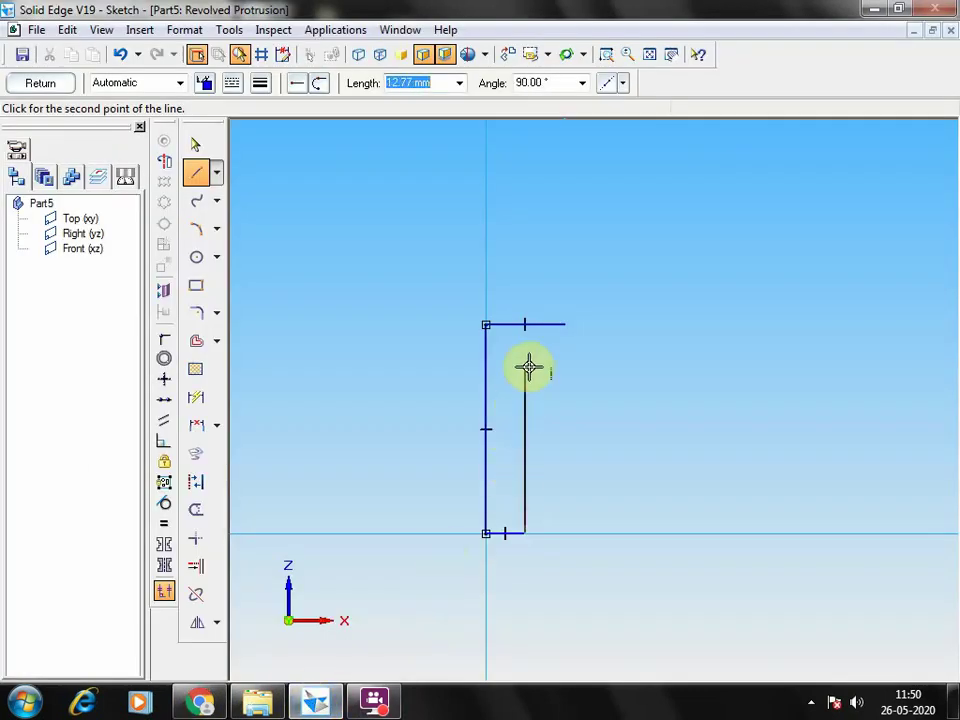
text(13)
key(Tab)
key(Return)
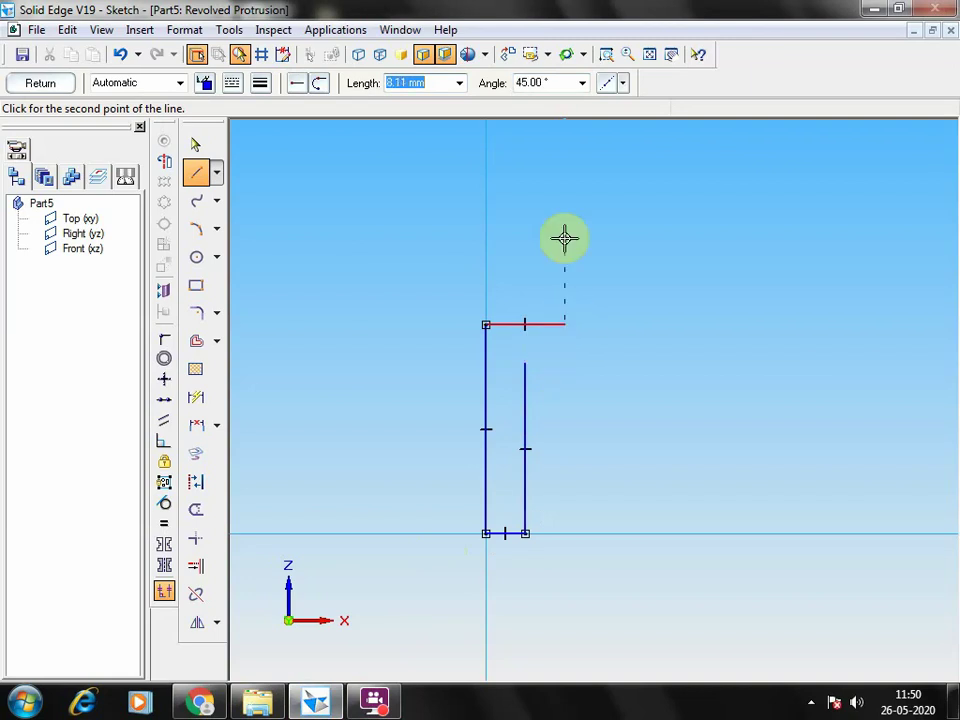
Step: Close the profile with a slanted line from the shank's side to the free end of the head line, and select that line to check it
click(565, 325)
right_click(679, 289)
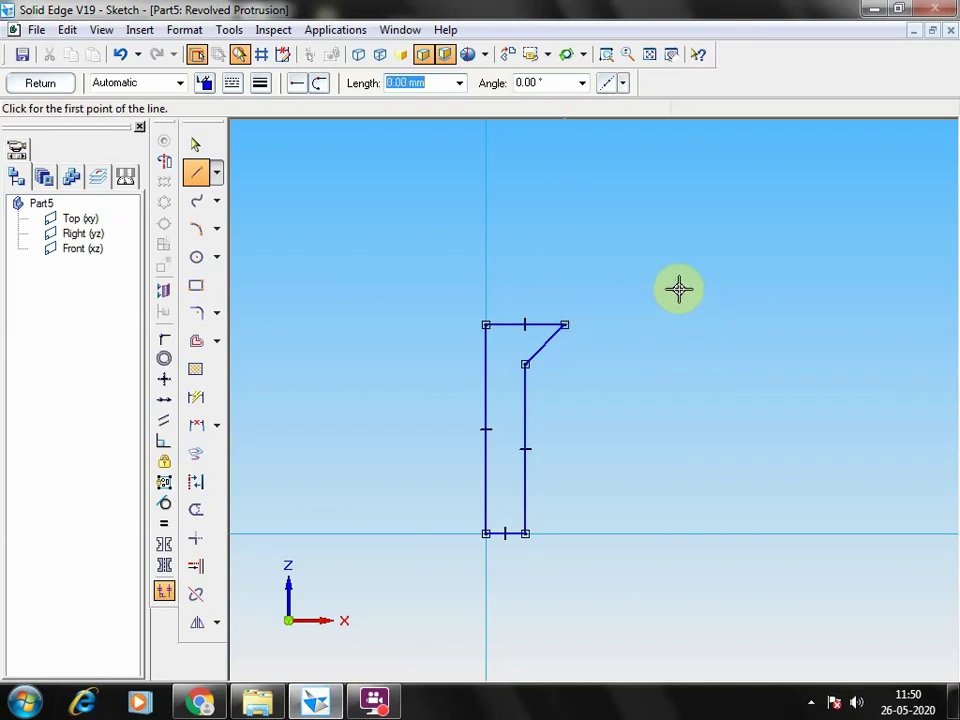
click(196, 145)
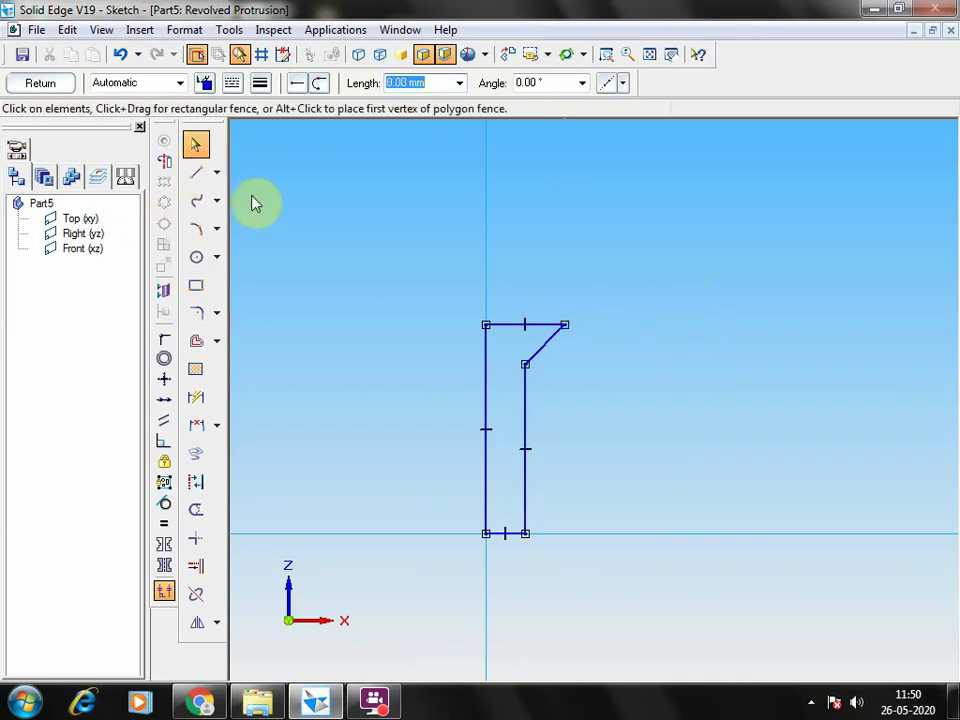
click(545, 344)
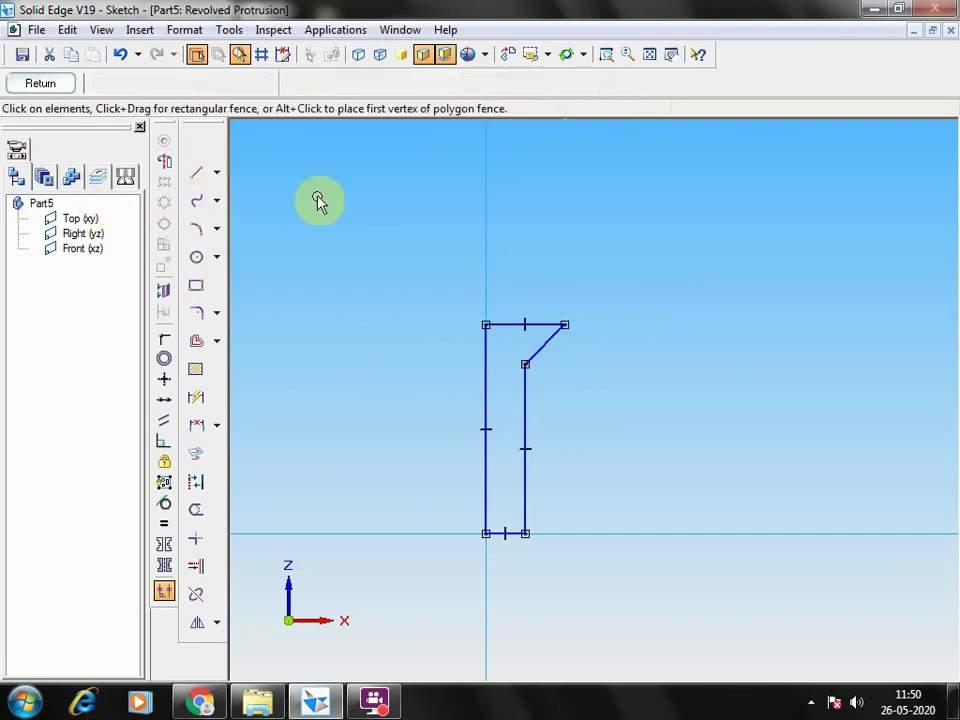
Step: Set the vertical line through the origin as the revolution axis and revolve the screw profile 360° into a solid
click(165, 163)
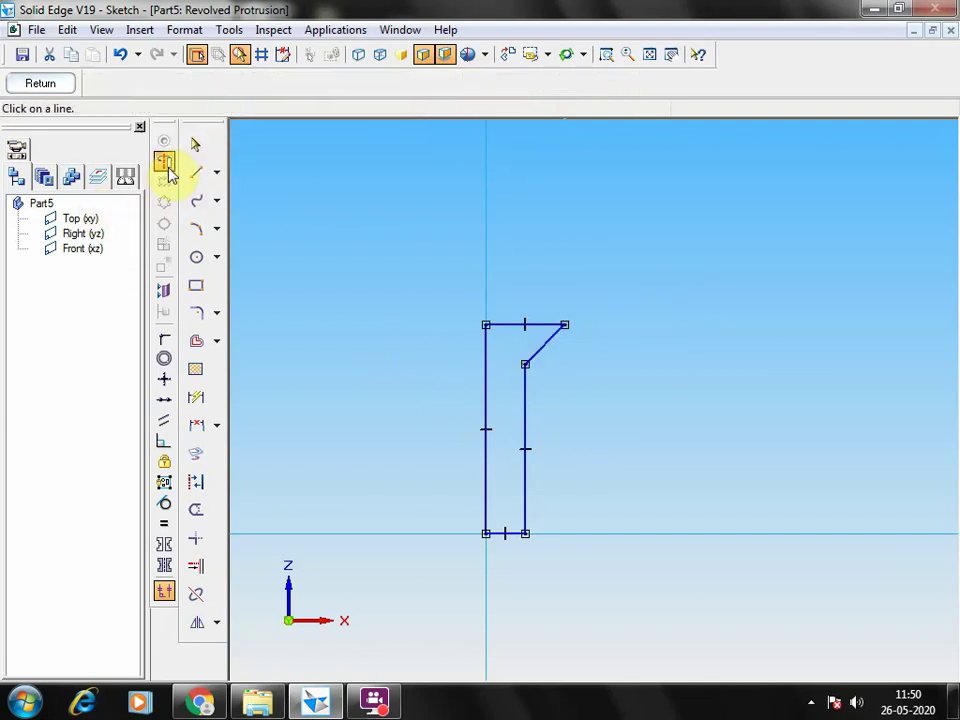
click(486, 396)
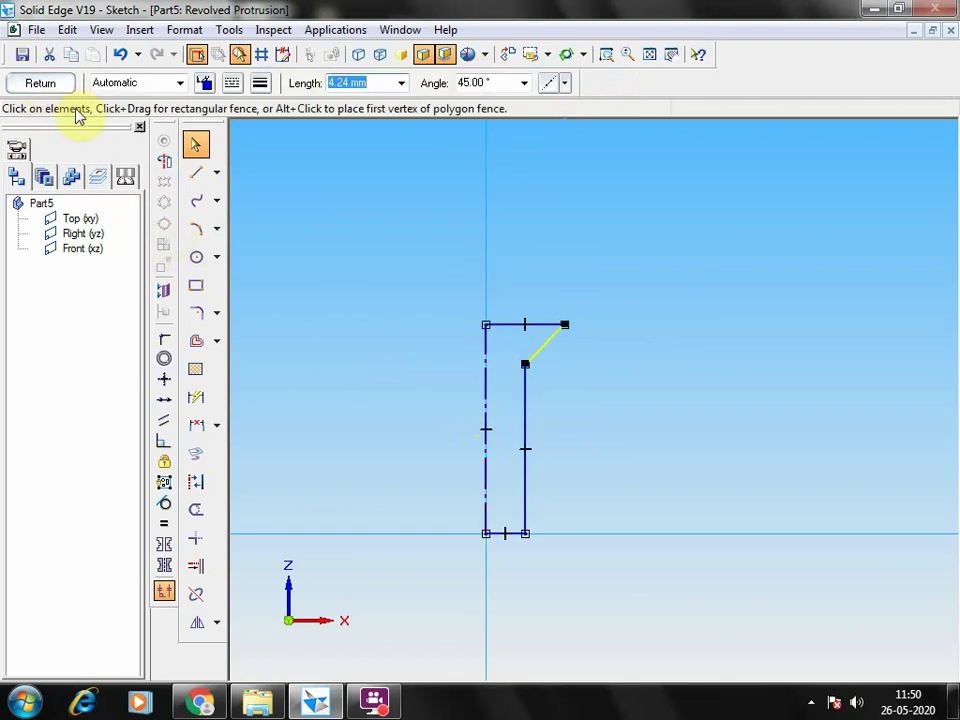
click(42, 86)
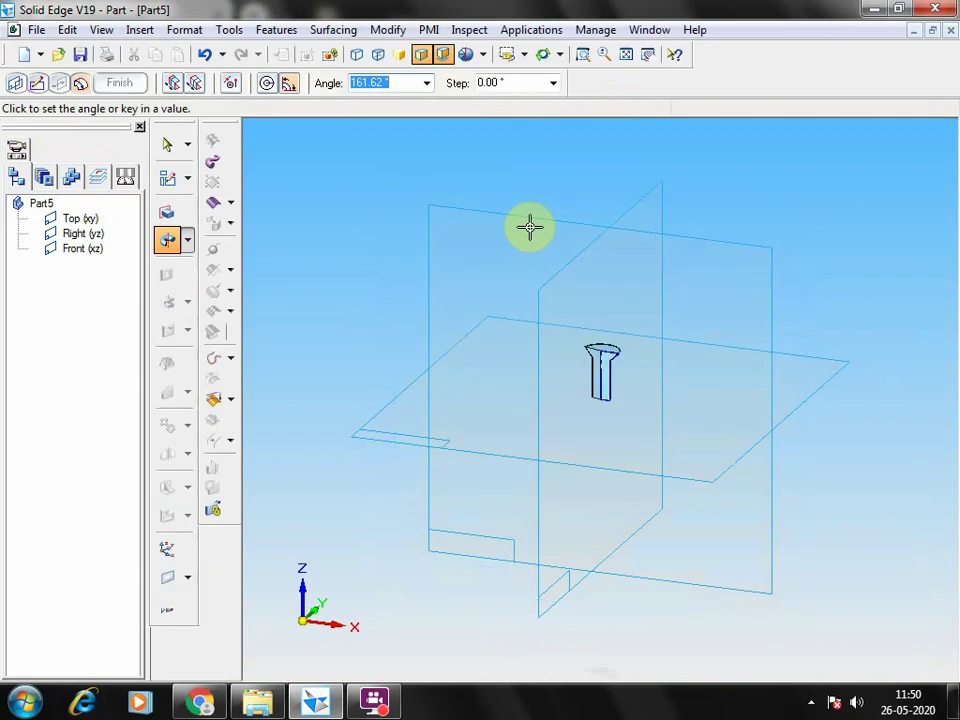
text(360)
key(Return)
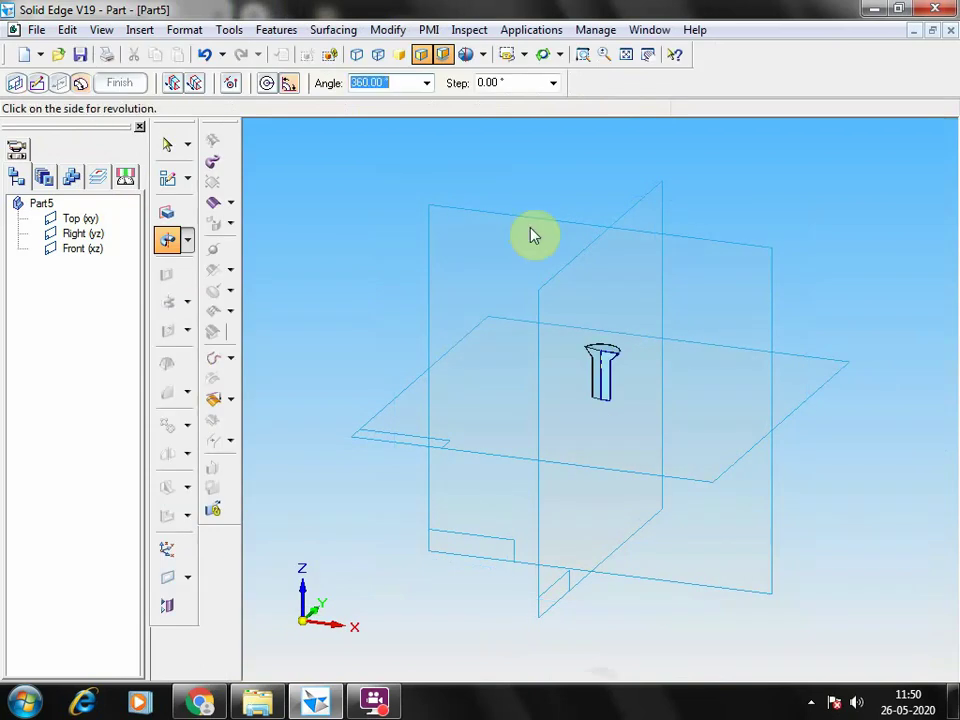
click(883, 428)
right_click(883, 428)
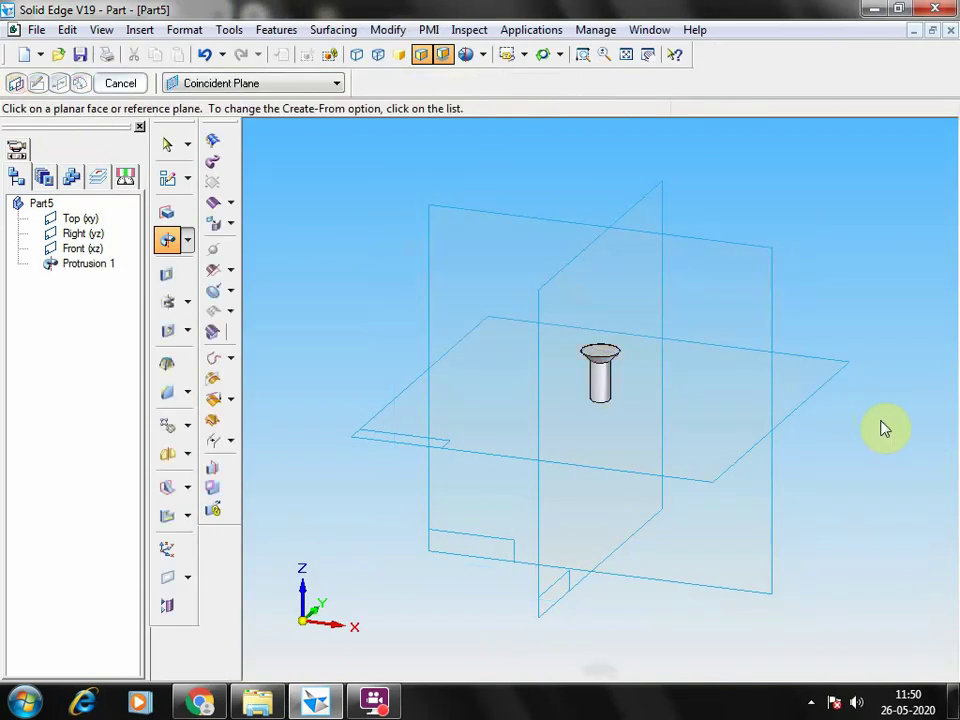
Step: Save the part as "screw M6" in the machine vice video folder
click(30, 33)
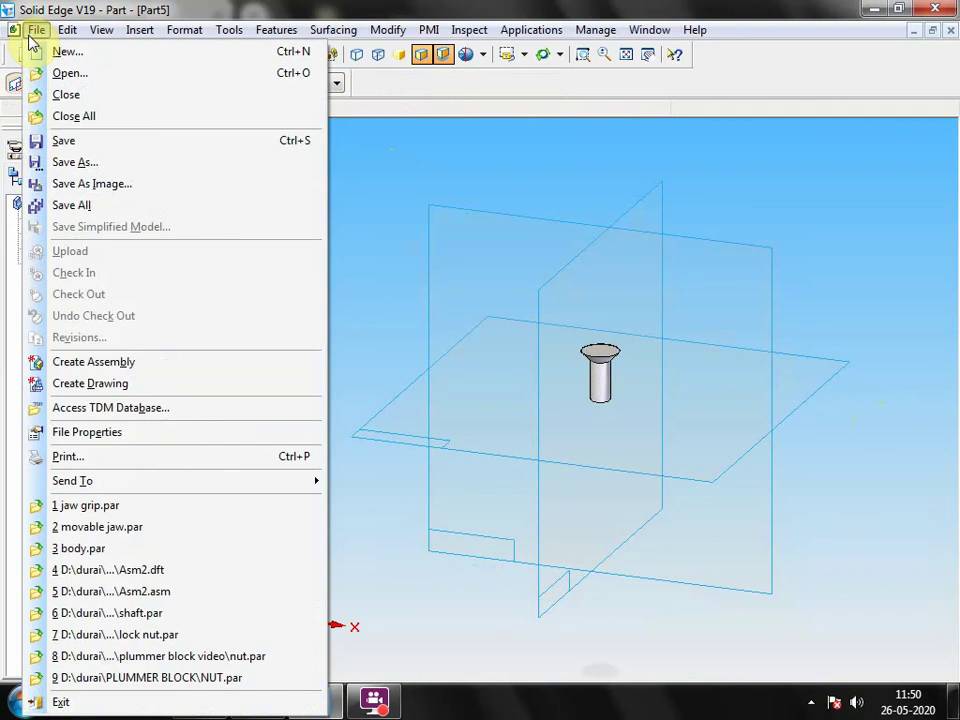
click(72, 163)
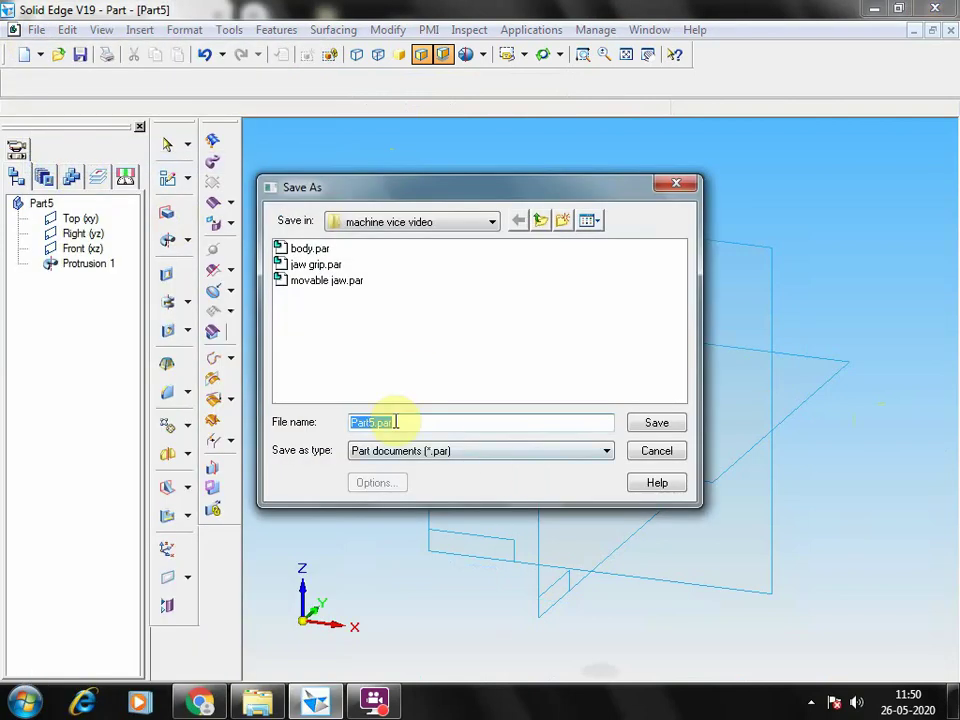
text(screw M6)
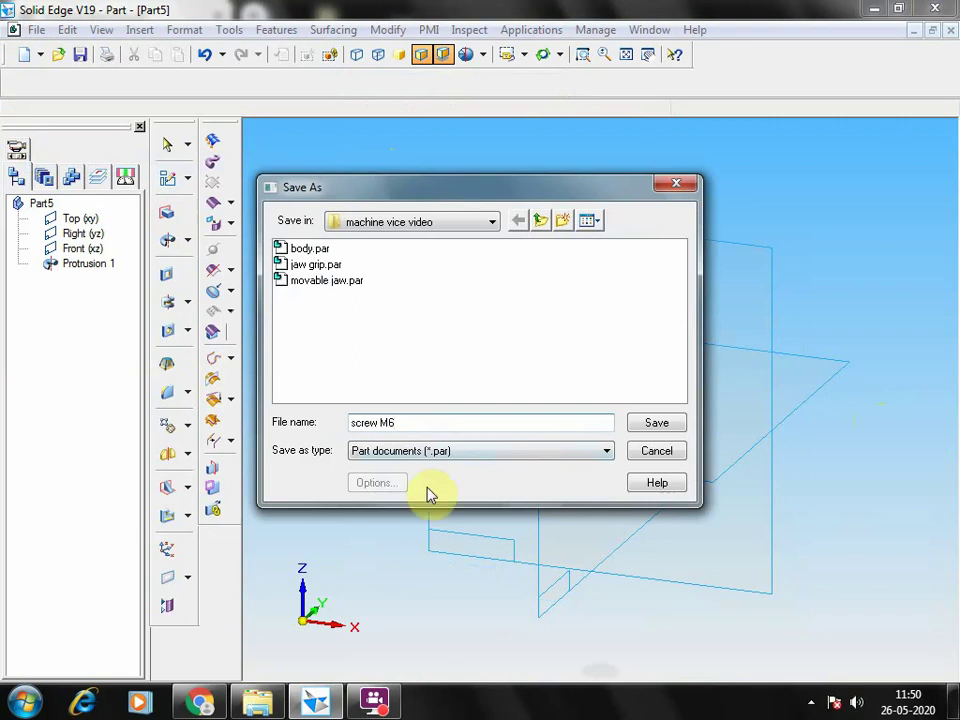
click(656, 424)
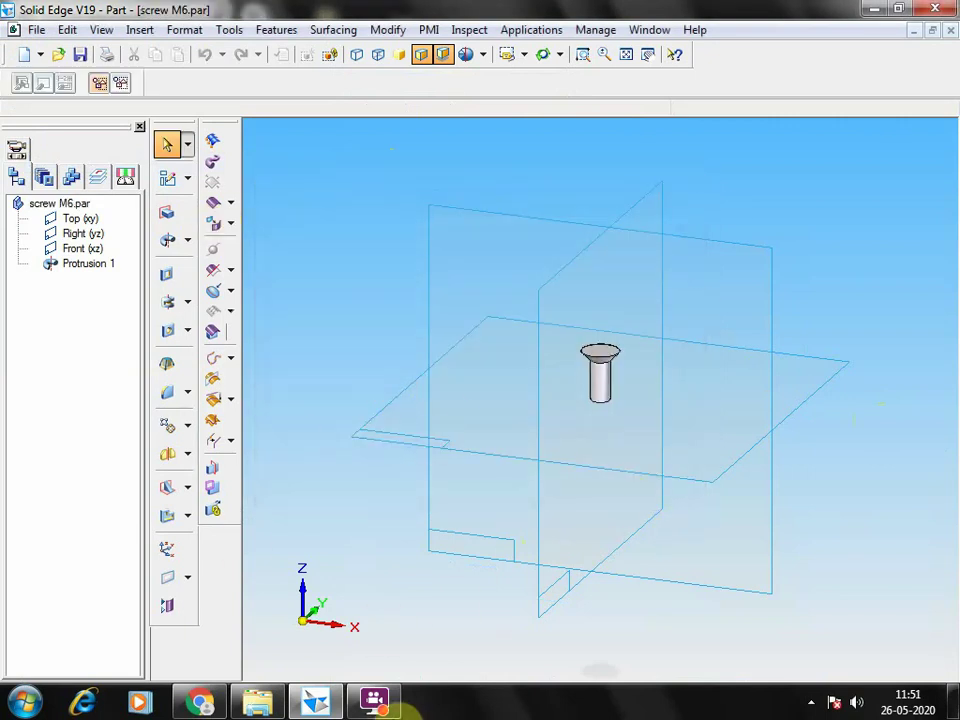
Step: Check the screw's slot on the machine drawing, start a cutout on the head's top face, and draw a 0.8 mm +X line from the Y axis beyond the head
click(199, 701)
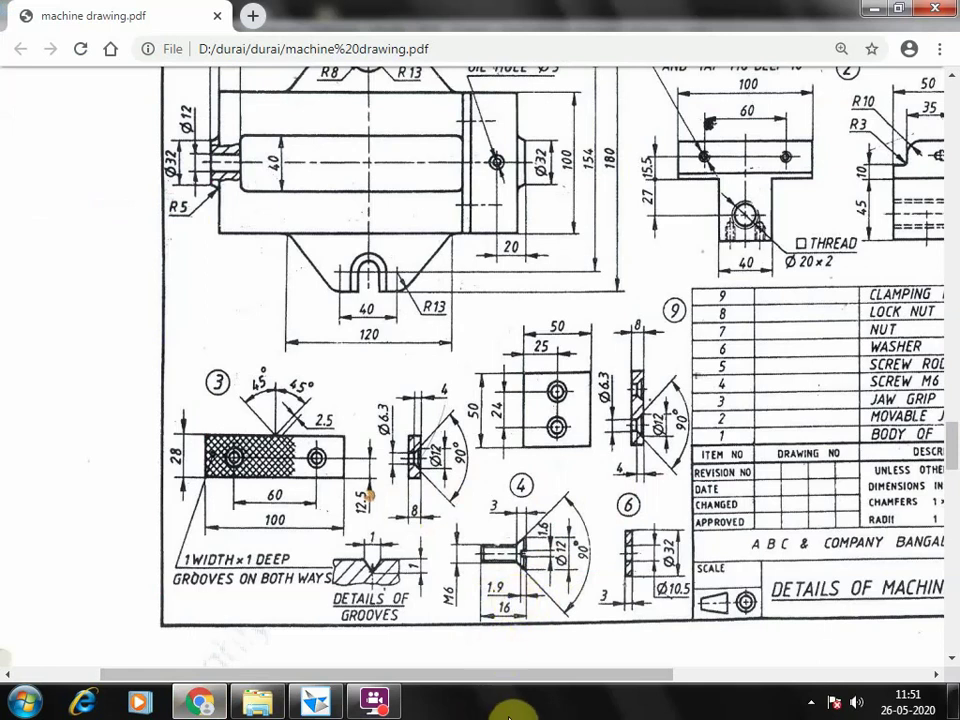
click(315, 700)
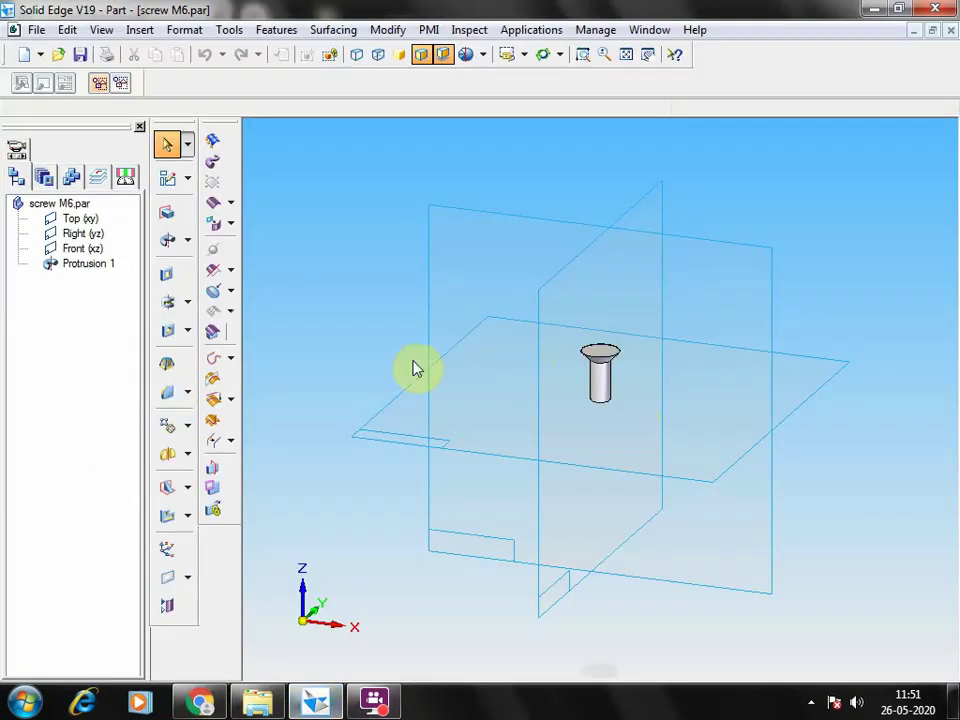
click(166, 280)
click(626, 364)
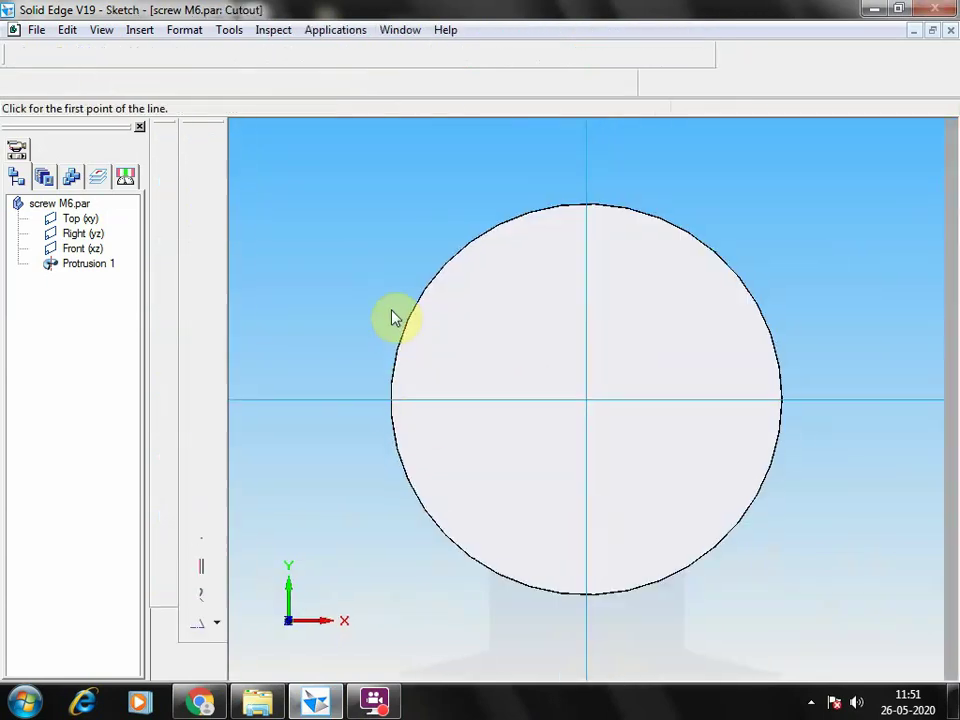
click(594, 163)
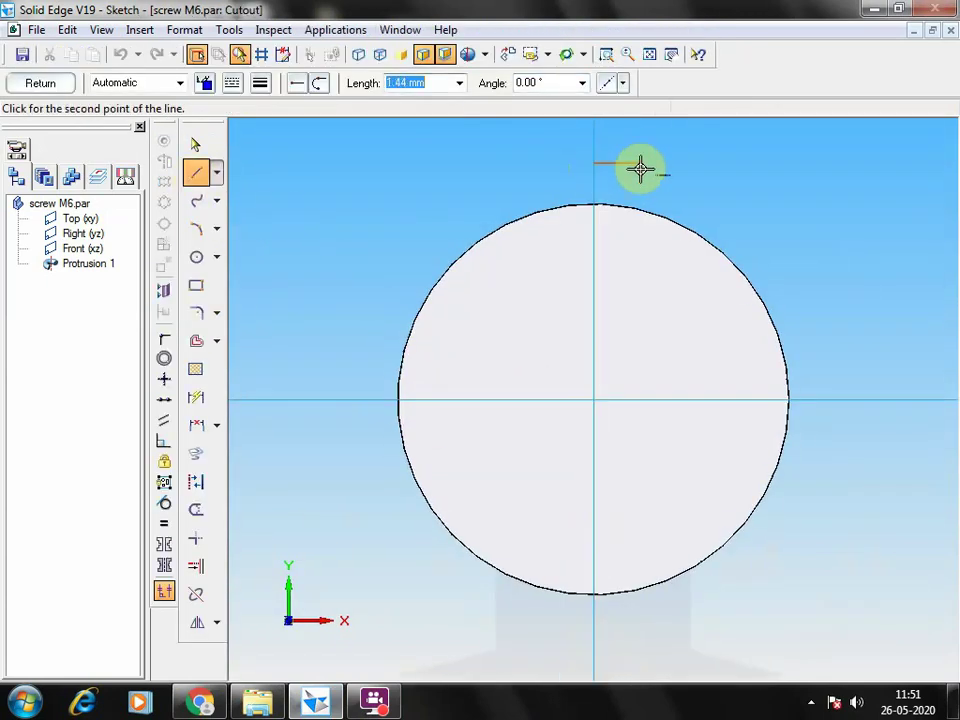
text(.8)
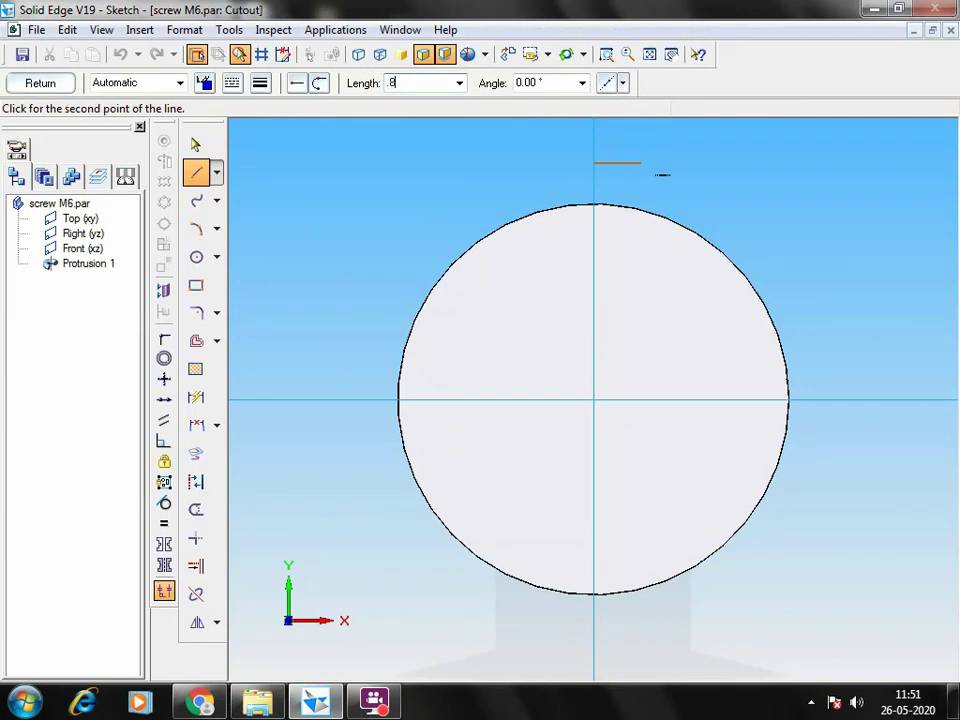
key(Tab)
click(641, 168)
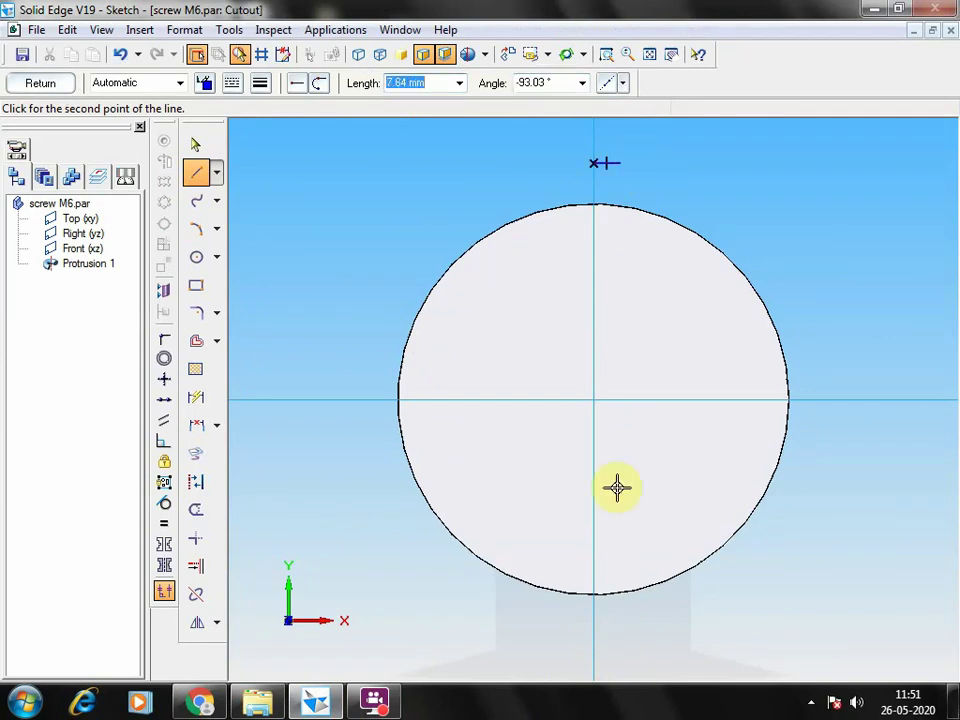
Step: Continue the slot outline with a vertical line past the head's opposite edge, a 1.6 mm line in -X, and a parallel vertical line back
click(621, 619)
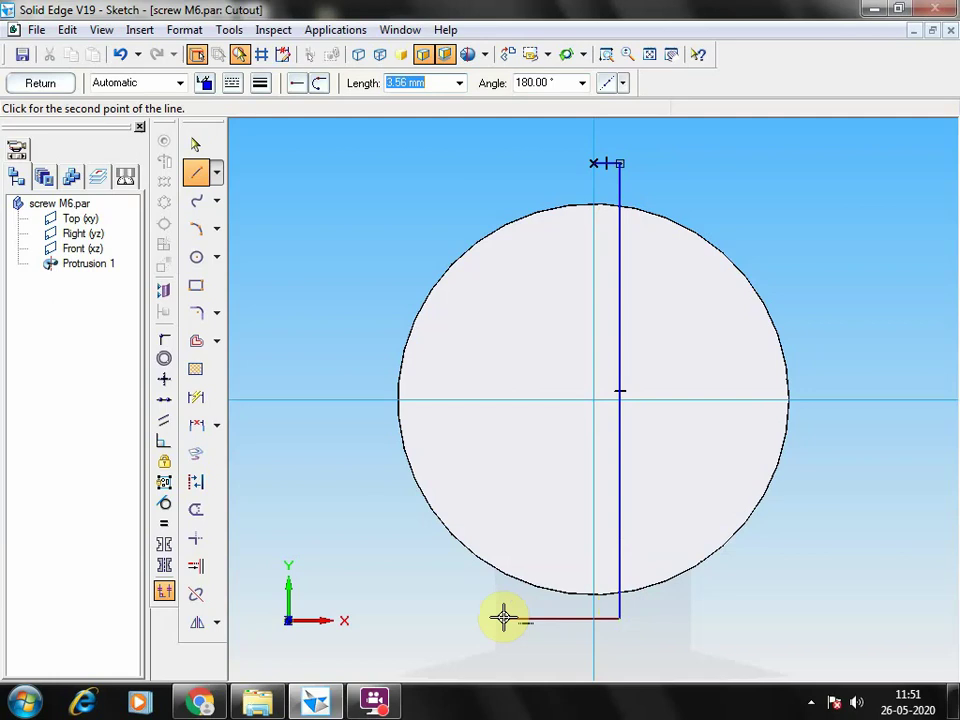
text(1.6)
key(Tab)
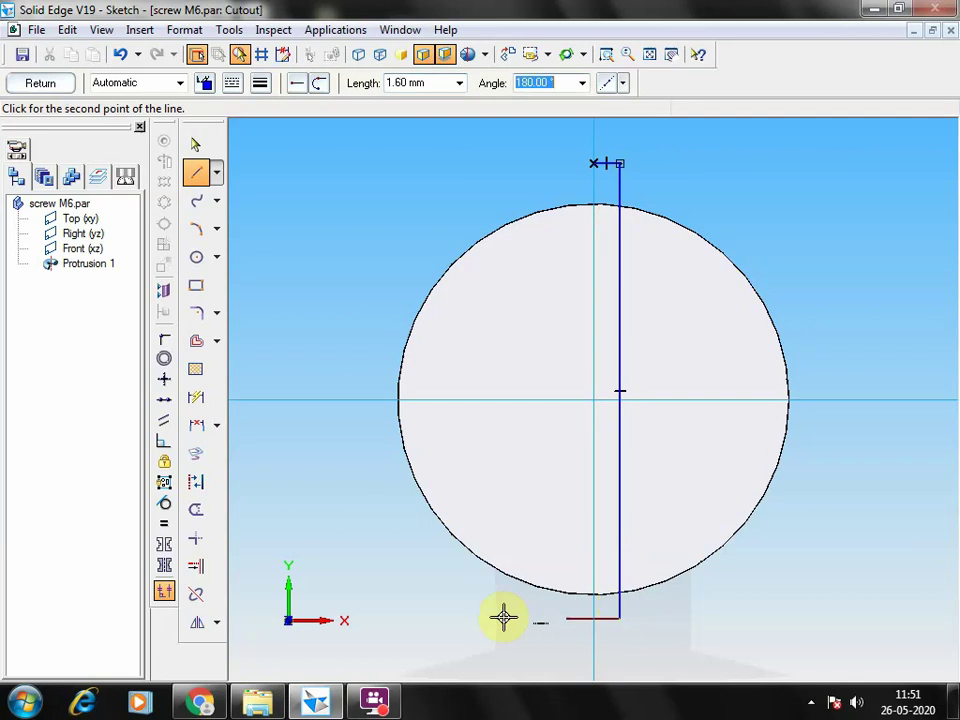
click(503, 617)
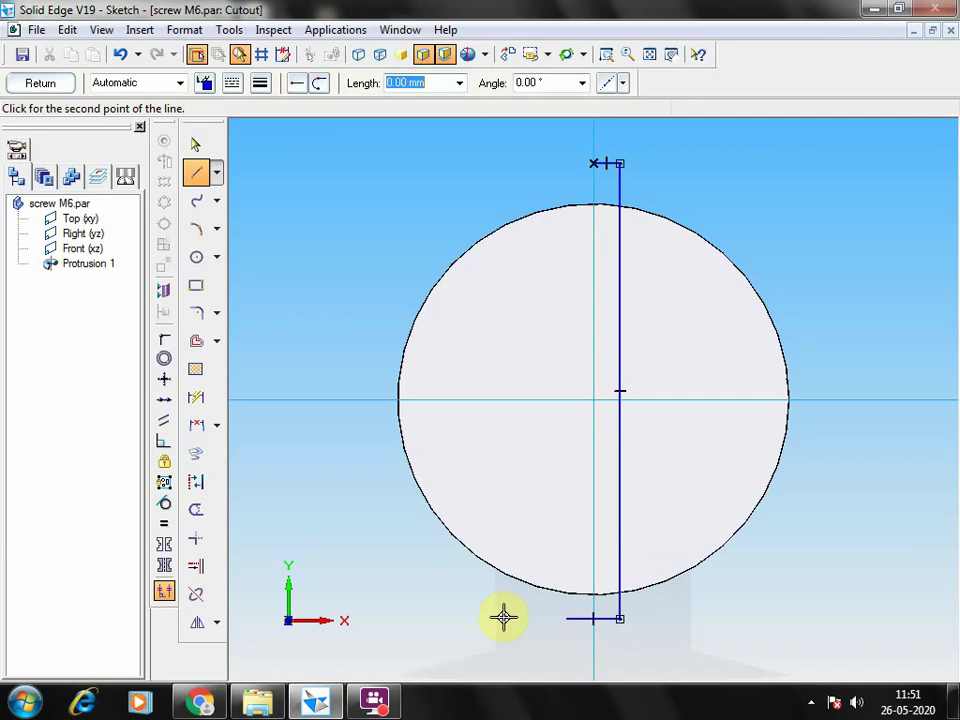
click(567, 145)
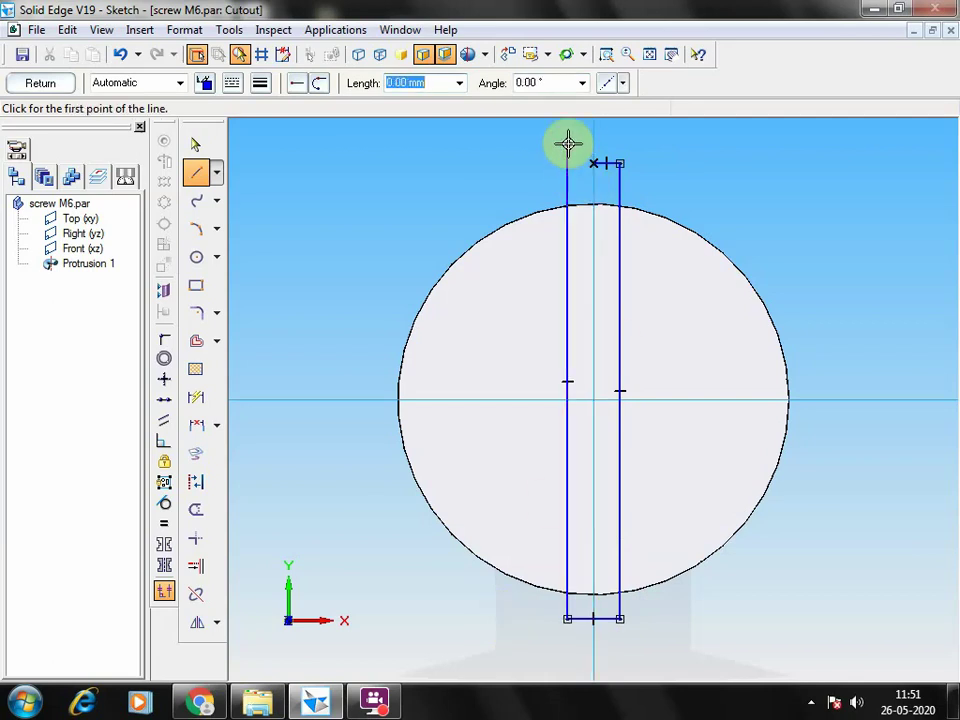
Step: Extend the 0.8 mm line to the opposite slot side and trim that side's overhang to close the rectangle
click(196, 566)
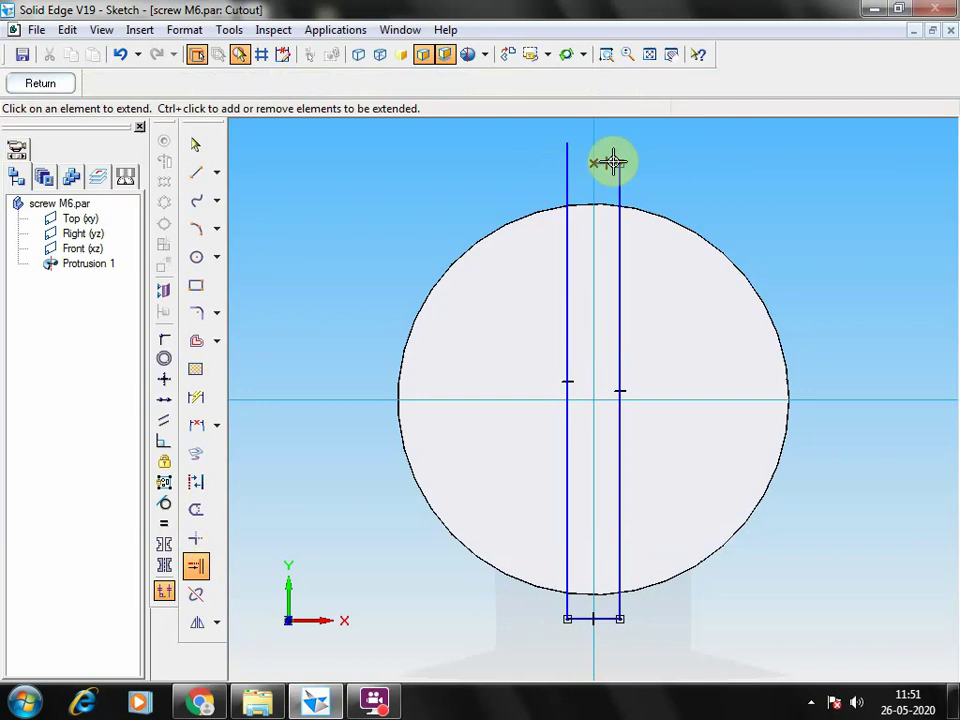
click(600, 163)
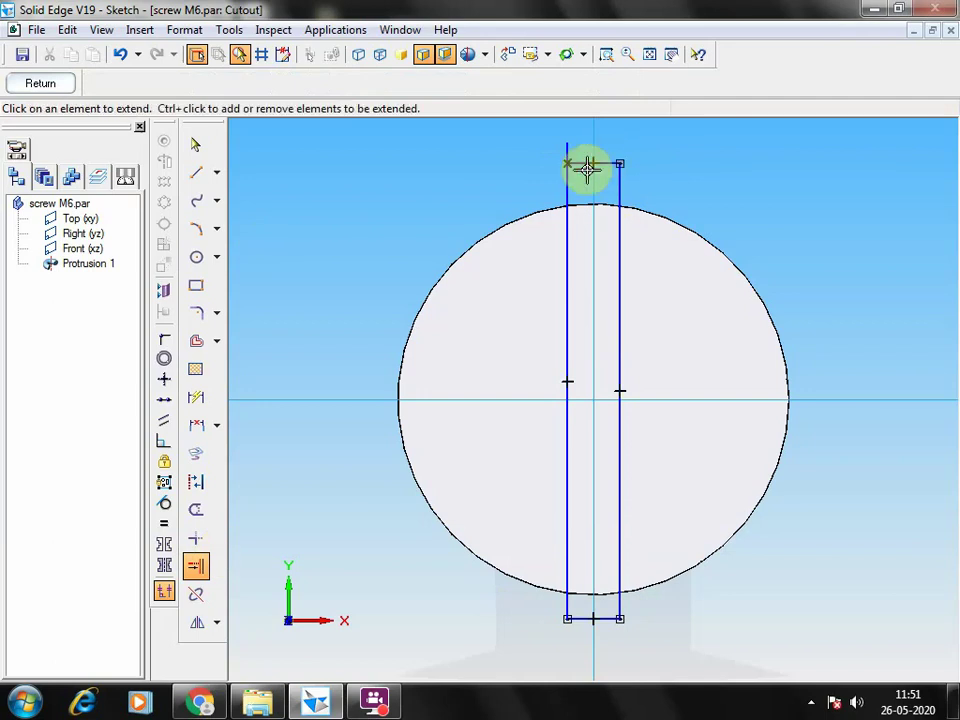
click(195, 509)
click(561, 147)
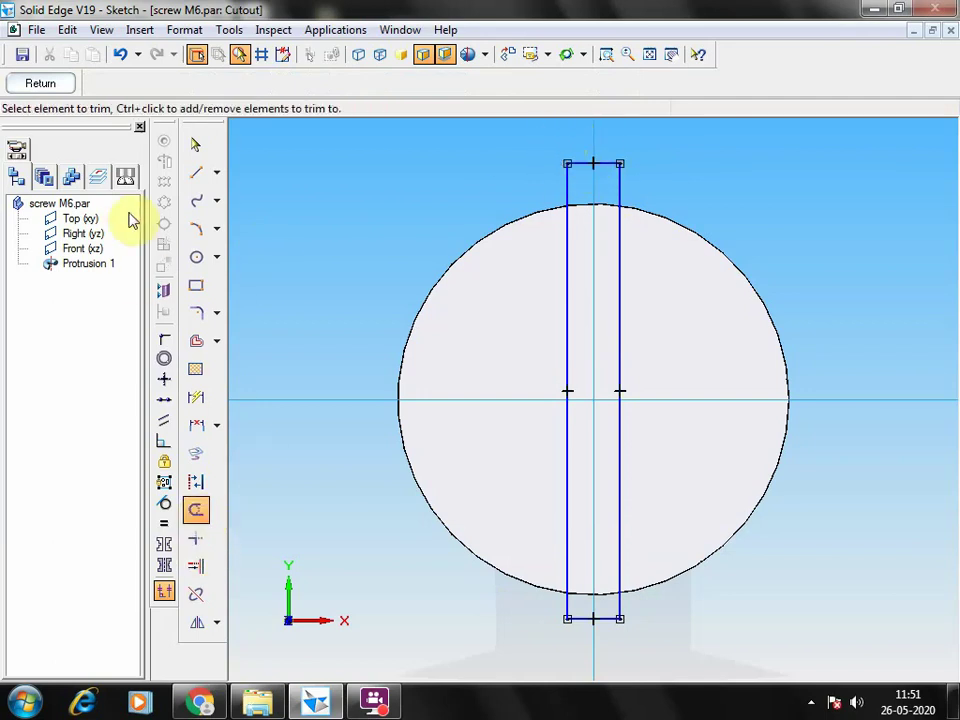
Step: Finish the slot sketch, check the slot depth on the machine drawing, and cut the slot 1.9 mm deep into the screw head
click(63, 89)
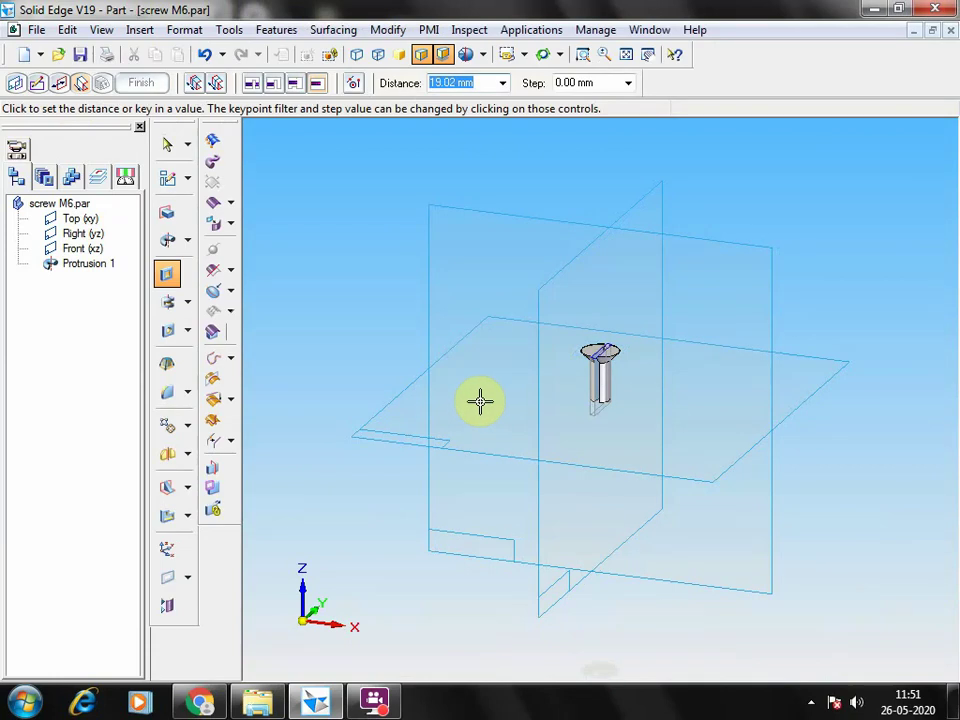
click(201, 703)
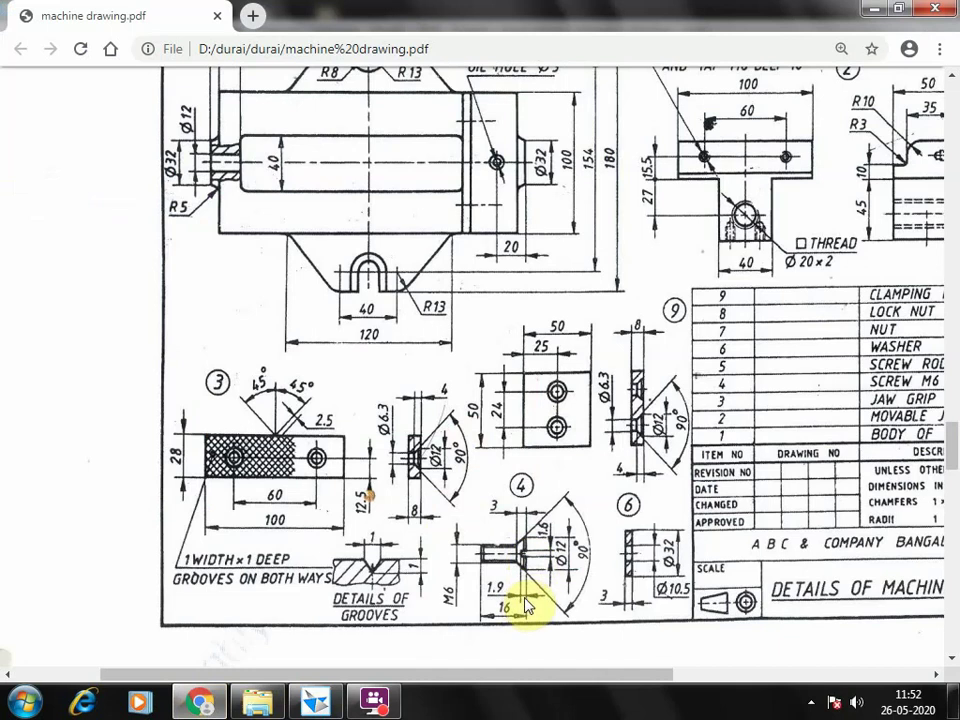
click(316, 703)
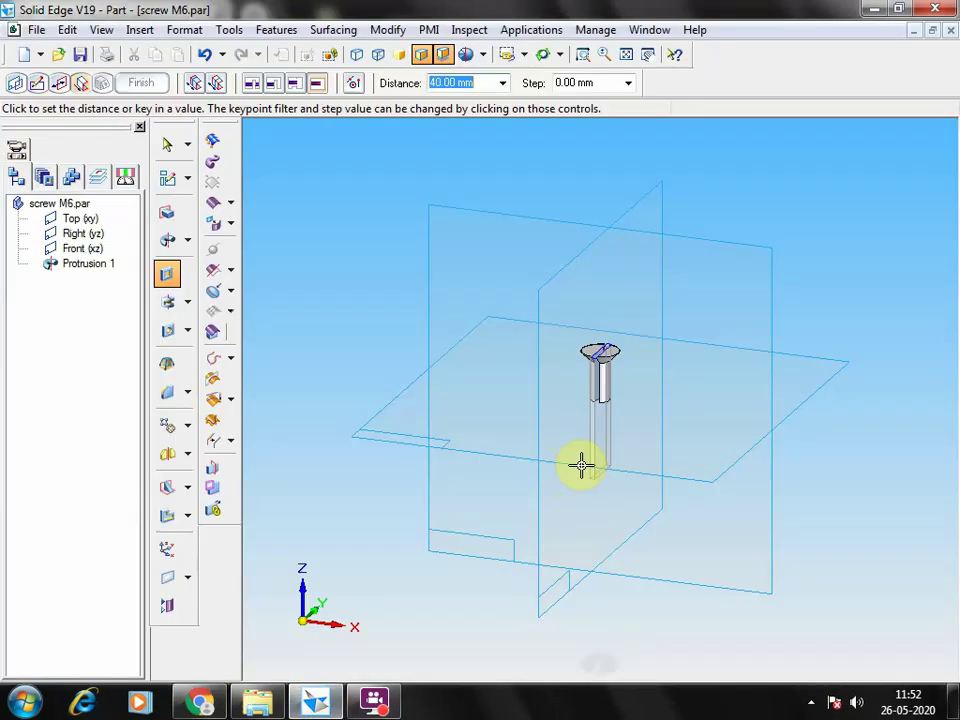
text(1.9)
key(Return)
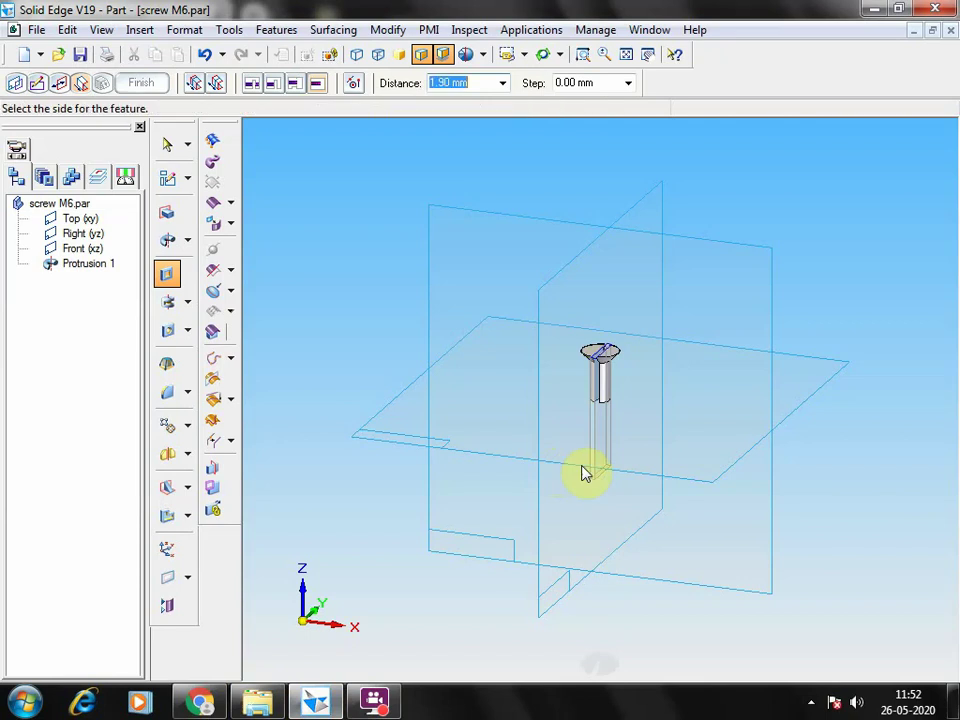
click(625, 404)
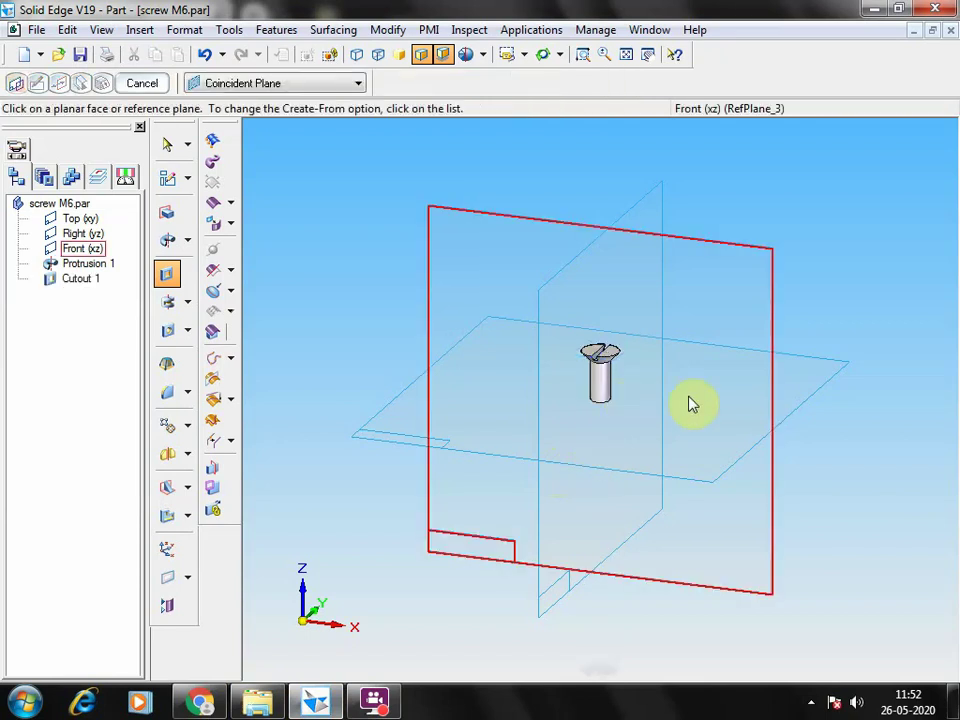
Step: Save the slotted screw under the same name, overwriting screw M6.par
click(38, 32)
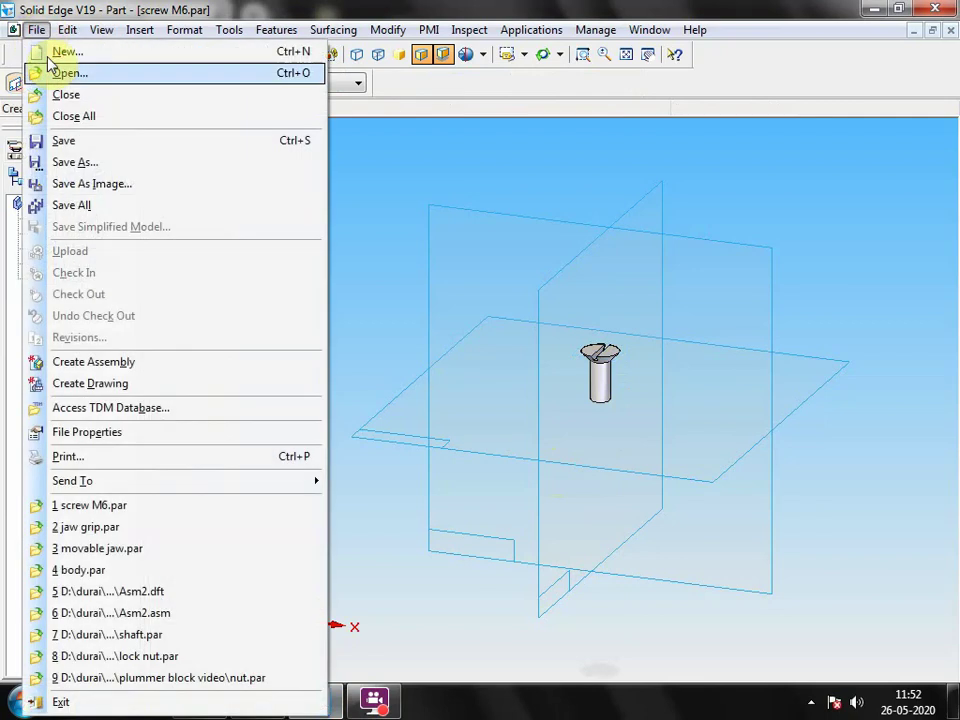
click(82, 165)
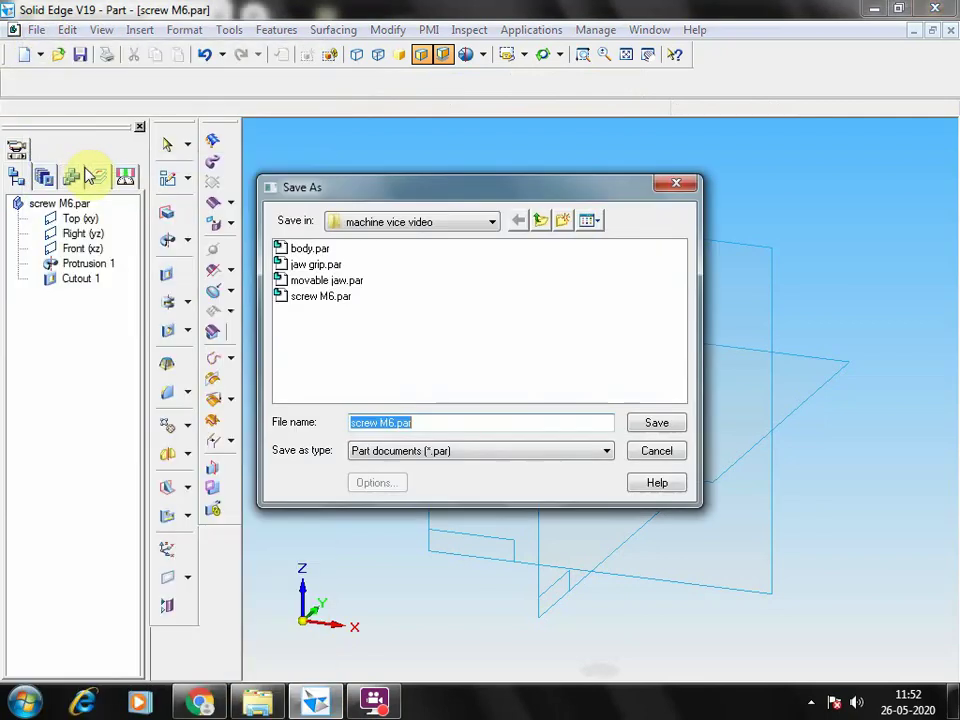
click(656, 423)
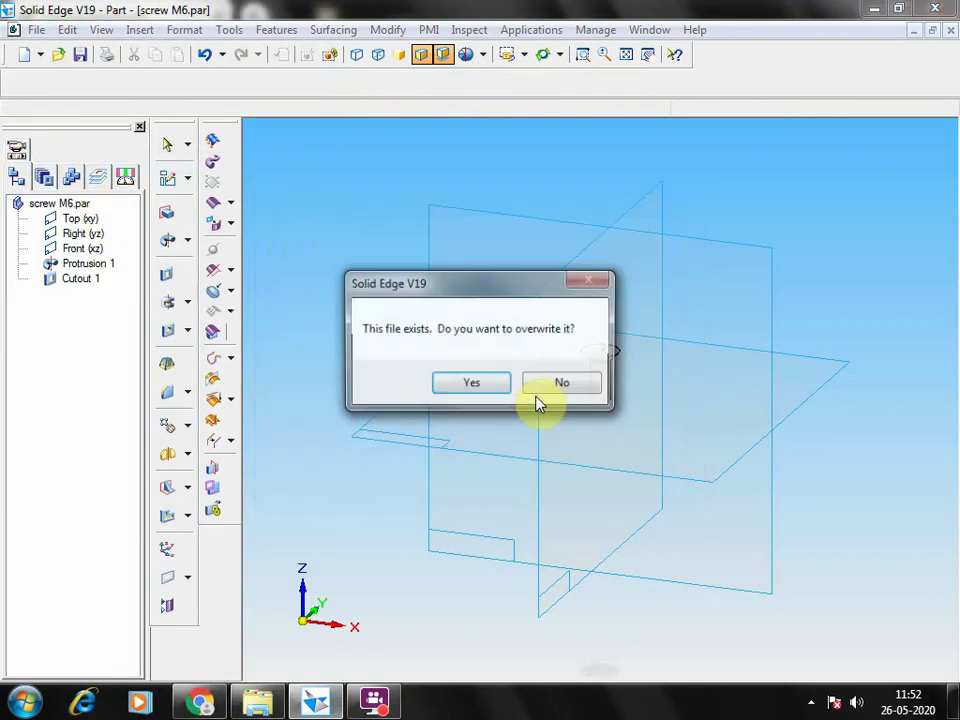
click(471, 386)
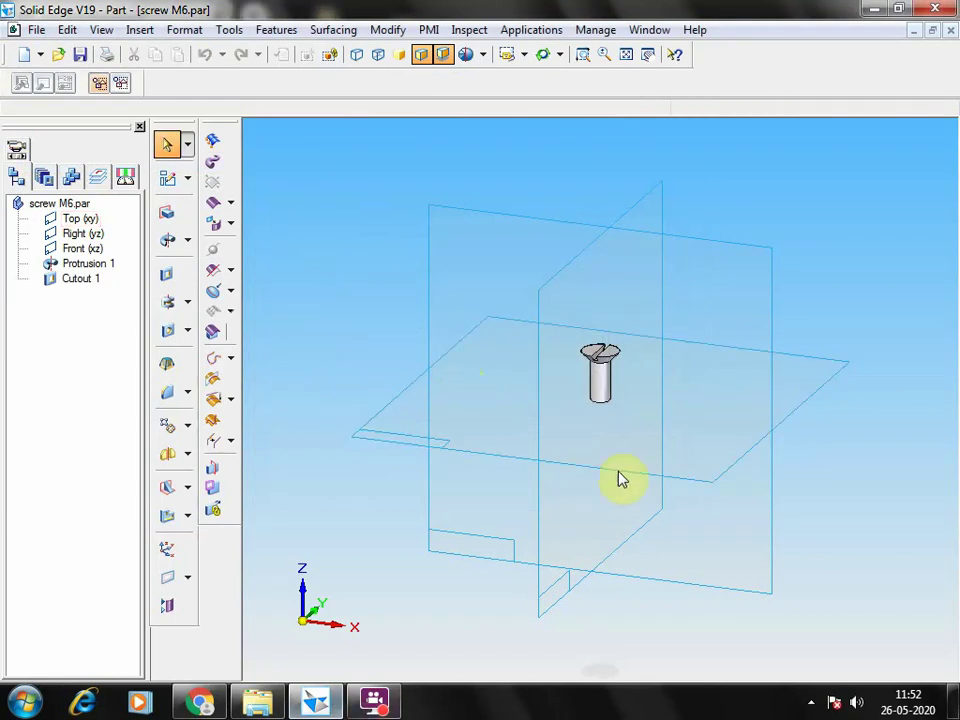
Step: Add a straight M6 thread to the screw's shank from its lower end to the cylinder extent, and save and close the part
click(187, 338)
click(238, 350)
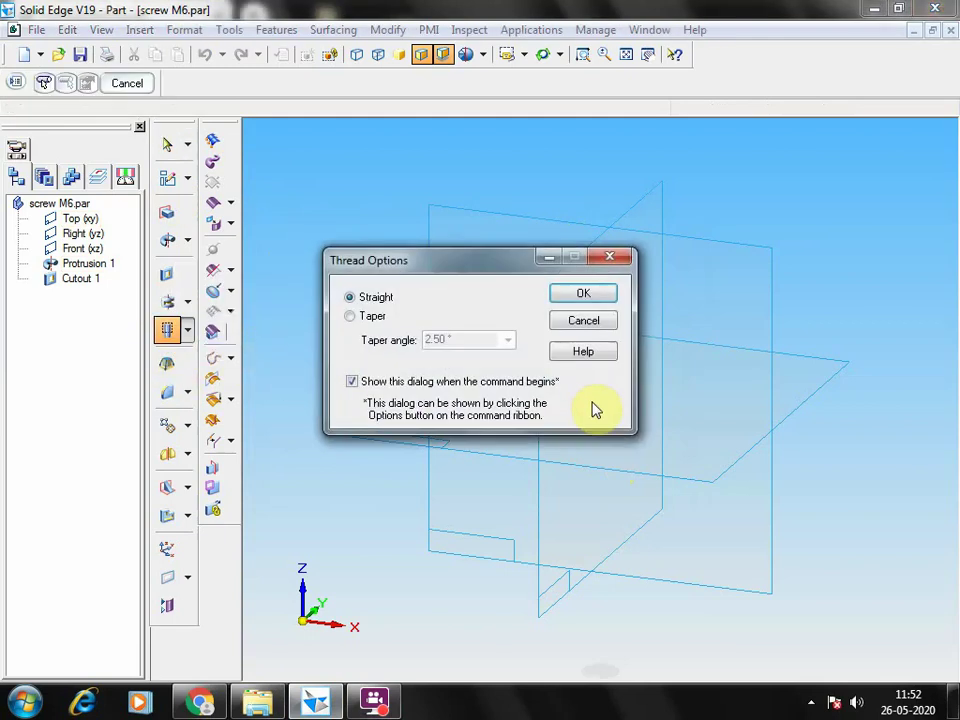
click(583, 295)
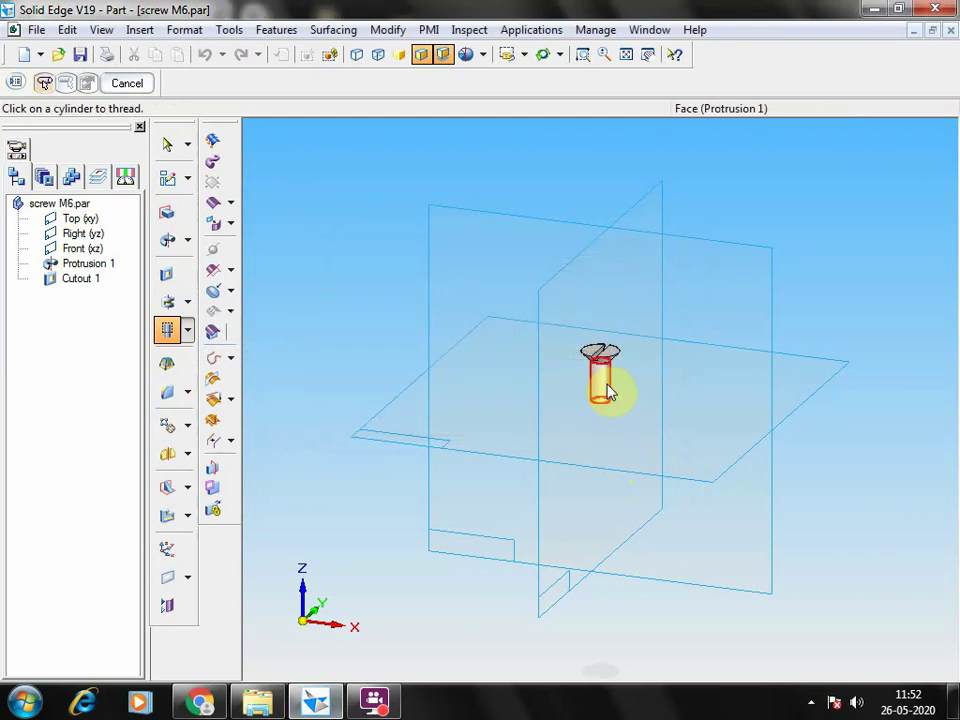
click(612, 395)
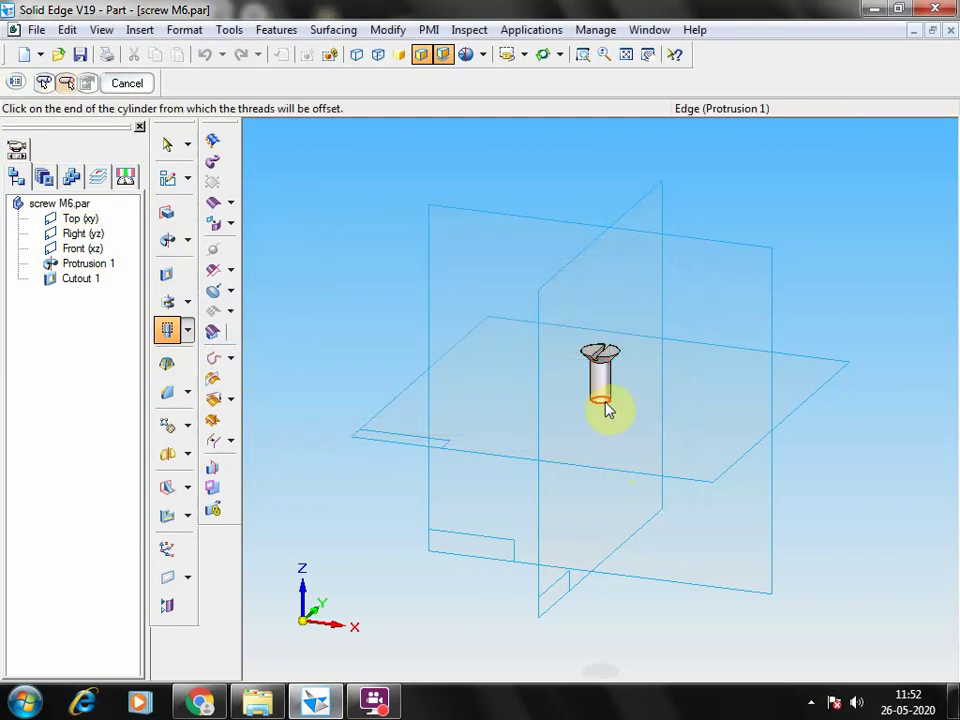
click(607, 406)
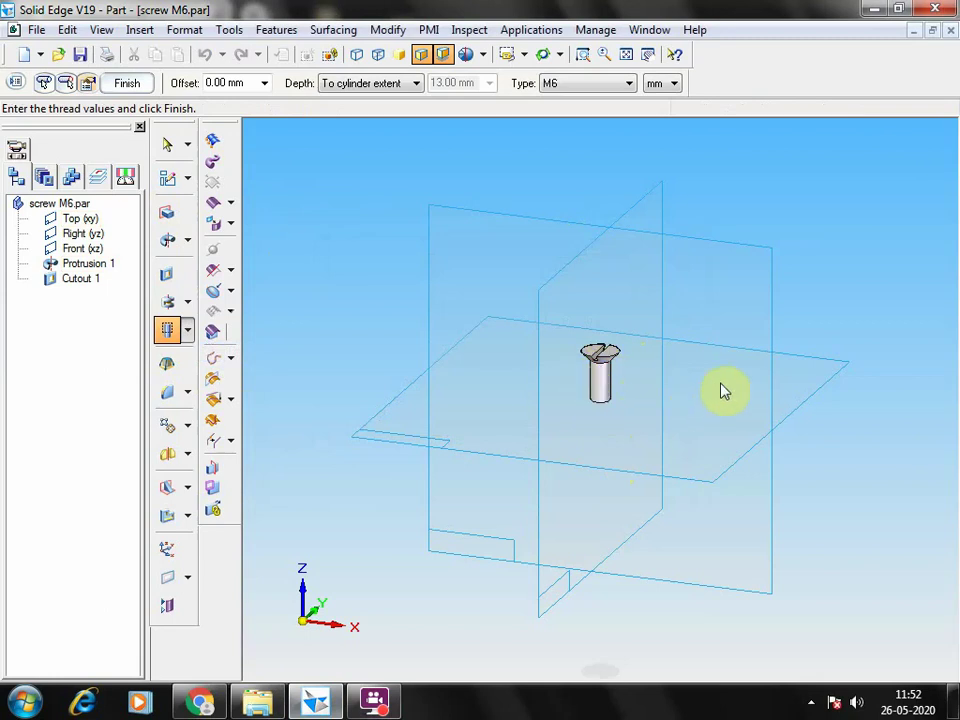
key(Return)
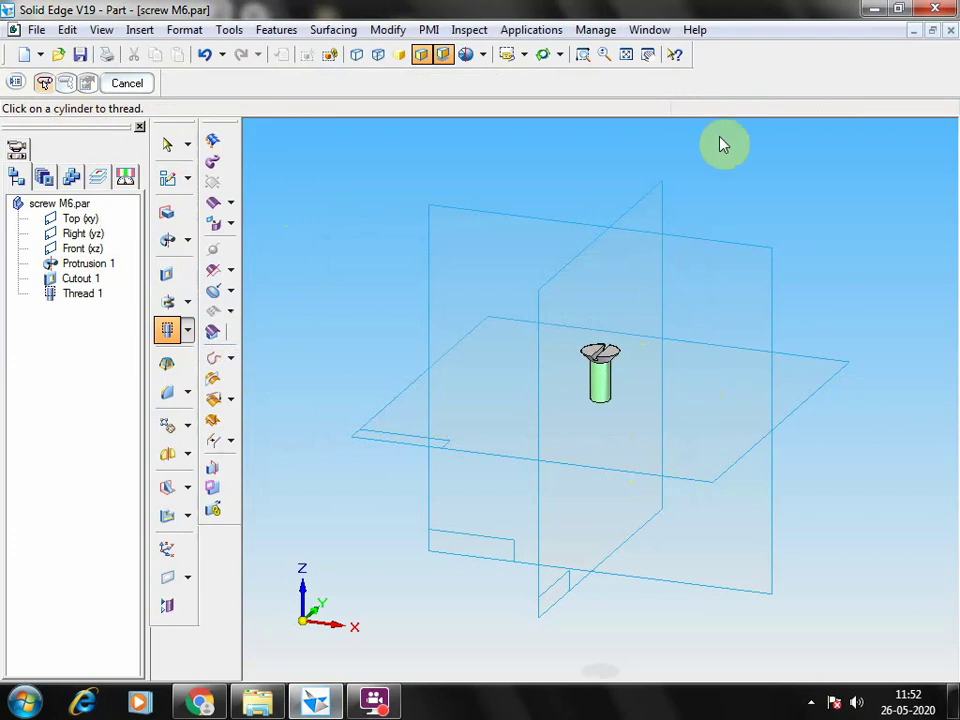
click(78, 54)
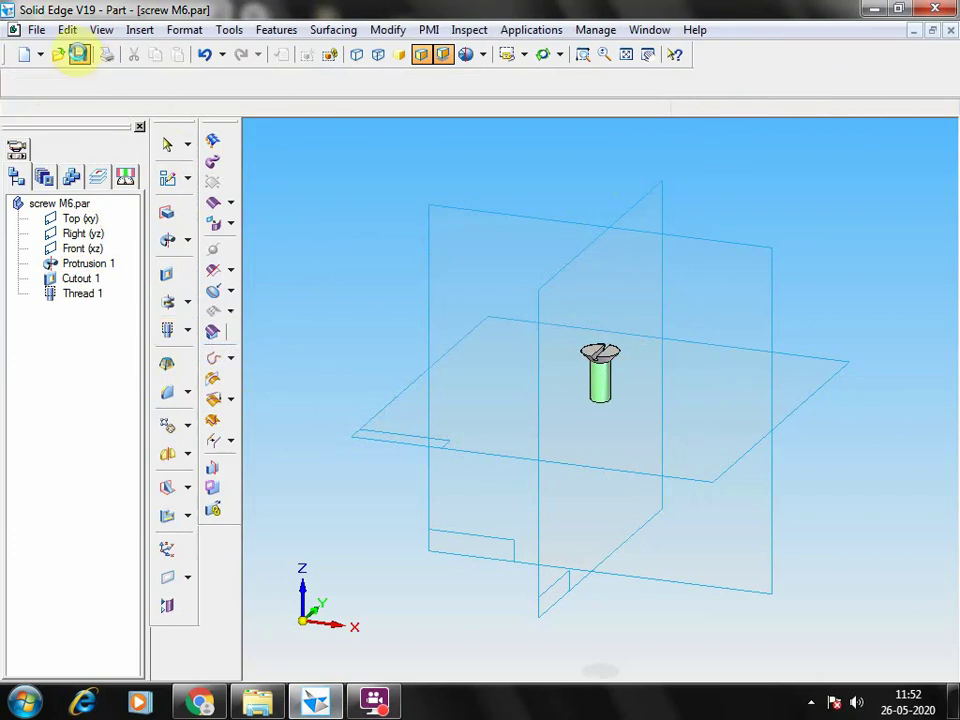
click(949, 30)
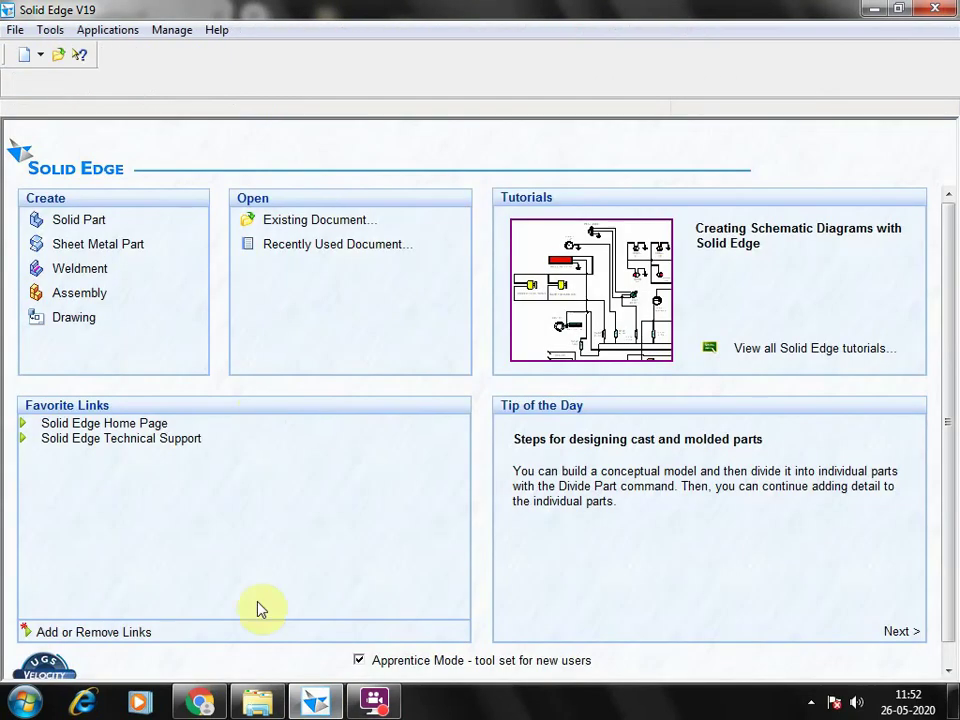
Step: Find the screw rod, item 5, on the machine drawing and examine its dimensions
click(200, 701)
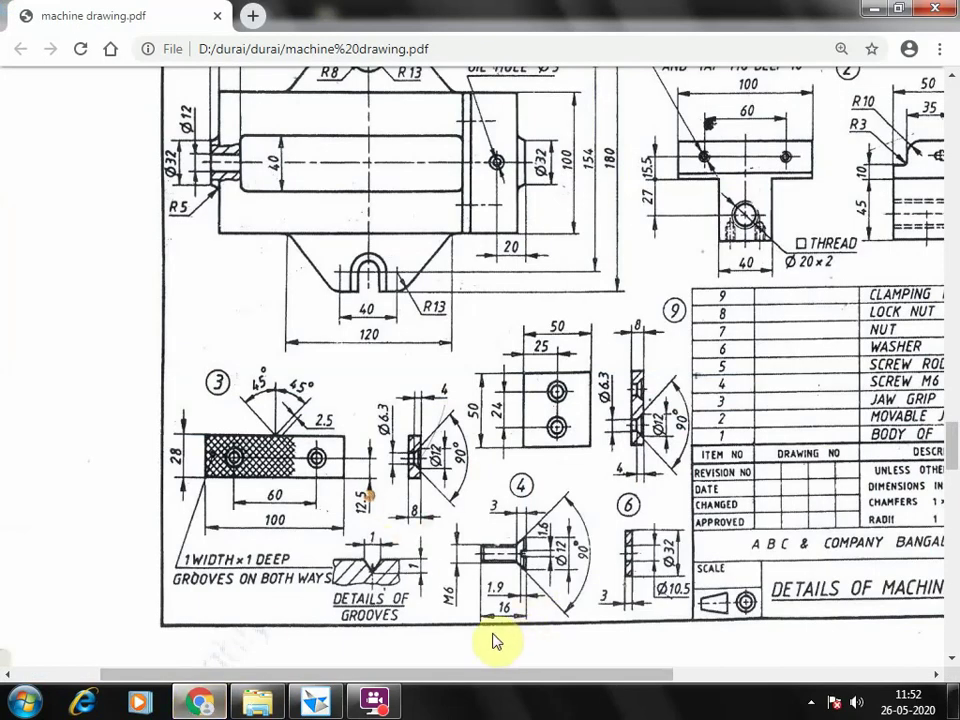
mouse_move(467, 676)
mouse_down()
mouse_move(514, 686)
mouse_move(735, 672)
mouse_up()
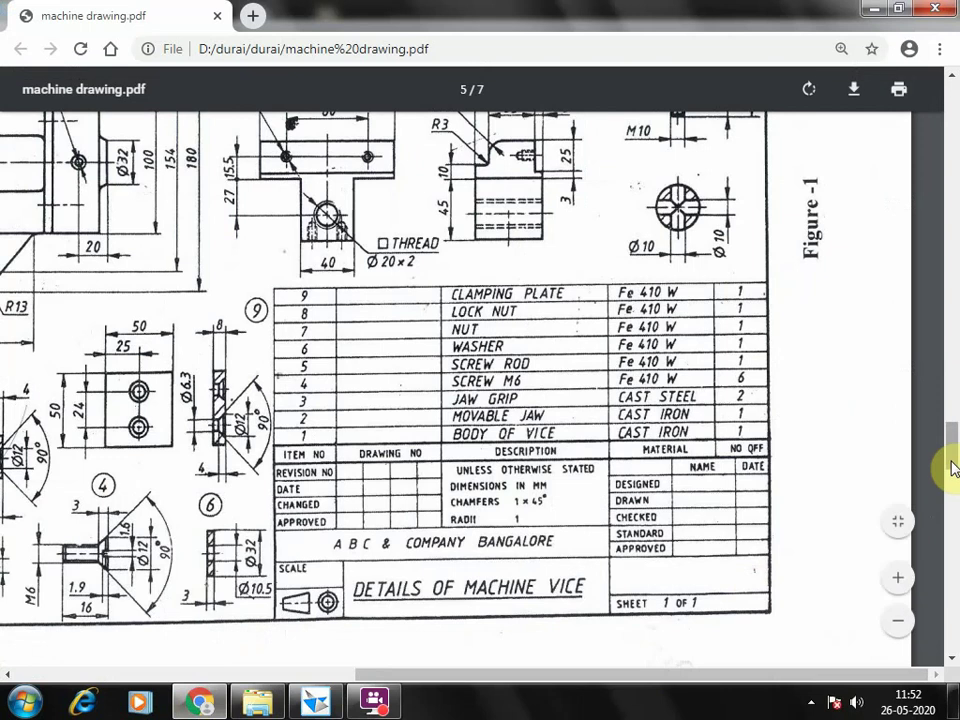
mouse_move(952, 468)
mouse_down()
mouse_move(949, 422)
mouse_move(951, 432)
mouse_up()
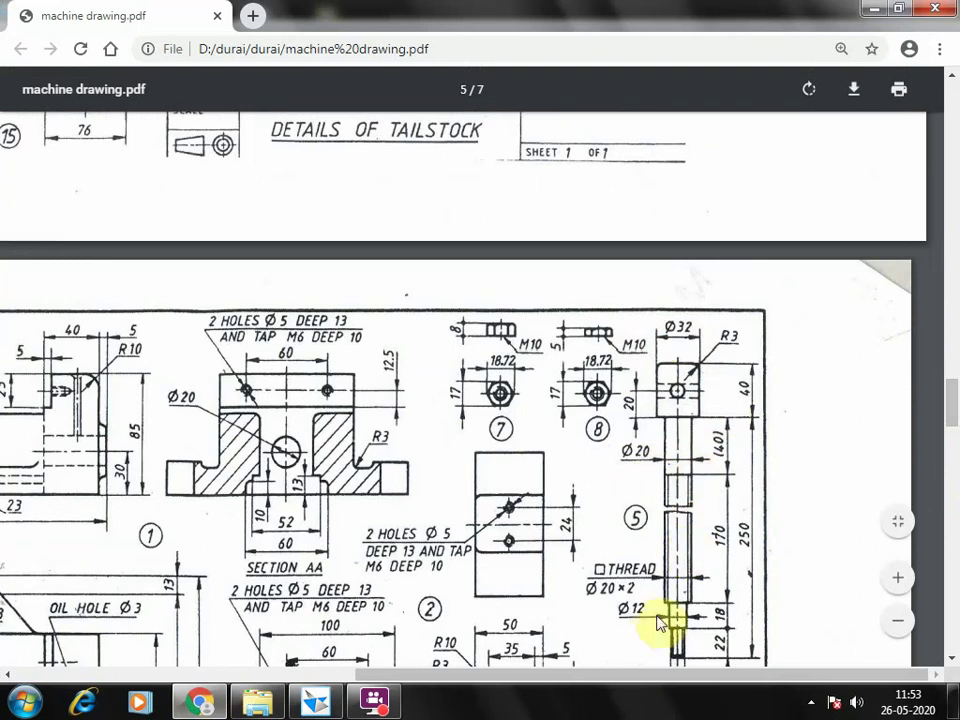
drag(951, 407, 951, 429)
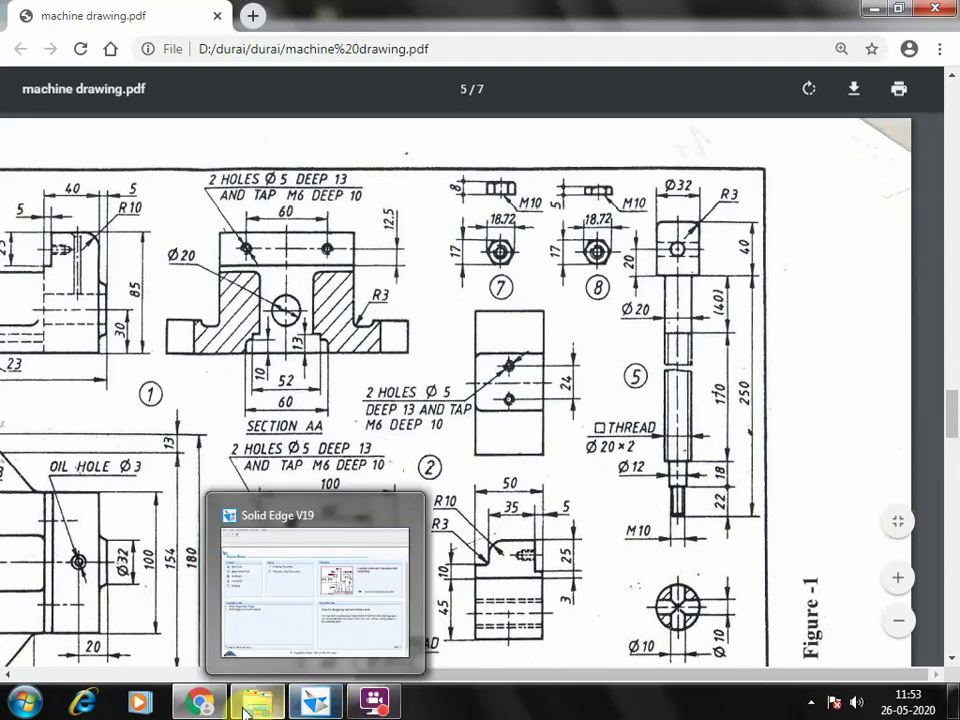
click(198, 700)
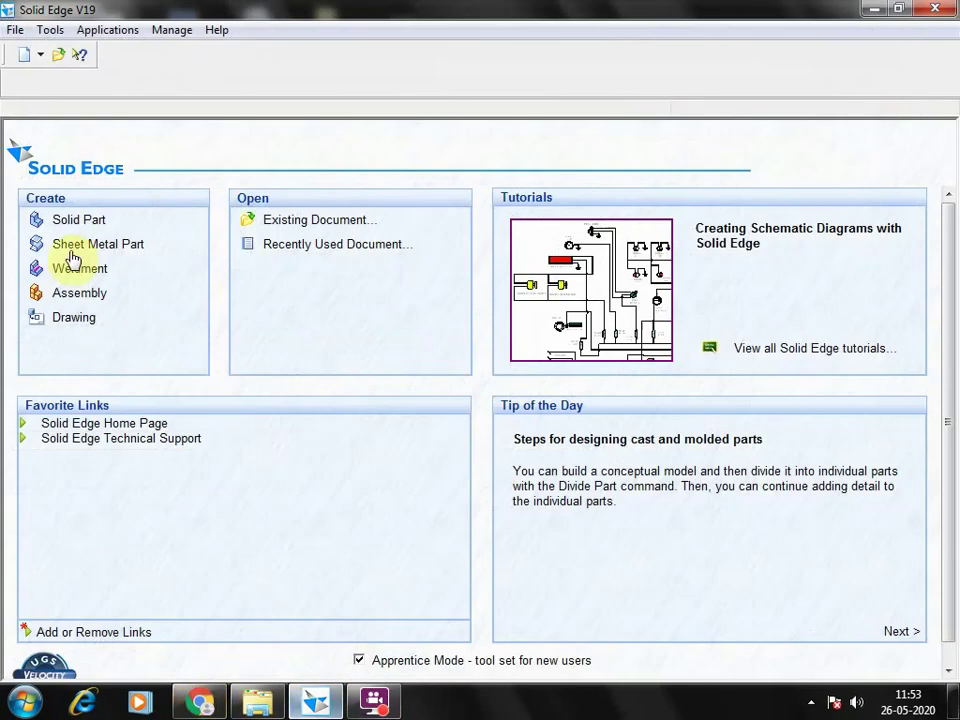
Step: Create a new solid part and begin a revolved protrusion profile on the Front (xz) plane
click(76, 221)
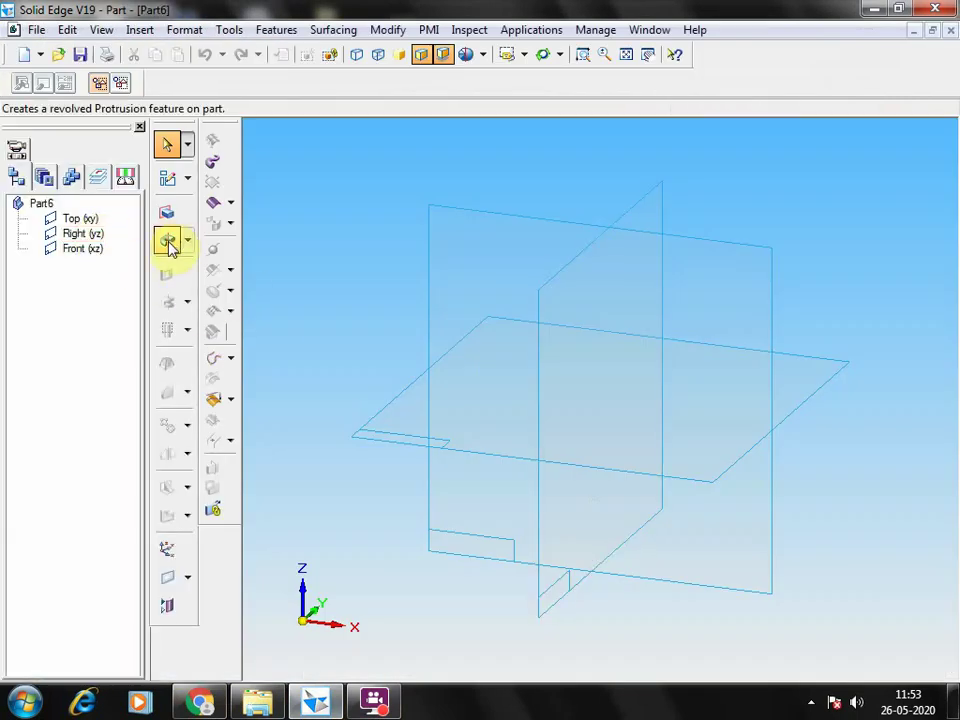
click(167, 240)
click(765, 277)
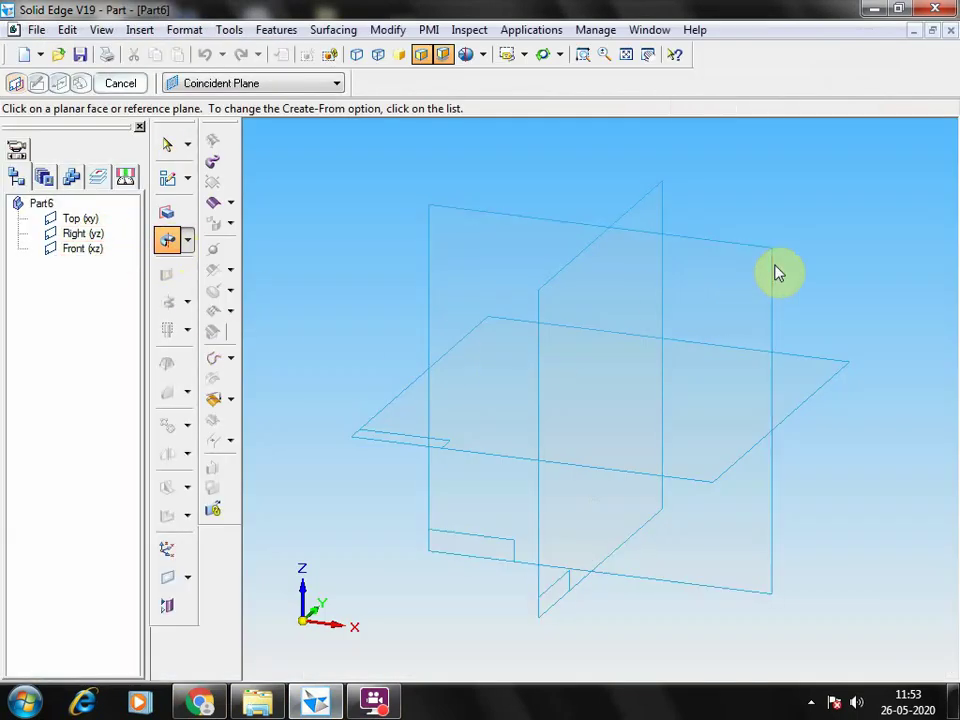
click(193, 178)
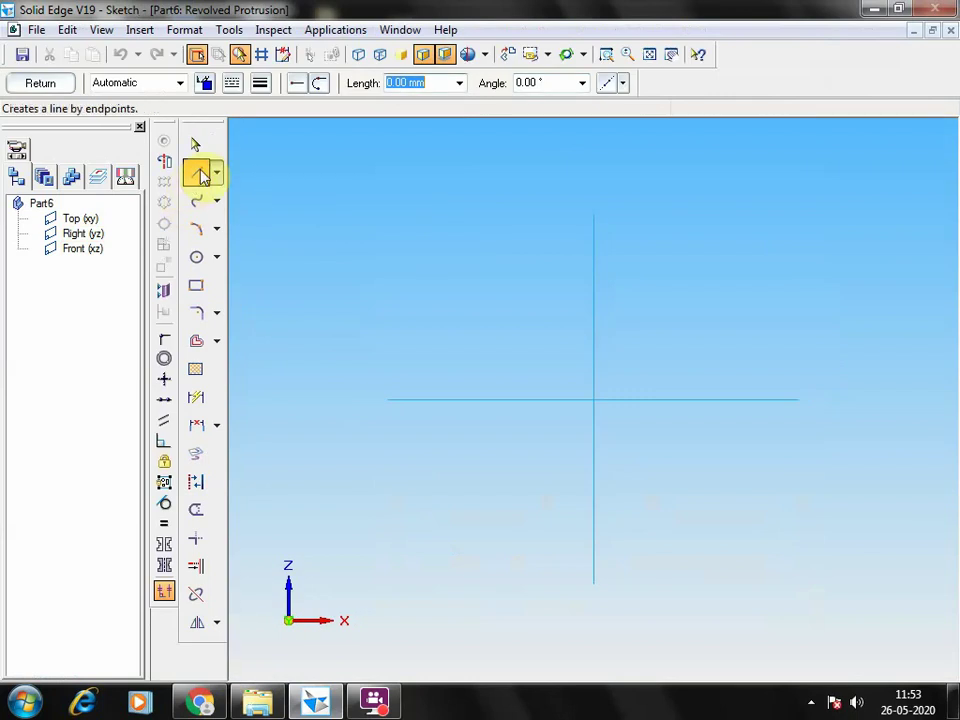
Step: Check the rod's length on the machine drawing and draw a 250 mm vertical line upward from the origin
click(593, 399)
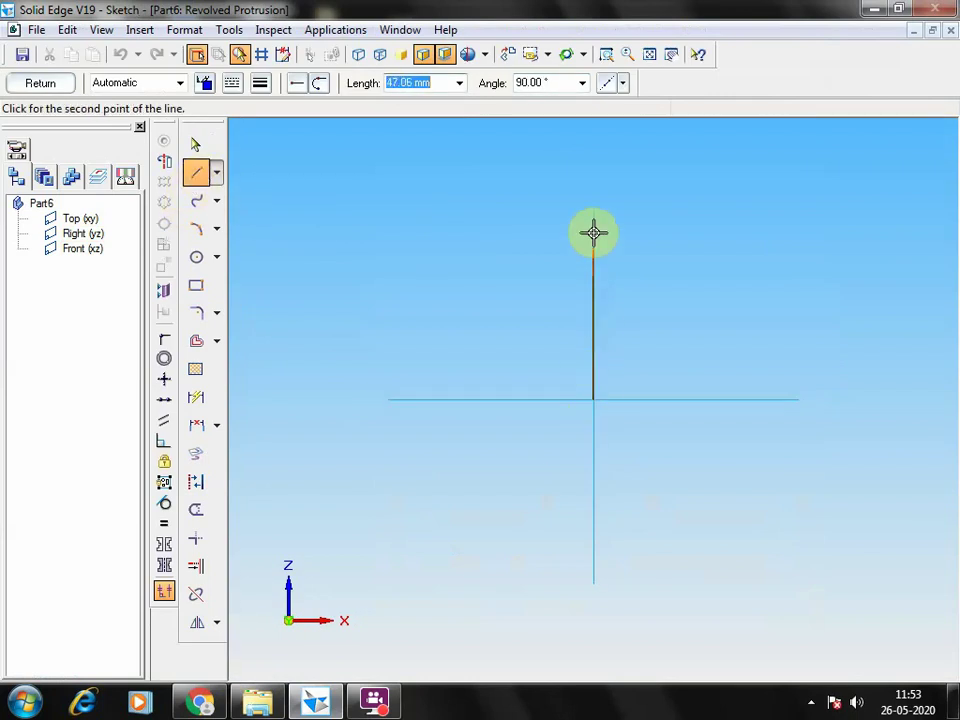
click(312, 705)
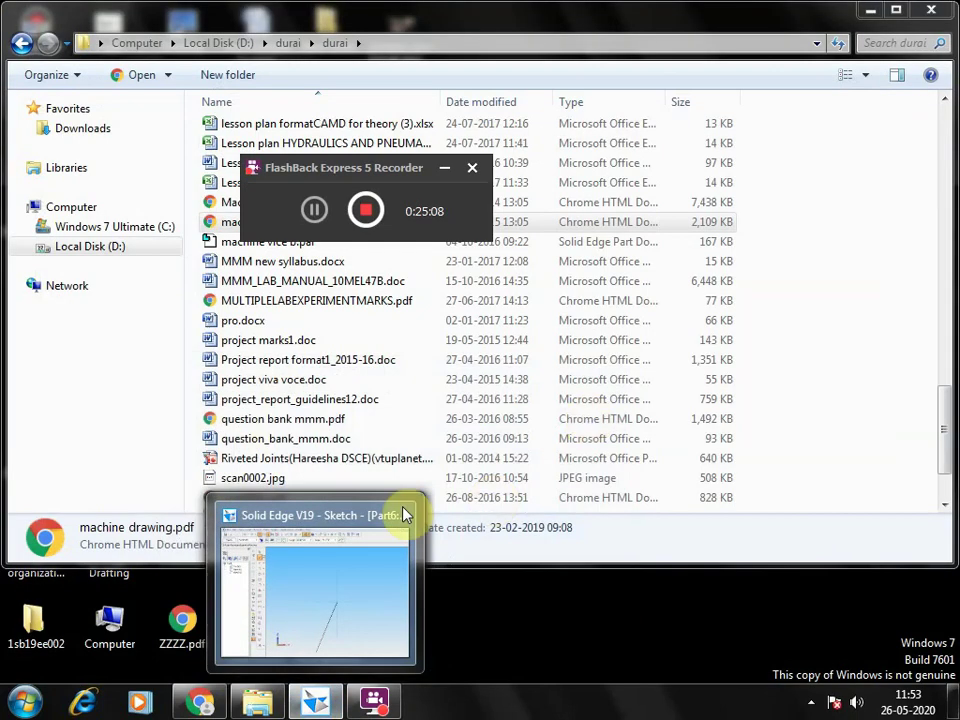
click(200, 703)
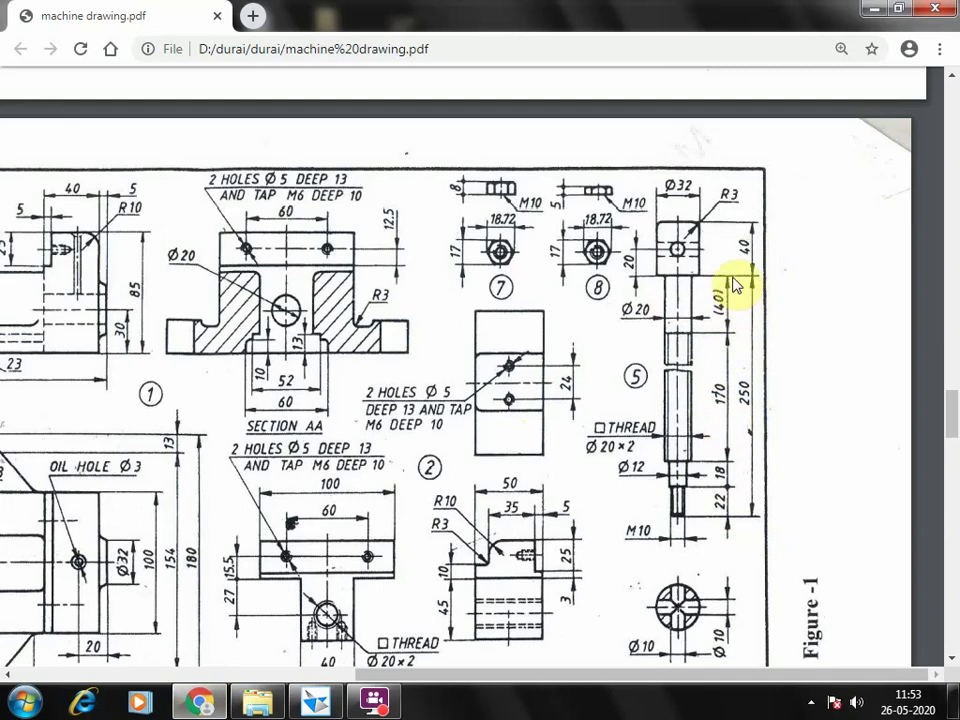
click(316, 702)
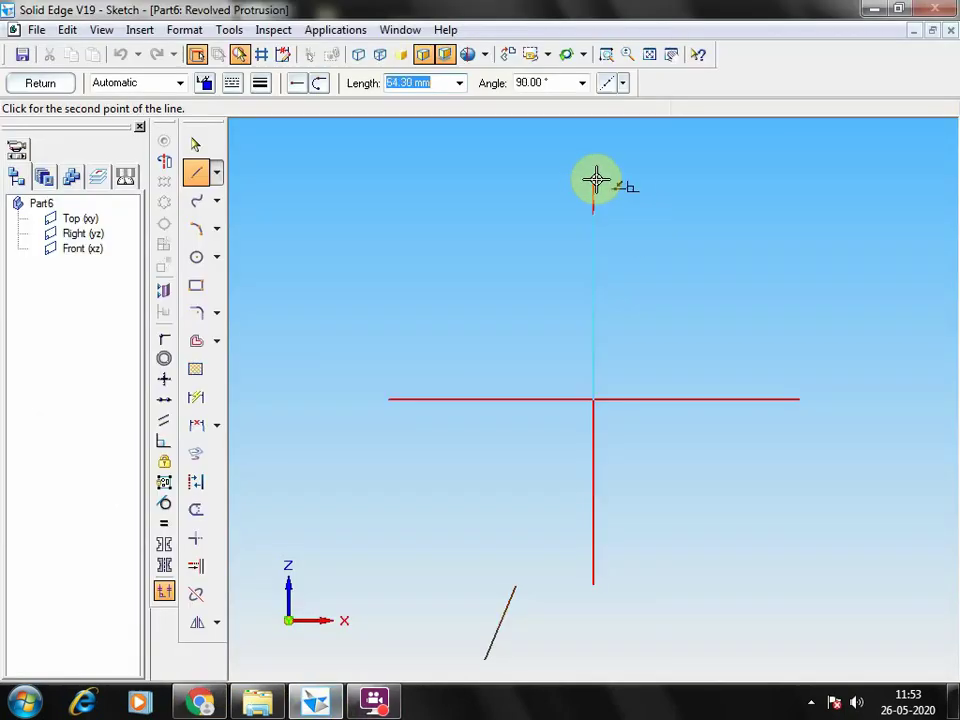
text(250)
key(Return)
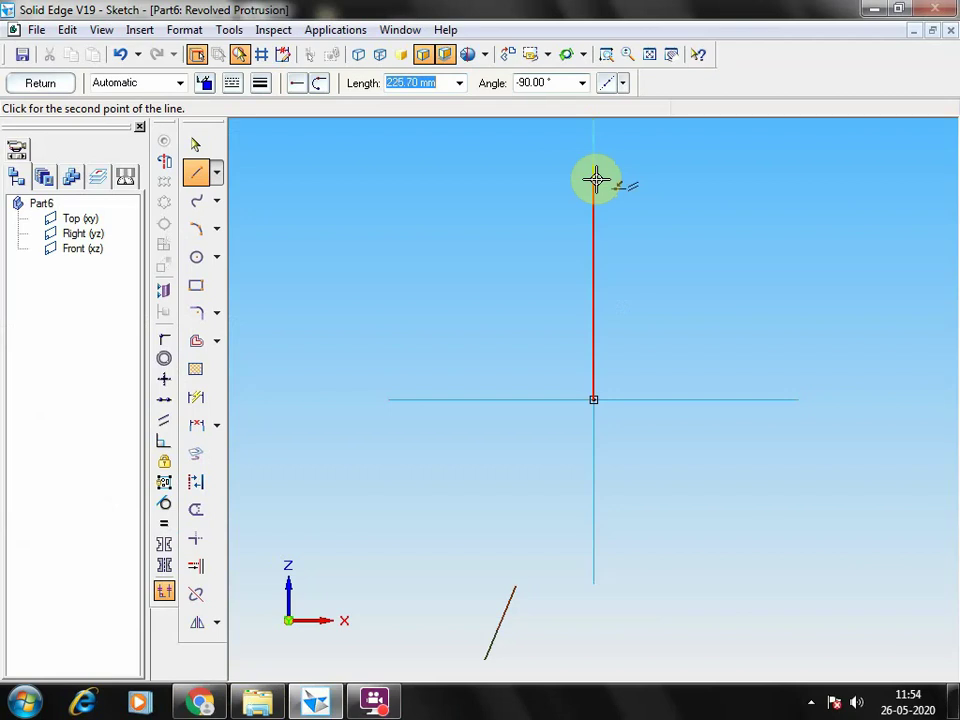
Step: Outline the rod's head with a 16 mm line in +X from the upper end of the 250 mm line and a 40 mm line downward
click(648, 56)
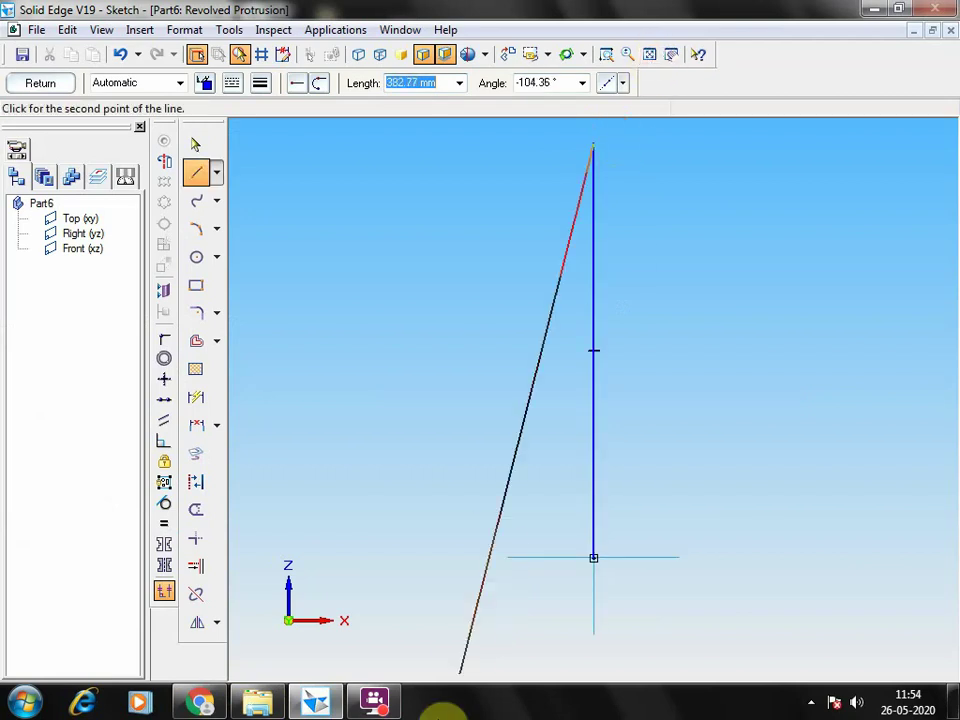
click(316, 703)
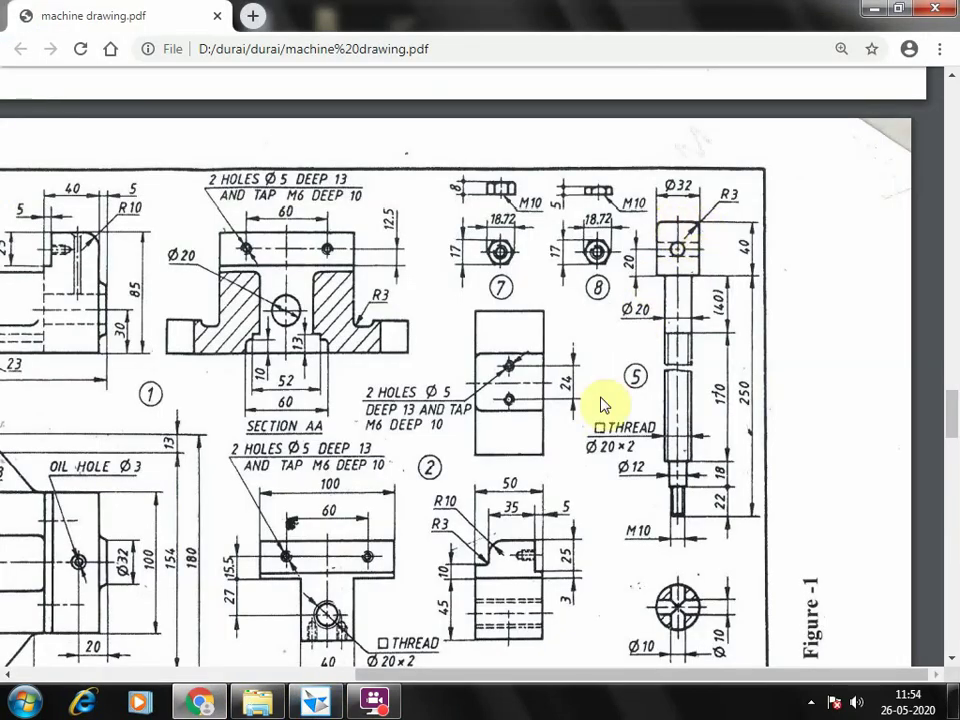
click(316, 703)
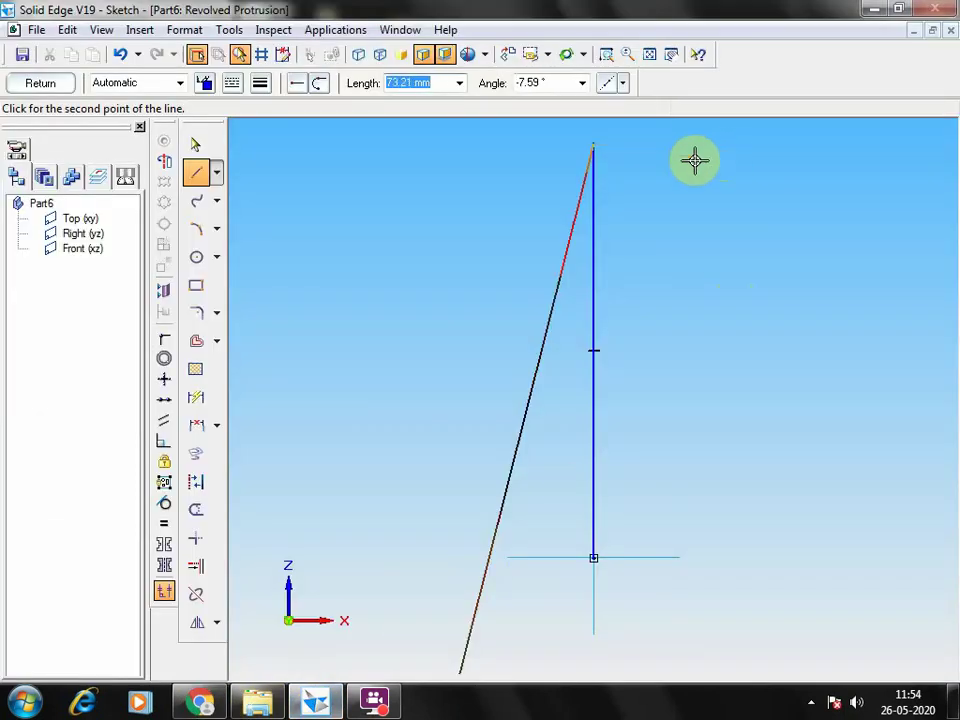
text(16)
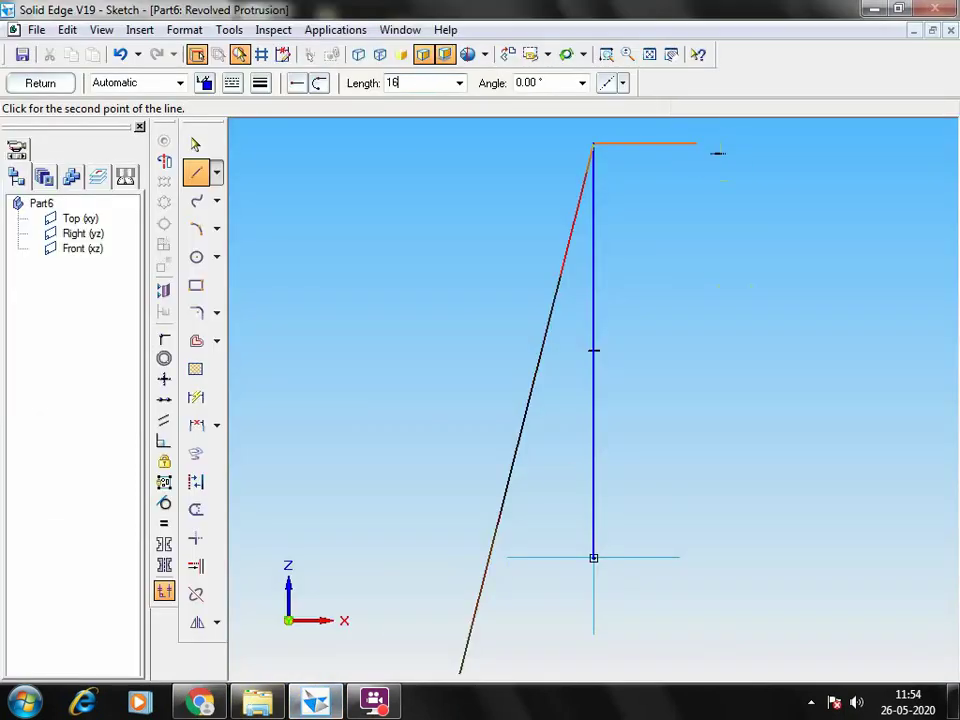
click(696, 148)
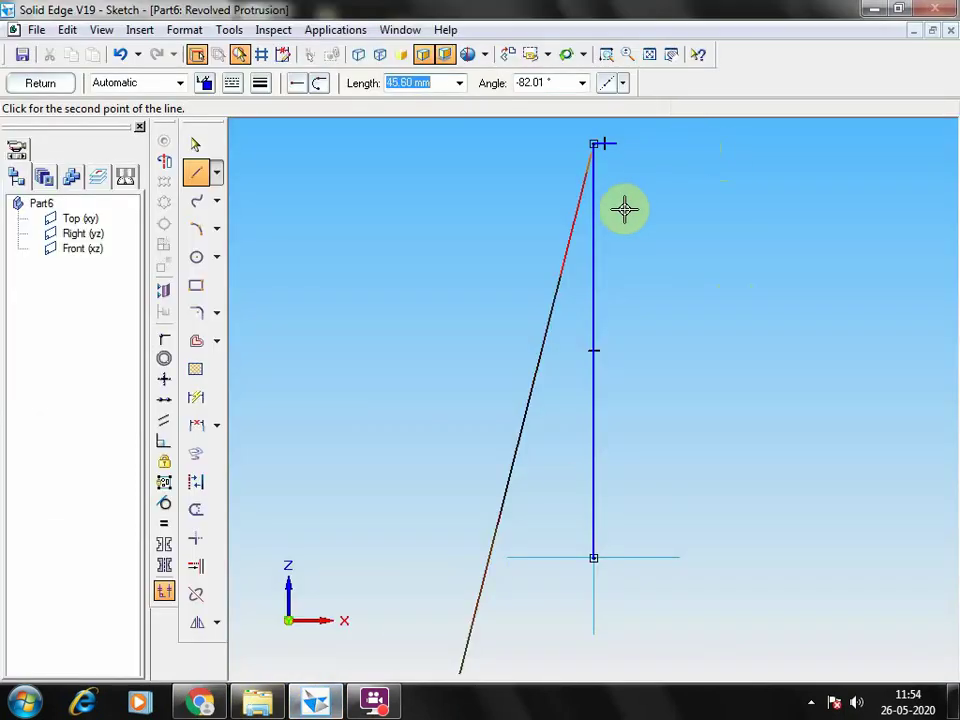
click(617, 290)
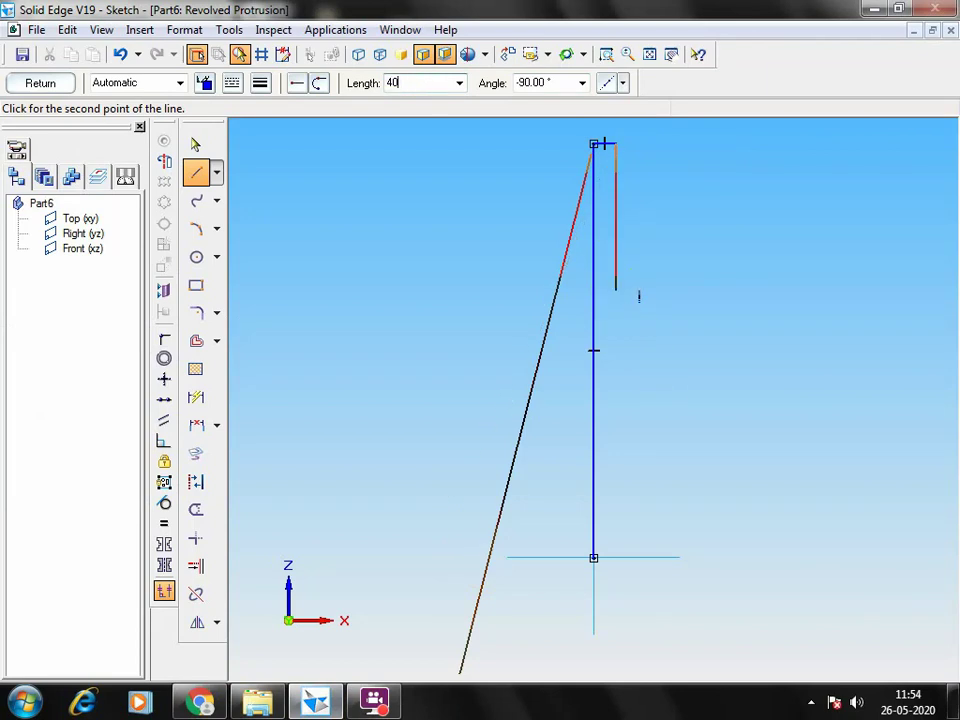
click(617, 290)
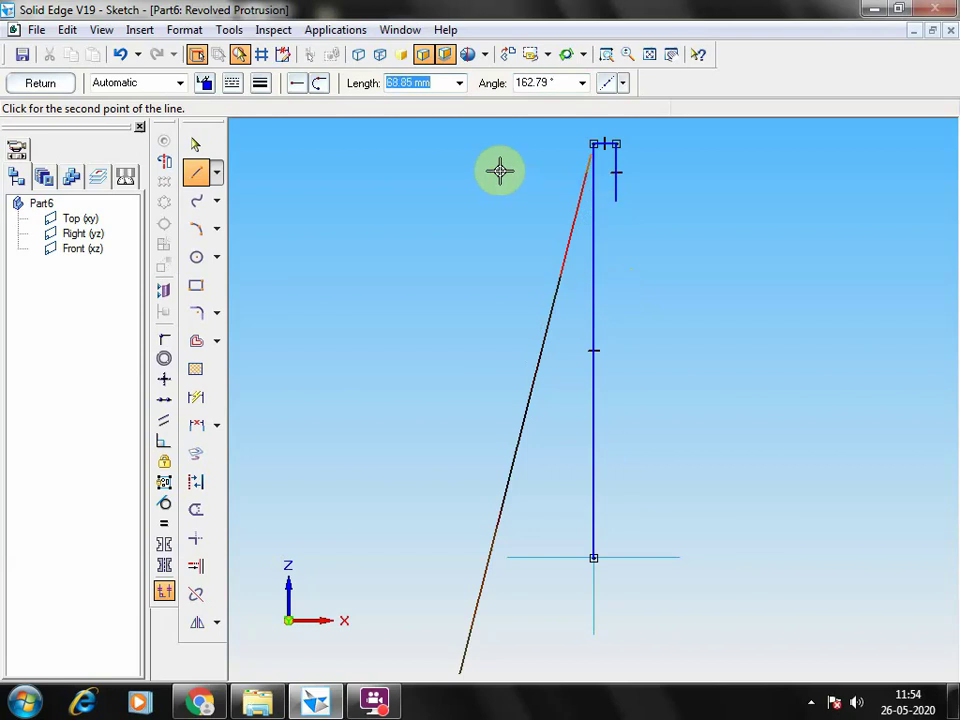
Step: Consult the machine drawing and add a 6 mm line in -X from the lower end of the 40 mm line as the shoulder
click(617, 205)
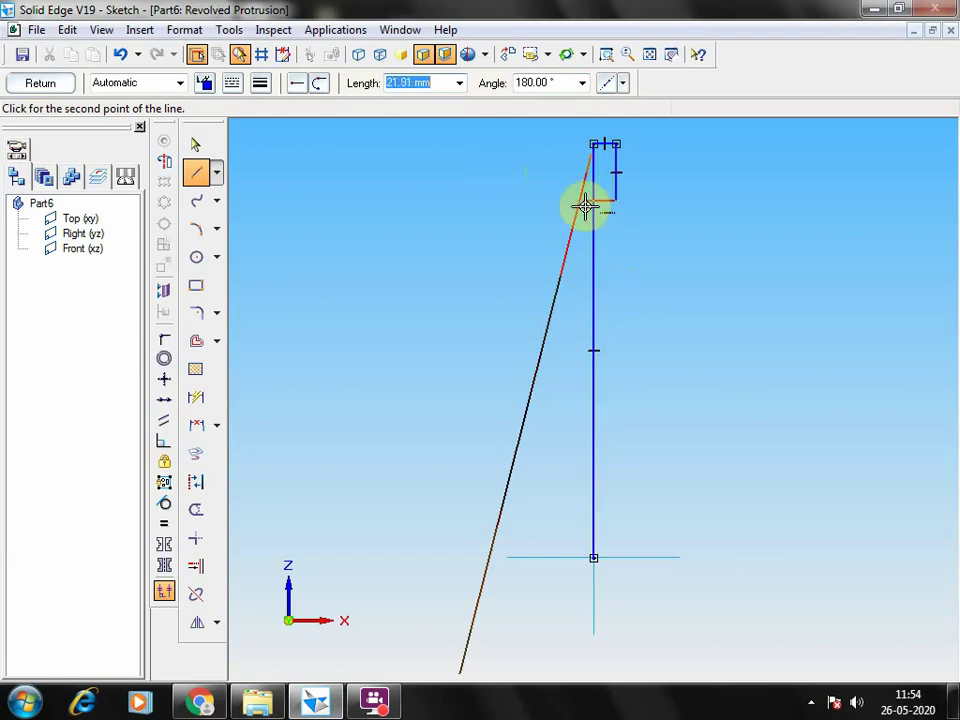
click(201, 702)
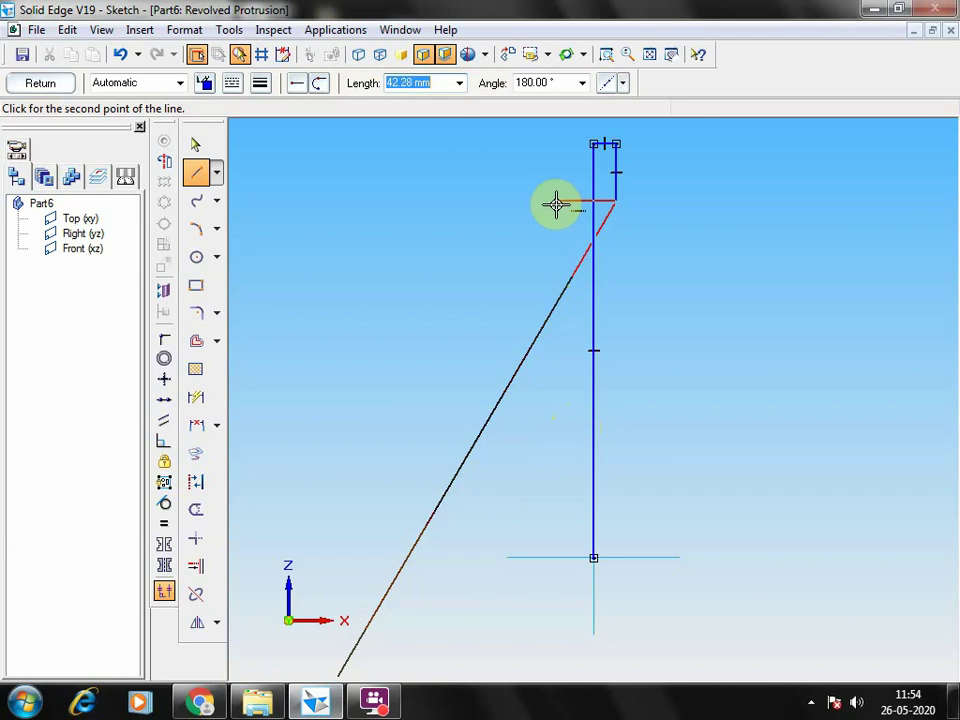
text(1)
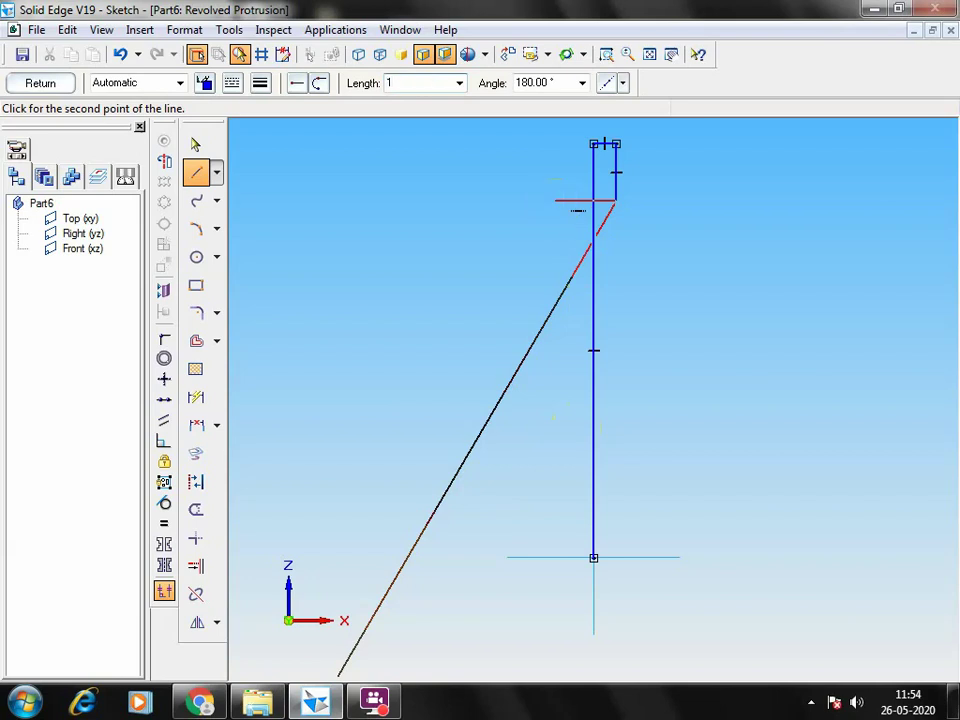
click(556, 204)
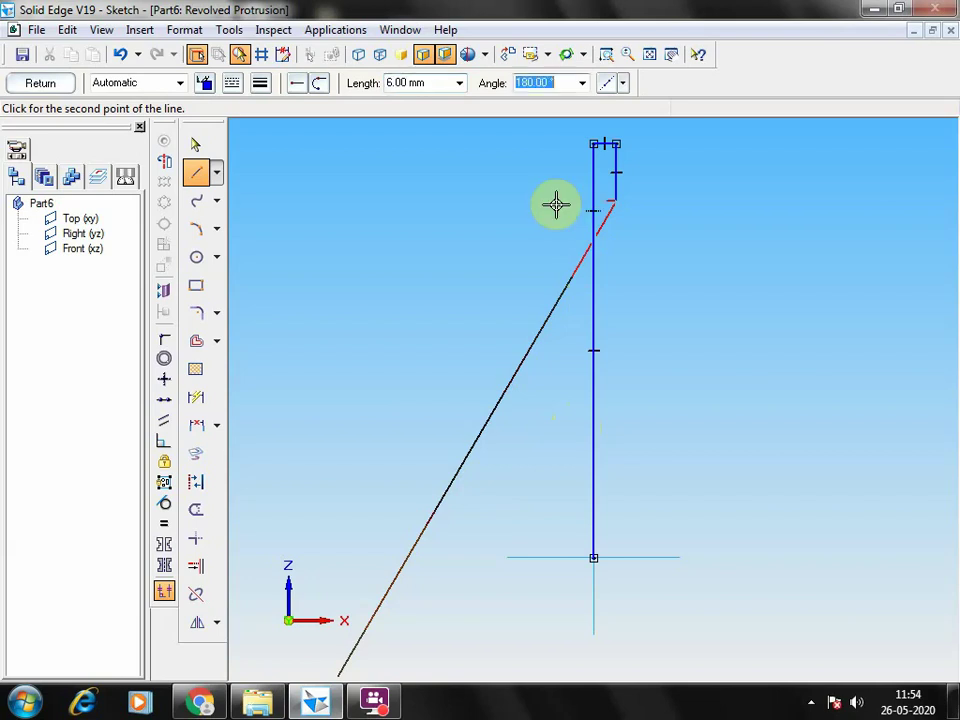
Step: Check the shank's length on the machine drawing and draw a 170 mm line downward from the inner end of the 6 mm shoulder
click(608, 58)
drag(553, 167, 690, 498)
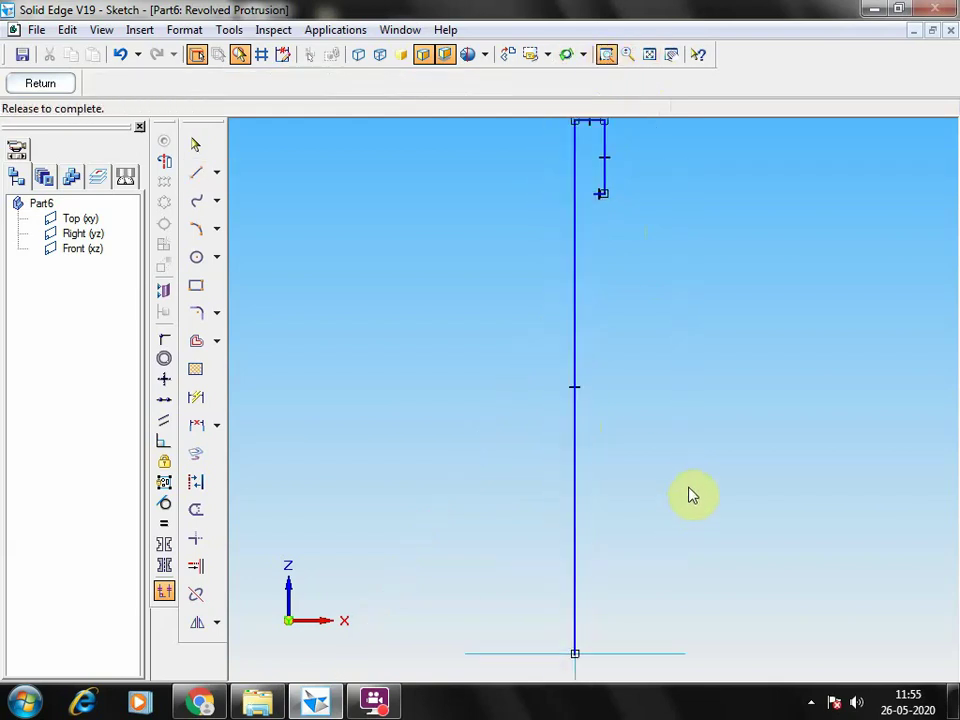
key(Escape)
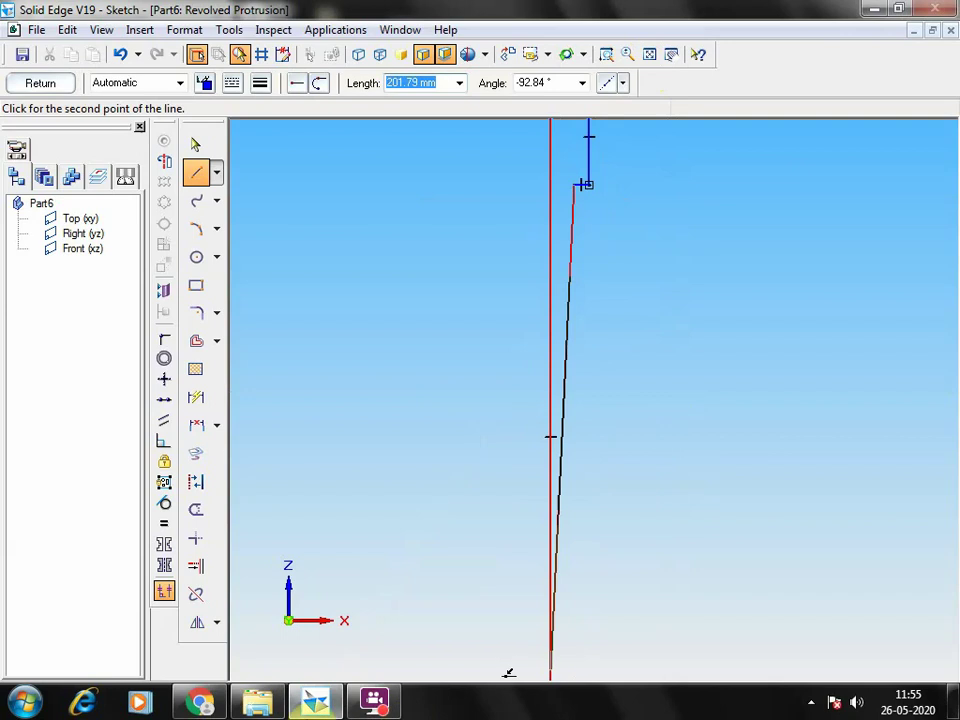
click(316, 703)
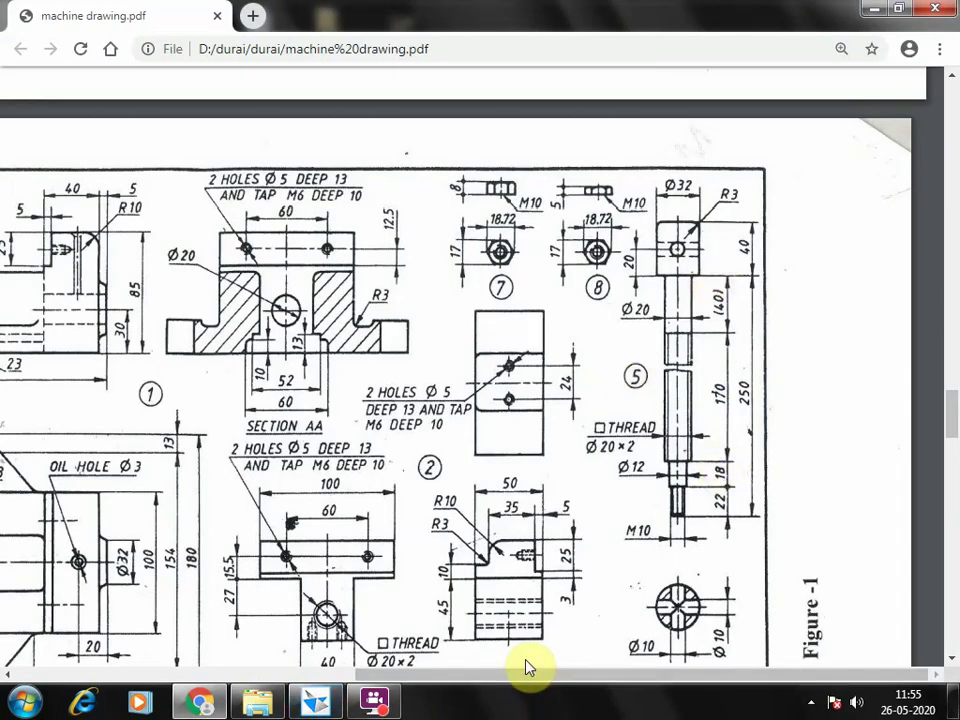
click(314, 706)
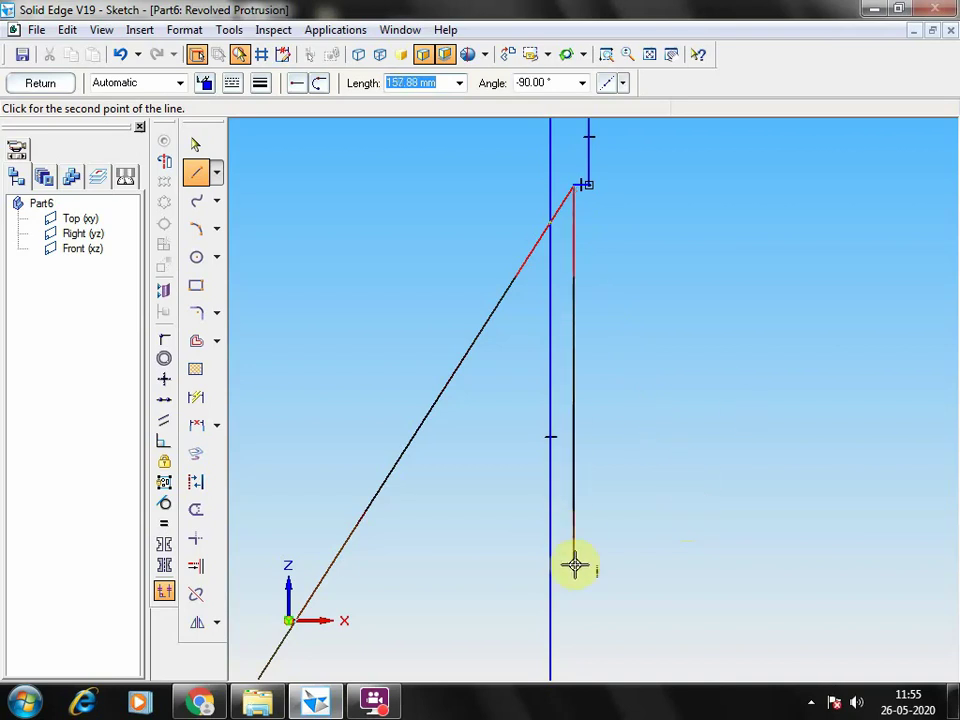
text(17)
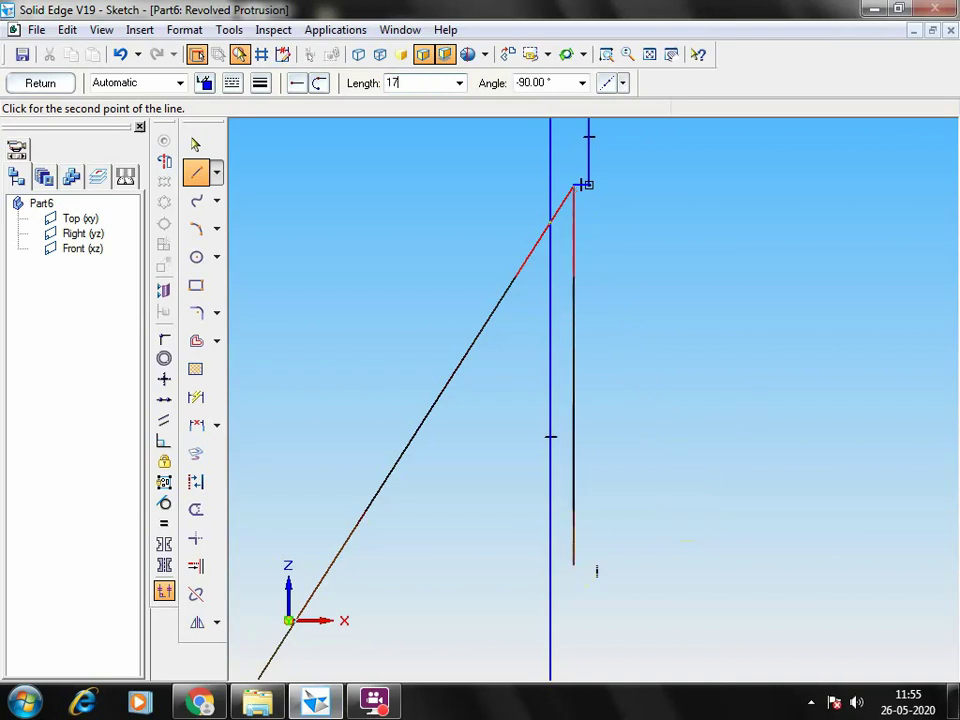
text(0)
key(Return)
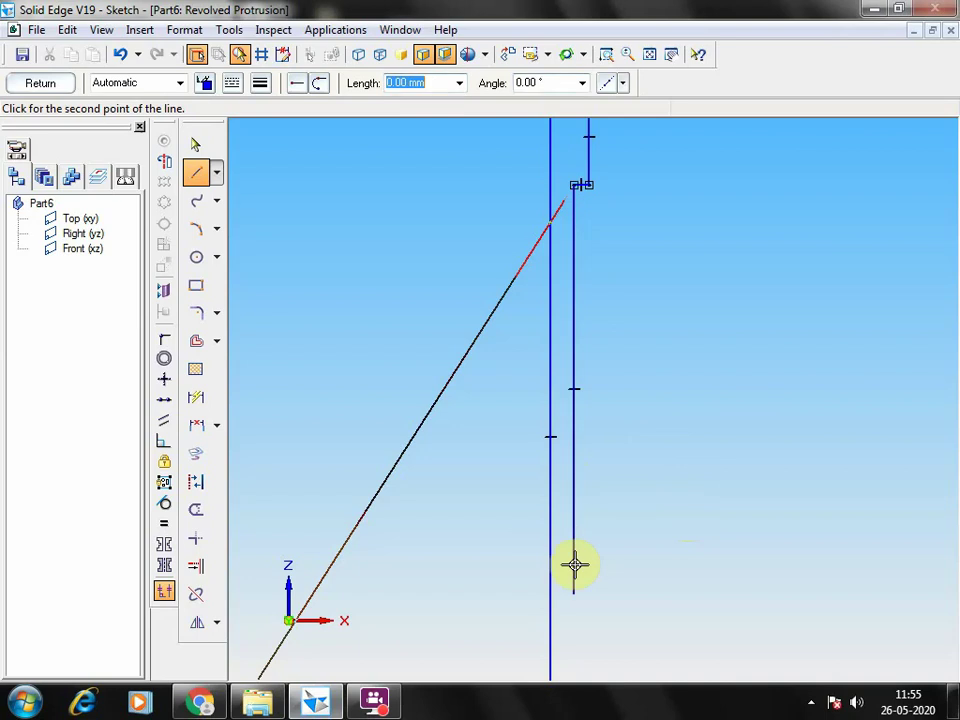
Step: Consult the machine drawing and add a 4 mm line in -X from the lower end of the 170 mm line
click(606, 54)
mouse_move(487, 573)
mouse_down()
mouse_move(636, 703)
mouse_move(664, 681)
mouse_up()
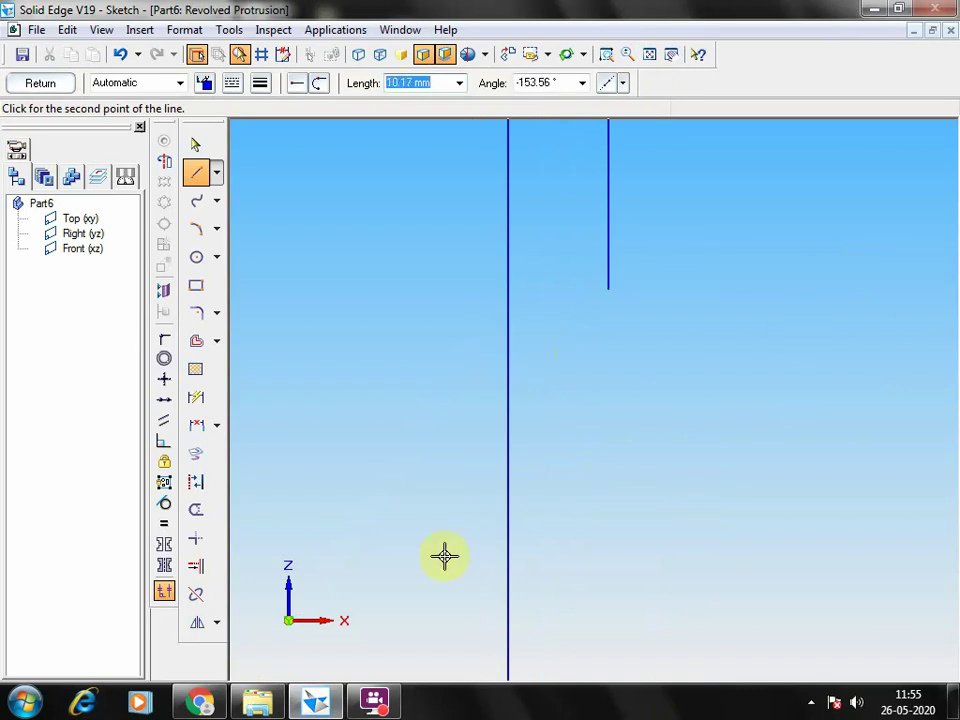
click(210, 704)
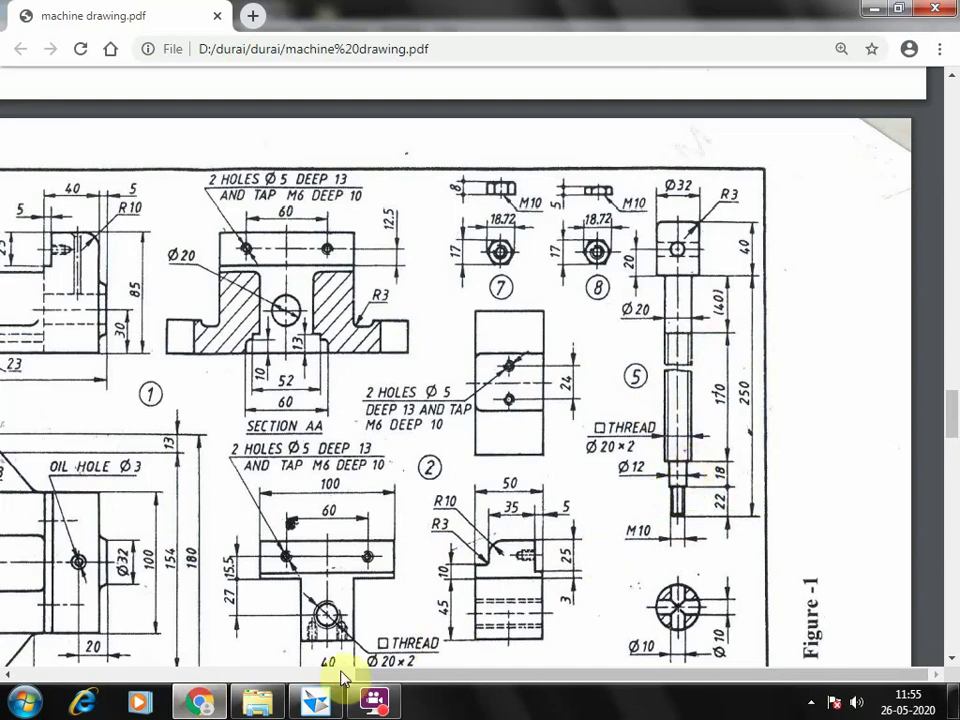
click(315, 703)
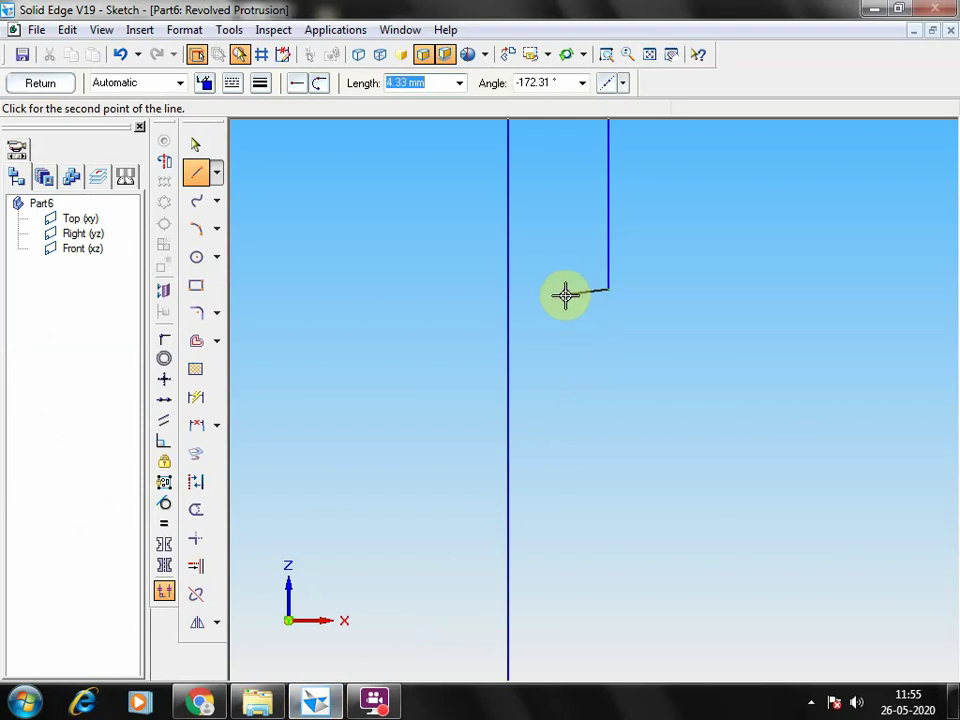
text(4)
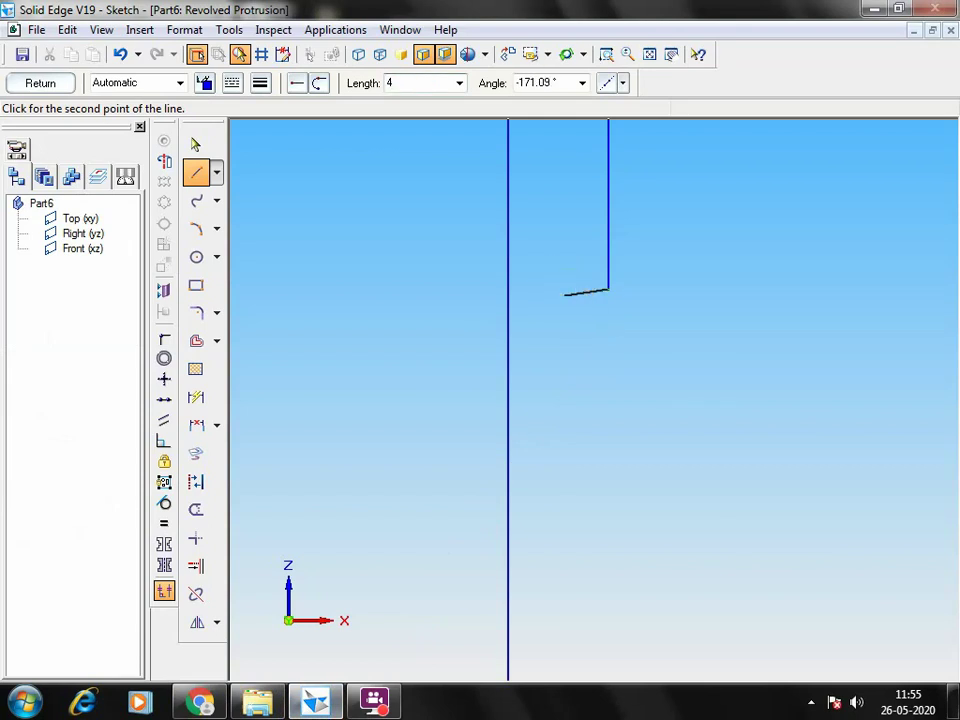
key(Tab)
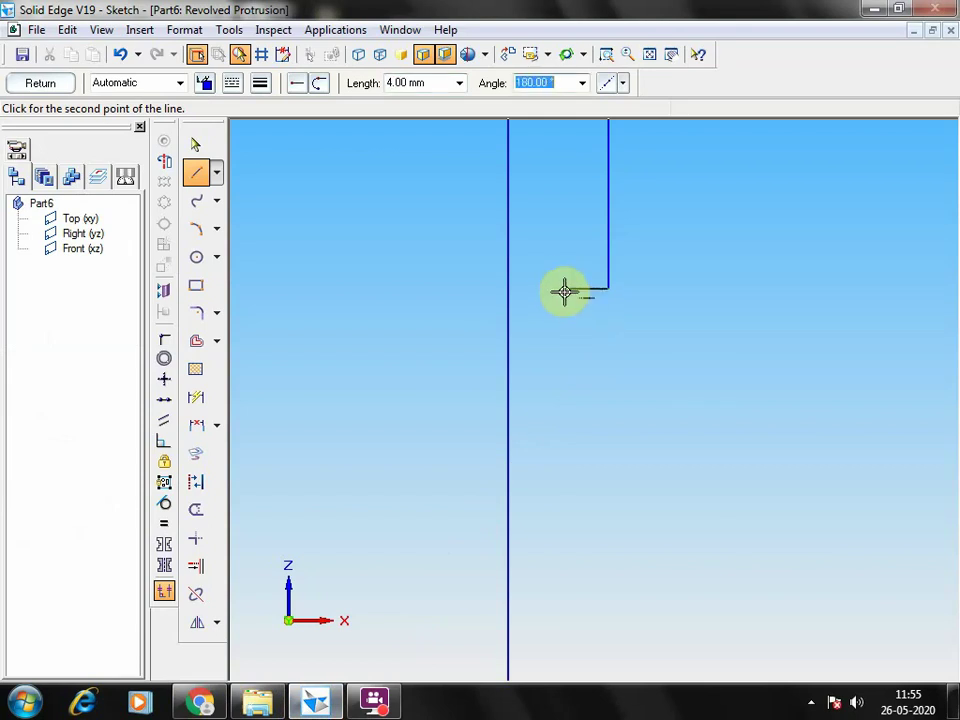
click(546, 290)
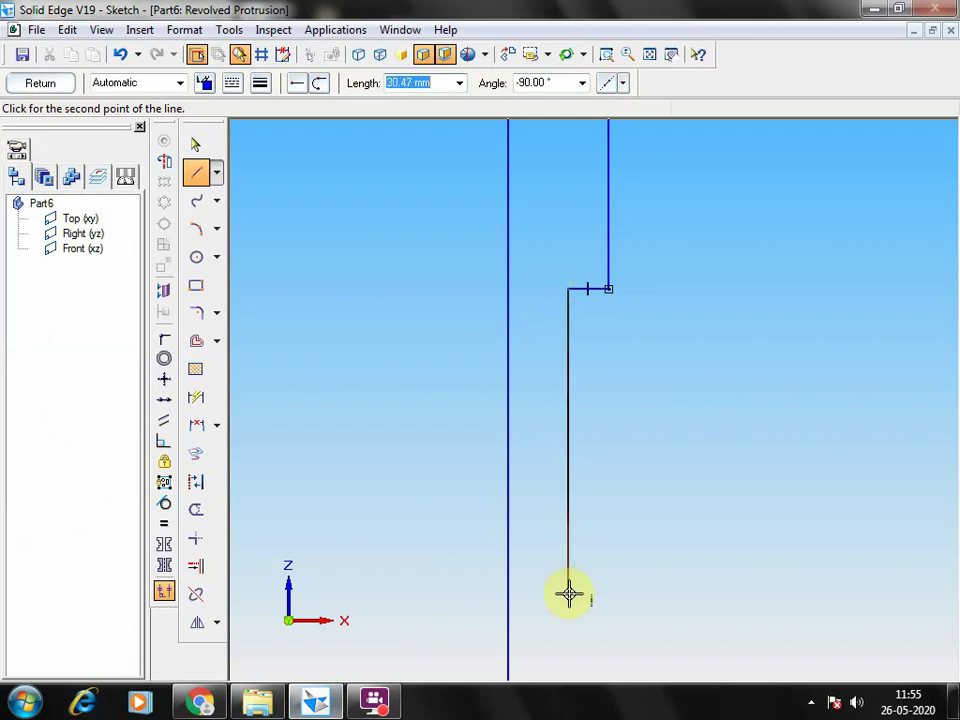
Step: Check the Ø12 section's length on the machine drawing and draw an 18 mm line downward from the 4 mm step
click(202, 699)
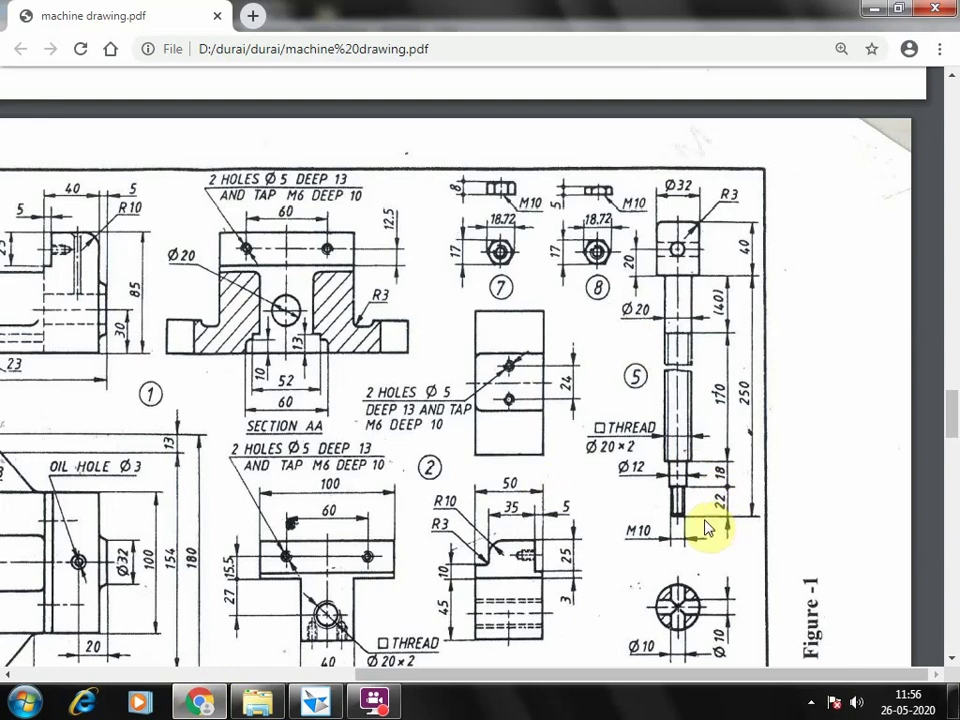
click(315, 701)
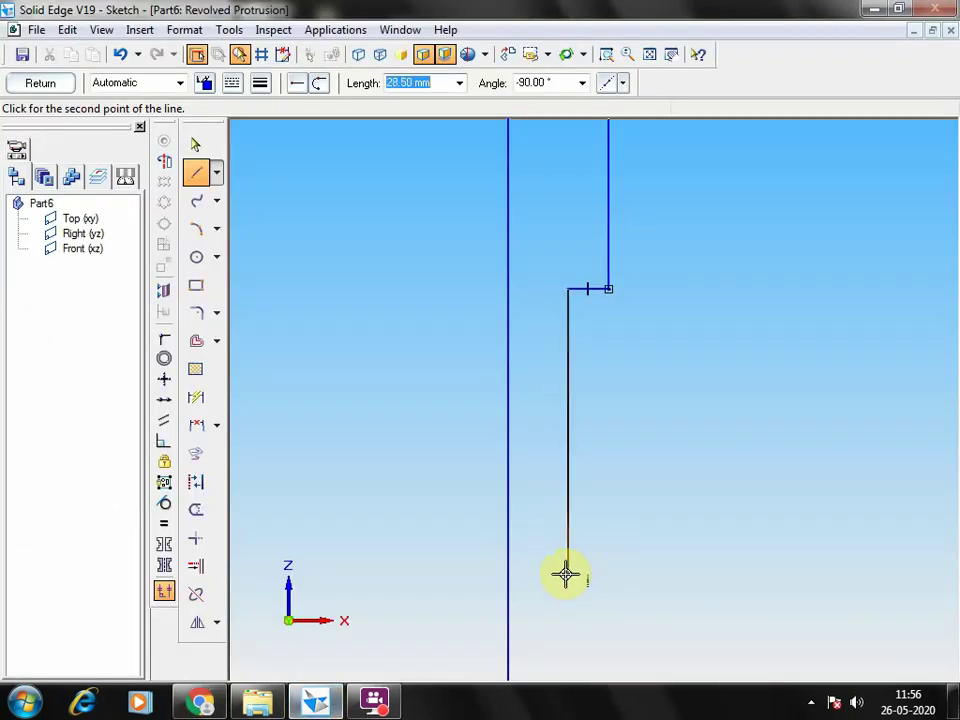
text(18)
key(Tab)
key(Return)
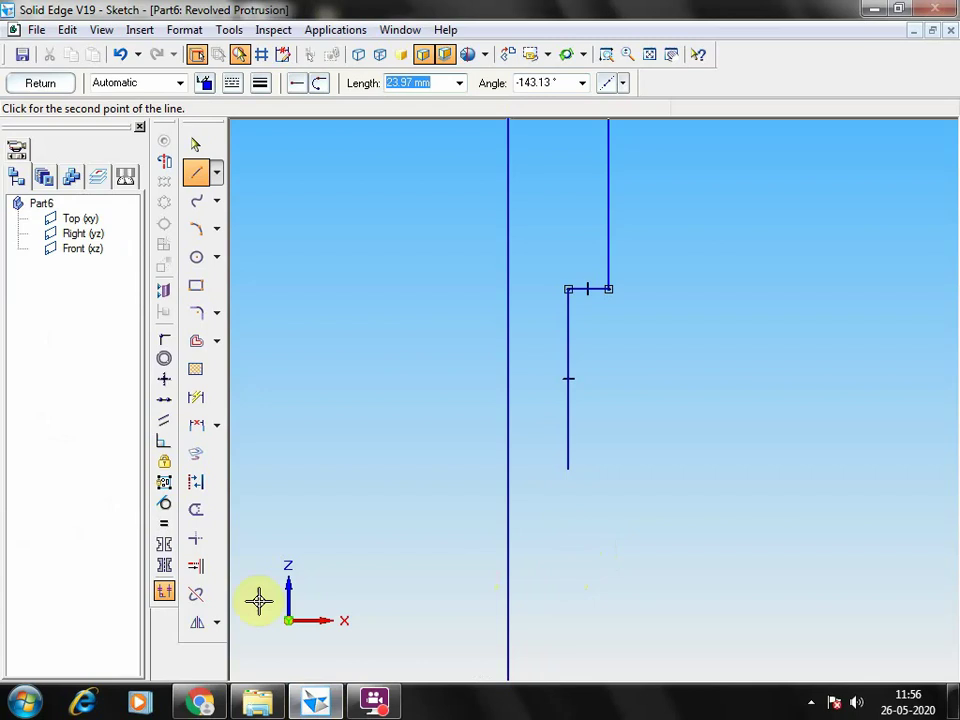
Step: Check the M10 end on the machine drawing and add a 1 mm line in -X from the lower end of the 18 mm line
click(200, 701)
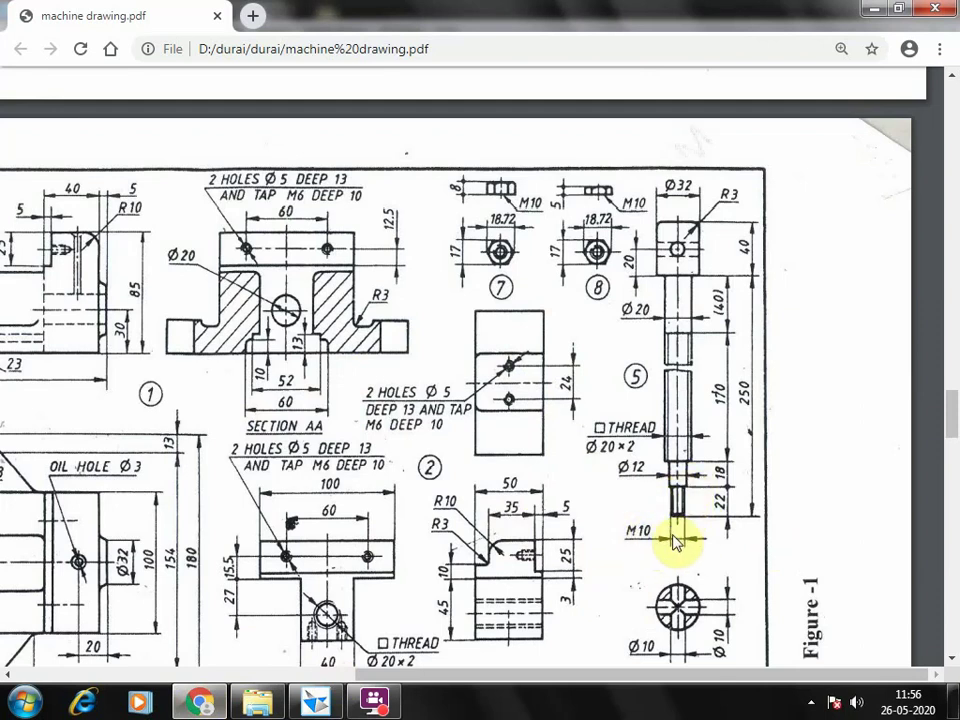
click(315, 703)
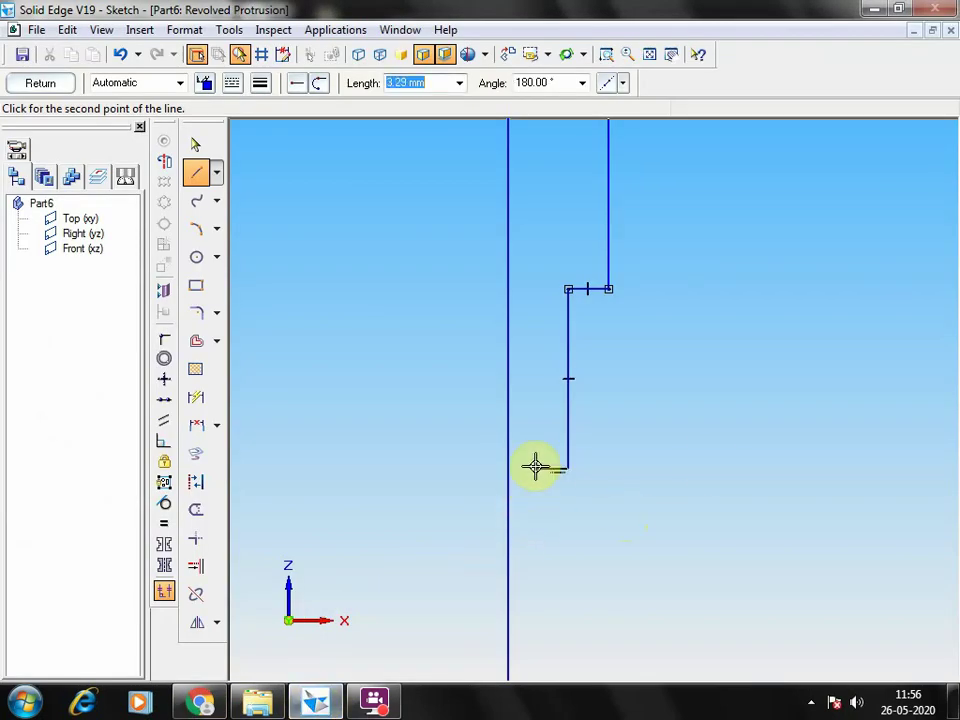
text(1)
key(Tab)
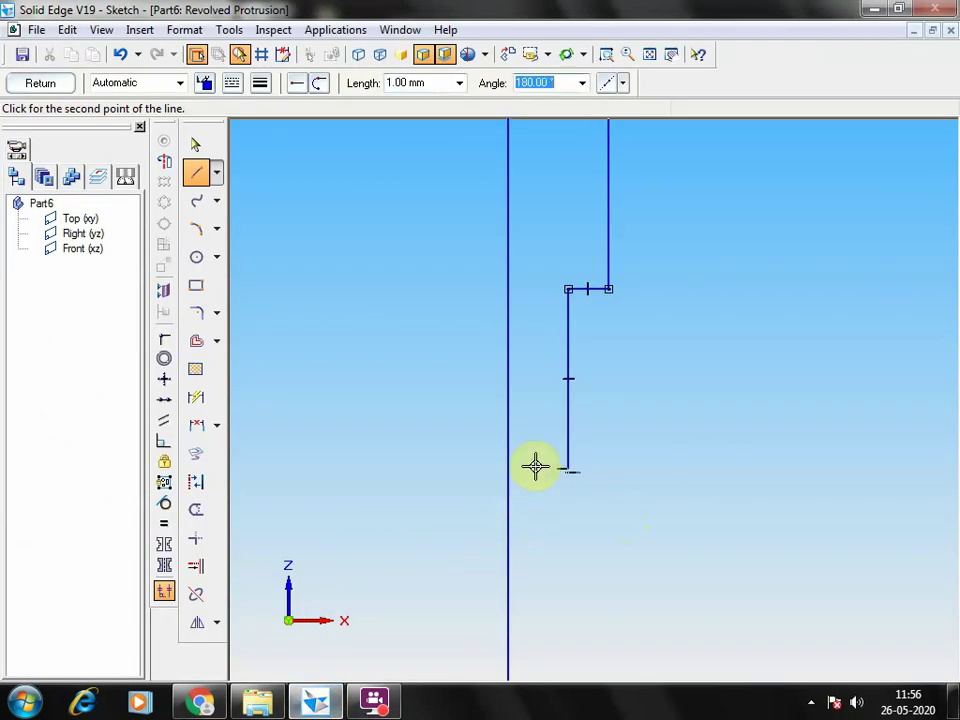
text(0)
key(Return)
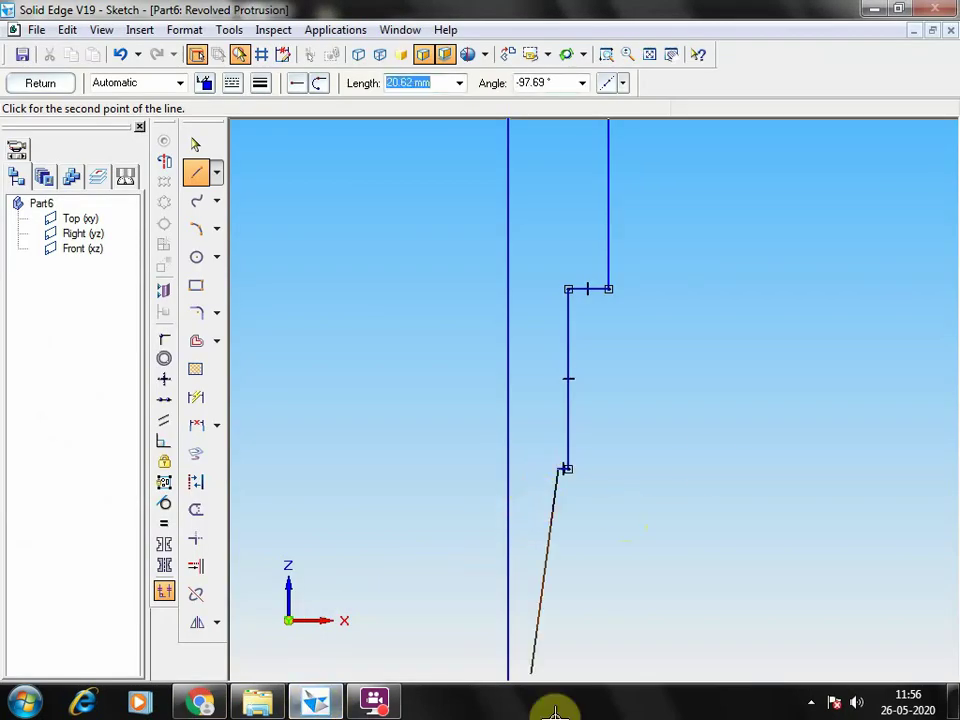
Step: Try a 22 mm line downward from the 1 mm step and recheck the rod's section lengths on the machine drawing
click(648, 54)
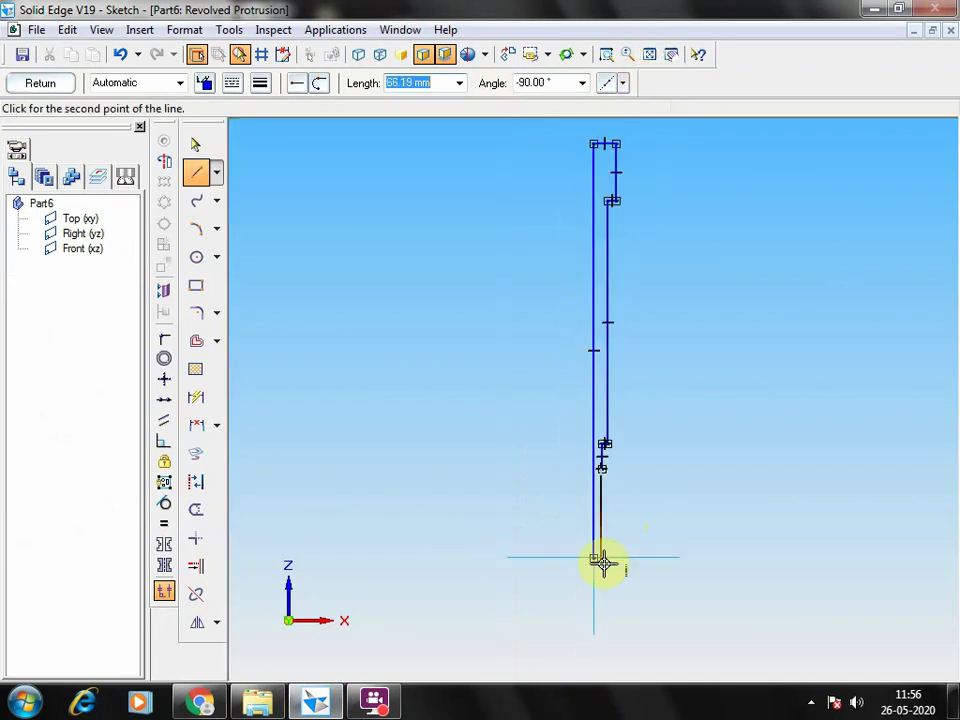
click(200, 703)
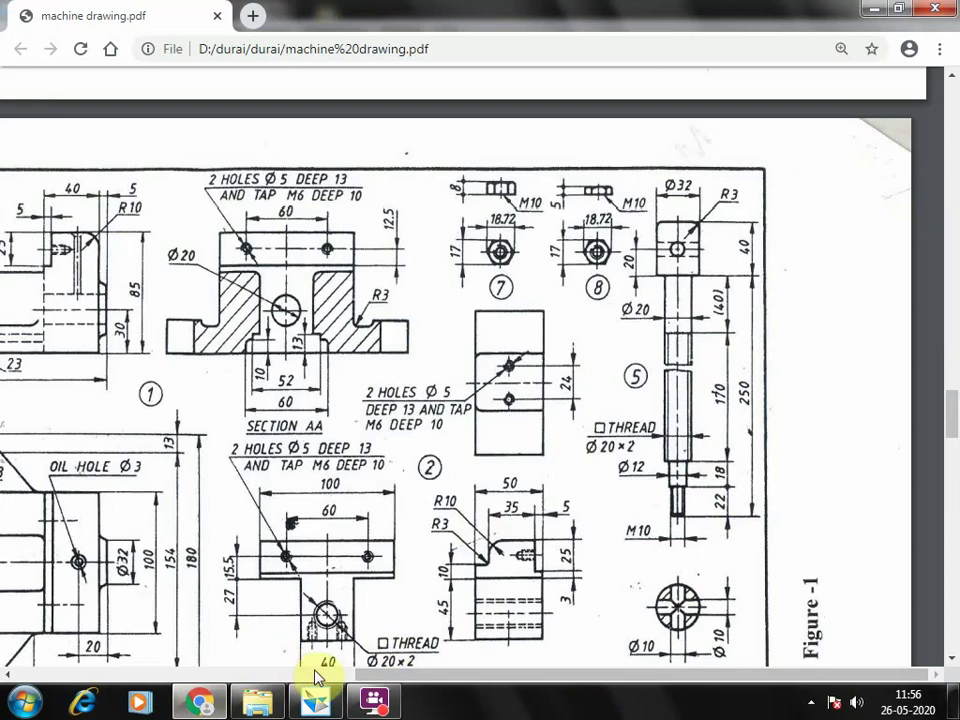
click(316, 700)
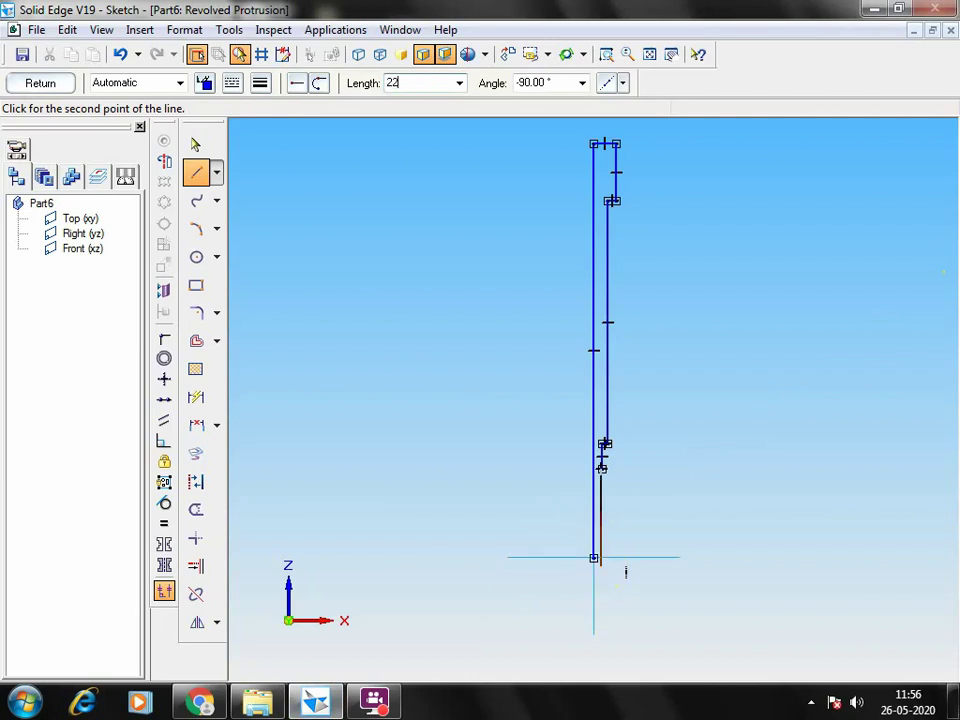
key(Tab)
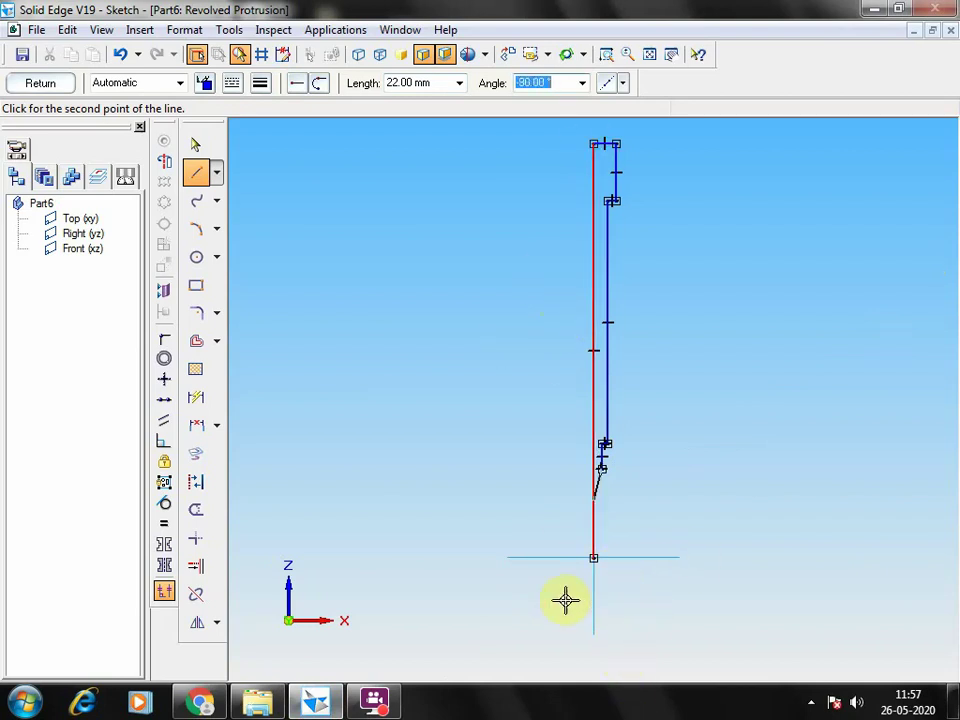
click(318, 704)
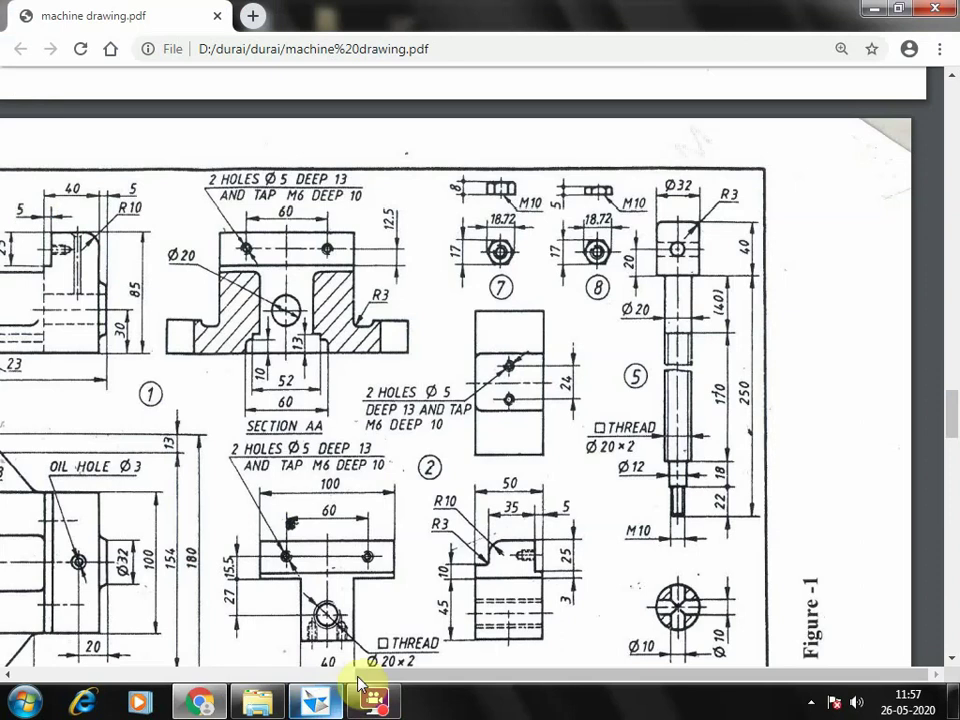
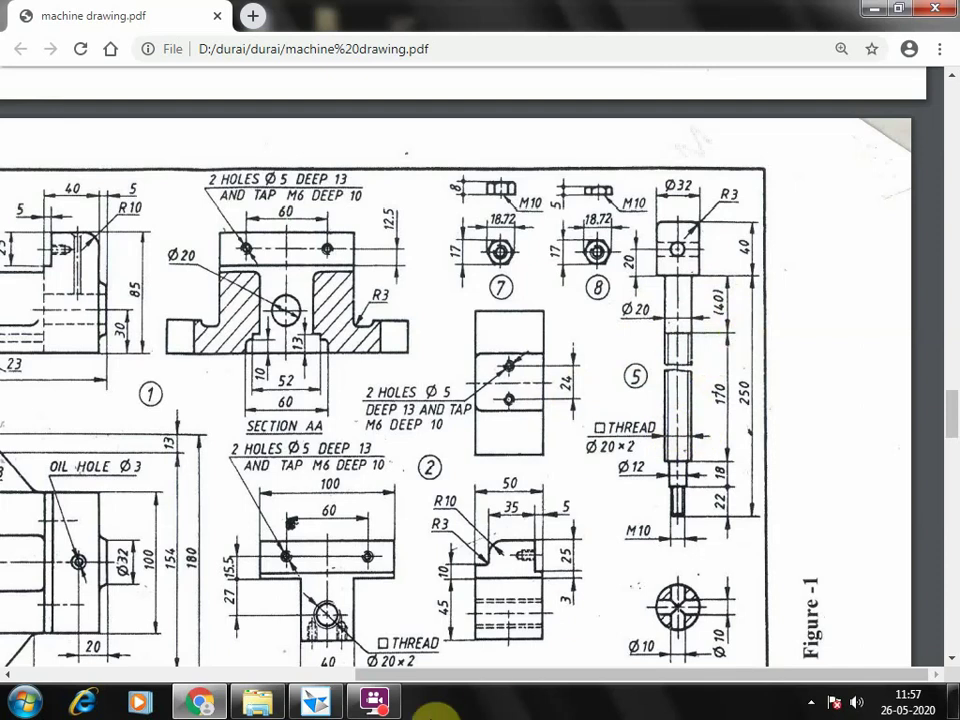
click(320, 703)
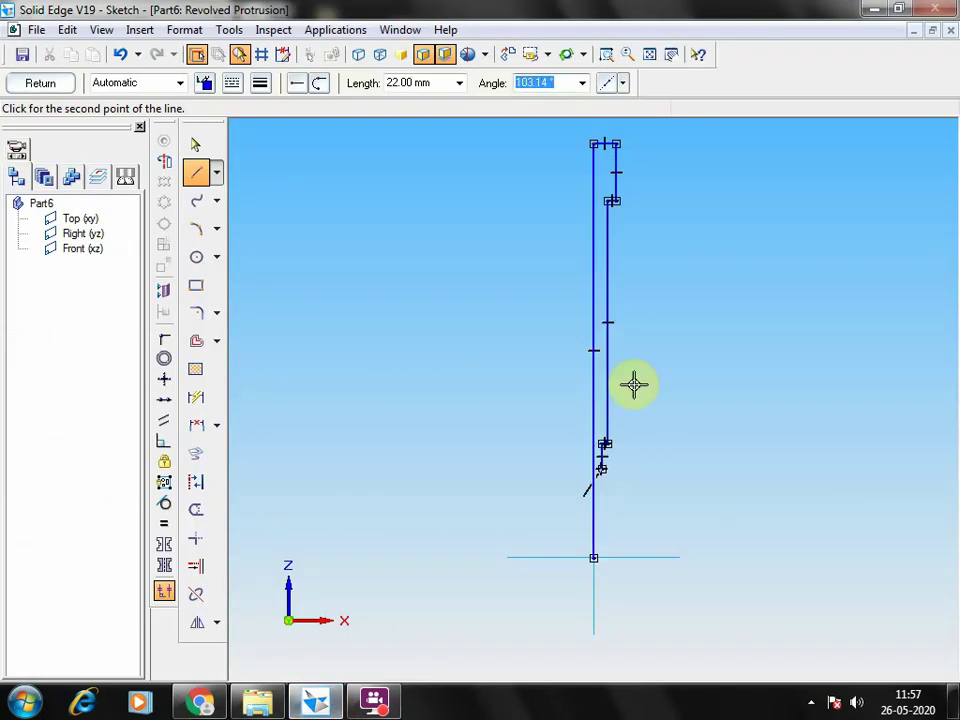
click(606, 54)
drag(562, 422, 681, 534)
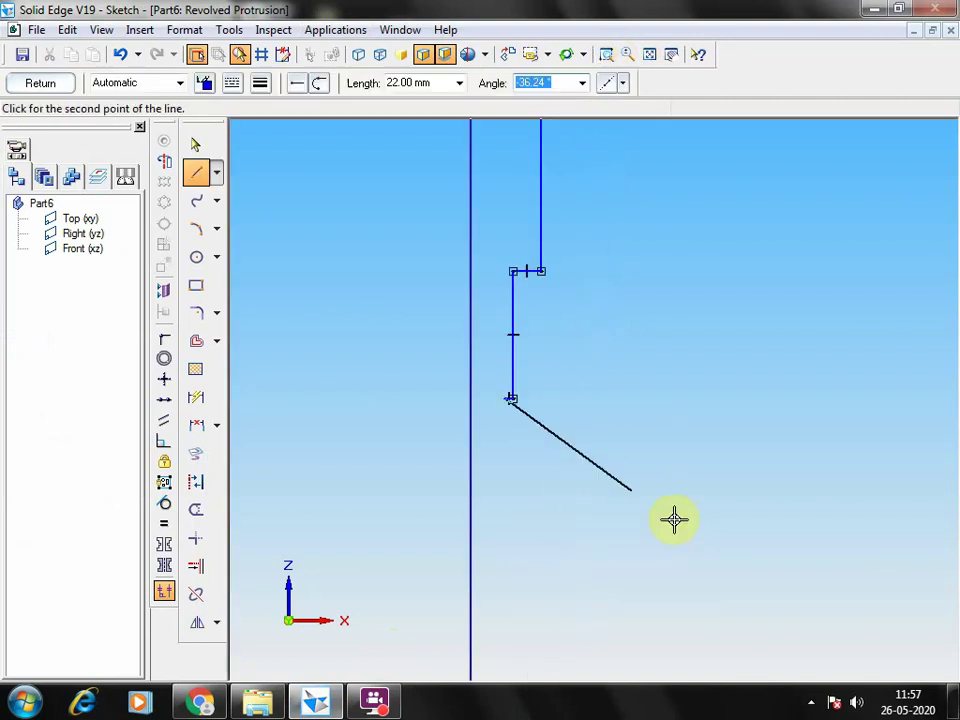
right_click(605, 389)
Step: Delete the 18 mm, 4 mm and 1 mm lines at the lower end of the rod profile
click(195, 145)
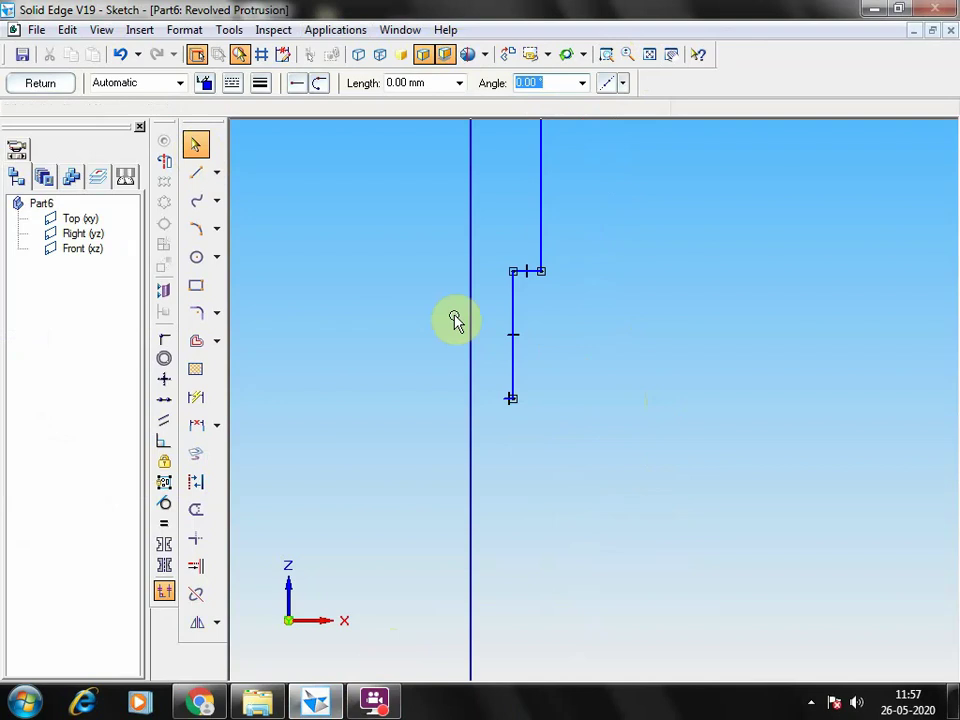
click(512, 358)
key(Delete)
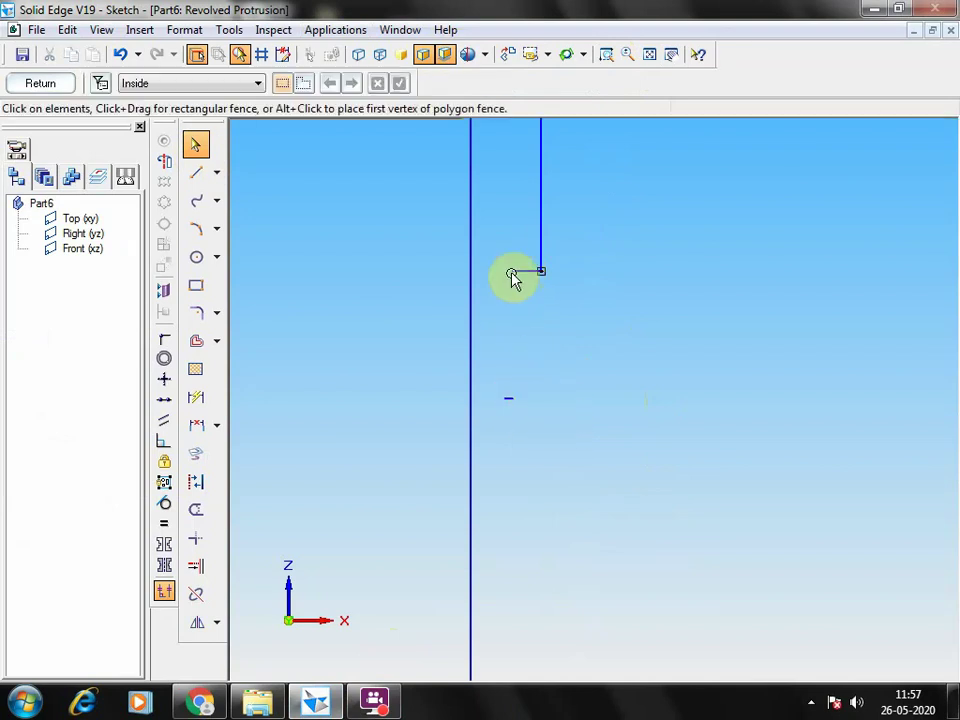
click(516, 271)
key(Delete)
click(509, 399)
key(Delete)
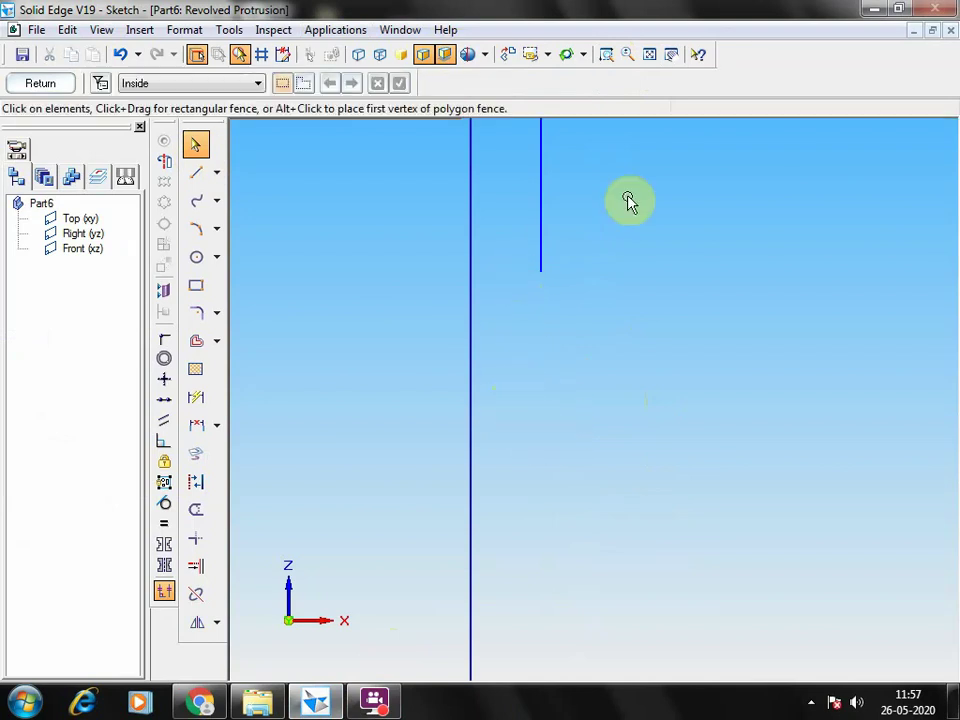
Step: Delete the 170 mm vertical line below the 6 mm shoulder
click(609, 58)
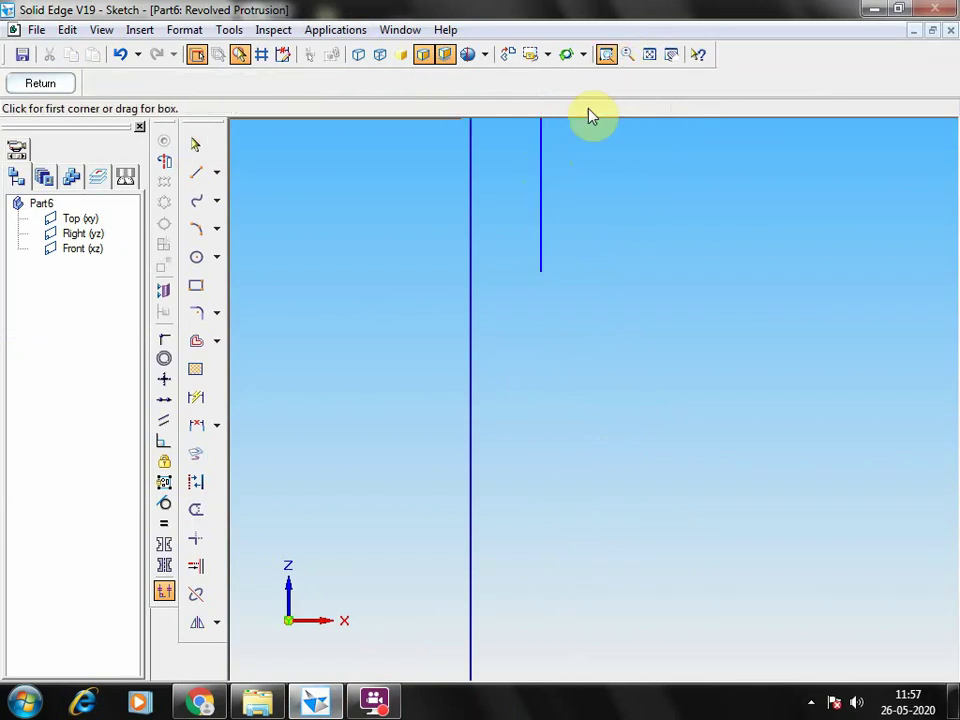
click(671, 54)
drag(613, 147, 587, 711)
drag(590, 240, 555, 648)
drag(533, 123, 585, 435)
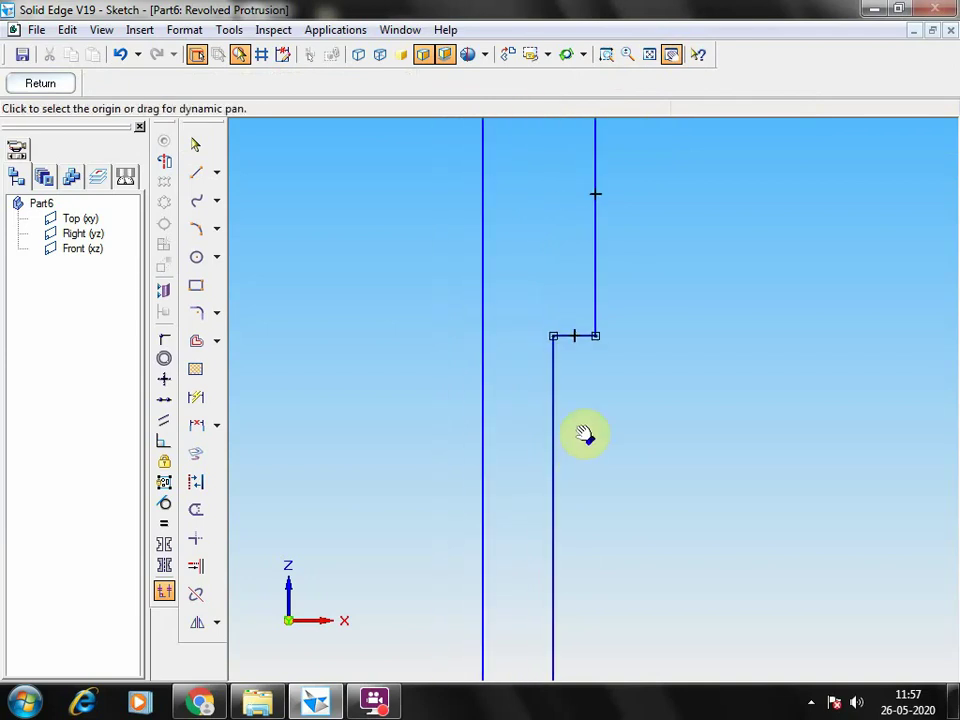
key(Escape)
click(553, 368)
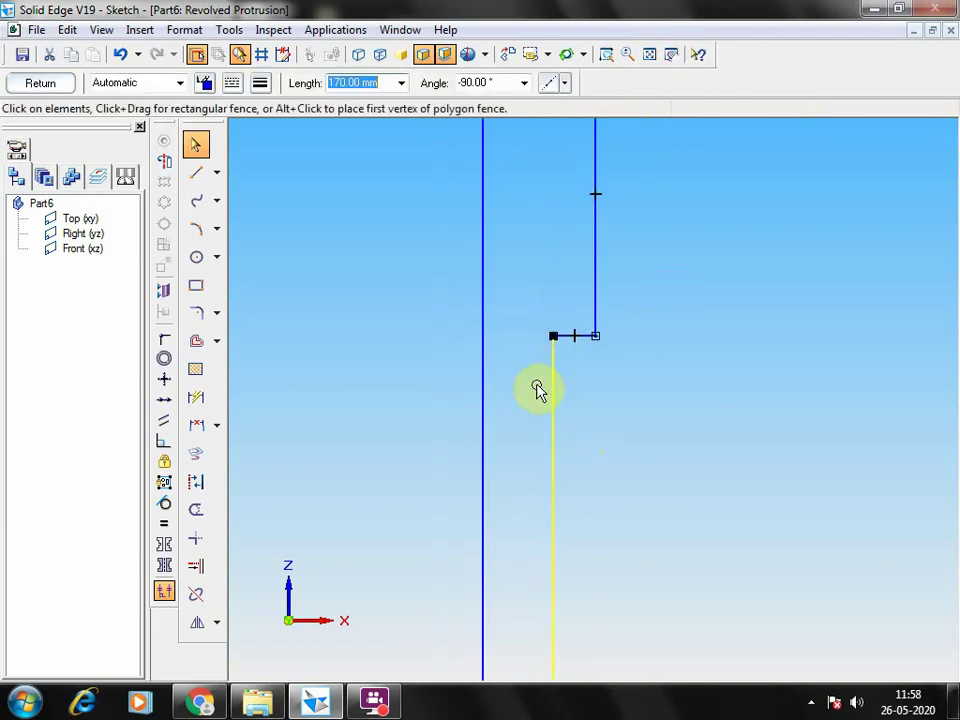
key(Delete)
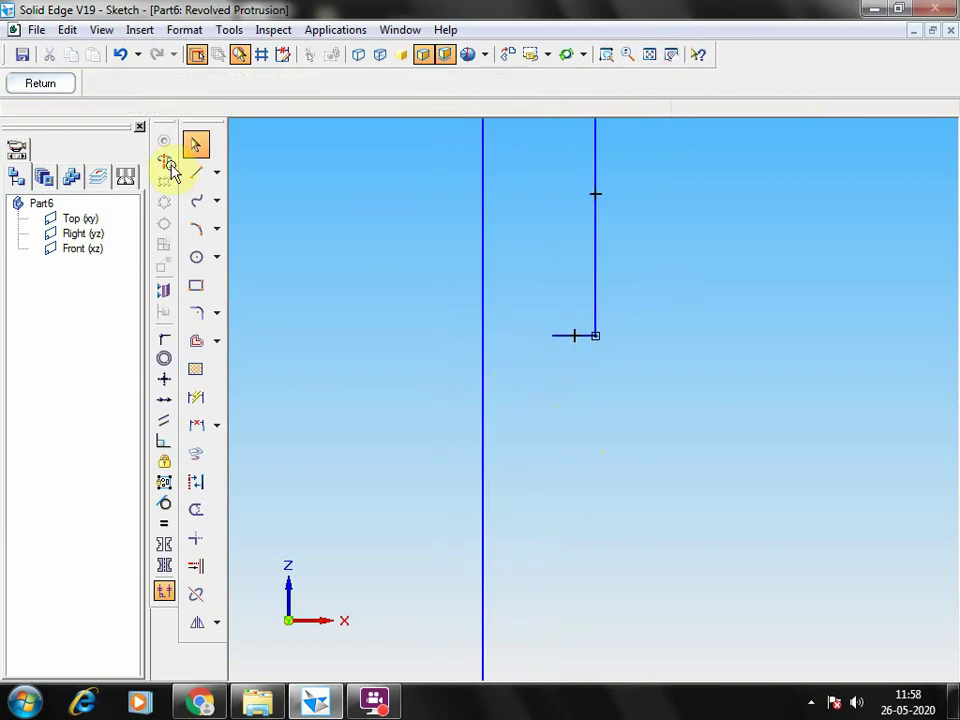
Step: Draw a 210 mm vertical line downward from the inner end of the 6 mm shoulder
click(196, 172)
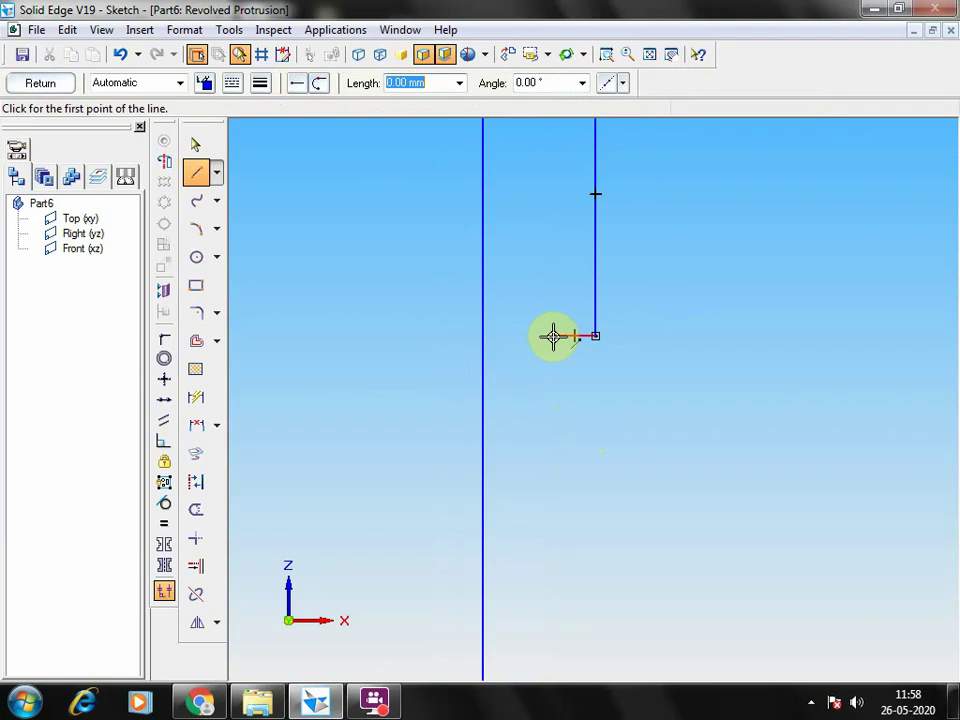
click(553, 336)
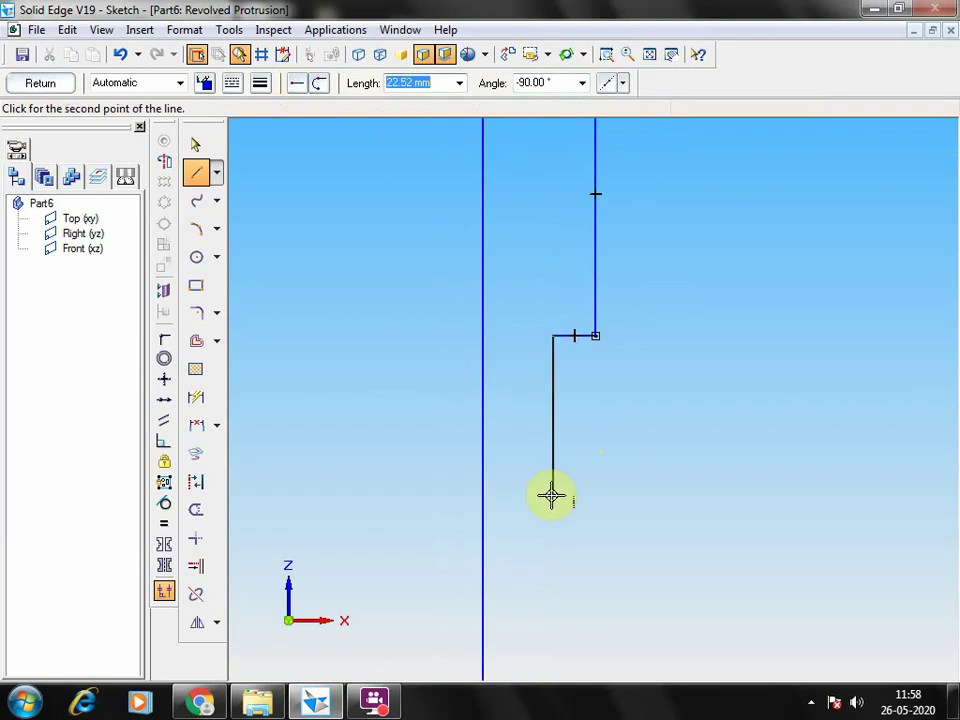
key(Return)
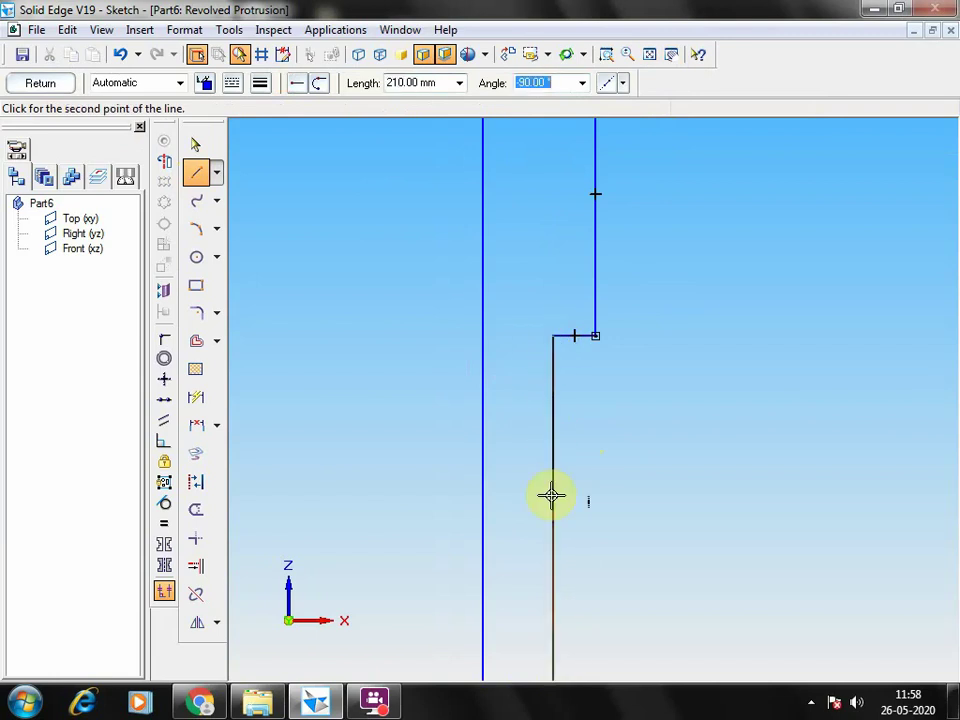
Step: Check the rod's lower section on the machine drawing and add a 4 mm line in -X from the 210 mm line's lower end
click(650, 55)
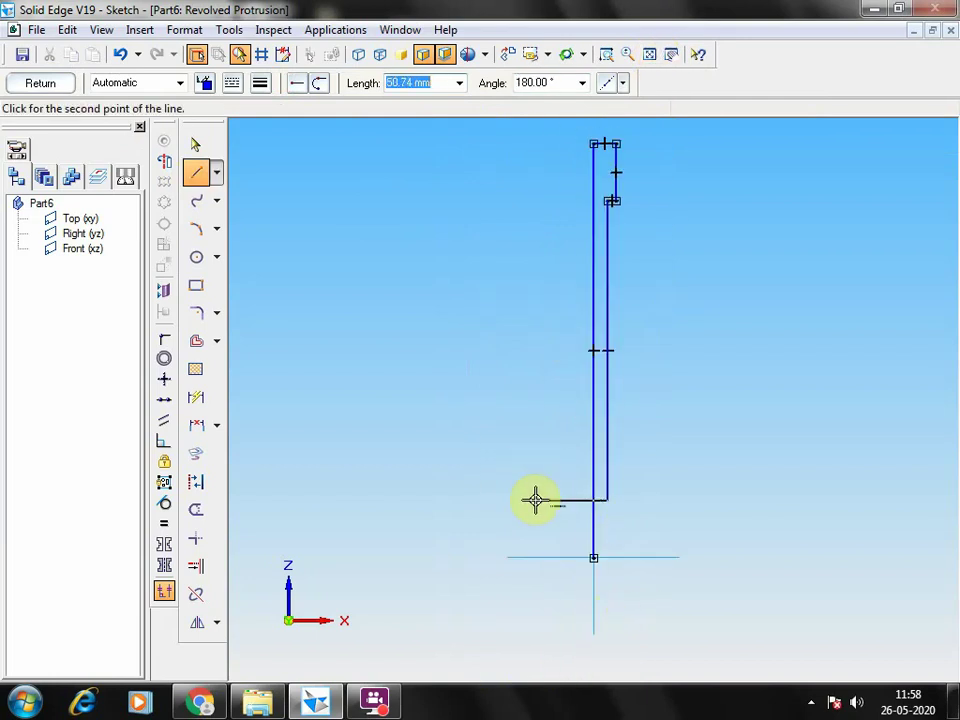
click(200, 702)
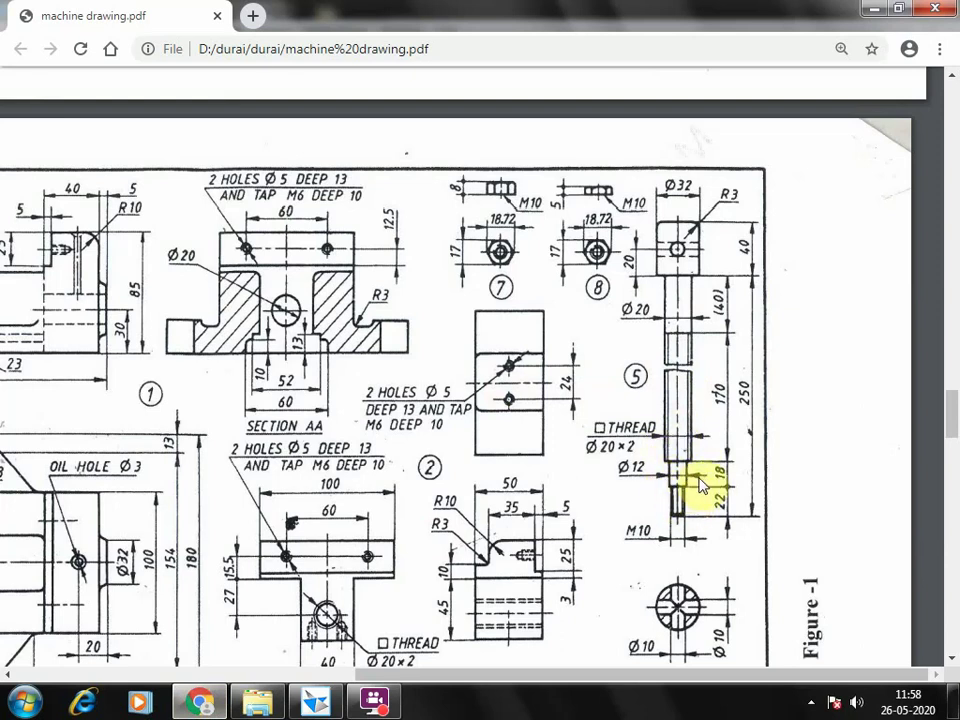
click(312, 705)
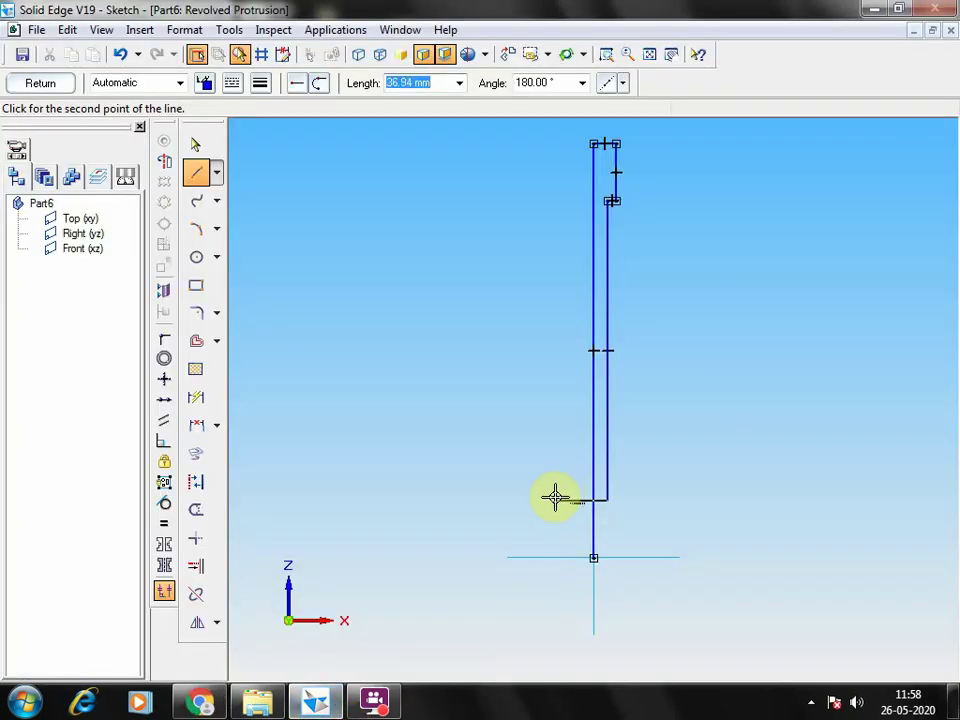
key(Tab)
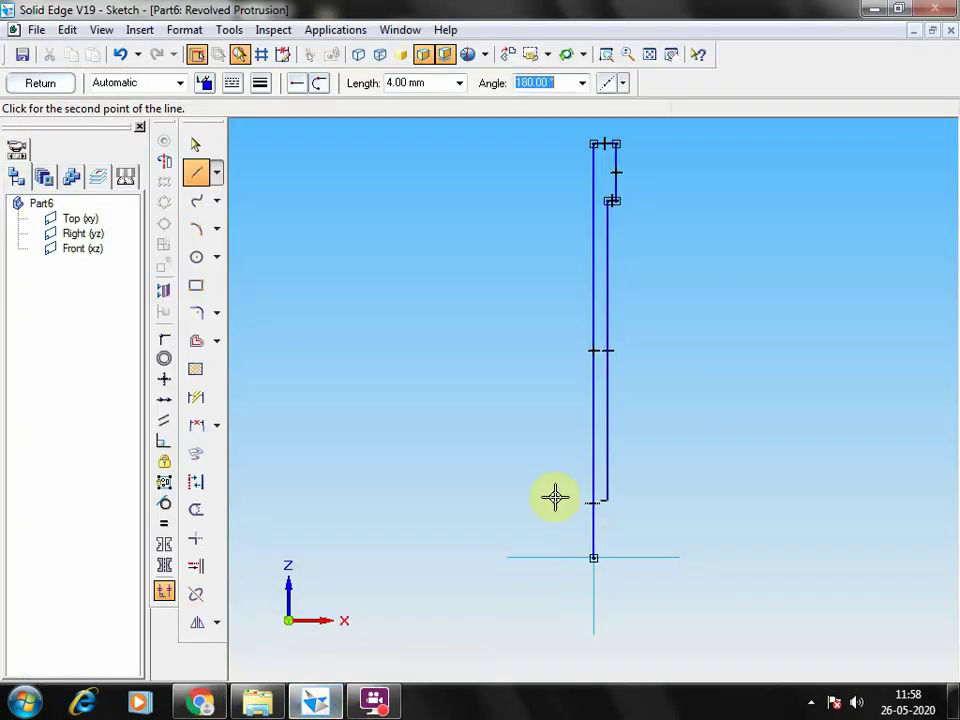
Step: Check the Ø12 section's length on the machine drawing and draw an 18 mm line downward from the 4 mm step
click(606, 54)
mouse_move(534, 444)
mouse_down()
mouse_move(579, 557)
mouse_move(684, 579)
mouse_up()
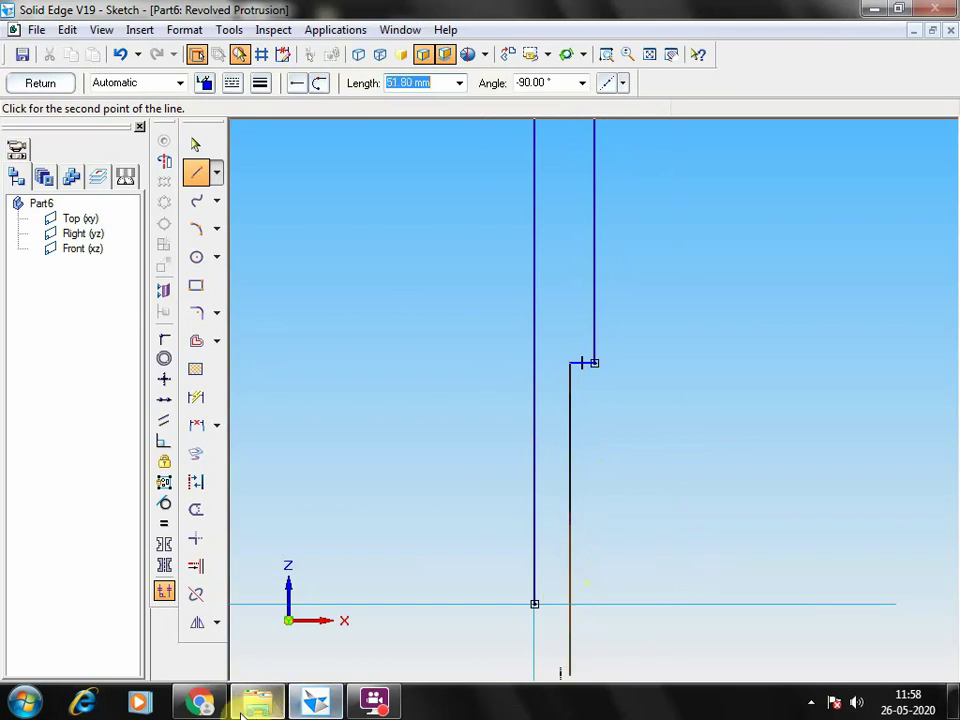
click(197, 706)
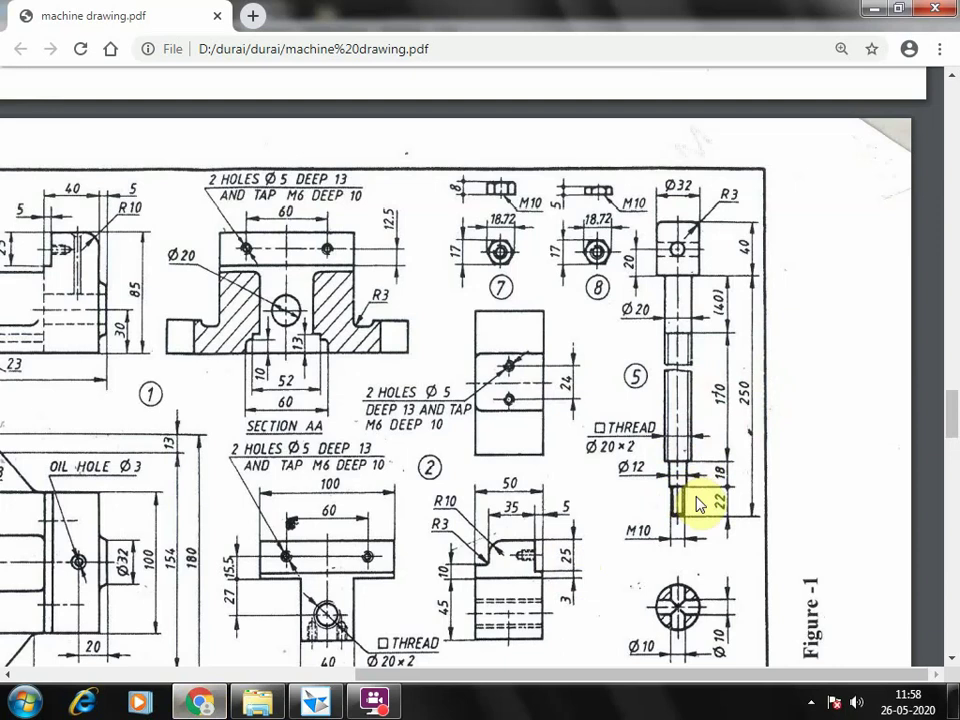
click(316, 702)
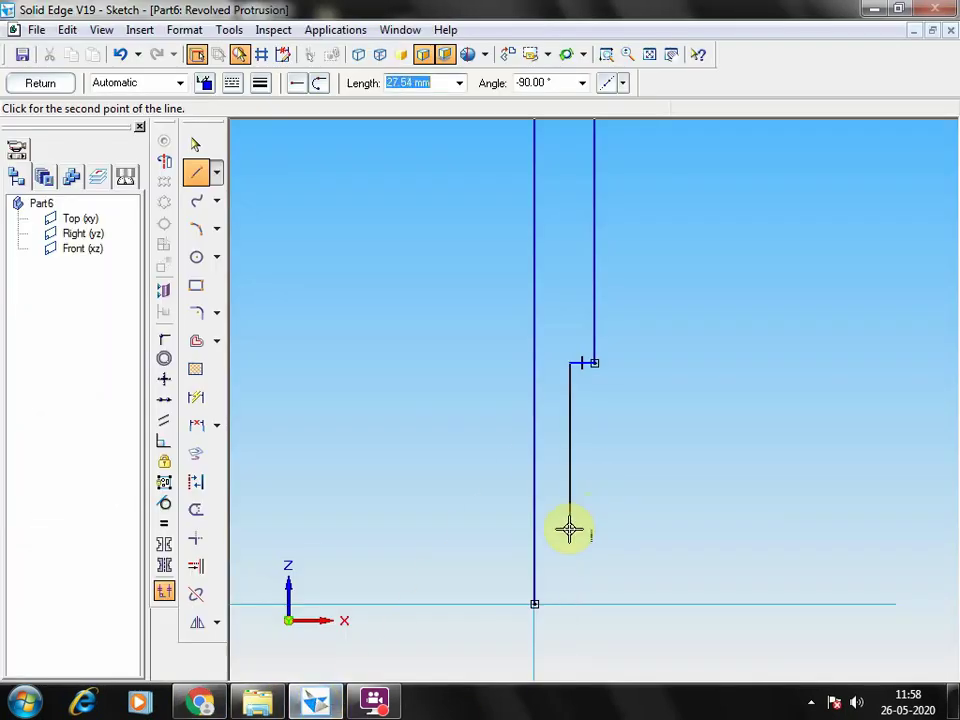
key(Tab)
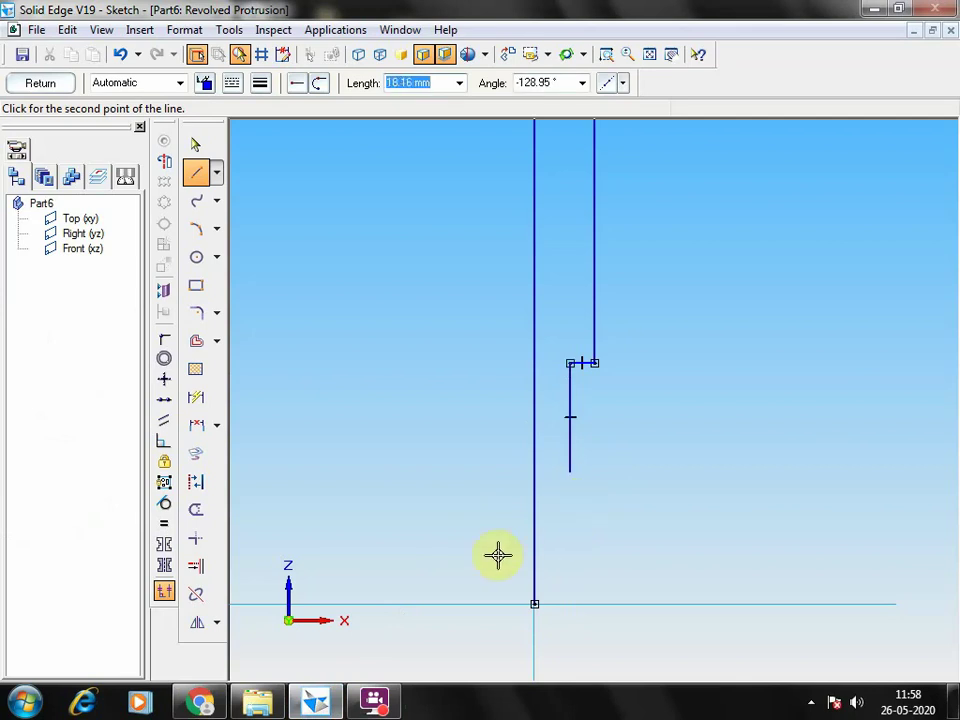
Step: Recheck the M10 end on the machine drawing and add a 1 mm line in -X from the 18 mm line's lower end
click(200, 702)
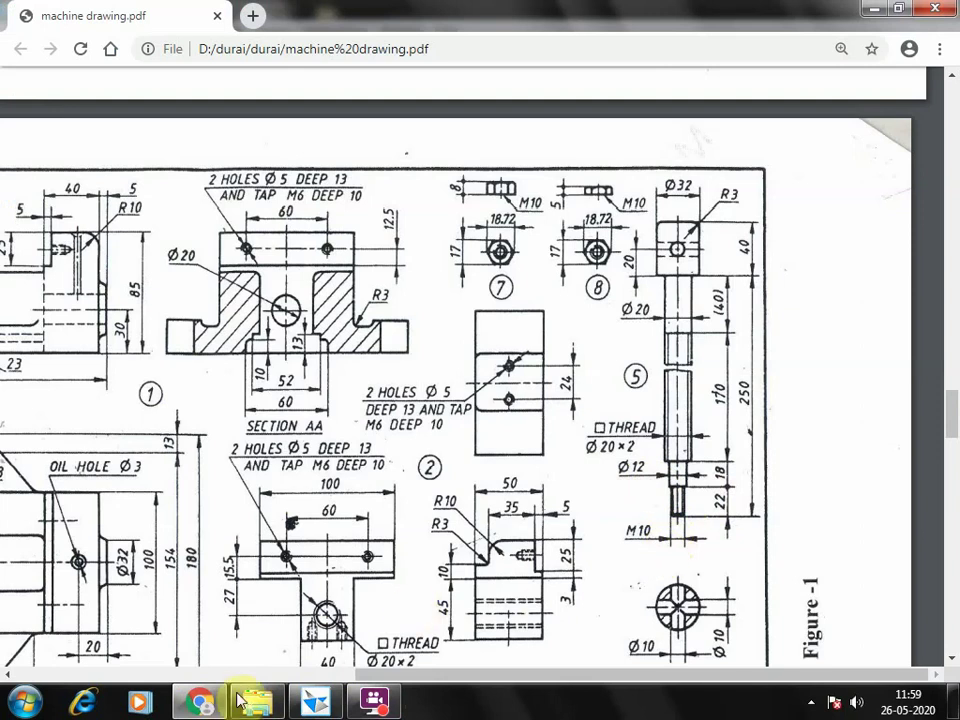
click(315, 702)
click(570, 470)
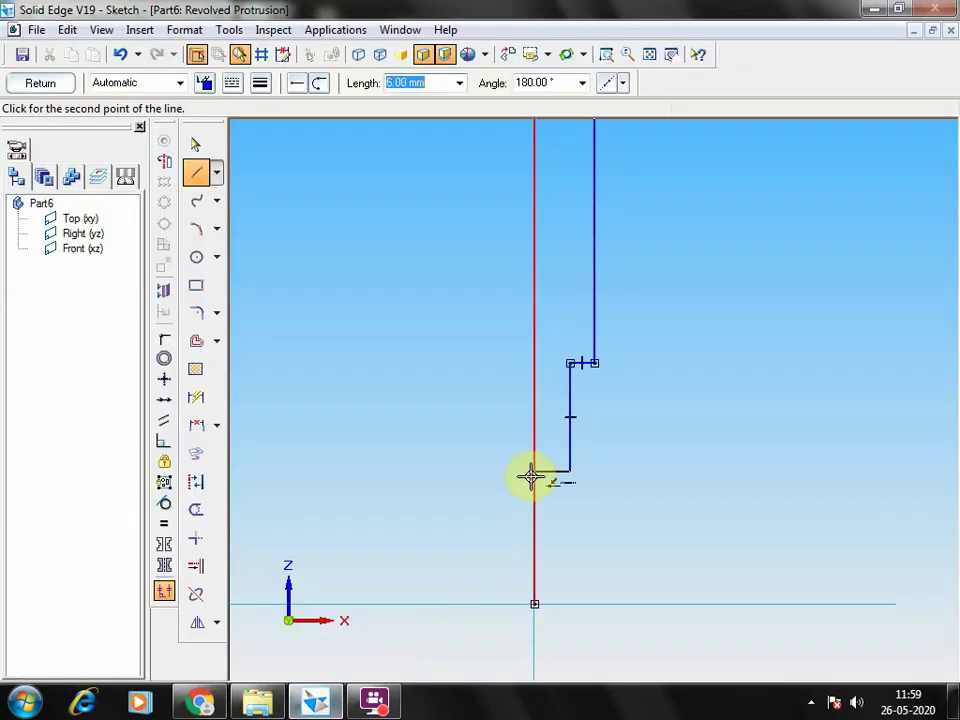
right_click(531, 477)
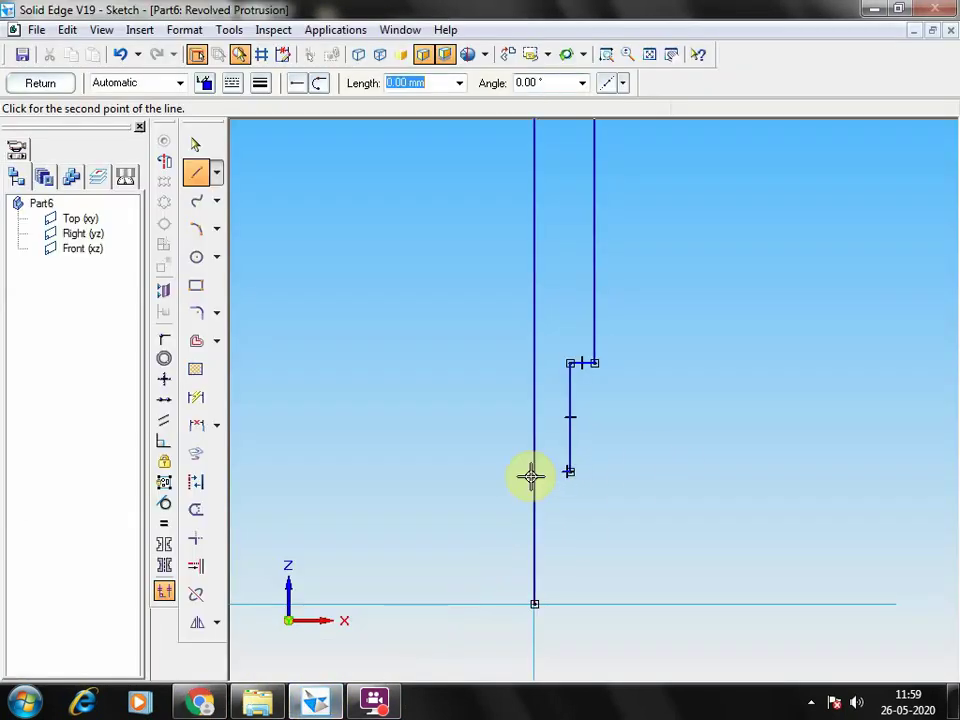
Step: Draw the 22 mm end section down to the base level and close the profile at the centre line's lower endpoint
click(568, 471)
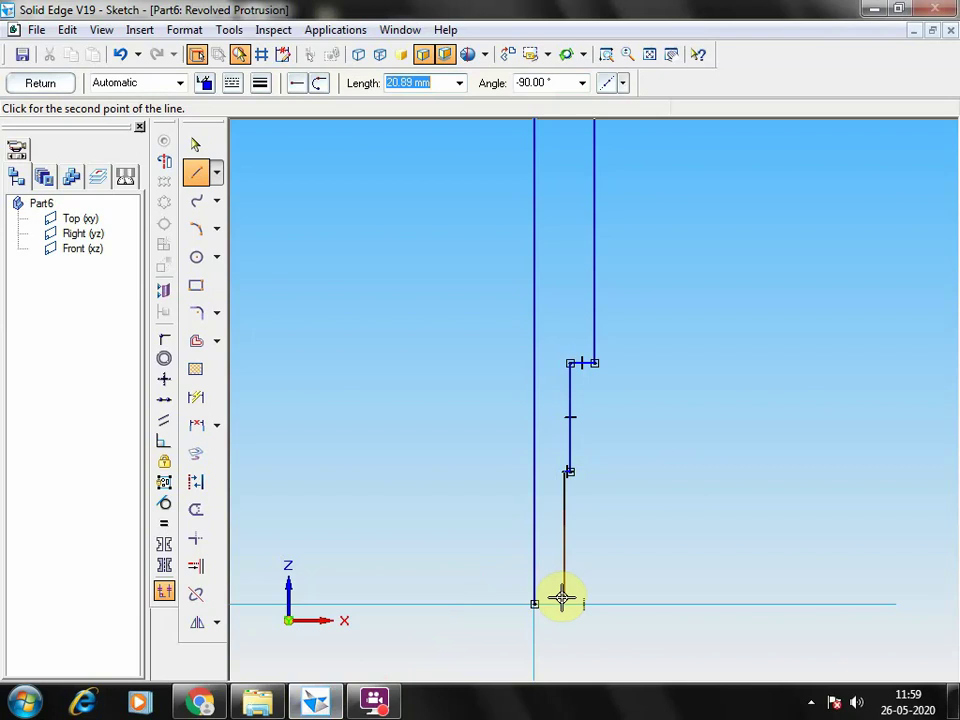
click(562, 598)
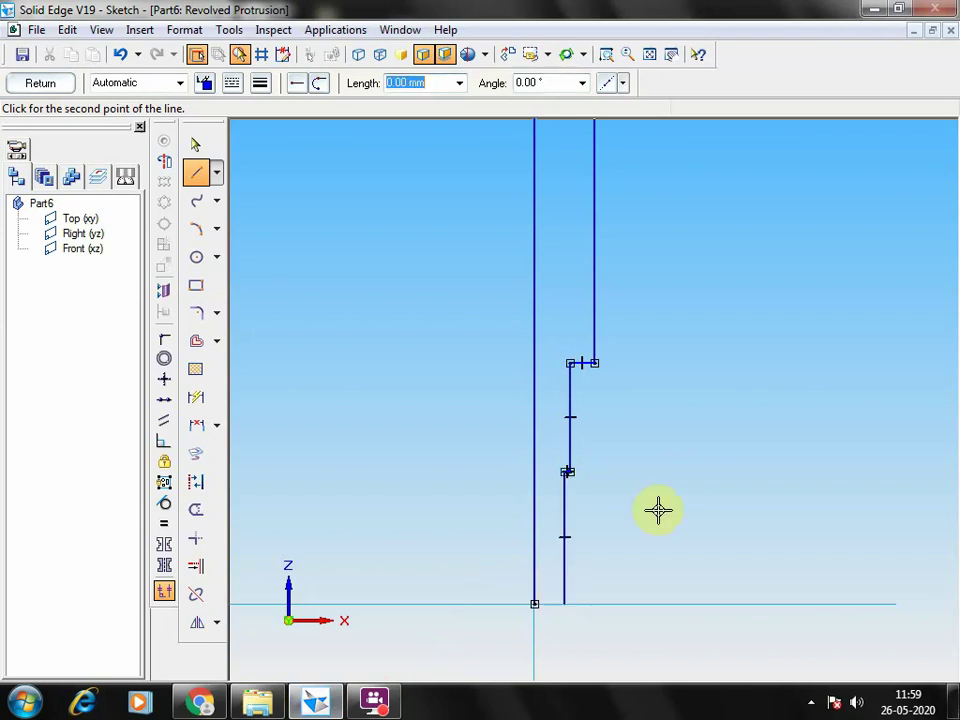
click(533, 604)
right_click(463, 523)
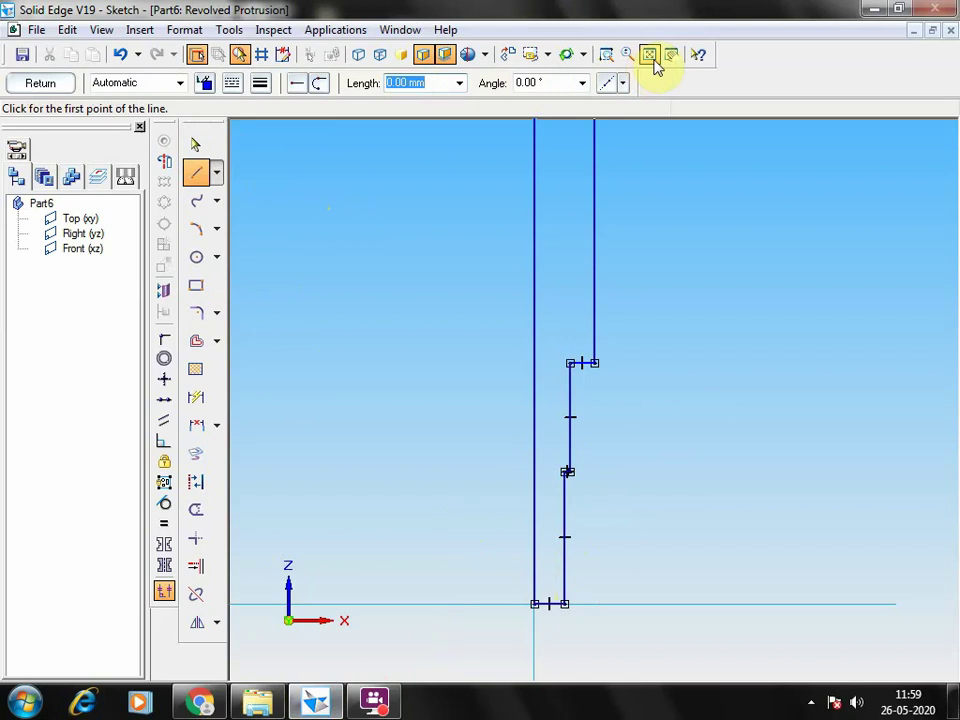
Step: Inspect the stepped profile's joints and set the long vertical centre line as the axis of revolution
click(606, 56)
mouse_move(585, 251)
mouse_down()
mouse_move(553, 484)
mouse_move(640, 510)
mouse_move(671, 493)
mouse_up()
click(196, 172)
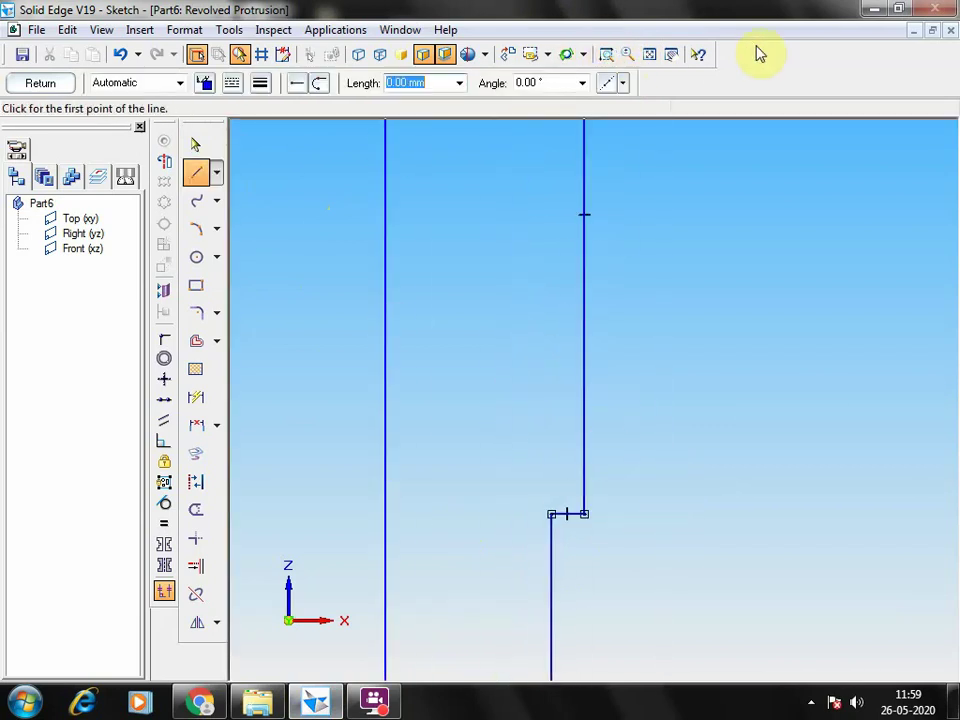
click(648, 56)
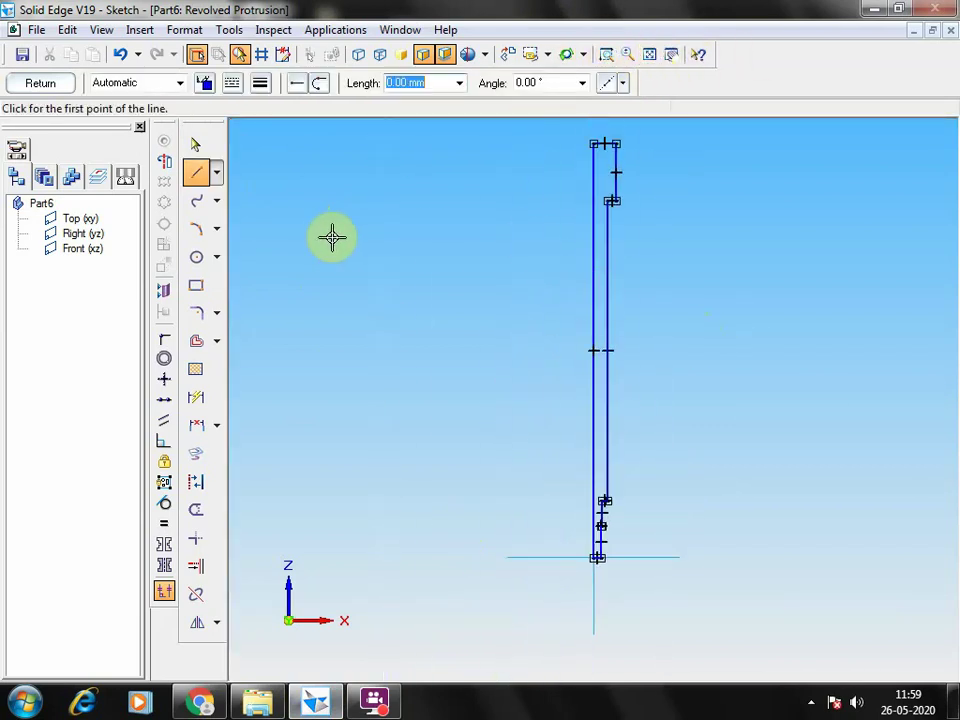
click(164, 163)
click(593, 279)
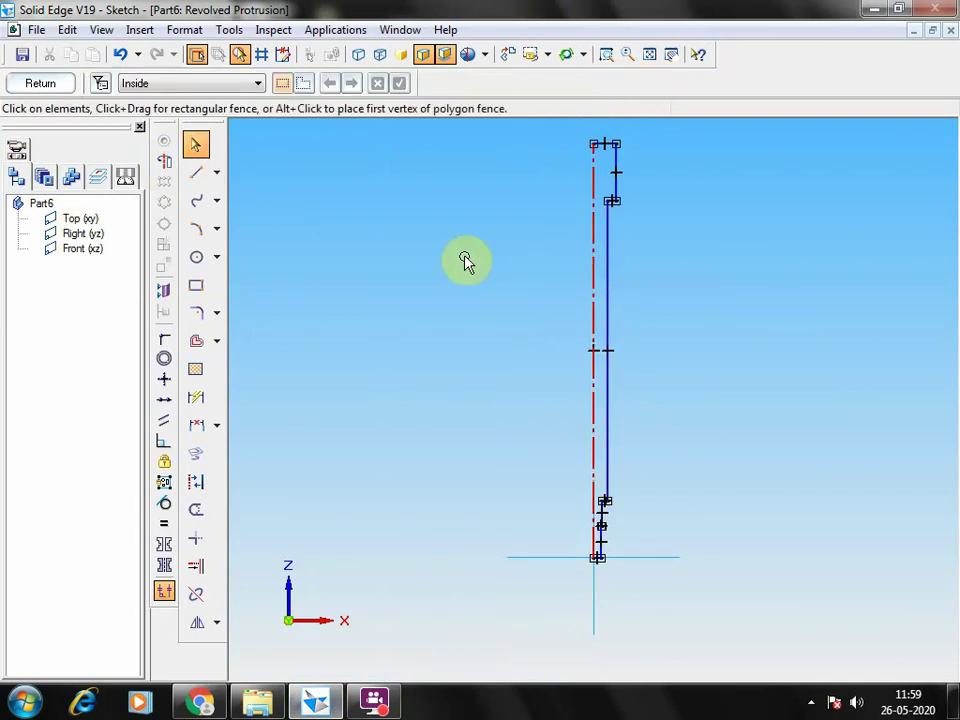
Step: Finish the profile sketch and revolve it 360° into the solid screw rod
click(48, 86)
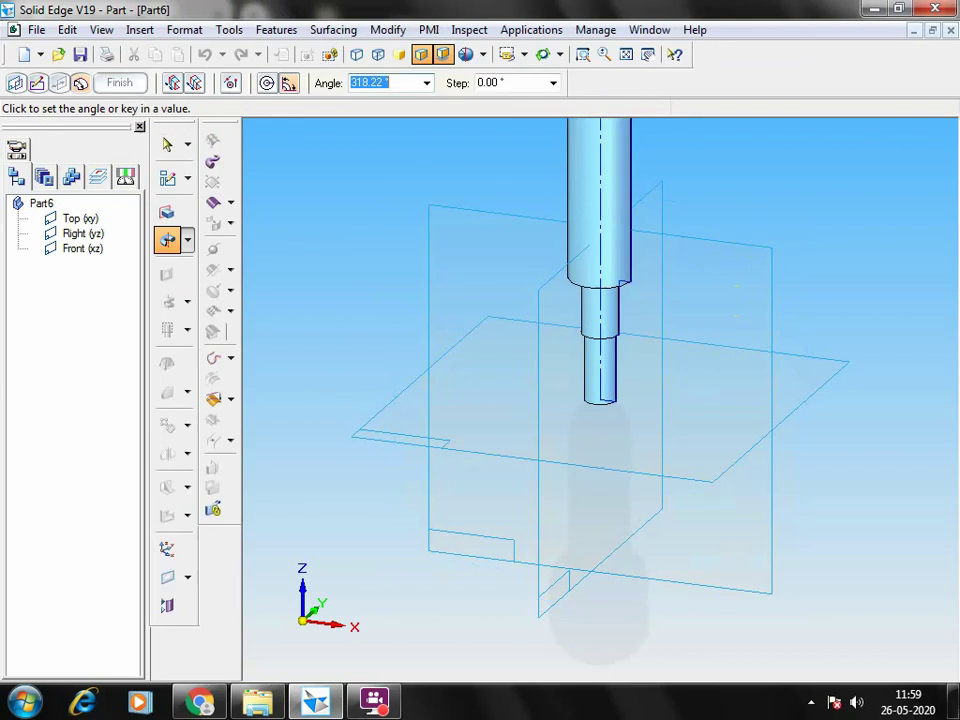
key(Return)
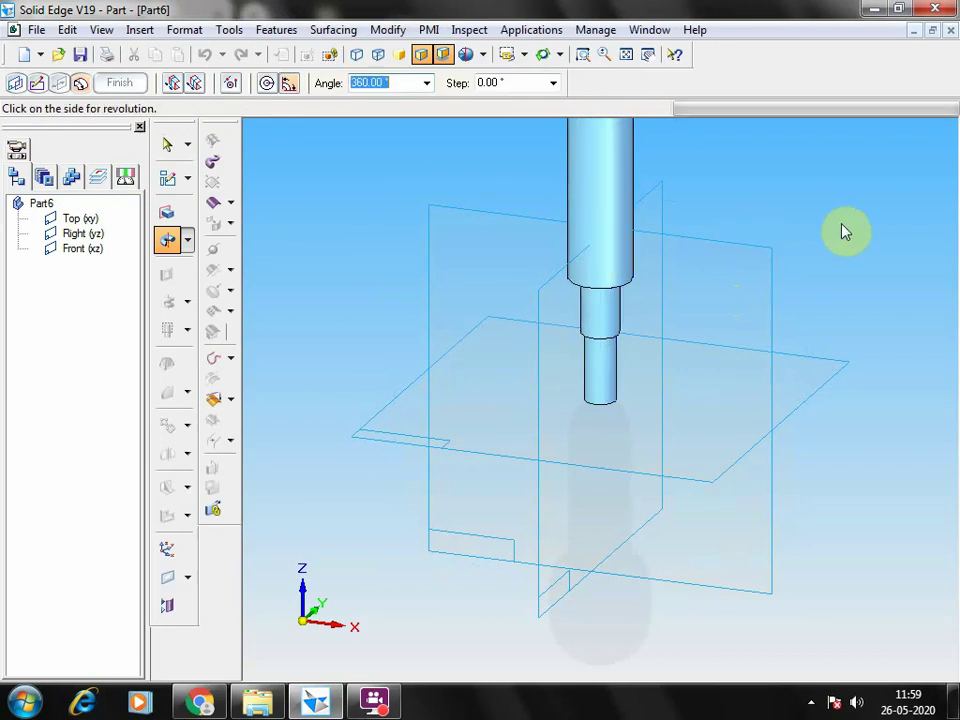
click(841, 228)
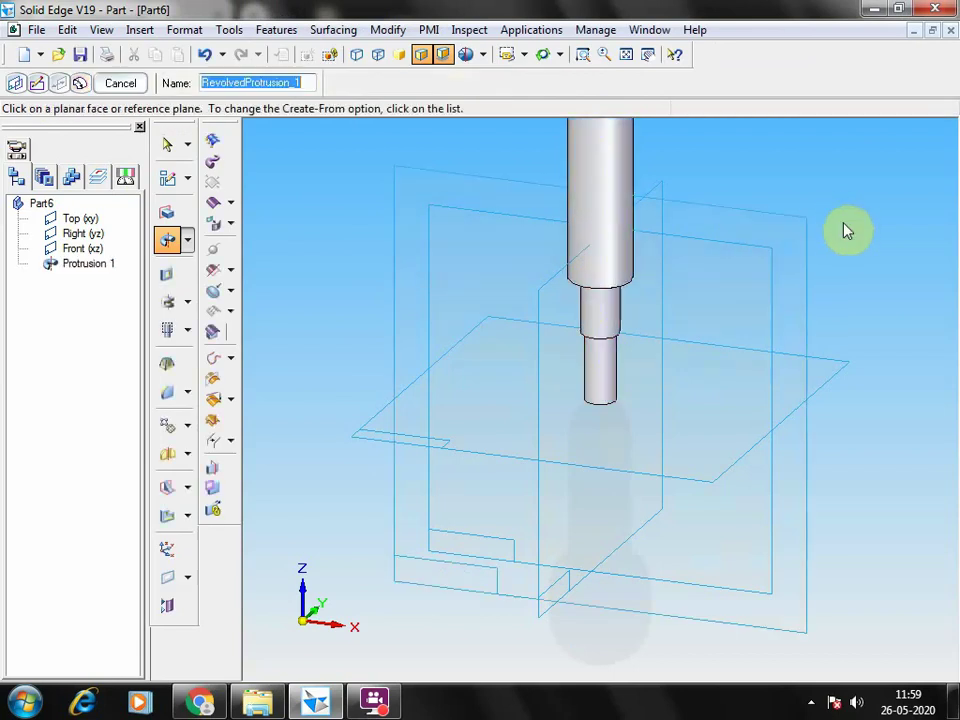
Step: Check the head's corner radius on the machine drawing and round the head's top circular edge with a 3 mm radius
click(628, 54)
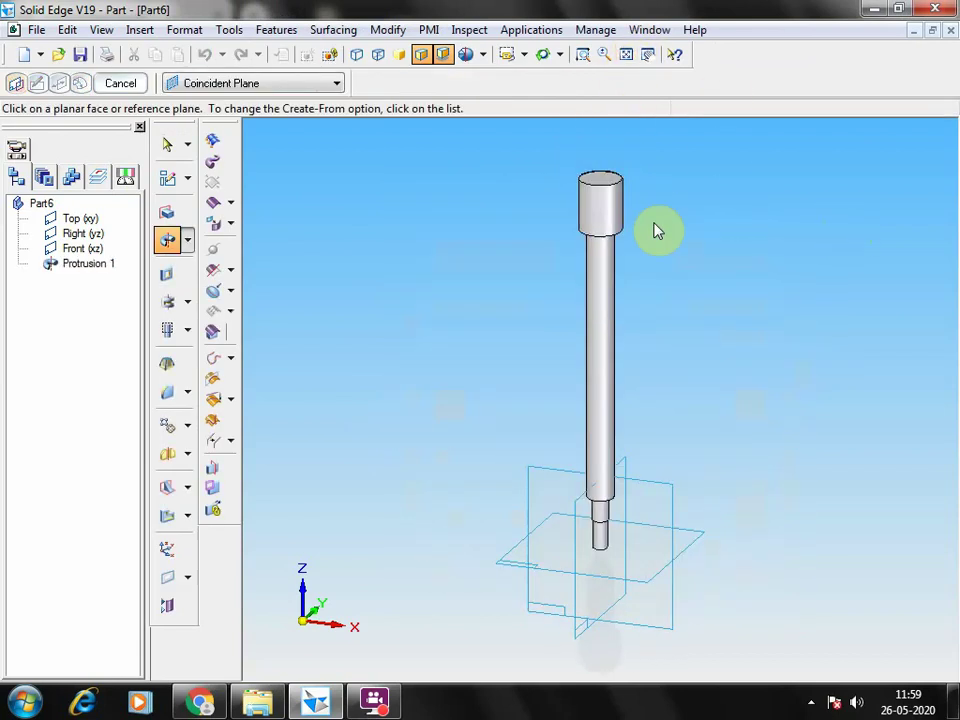
click(200, 702)
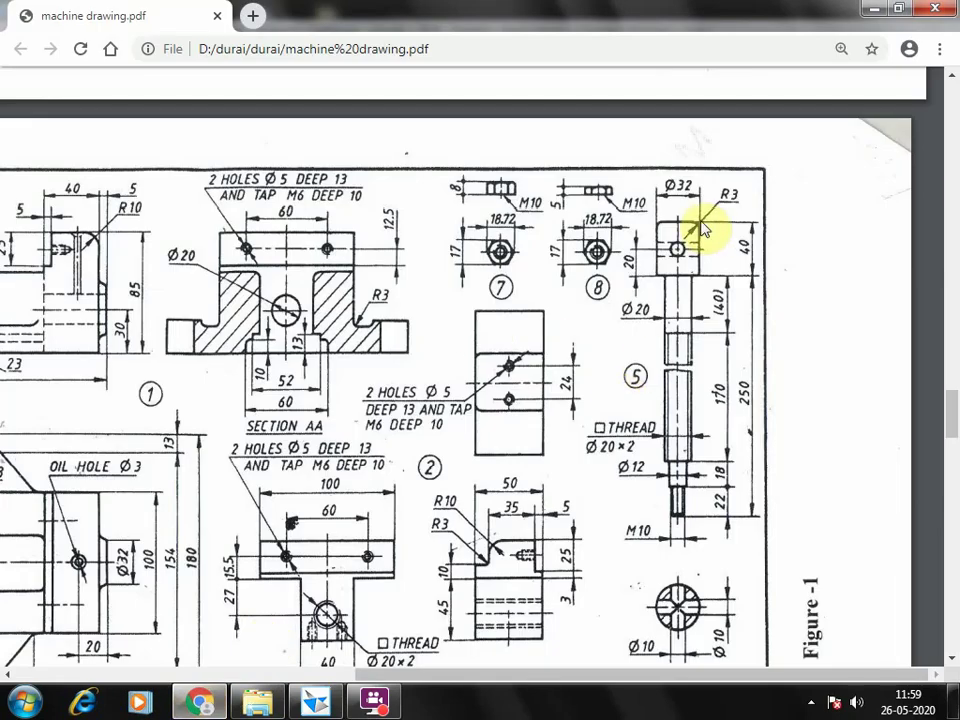
click(315, 702)
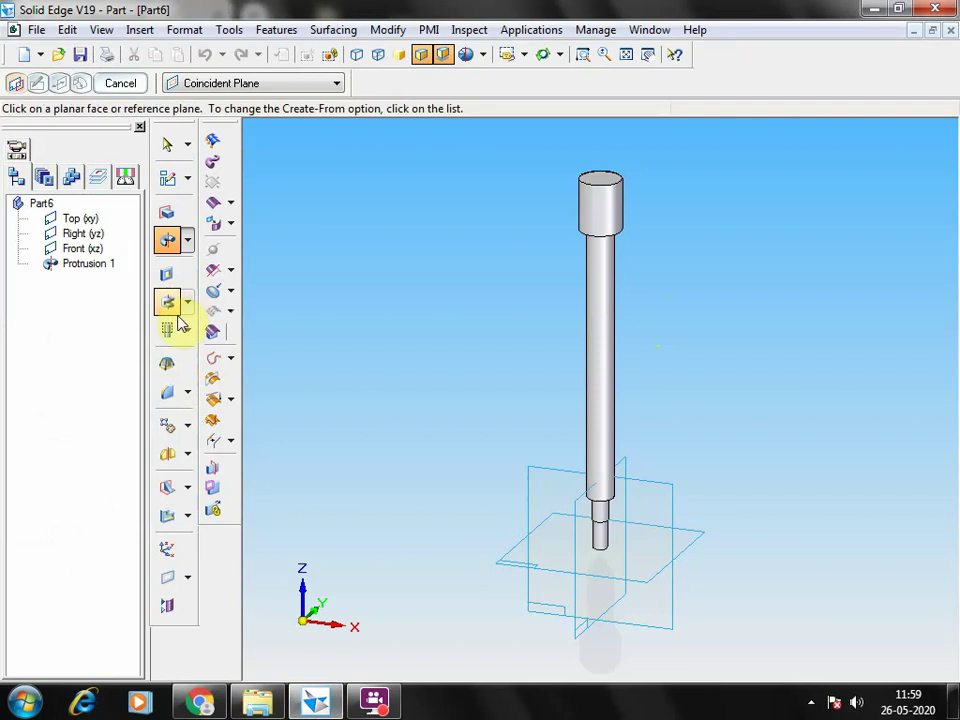
click(167, 392)
click(603, 184)
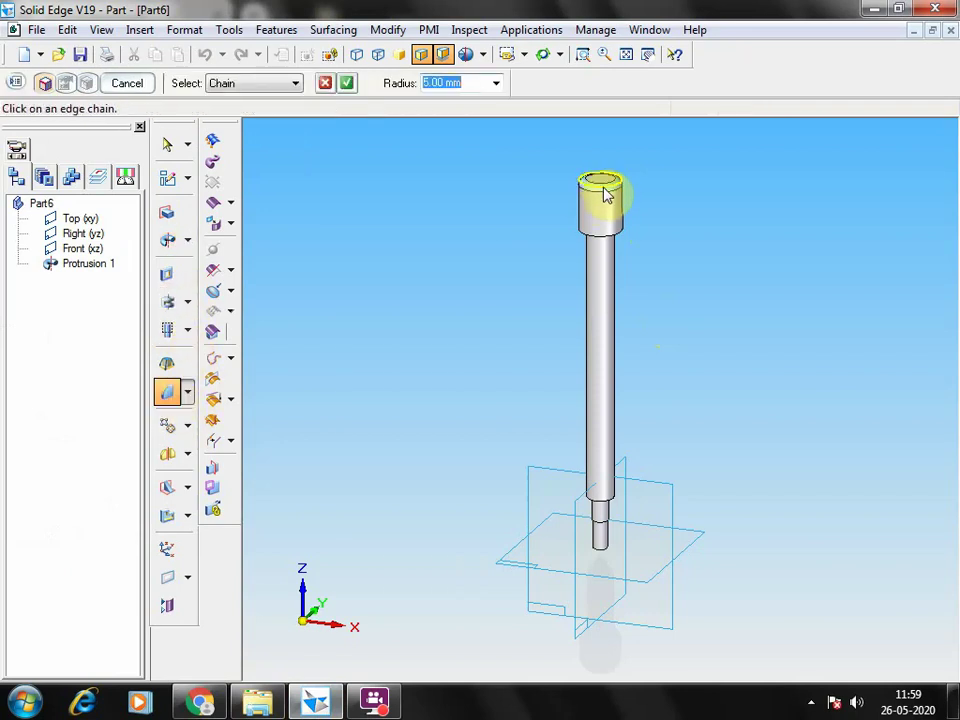
text(5)
key(Return)
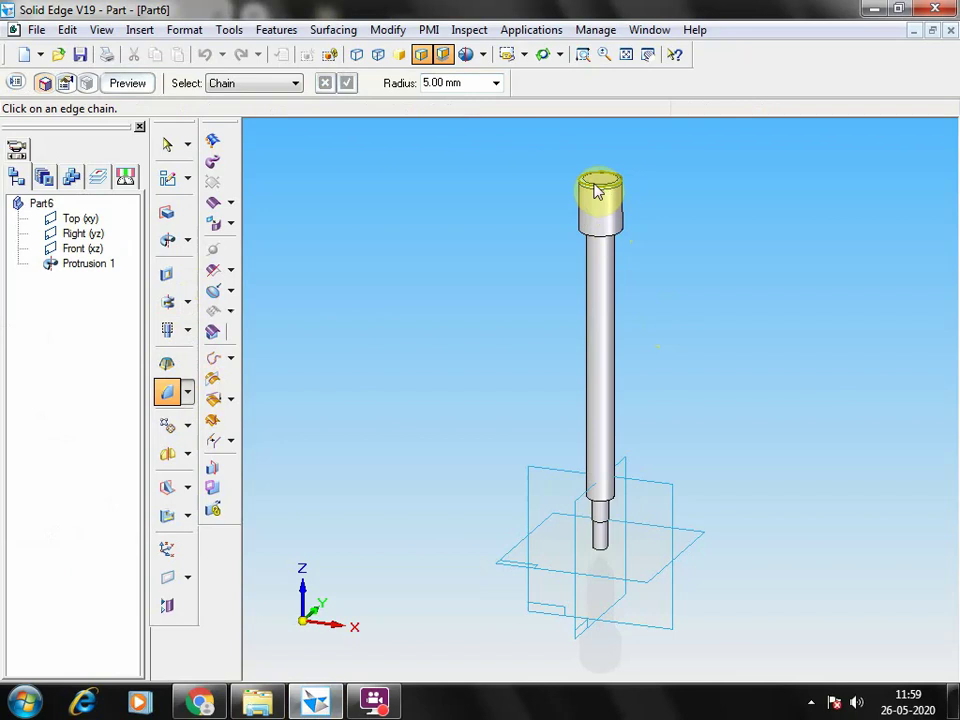
right_click(499, 240)
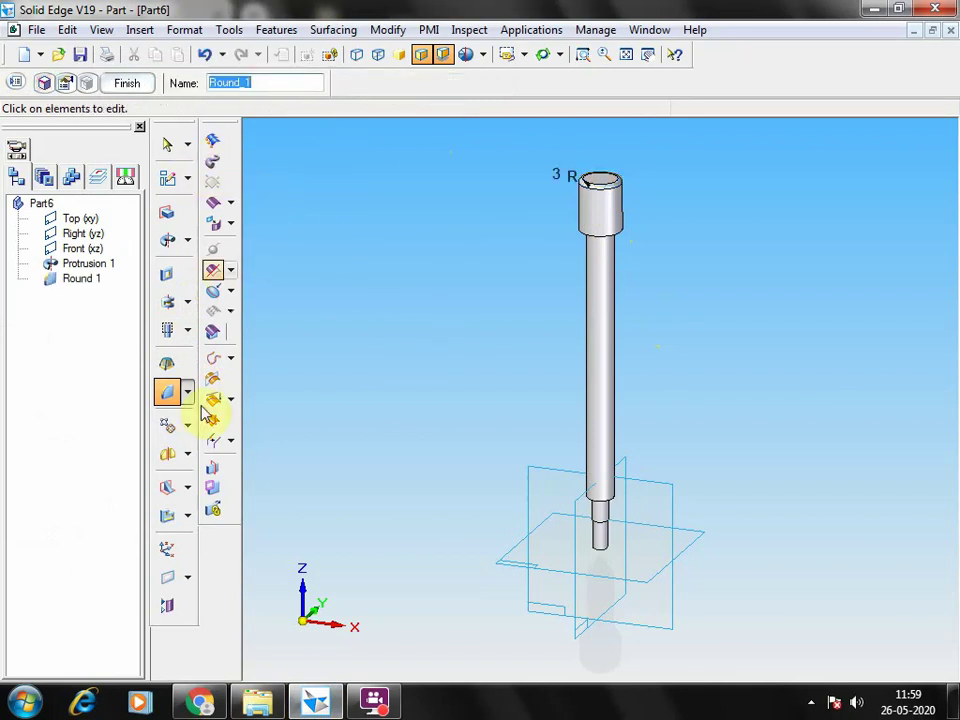
Step: Examine the cross holes through the rod's head on the machine drawing
click(201, 702)
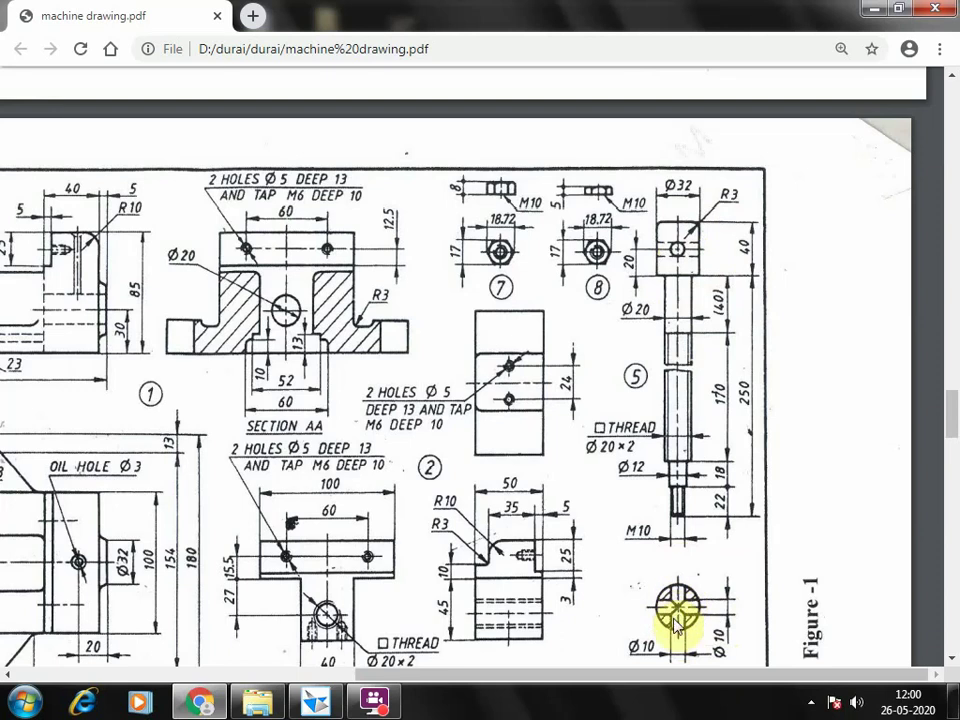
click(316, 704)
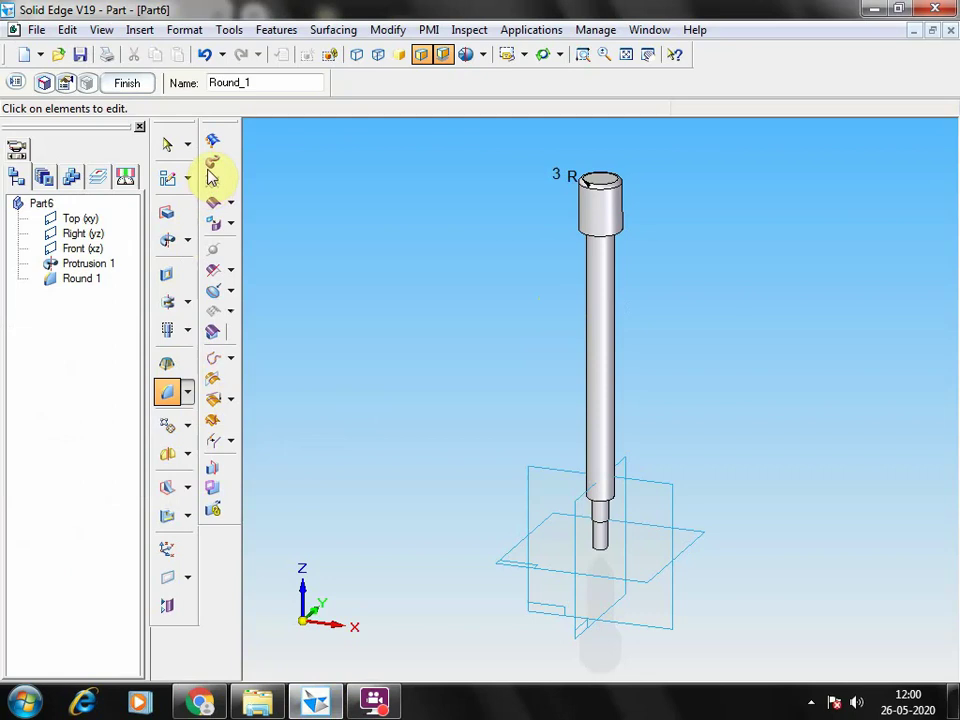
click(167, 274)
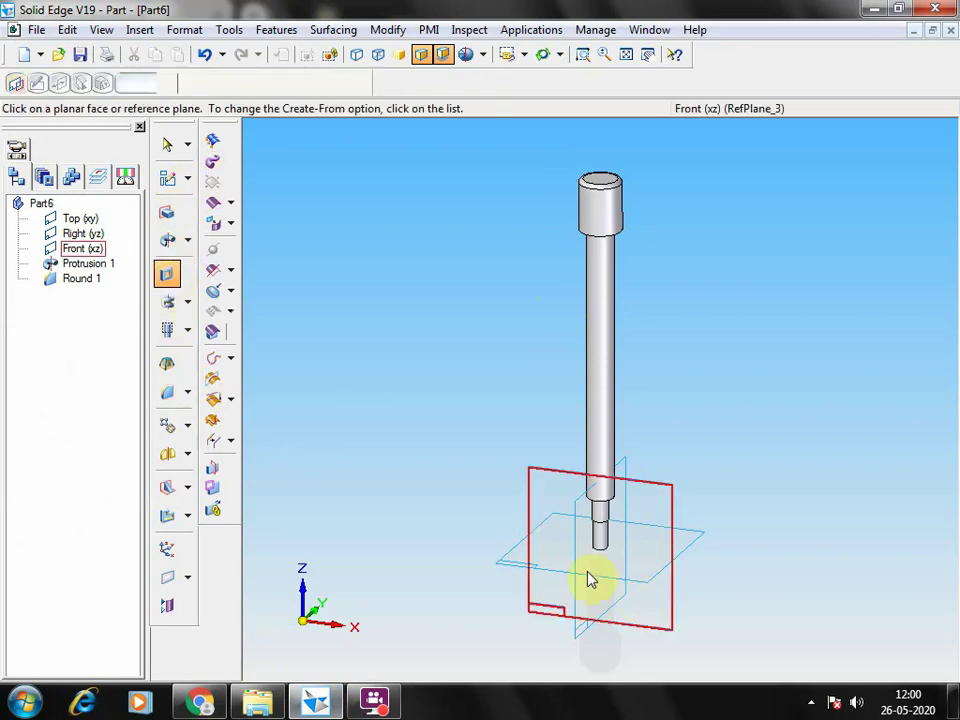
click(573, 561)
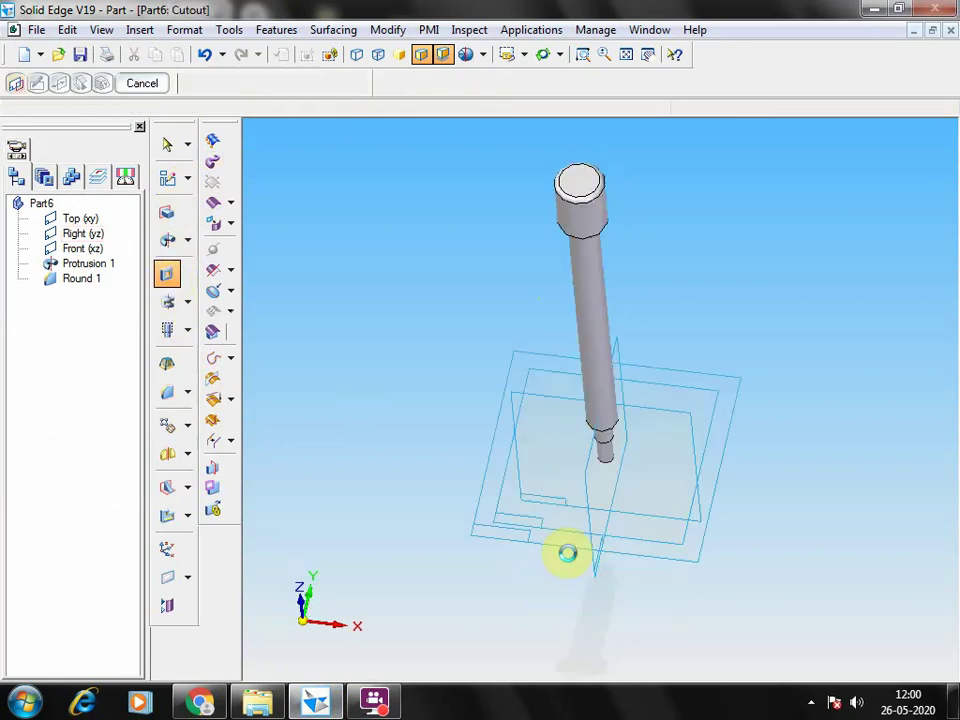
click(30, 82)
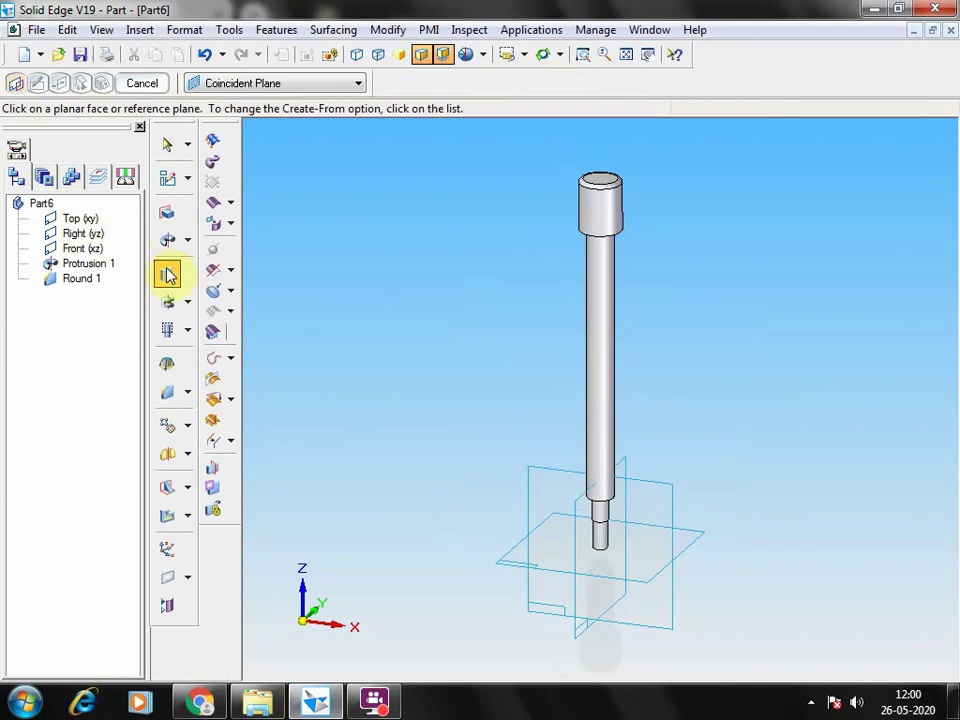
Step: Start a cutout sketch on the right (yz) plane and check the head's cross-hole dimensions on the machine drawing
click(622, 459)
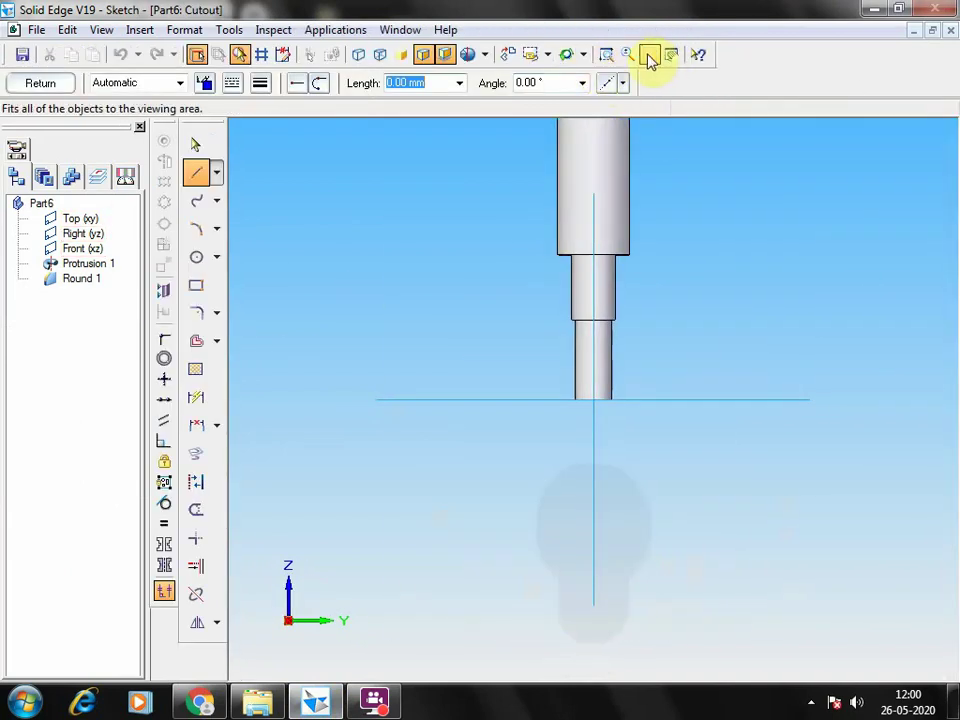
click(649, 54)
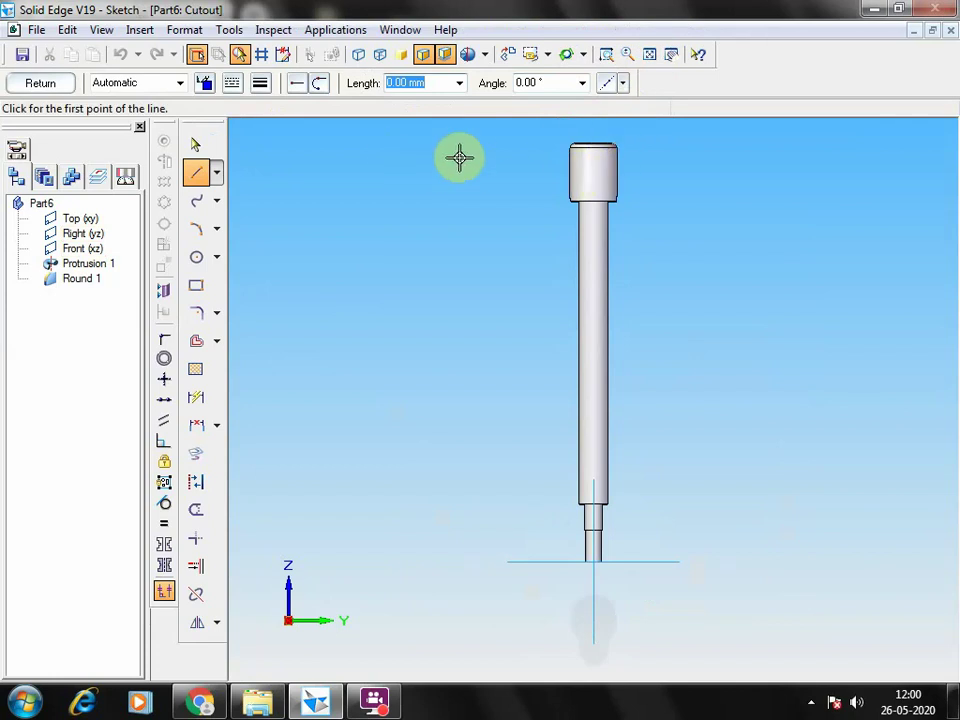
click(200, 702)
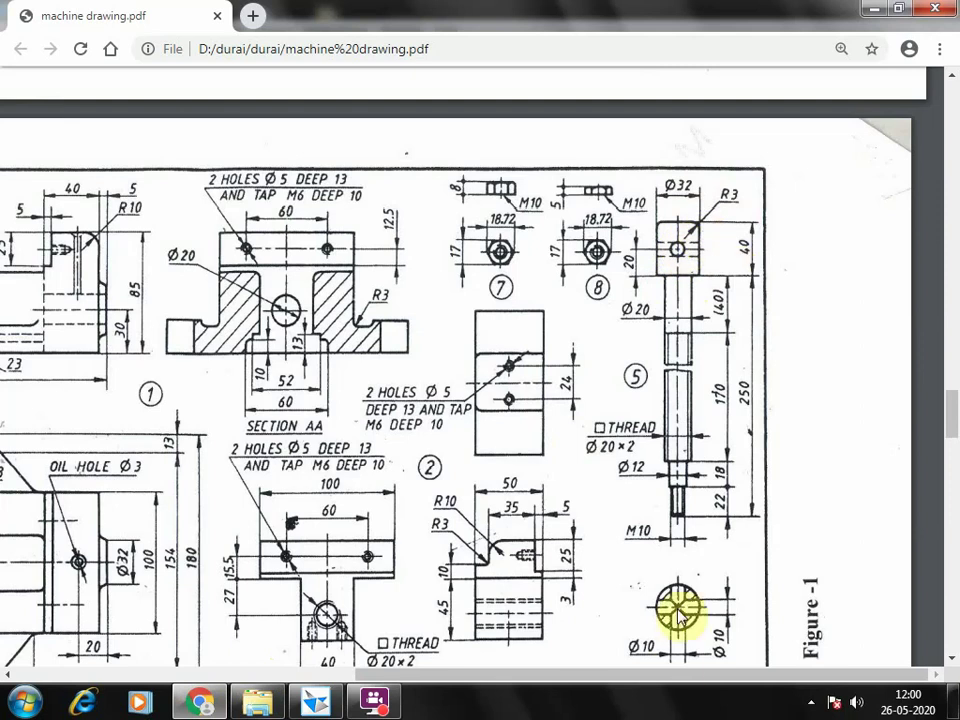
click(325, 705)
click(210, 705)
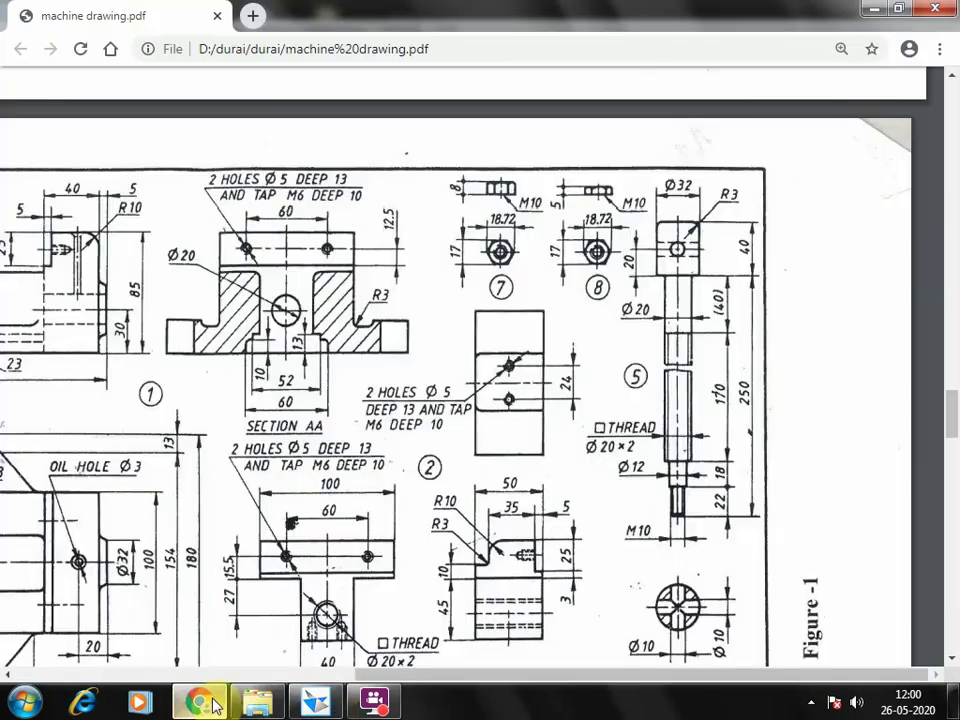
click(316, 703)
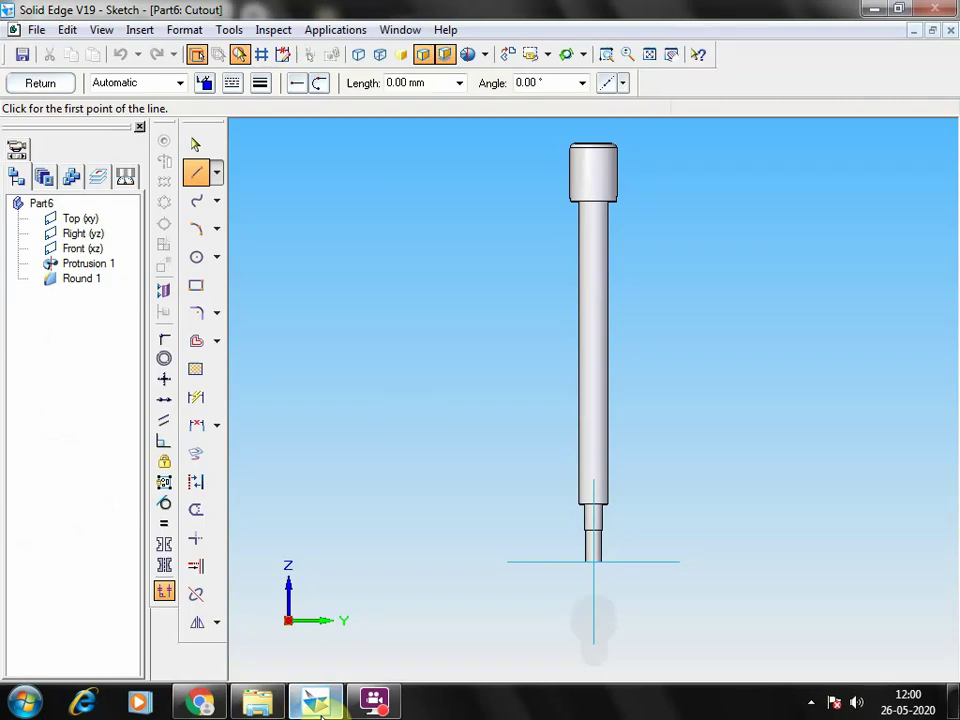
Step: Draw a vertical helper line up from the centre of the head's lower edge and a 10 mm diameter circle centred on its upper end
click(196, 174)
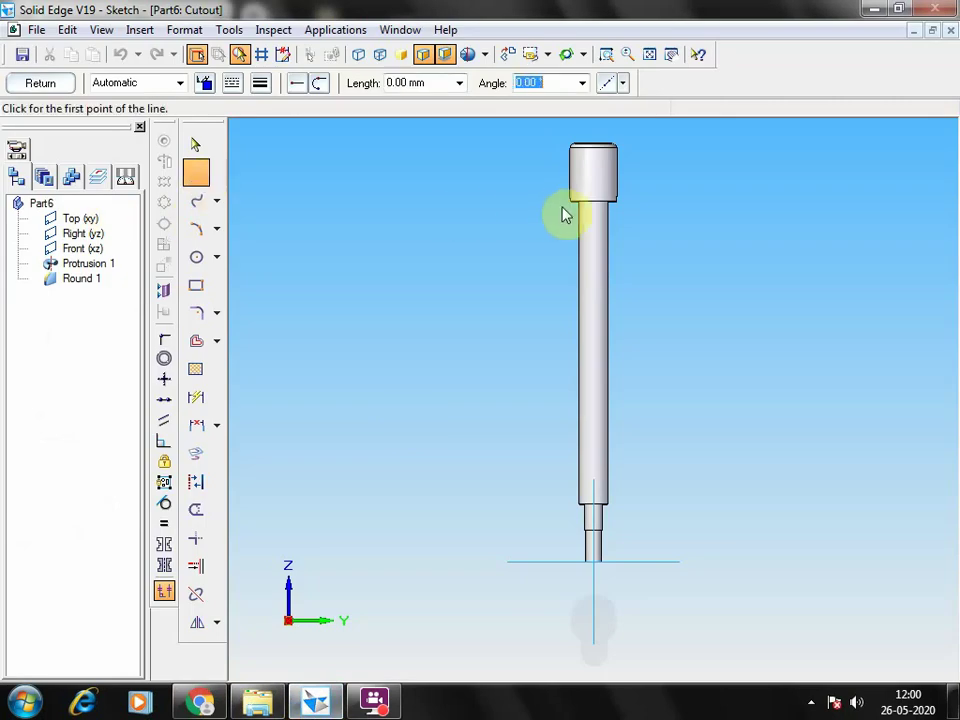
click(593, 200)
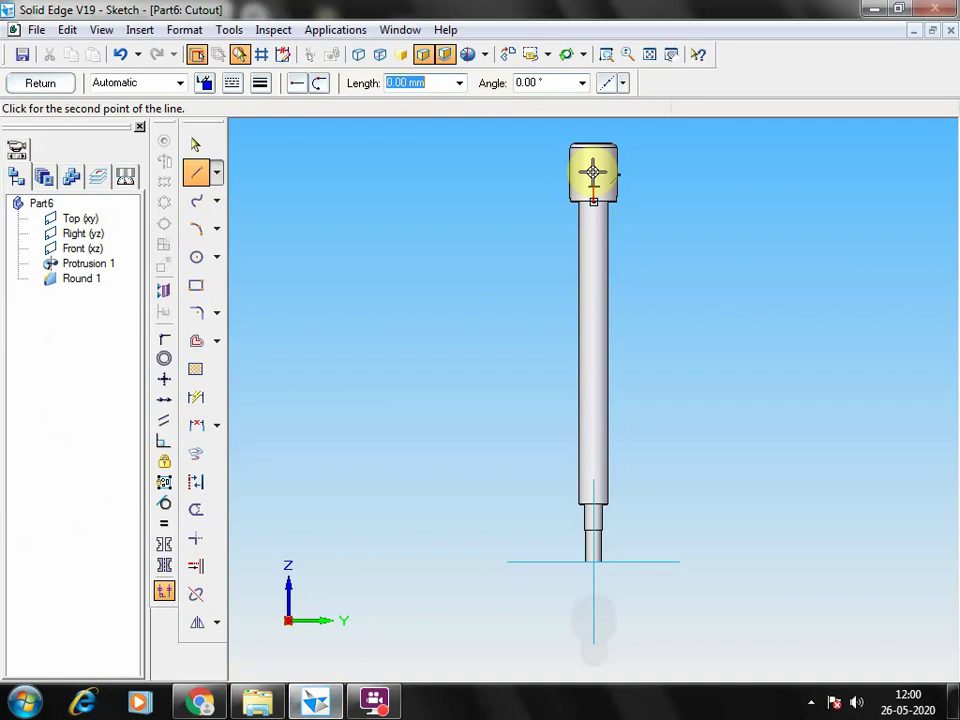
click(593, 173)
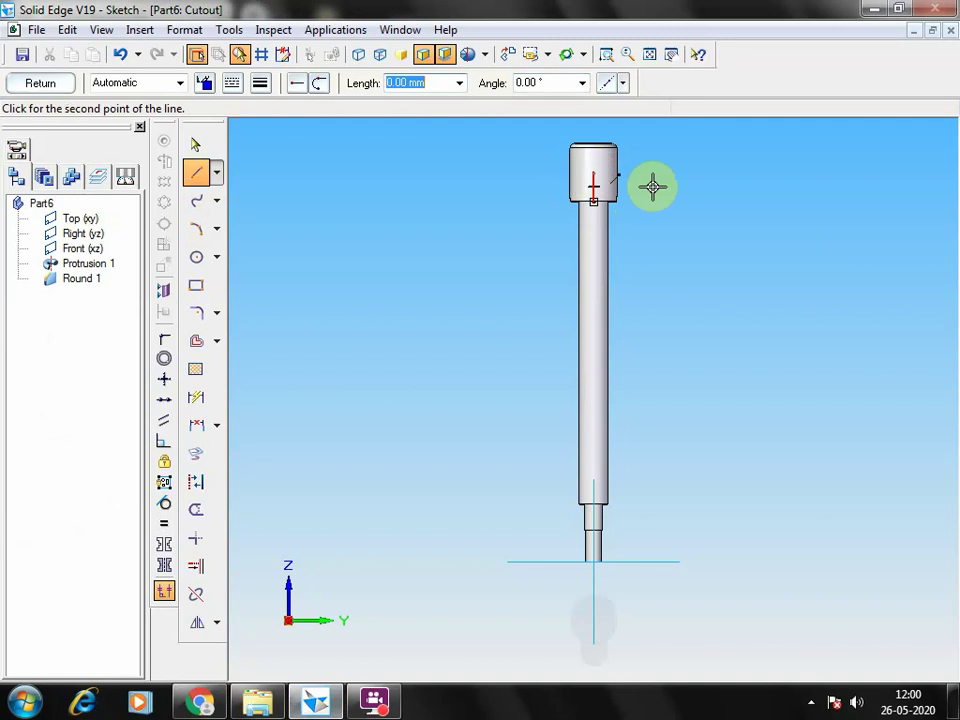
click(196, 256)
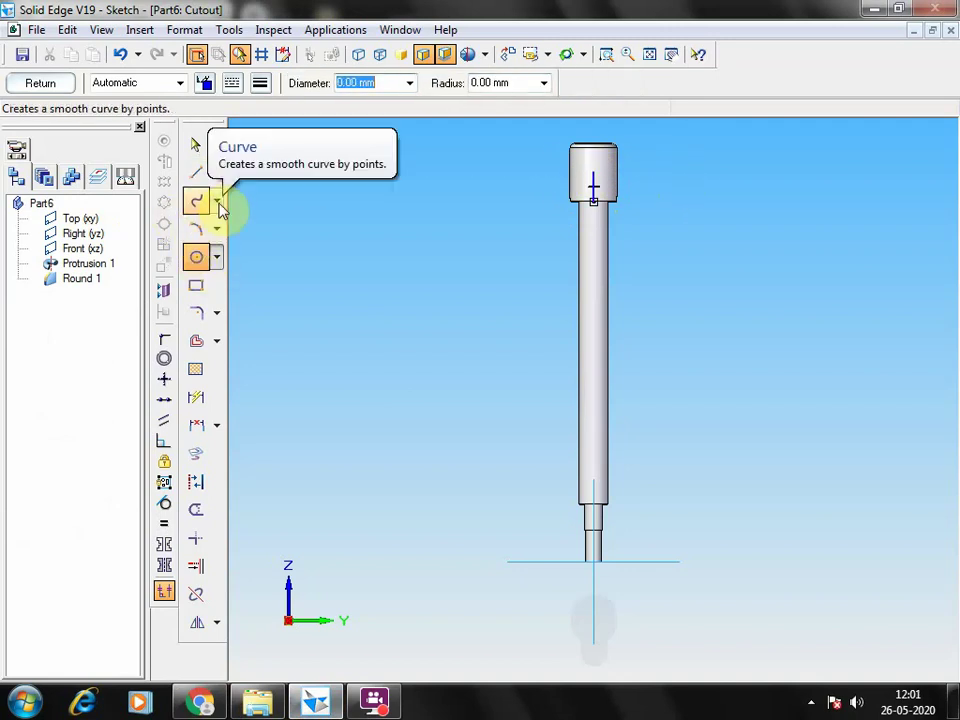
text(10)
key(Tab)
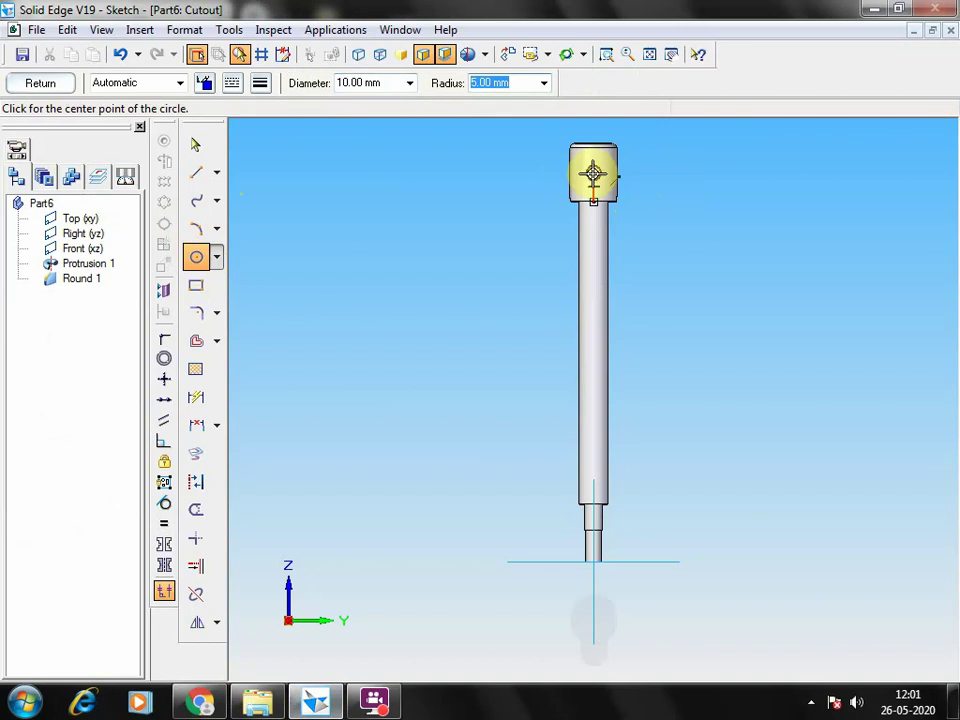
click(593, 174)
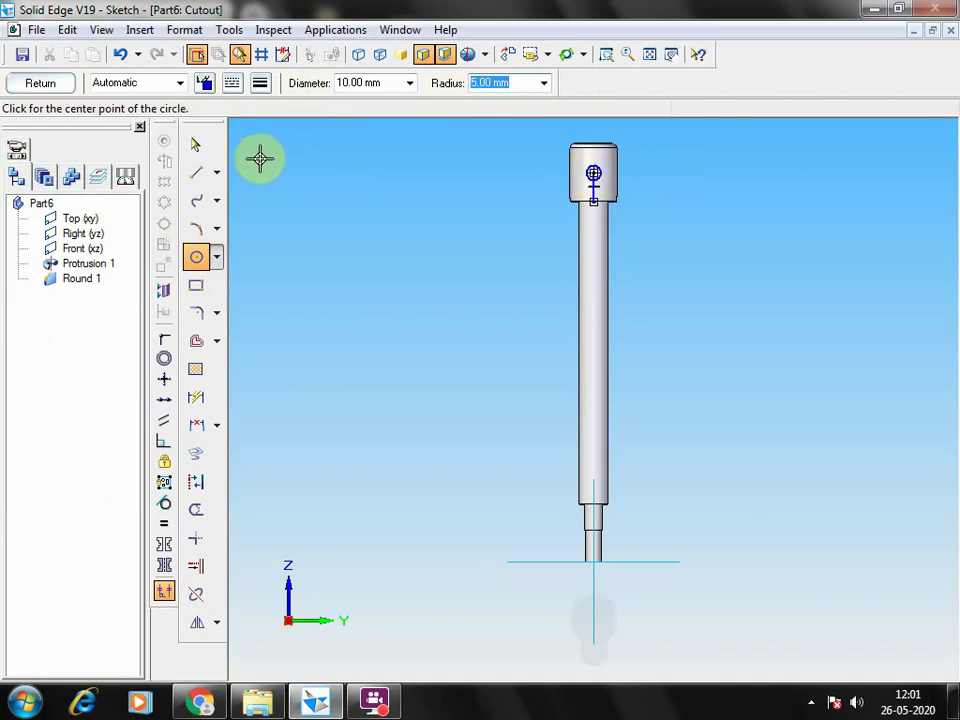
Step: Delete the vertical helper line, keeping only the circle in the cutout sketch
click(195, 145)
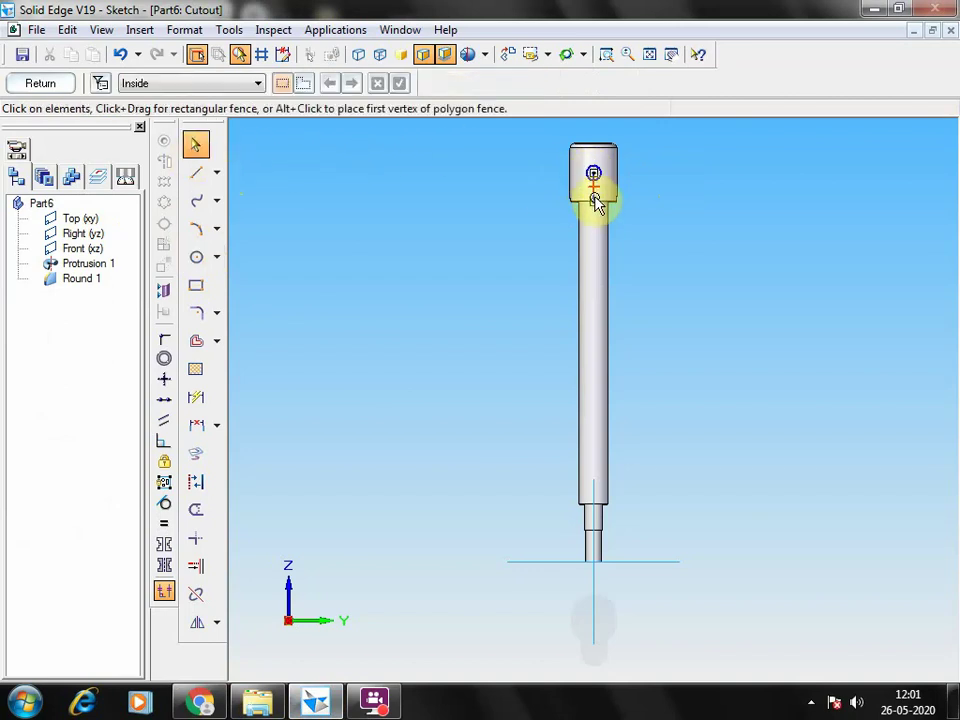
click(594, 198)
click(661, 222)
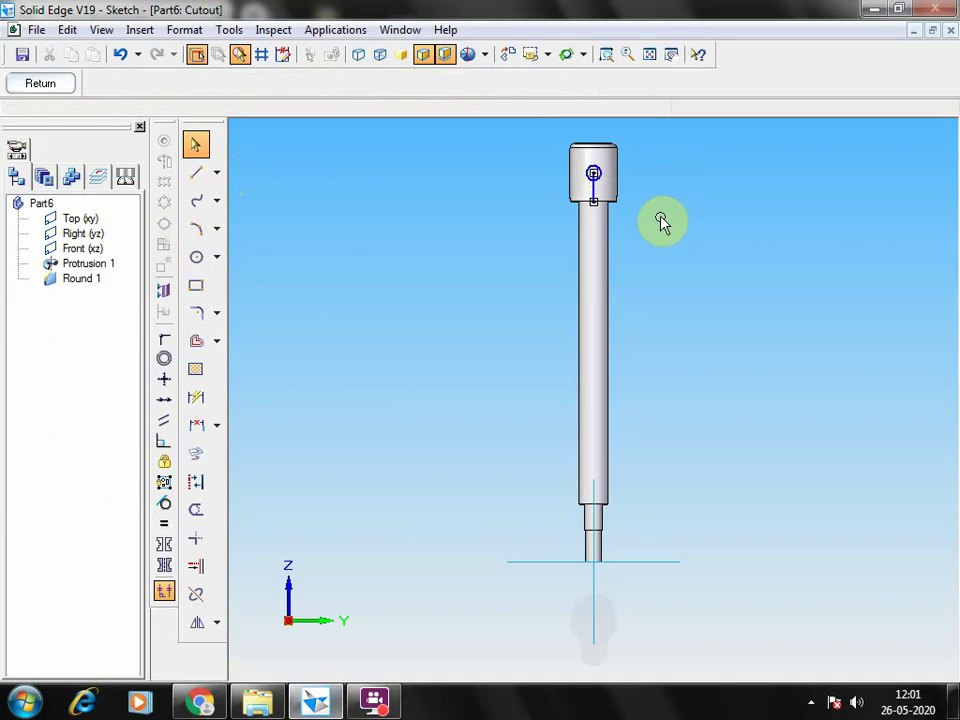
click(596, 197)
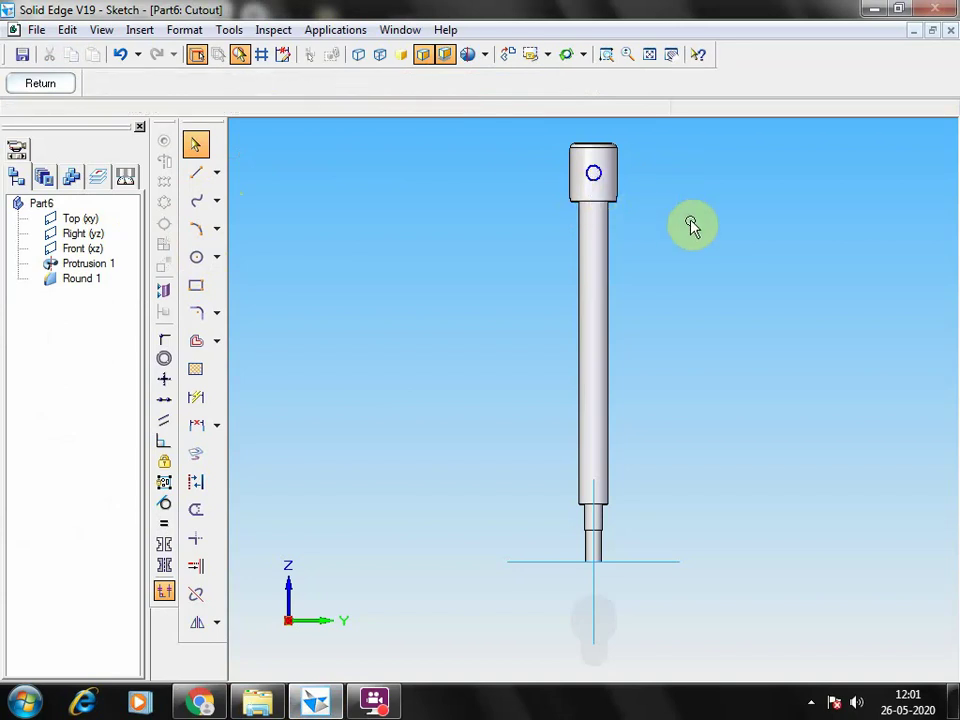
click(692, 223)
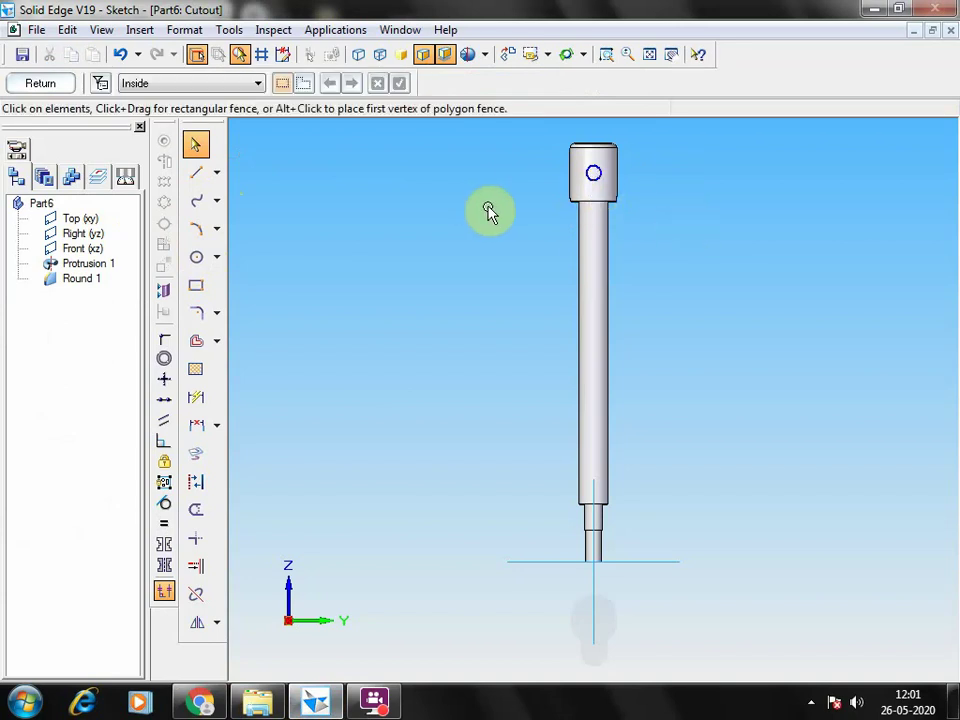
Step: Finish the sketch and cut the circle symmetrically through the rod's head
click(48, 88)
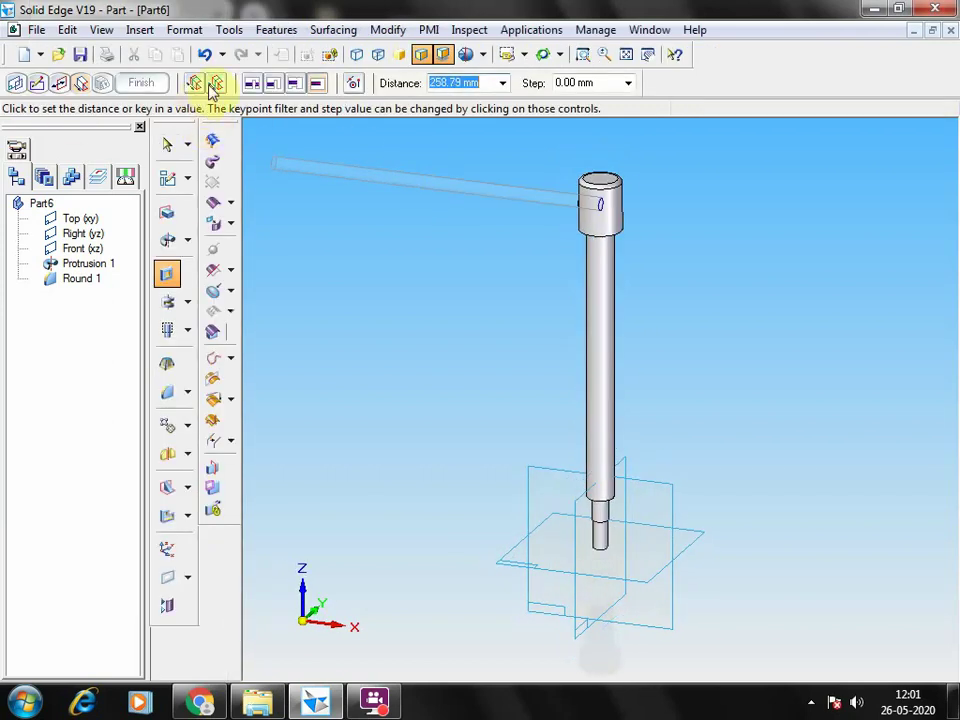
click(214, 86)
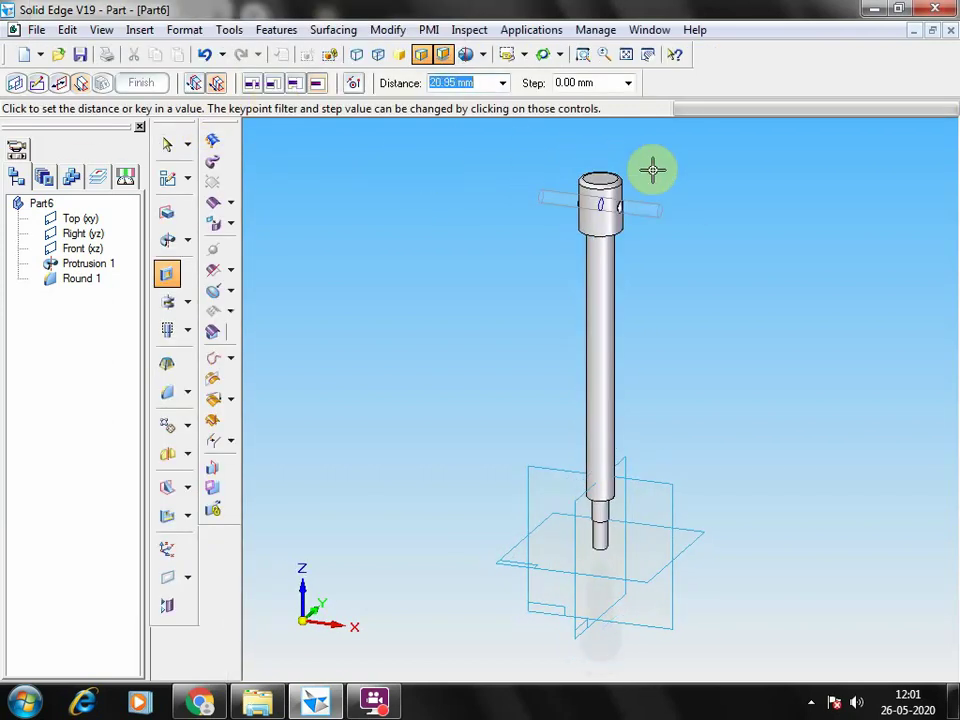
click(772, 204)
right_click(776, 212)
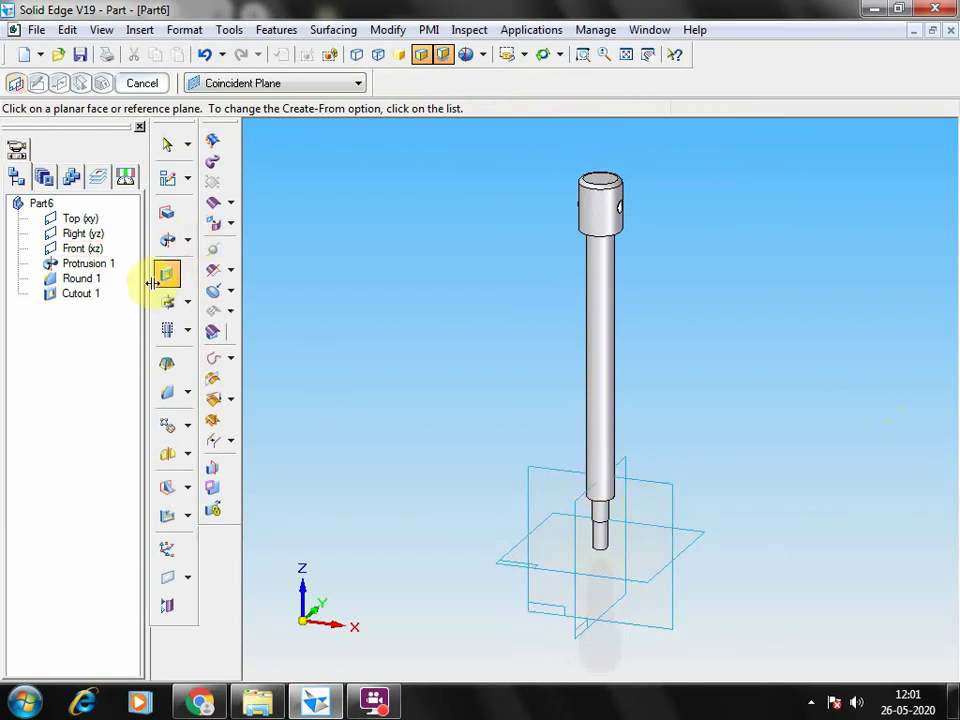
Step: Start a second cutout sketch on the front (xz) plane
click(666, 489)
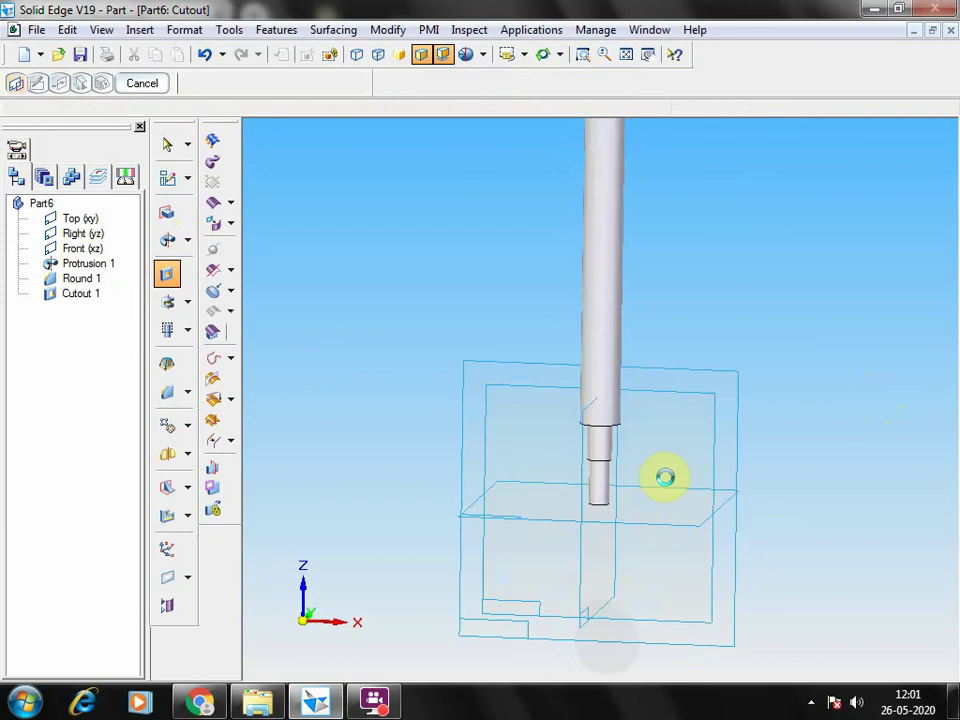
click(650, 55)
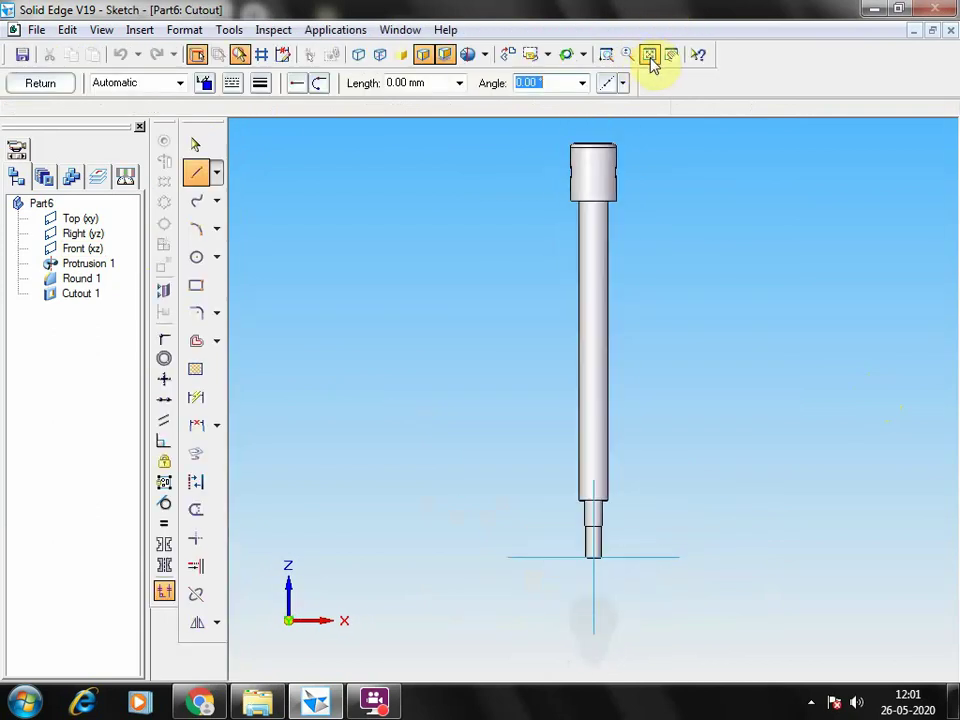
click(198, 260)
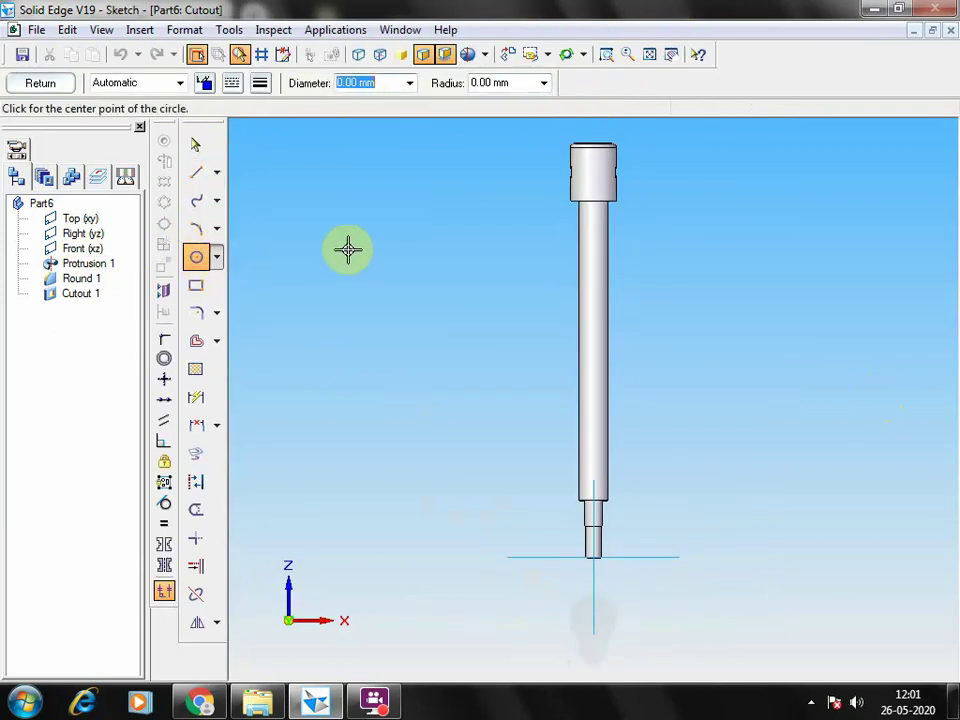
text(10)
key(Tab)
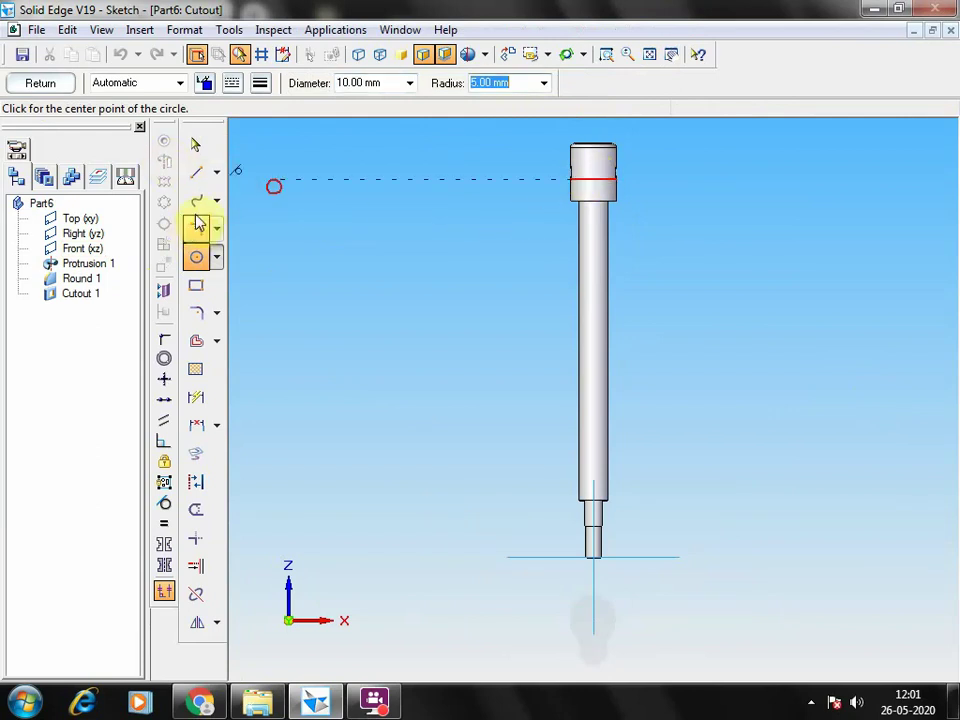
Step: Draw a 20 mm helper line from the centre of the head's lower edge and set its angle to 90°
click(196, 172)
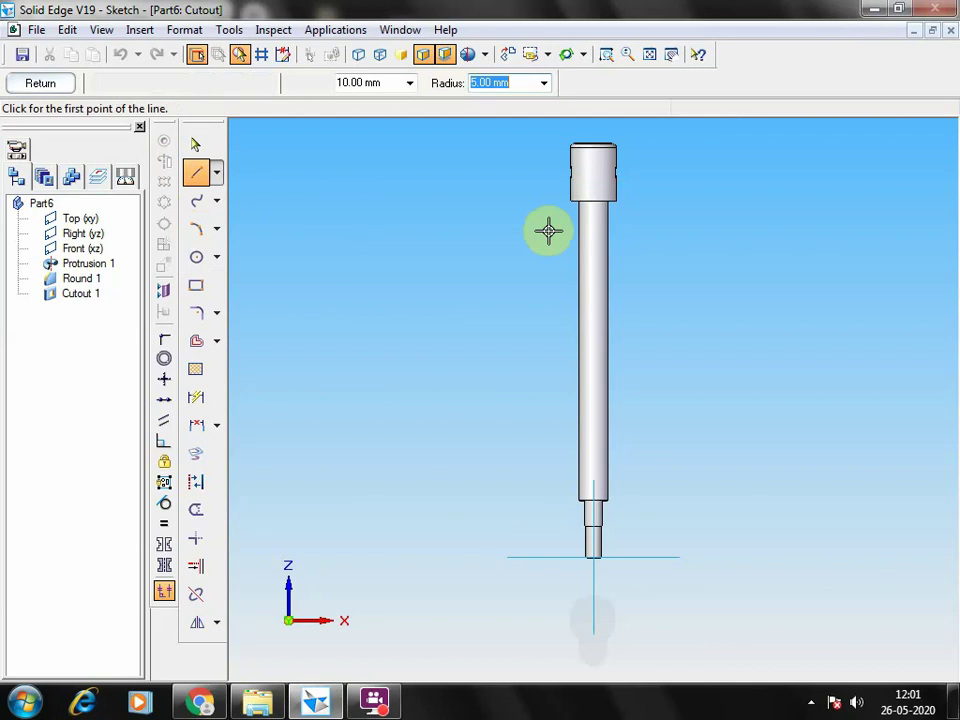
click(595, 201)
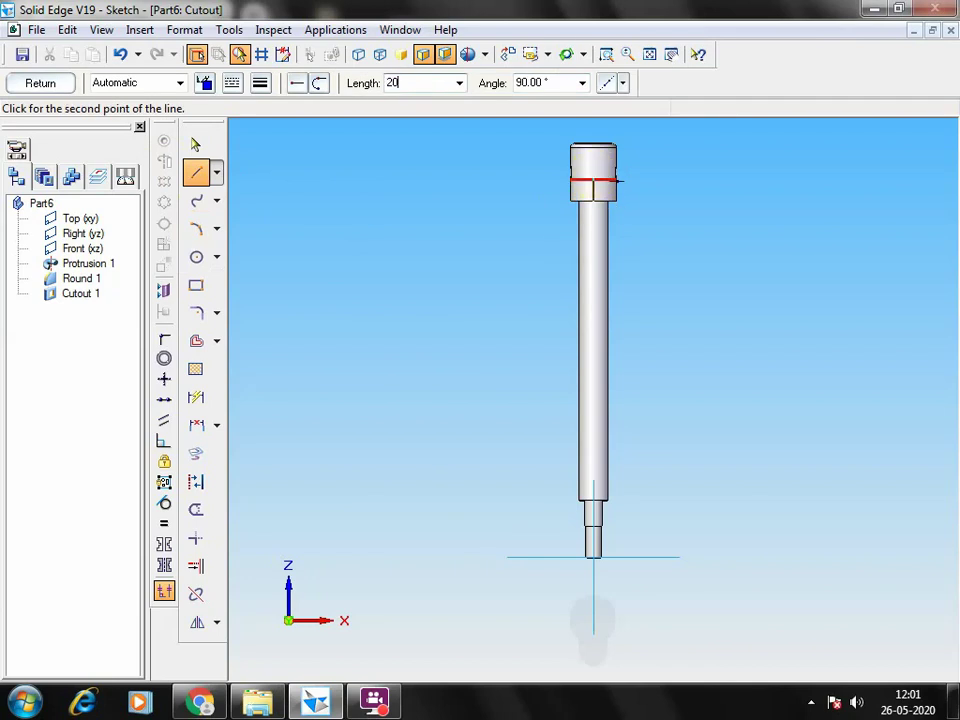
click(573, 179)
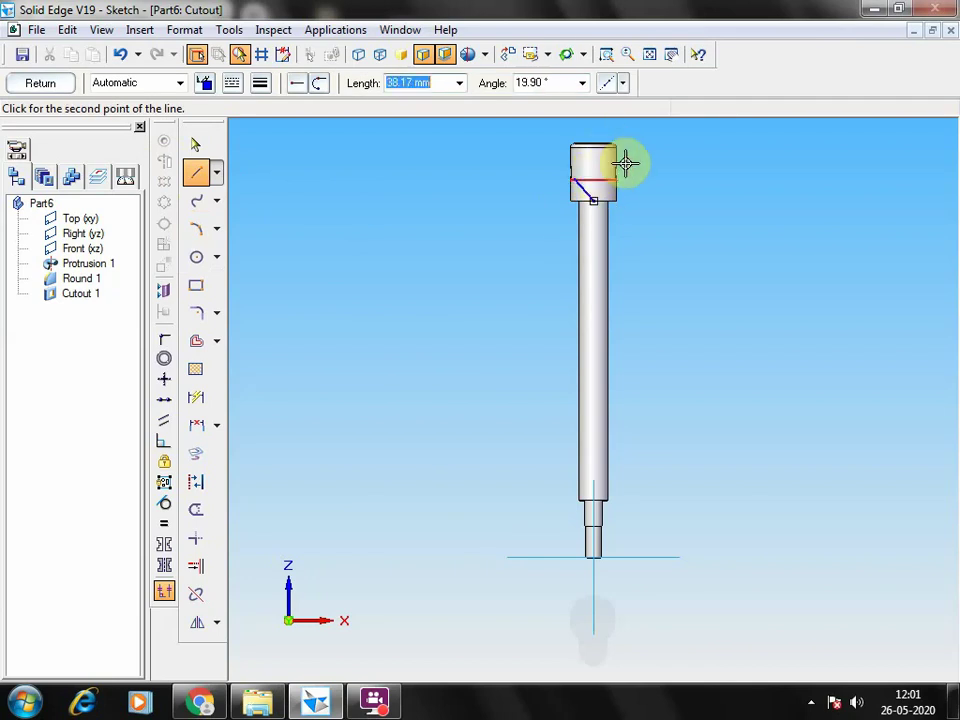
click(195, 144)
click(580, 189)
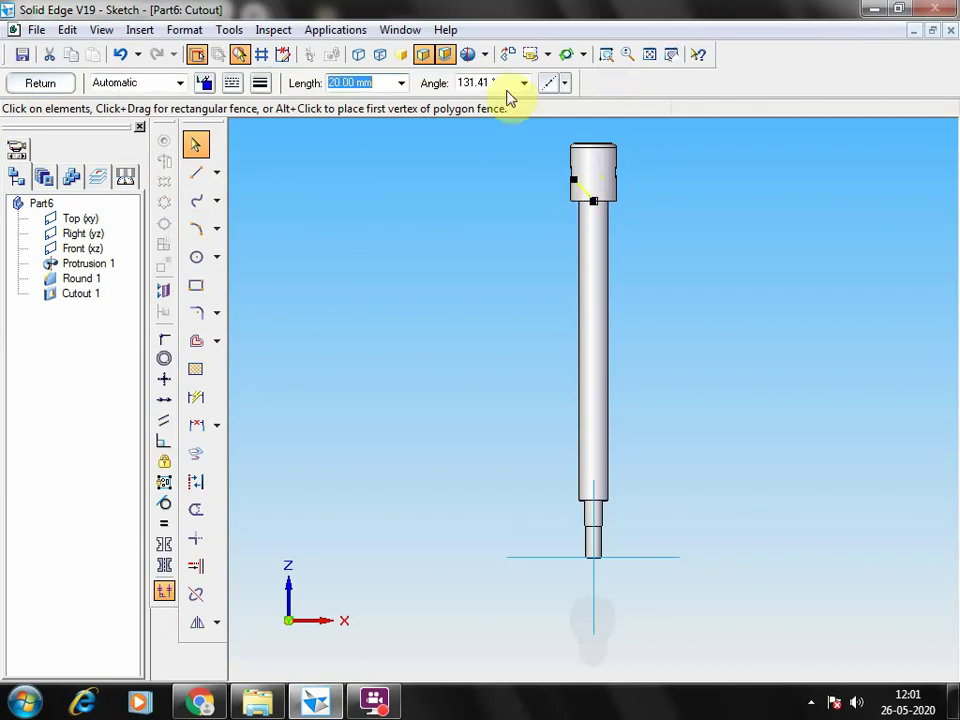
text(90.00)
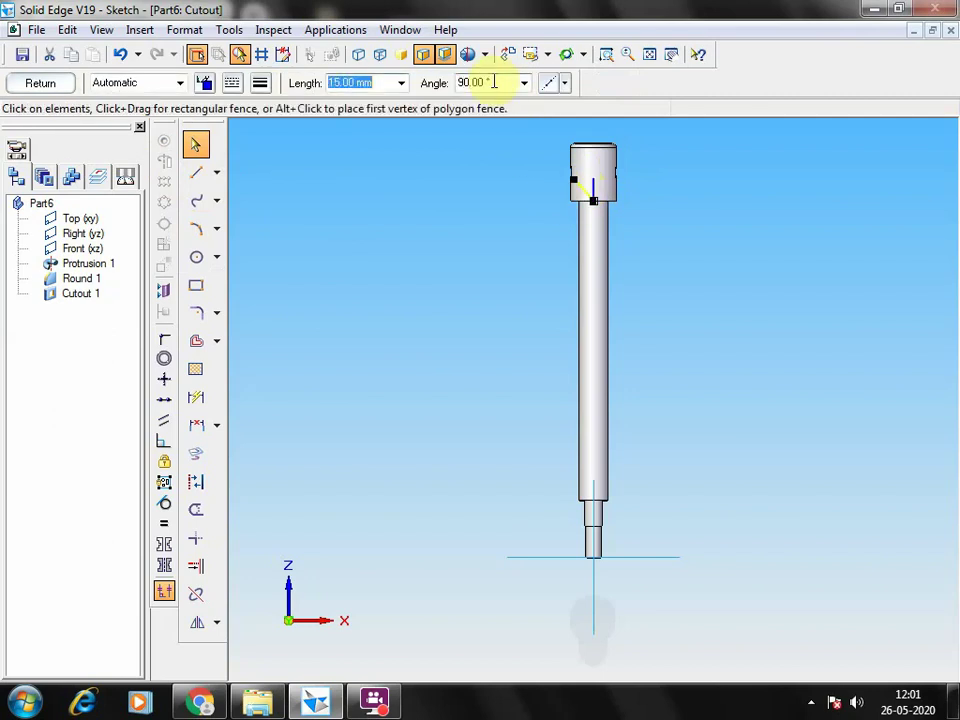
click(729, 195)
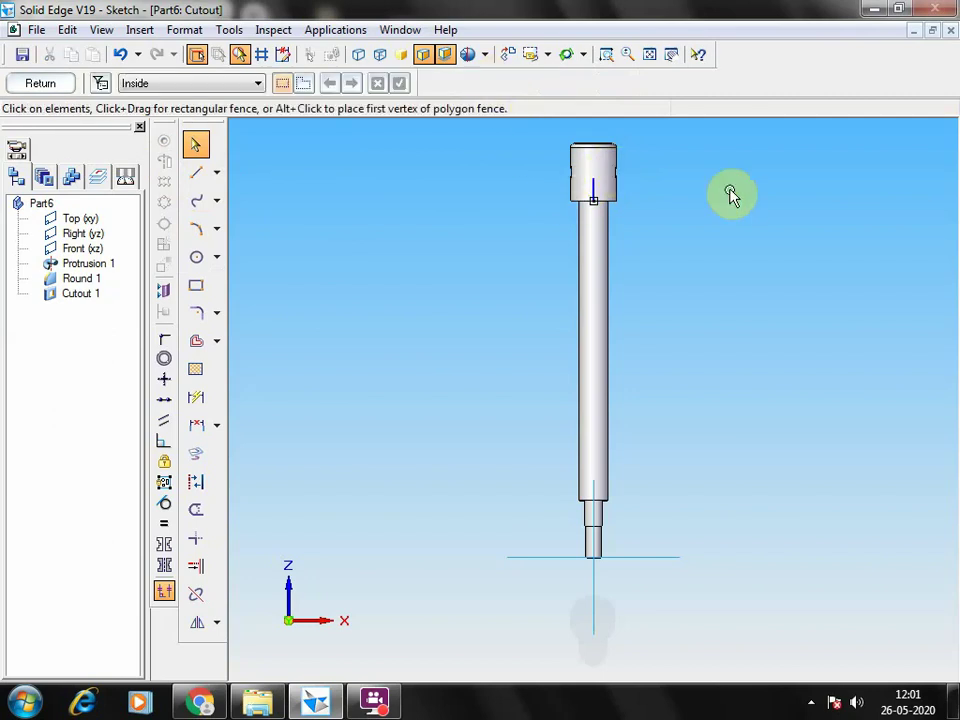
Step: Set the vertical helper line's length to 20 mm
click(596, 189)
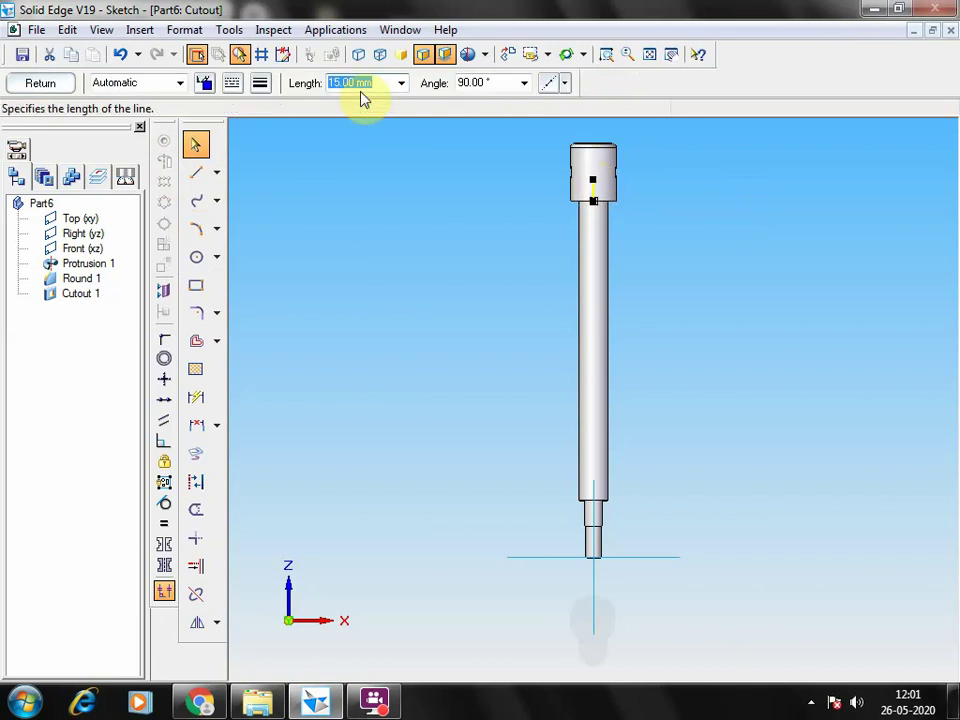
text(20)
key(Tab)
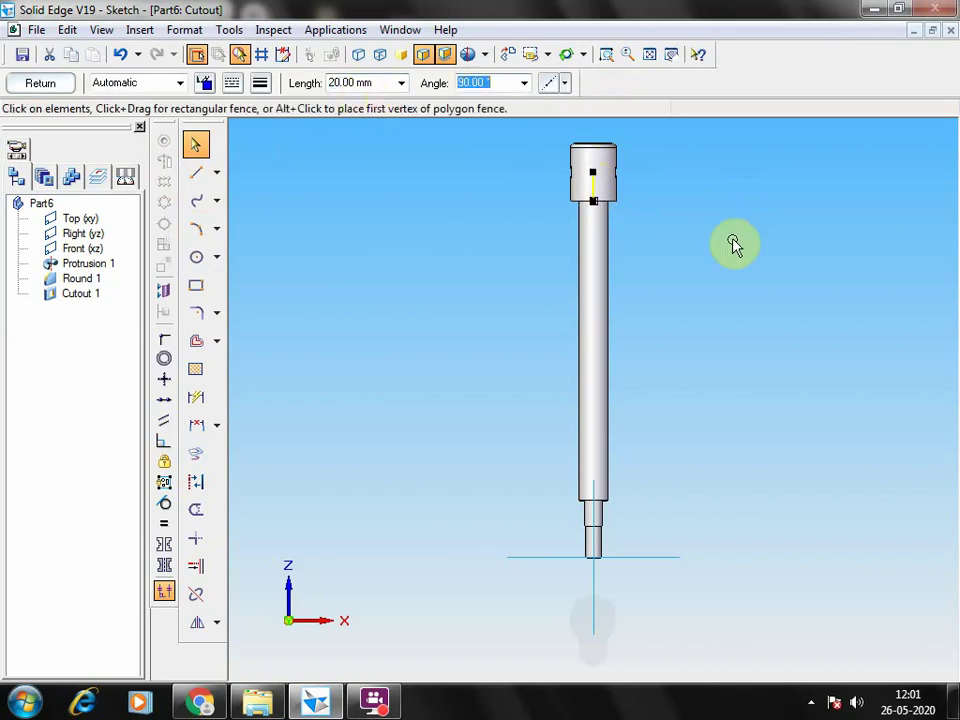
click(733, 244)
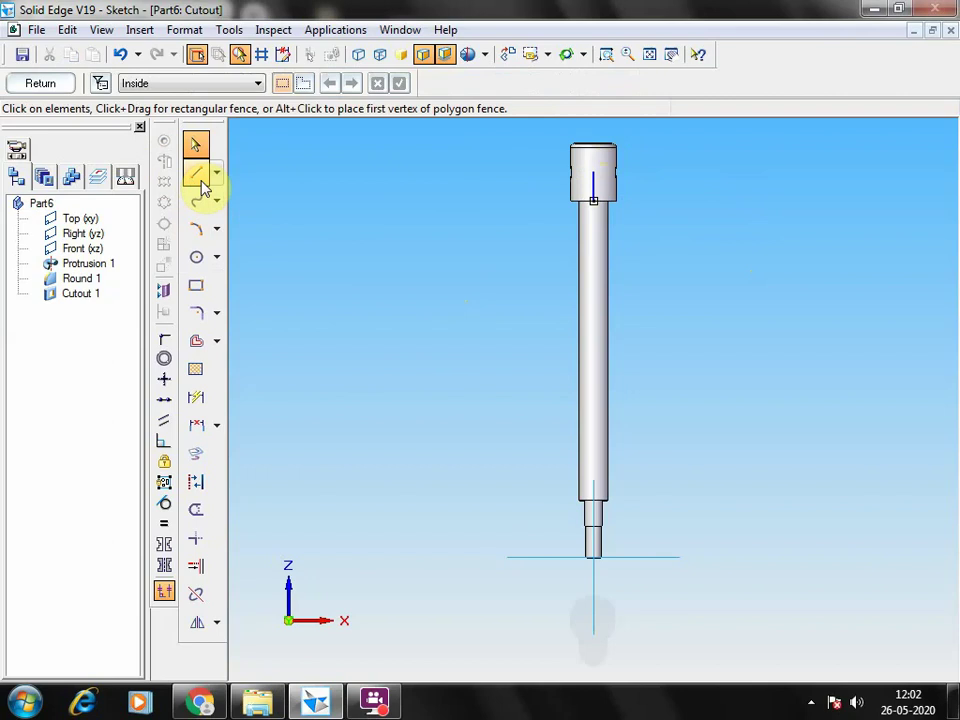
Step: Draw a 10 mm diameter circle centred on the helper line's upper end
click(197, 260)
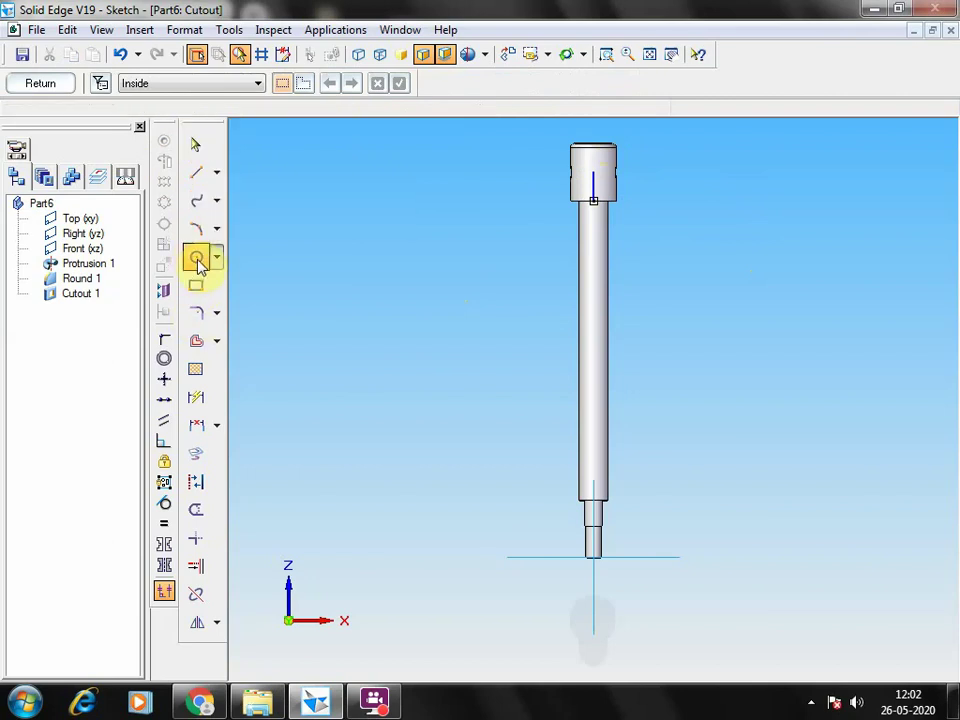
text(10)
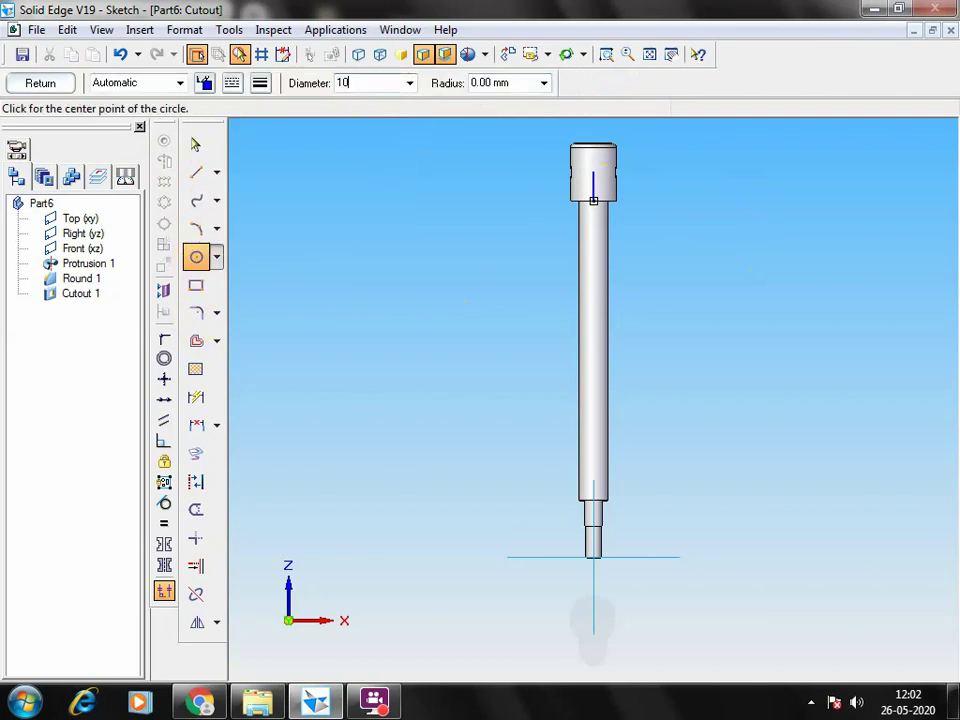
key(Tab)
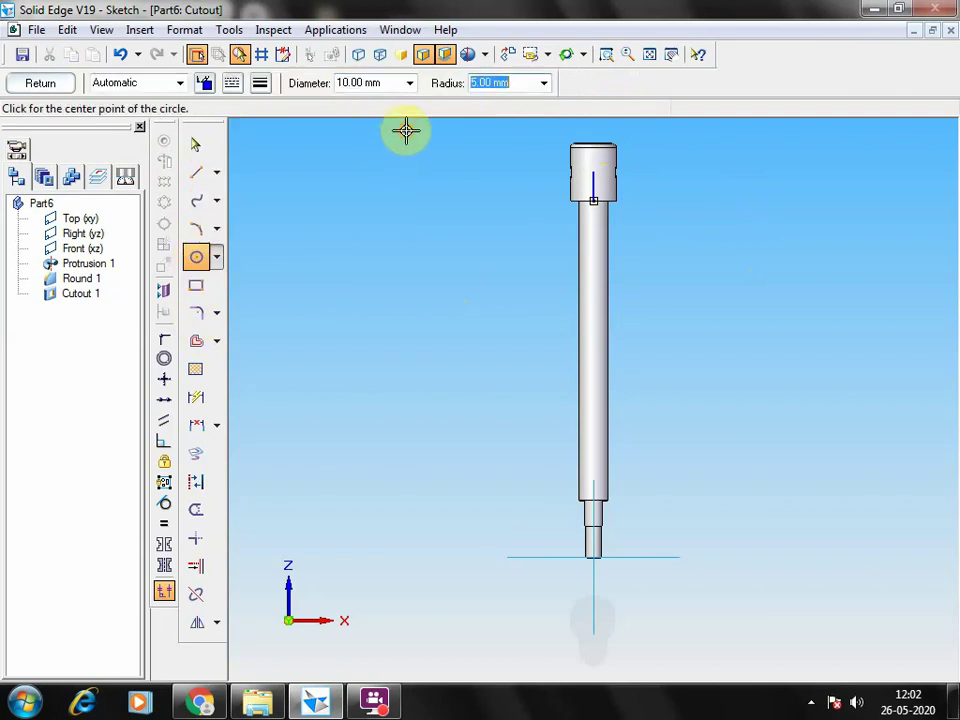
click(593, 174)
click(195, 145)
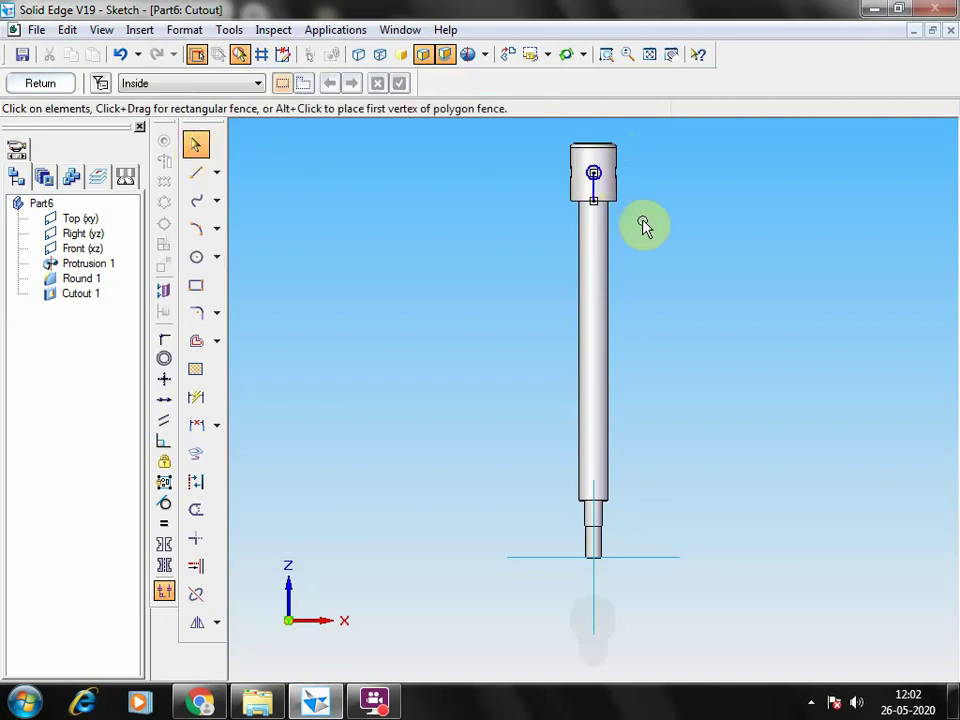
Step: Delete the vertical helper line below the 10 mm circle and close the cutout sketch
click(588, 198)
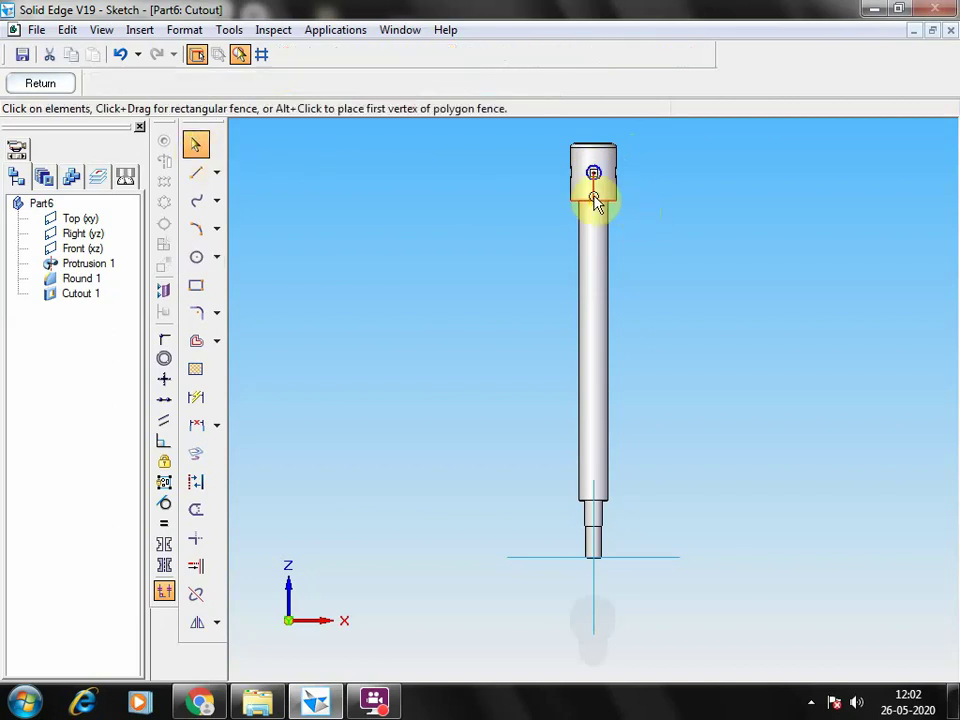
click(677, 283)
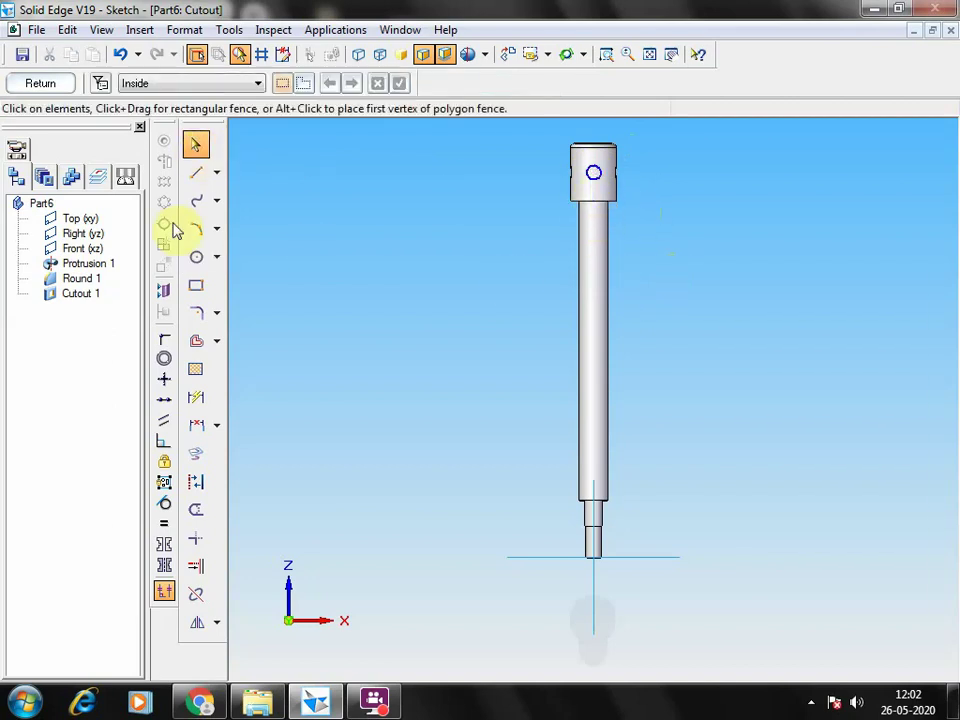
click(42, 88)
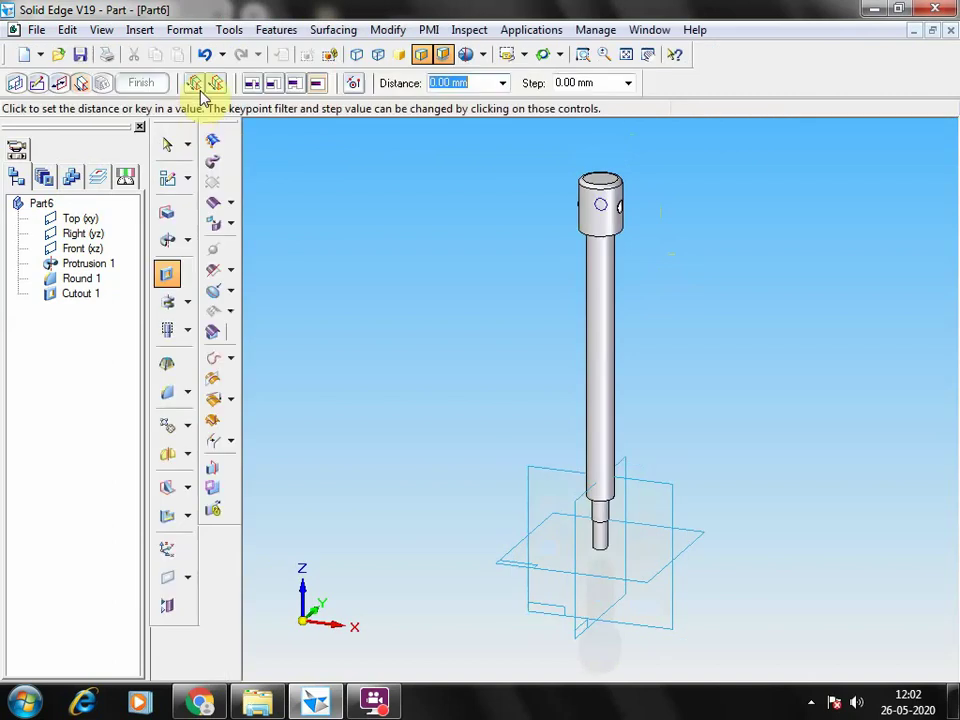
Step: Cut the 10 mm circle through the screw rod's head with a symmetric extent of about 365 mm and finish the cutout
click(213, 88)
click(788, 248)
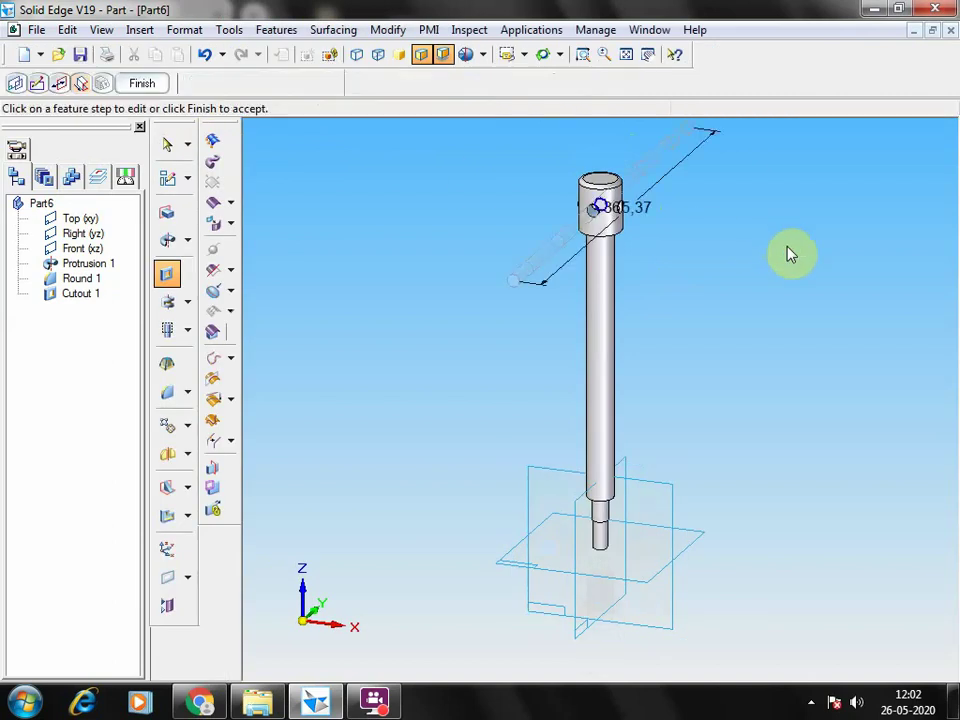
right_click(585, 352)
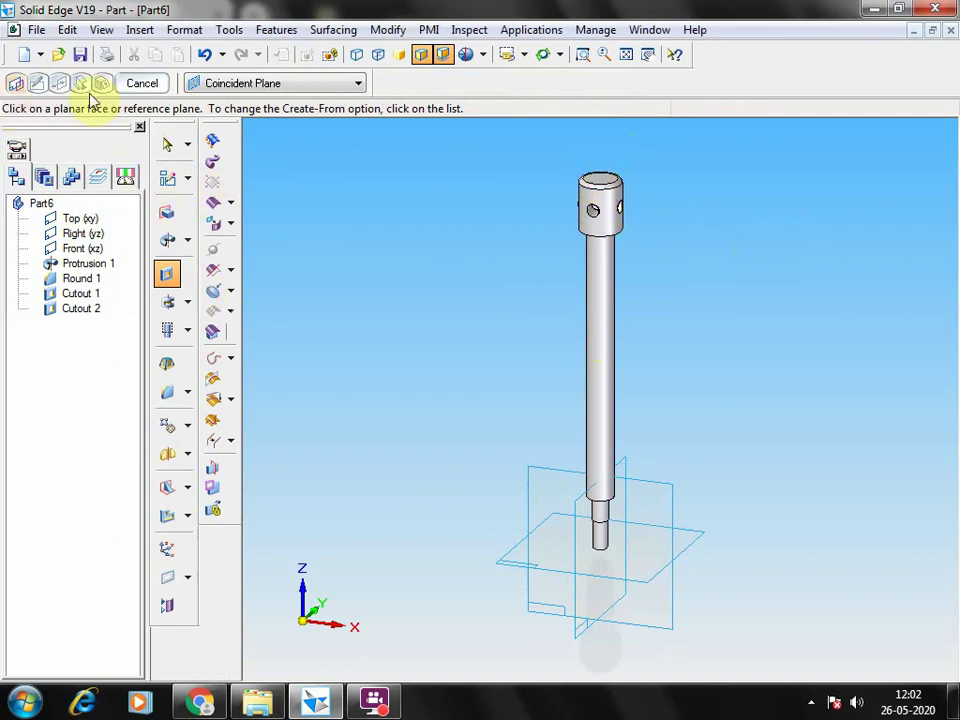
Step: Save the part as screw rod in the machine vice video folder, checking the part's name in the drawing's parts list
click(37, 29)
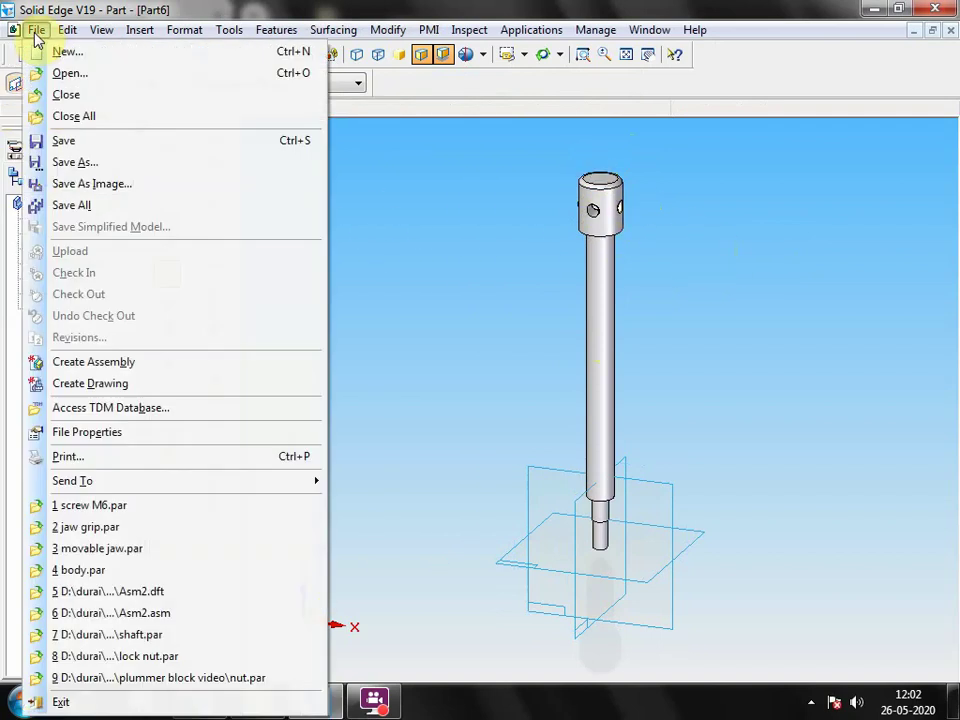
click(62, 162)
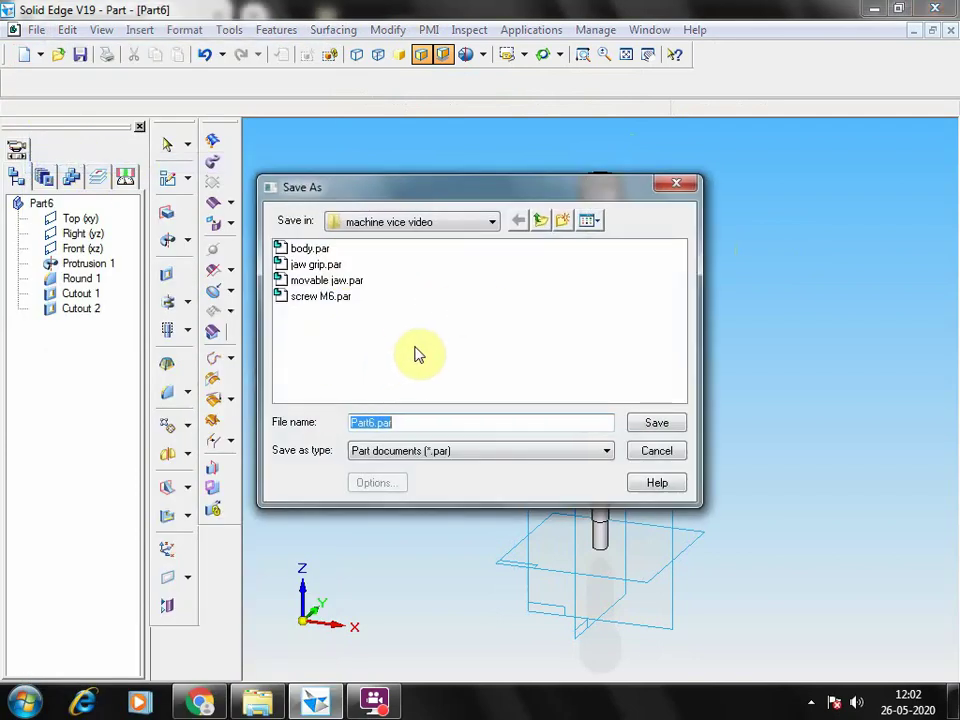
click(200, 703)
scroll(700, 494, down, 5)
scroll(697, 494, down, 3)
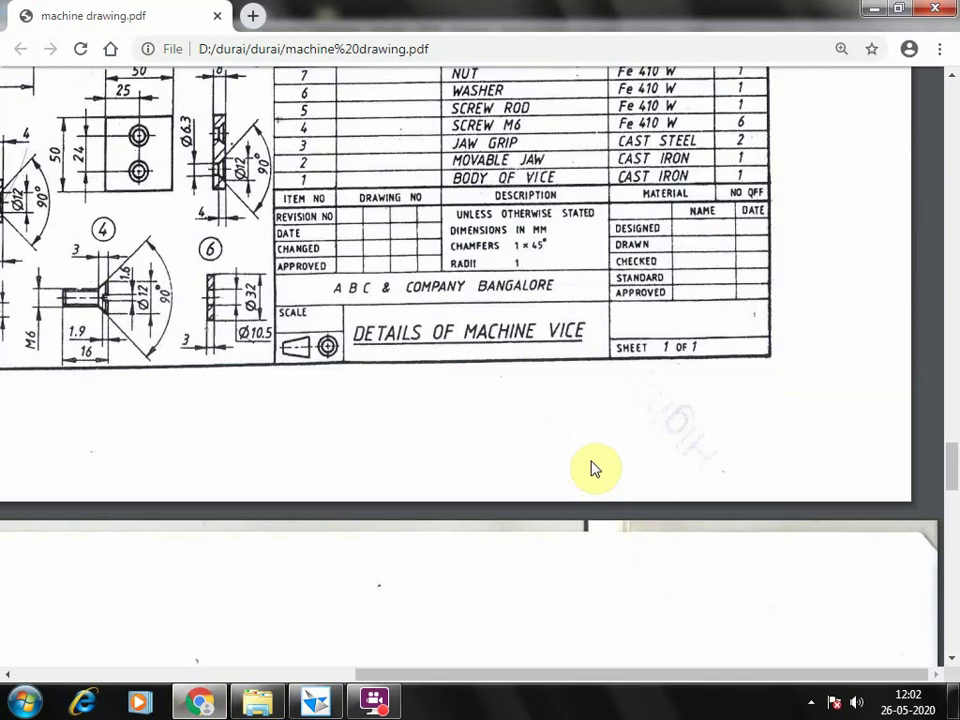
click(330, 704)
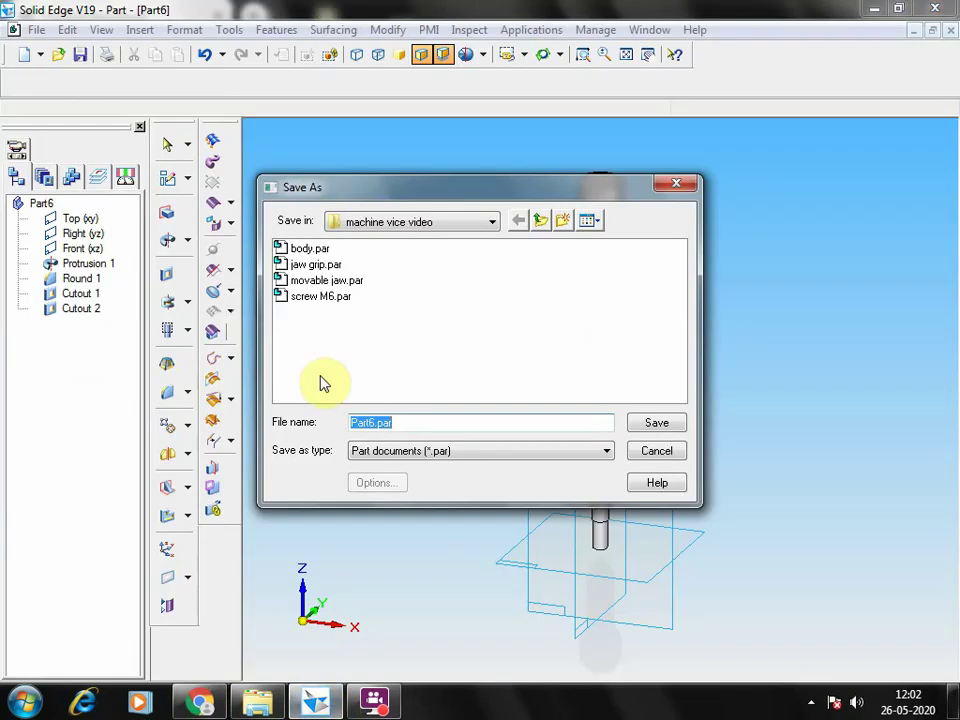
text(screw)
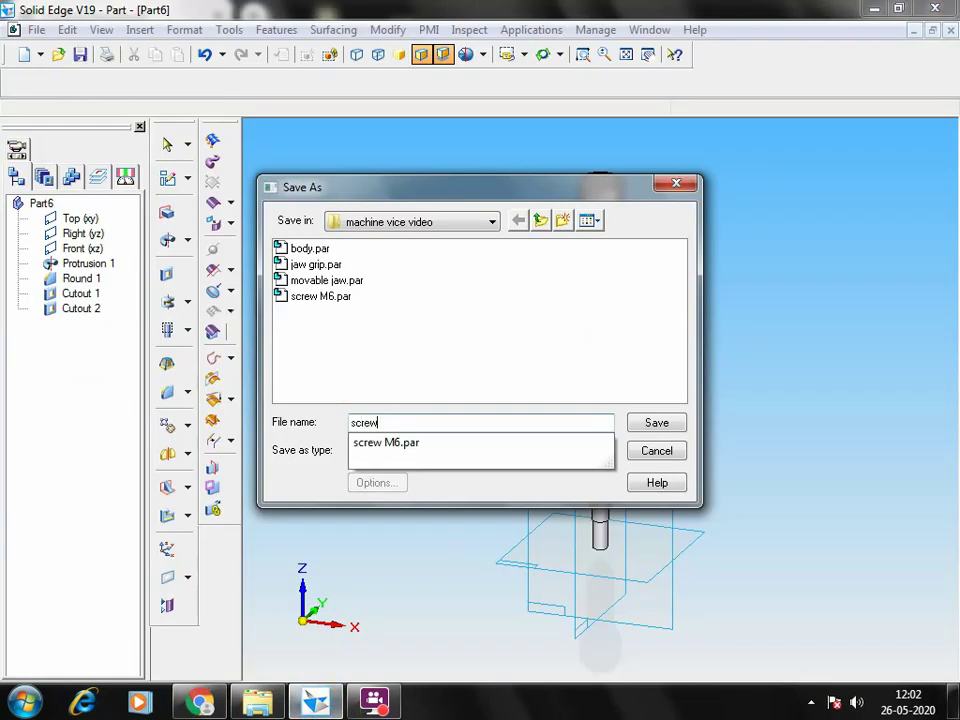
text( r)
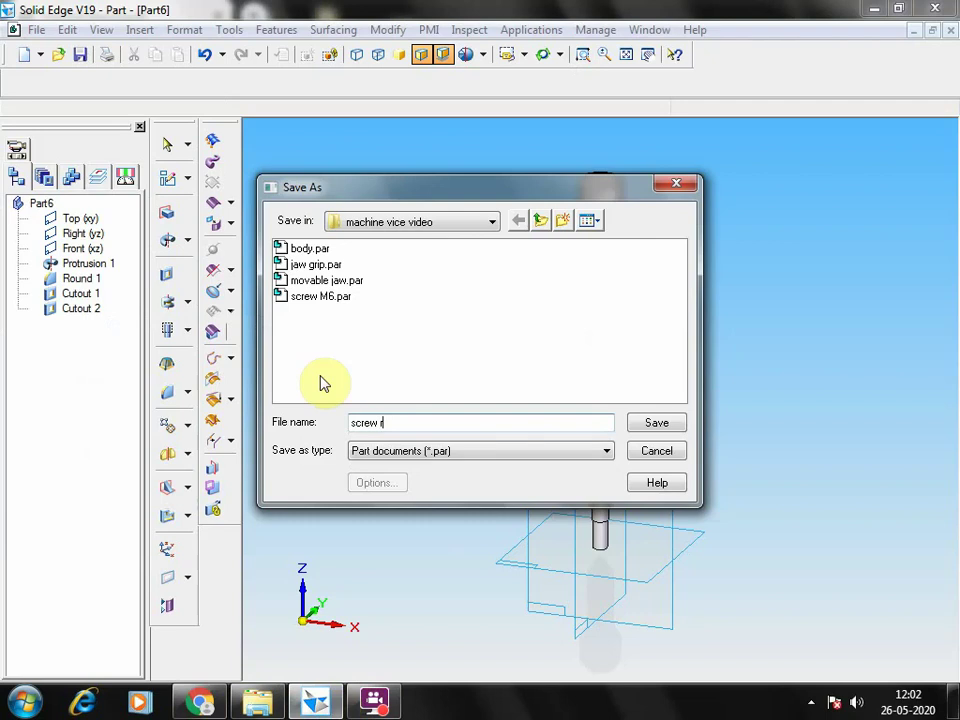
text(od)
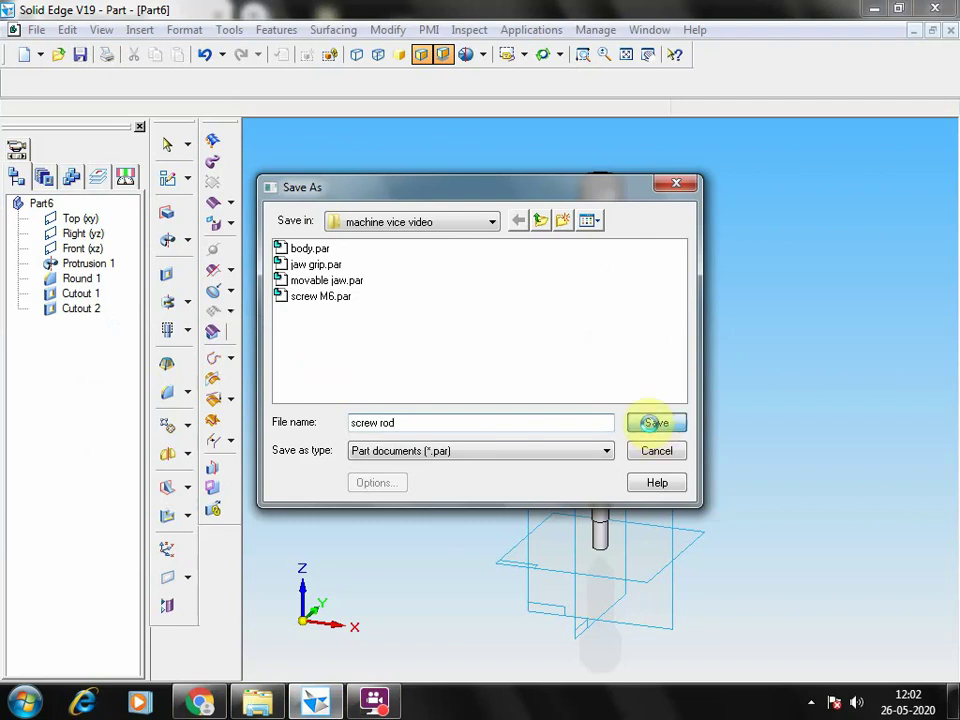
click(655, 423)
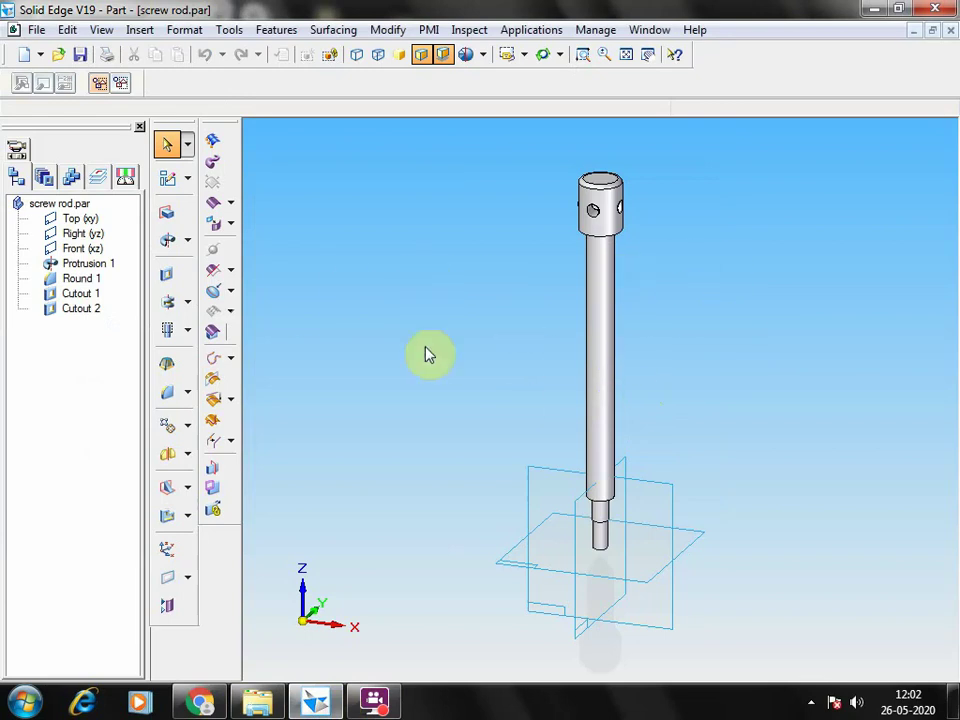
Step: Check the thread details in the machine drawing and add a straight Tr 20 x 4 thread 170 mm deep from the 20 mm shaft's lower end
click(198, 702)
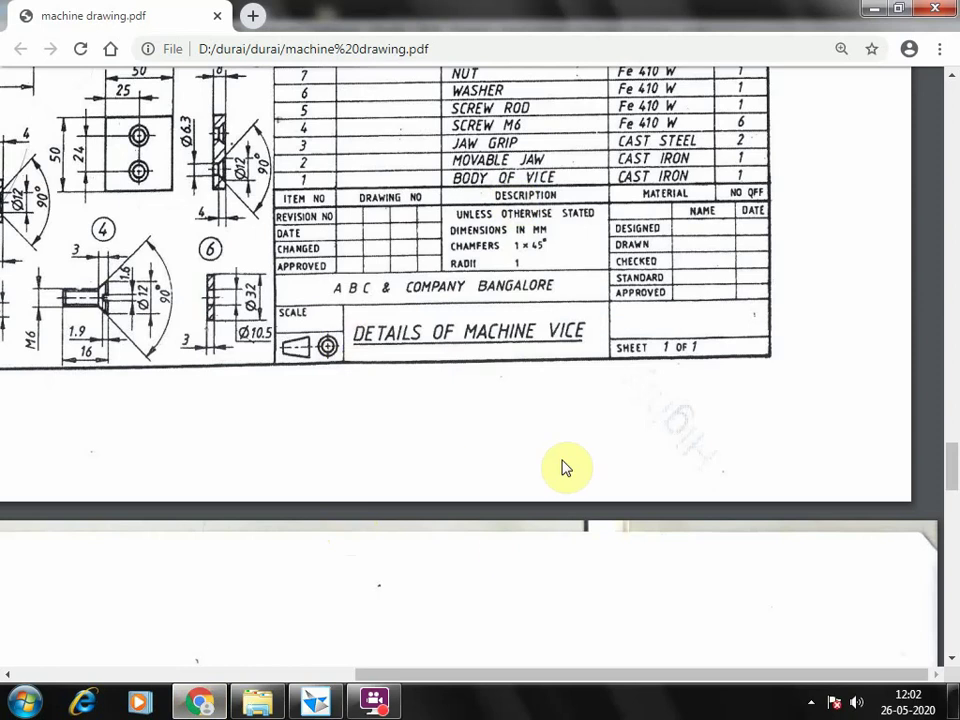
scroll(566, 458, up, 5)
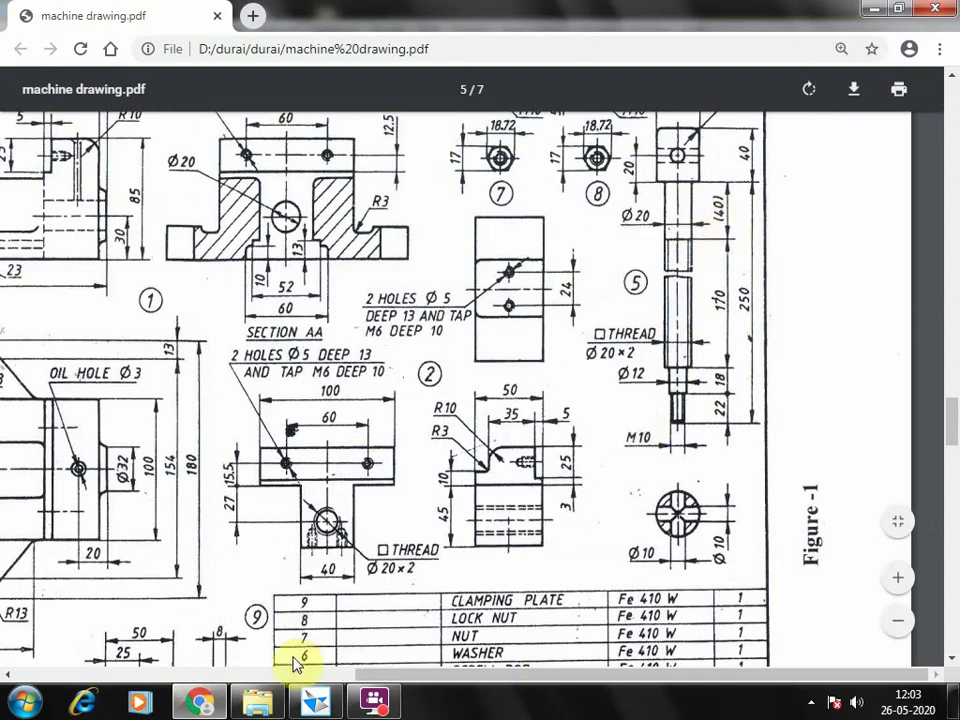
click(314, 704)
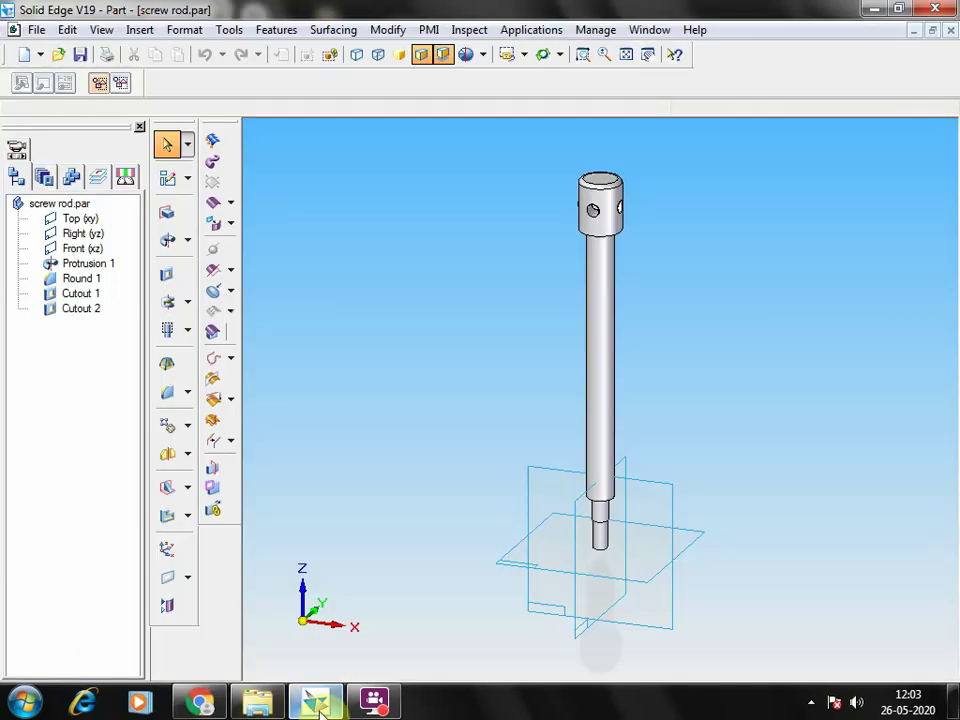
click(167, 336)
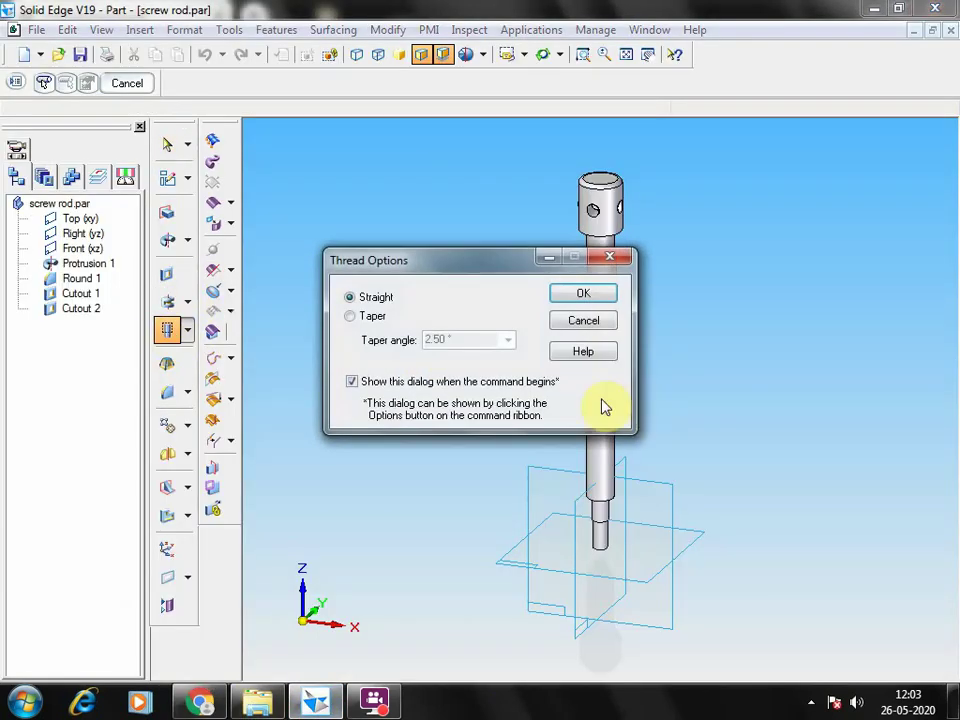
click(585, 297)
click(596, 392)
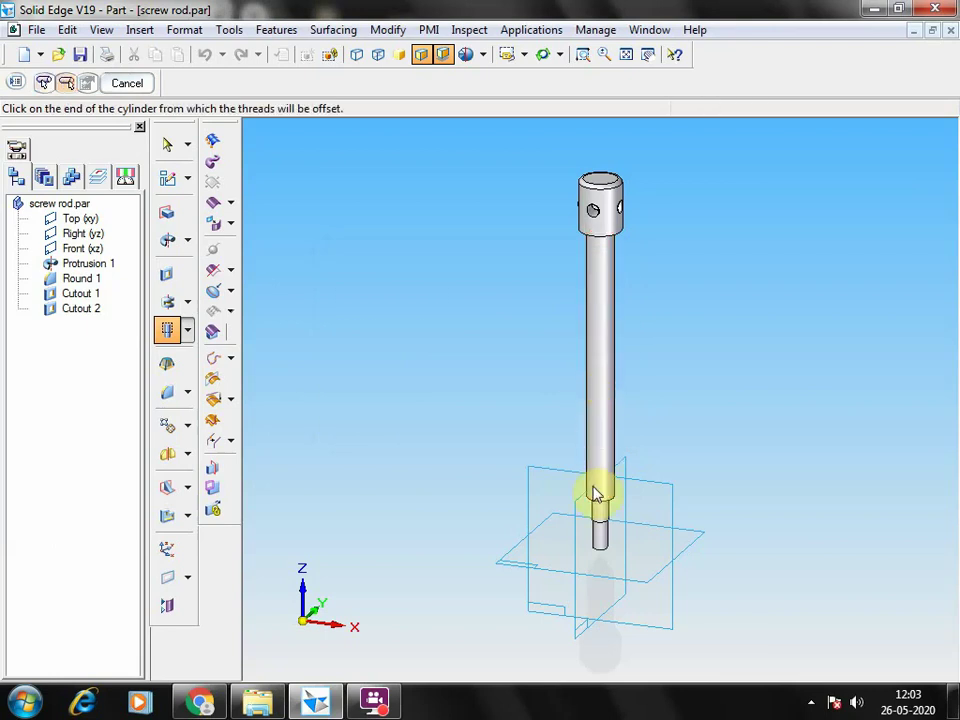
click(596, 506)
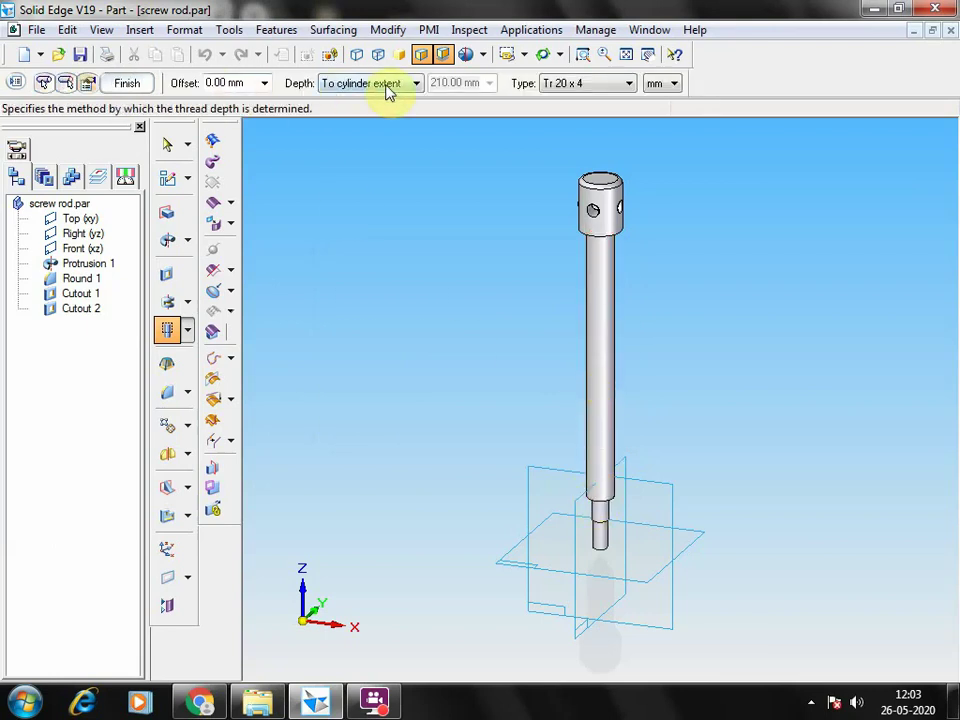
click(389, 87)
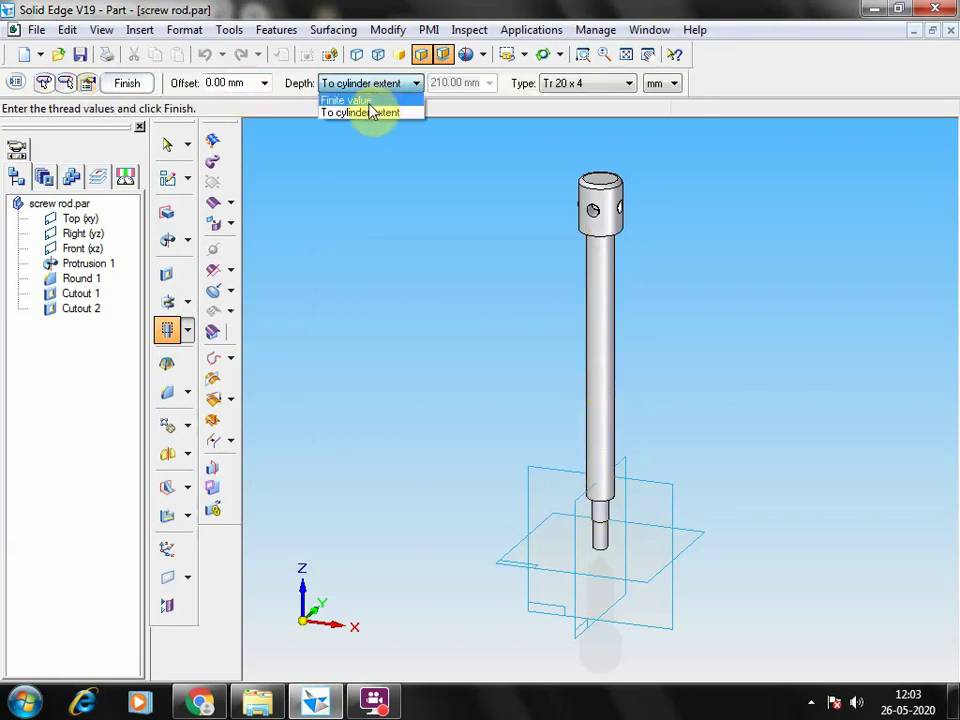
click(366, 101)
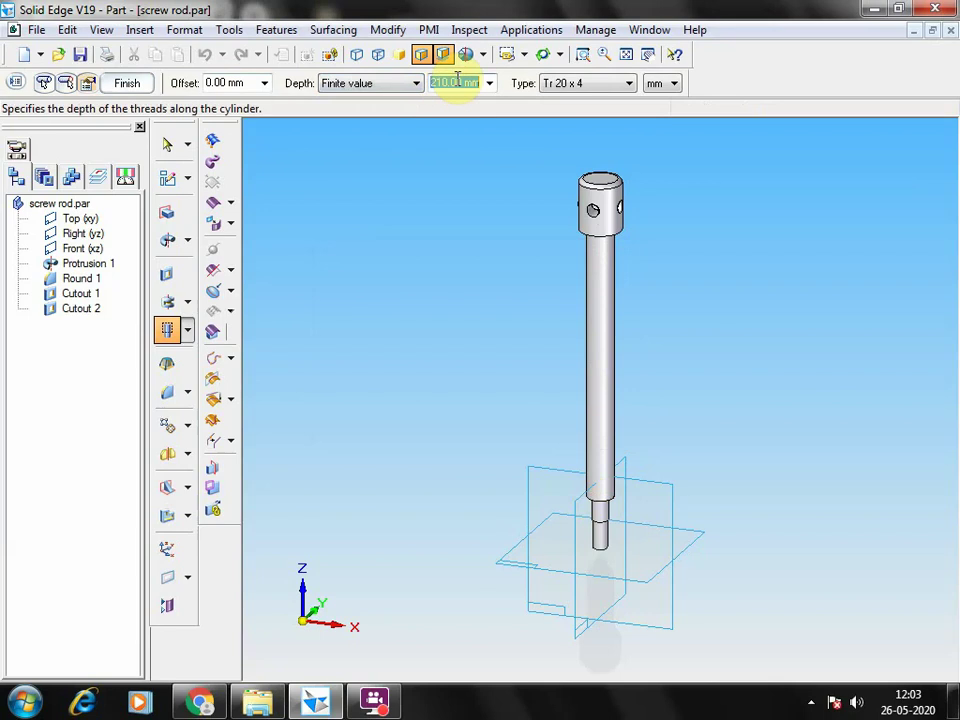
text(1)
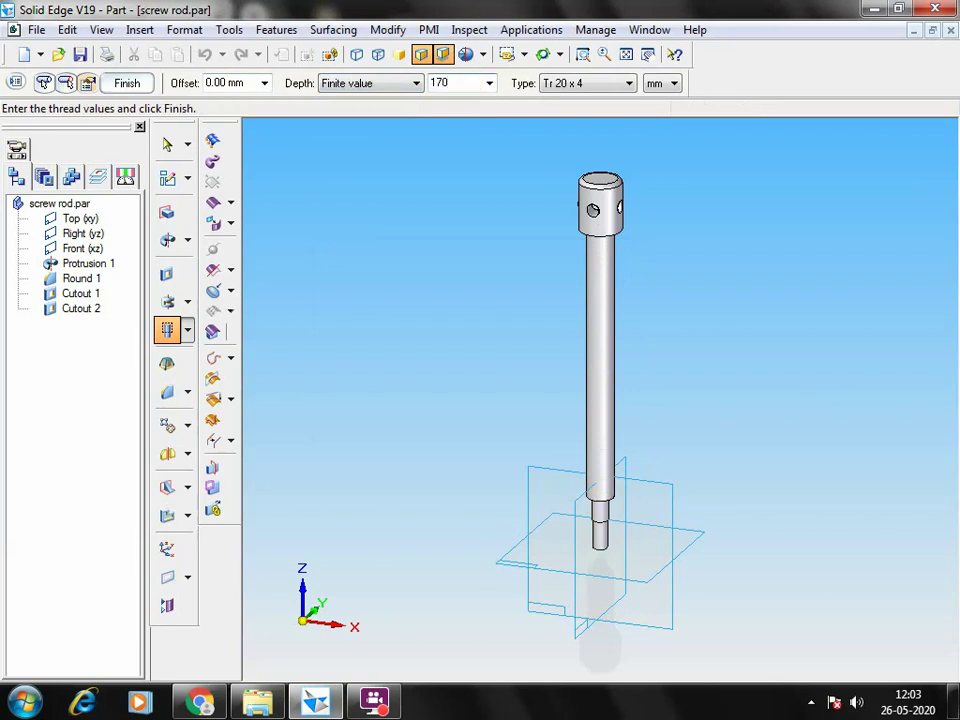
text(70)
key(Return)
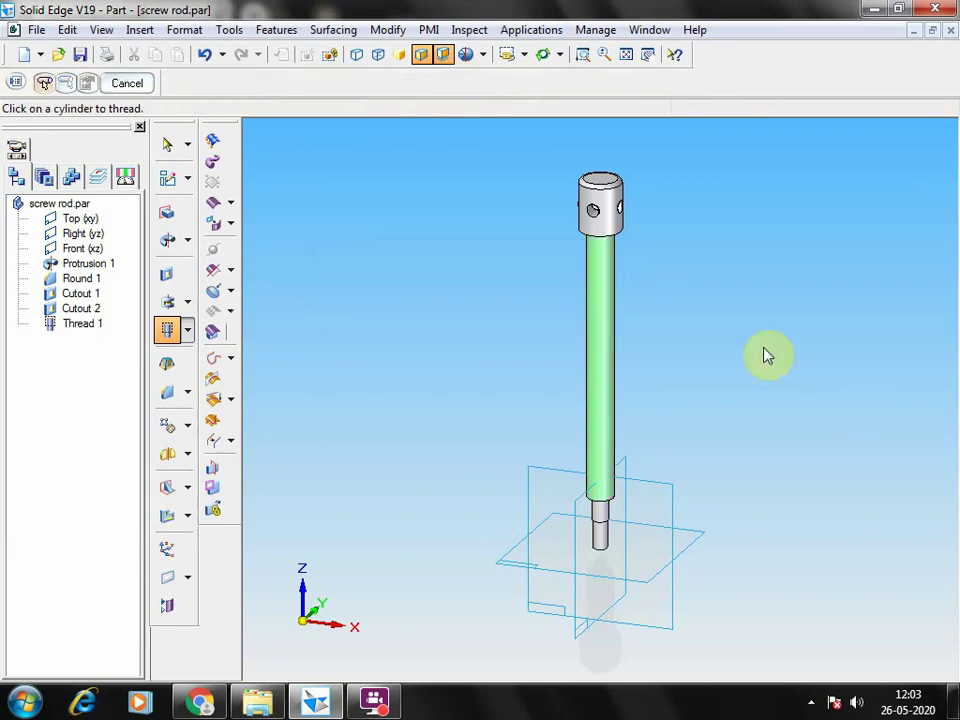
Step: Save the screw rod part with its shaft thread and leave the Thread command
click(80, 56)
right_click(712, 354)
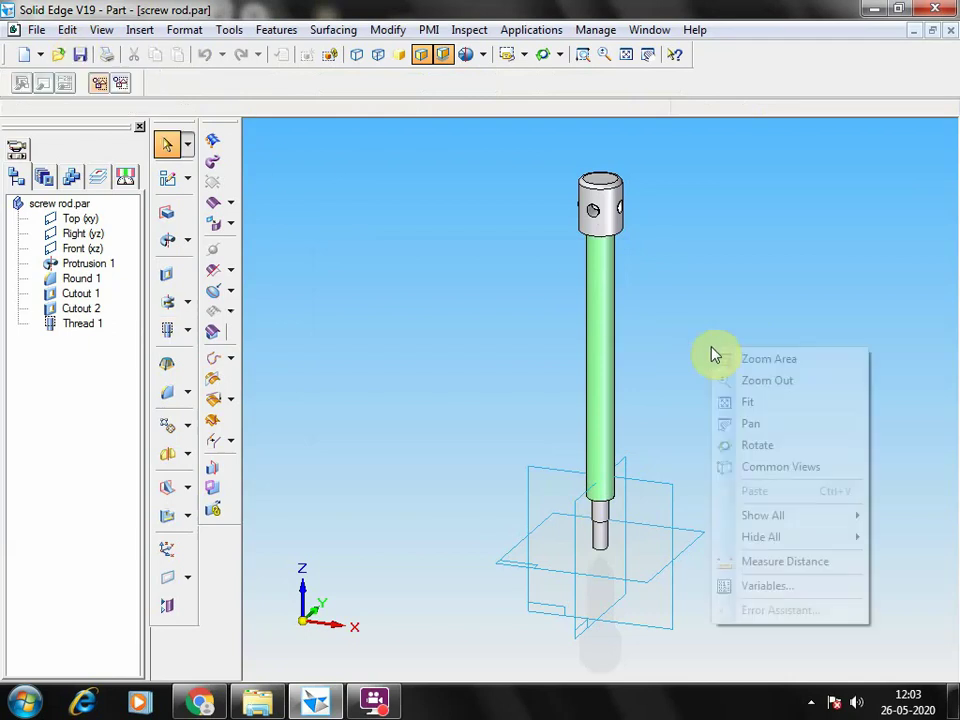
click(615, 171)
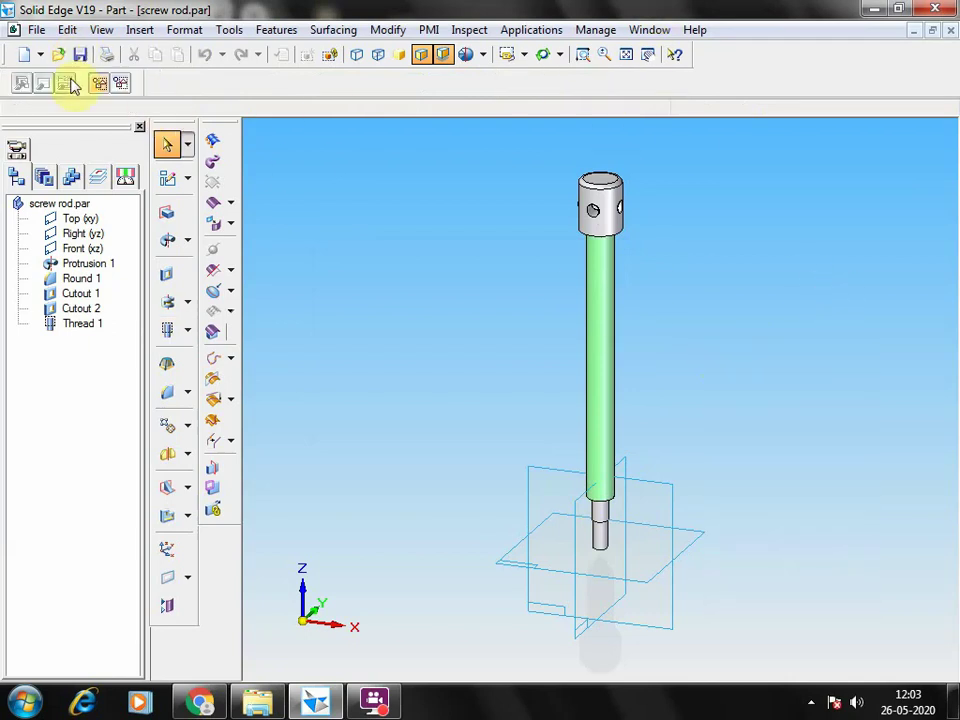
click(40, 31)
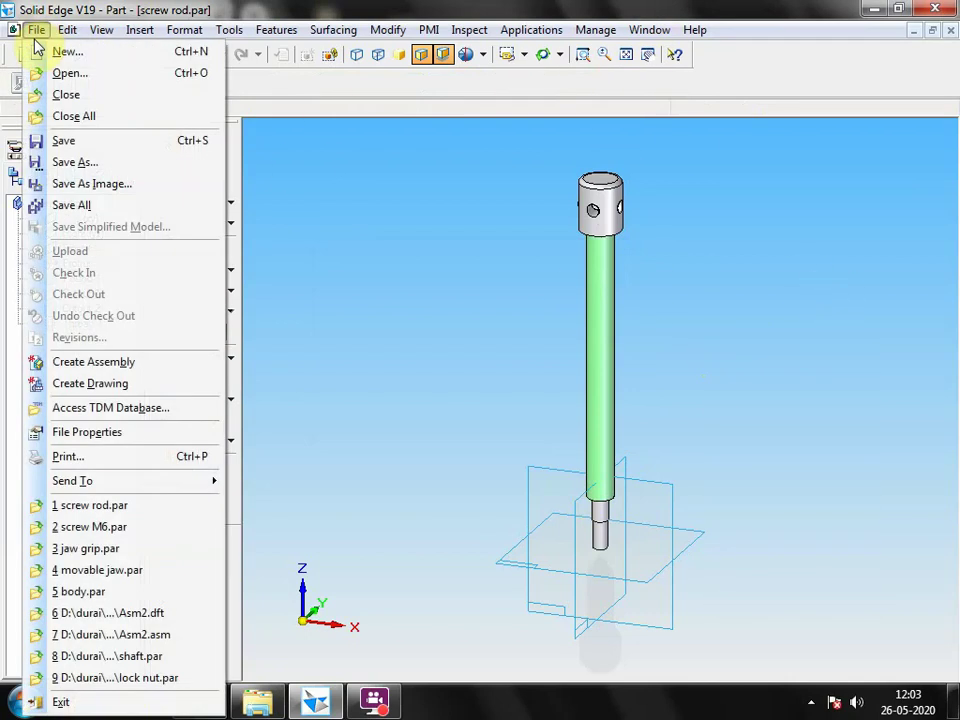
click(62, 142)
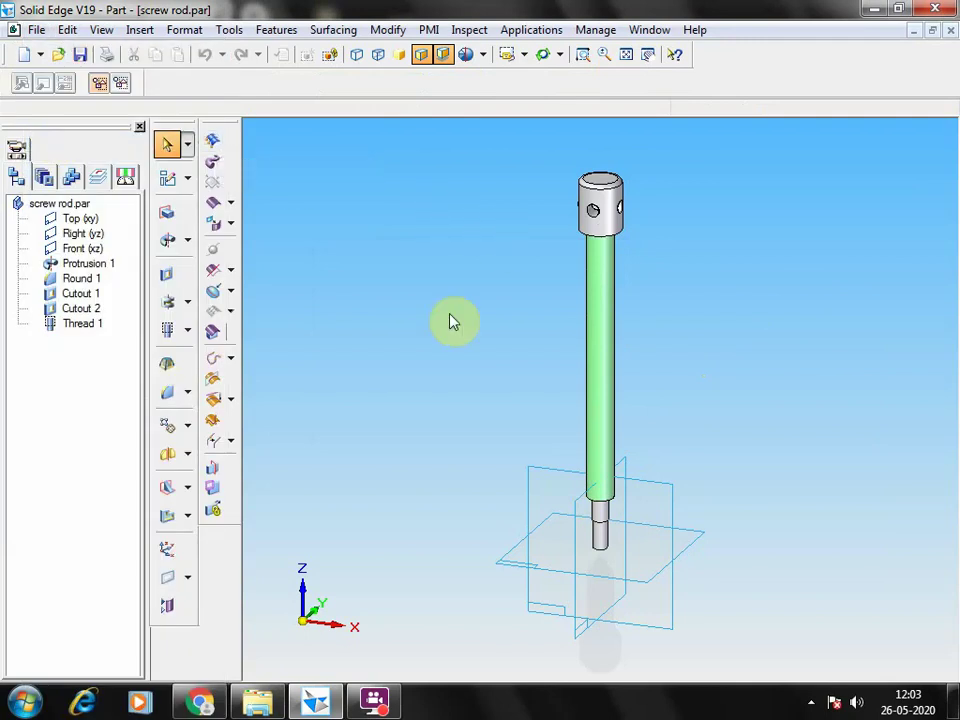
Step: Check the end thread in the machine drawing and add a straight Tr 10 x 2 thread along the full length of the rod's lower end cylinder
click(316, 703)
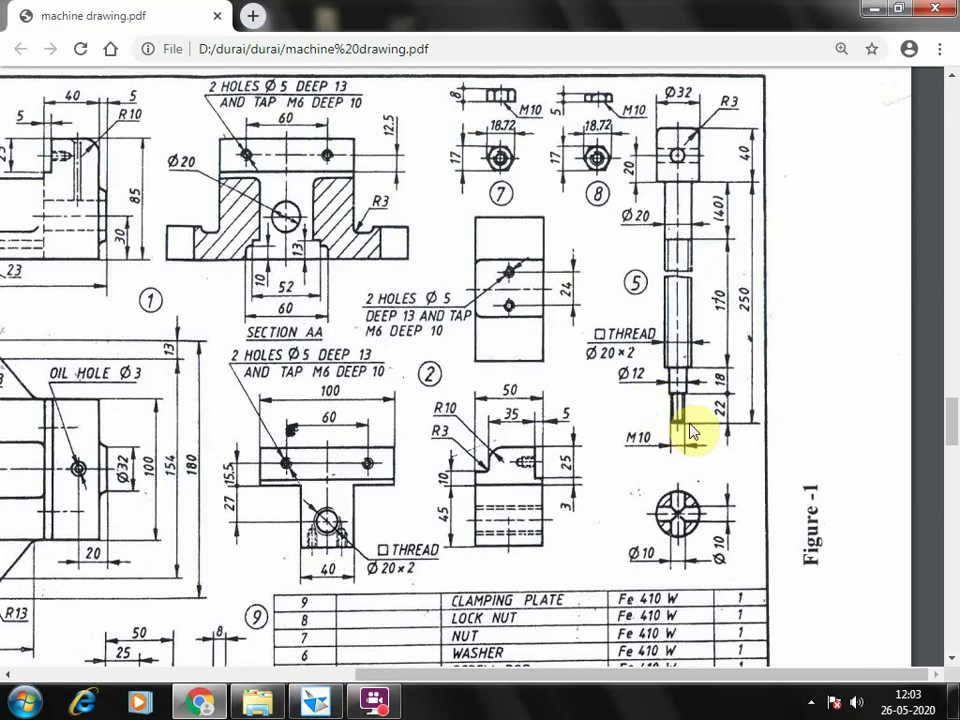
click(316, 703)
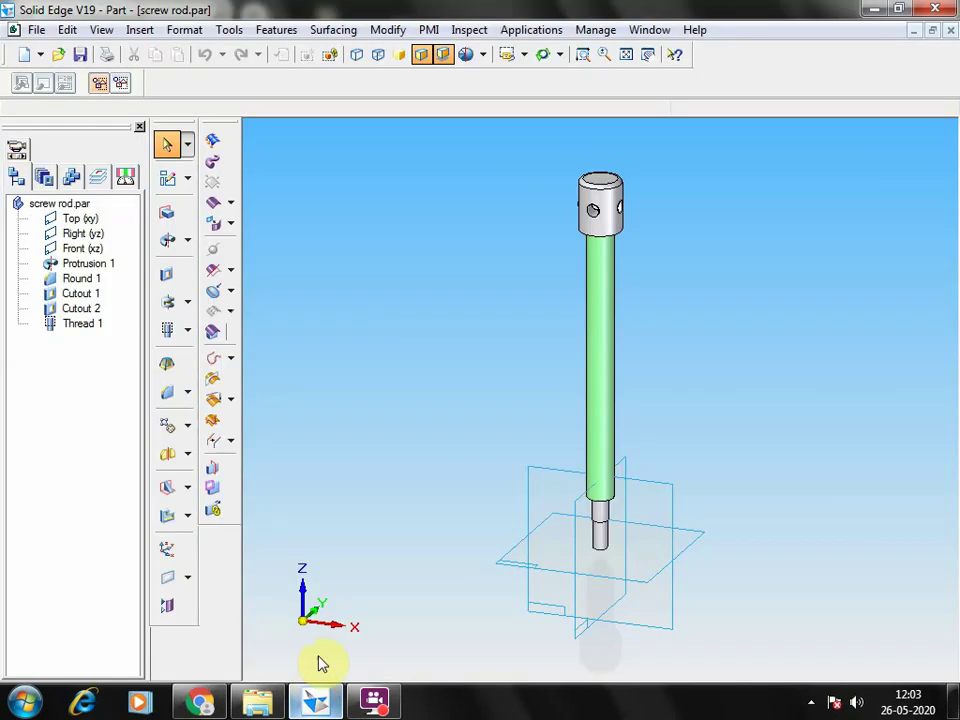
click(166, 330)
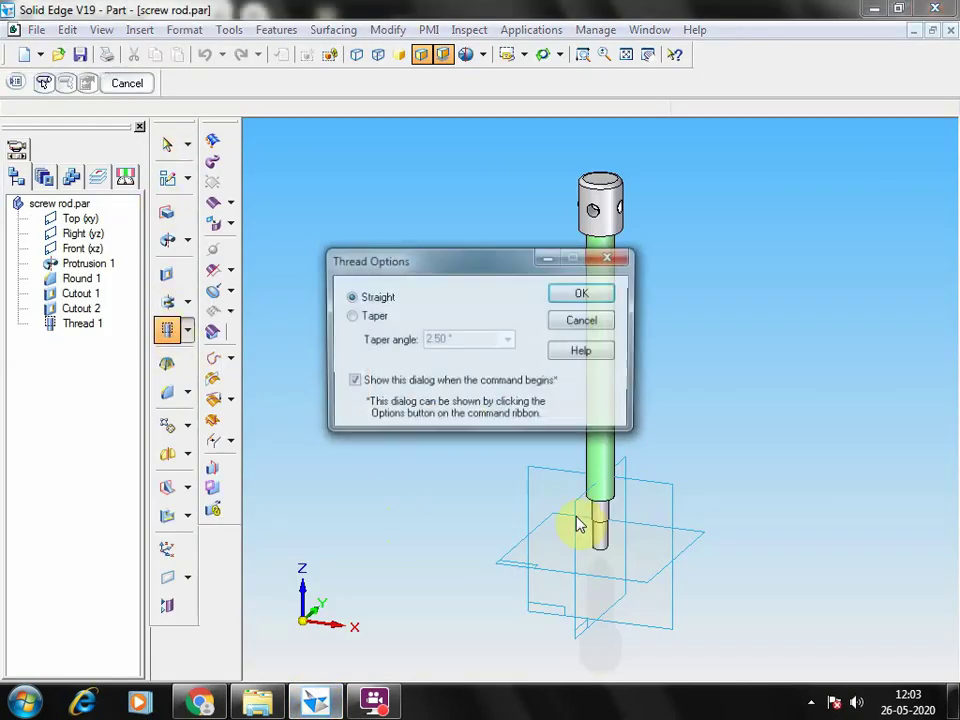
click(591, 292)
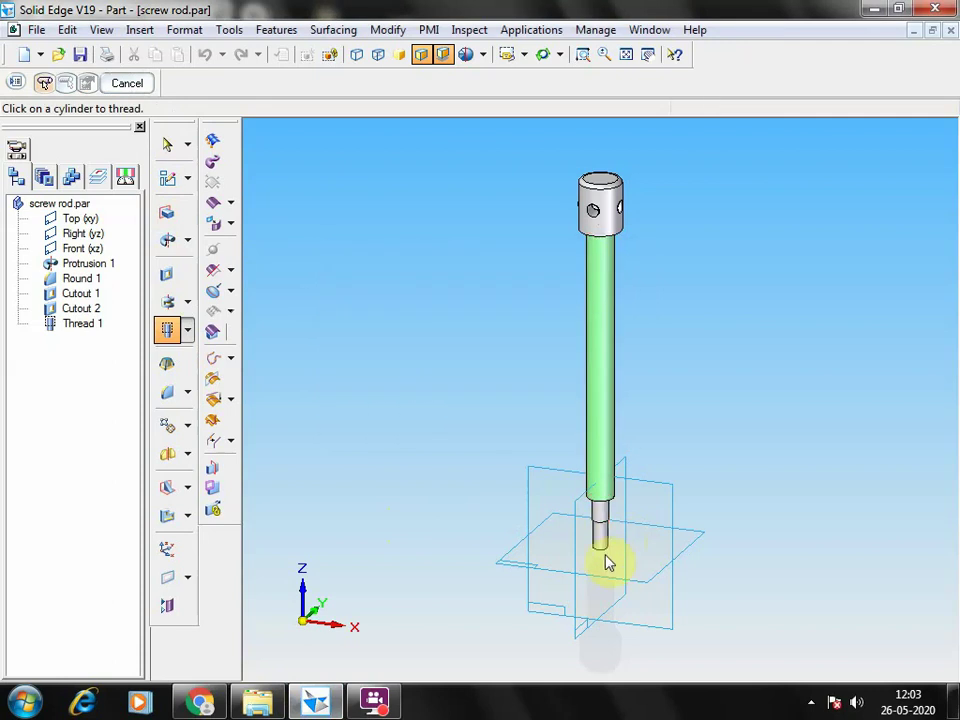
click(599, 551)
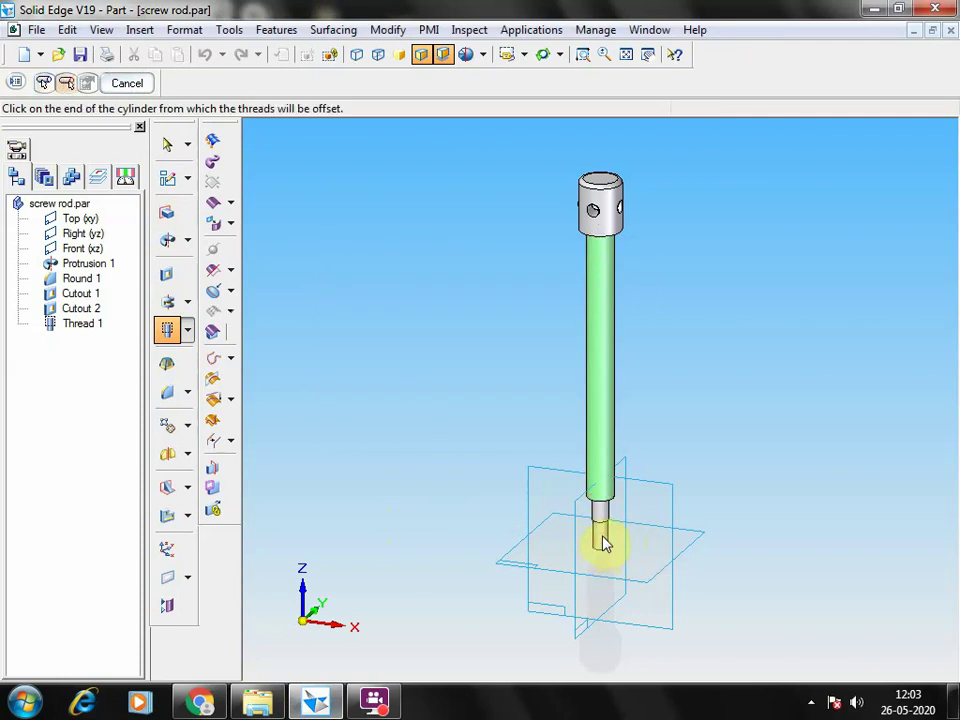
click(602, 552)
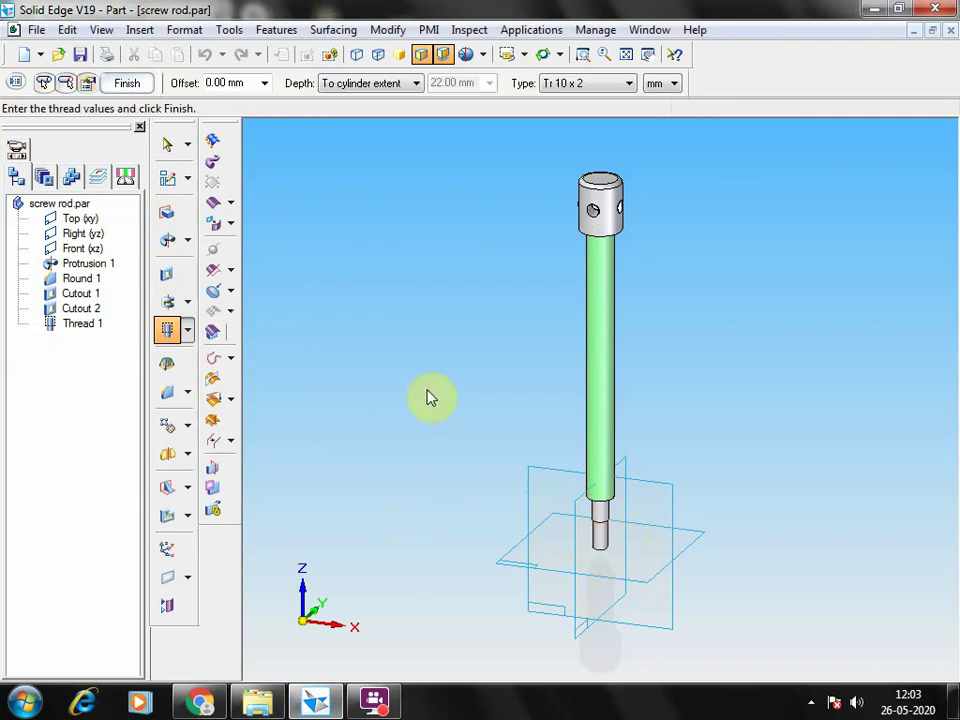
key(Return)
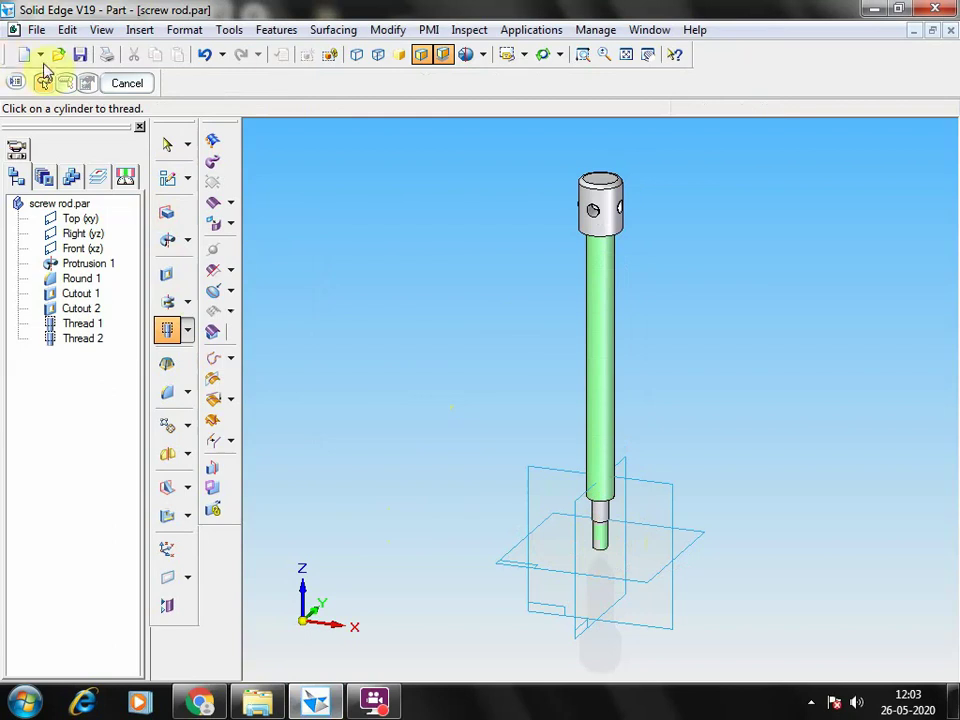
Step: Save and close the screw rod part
click(81, 56)
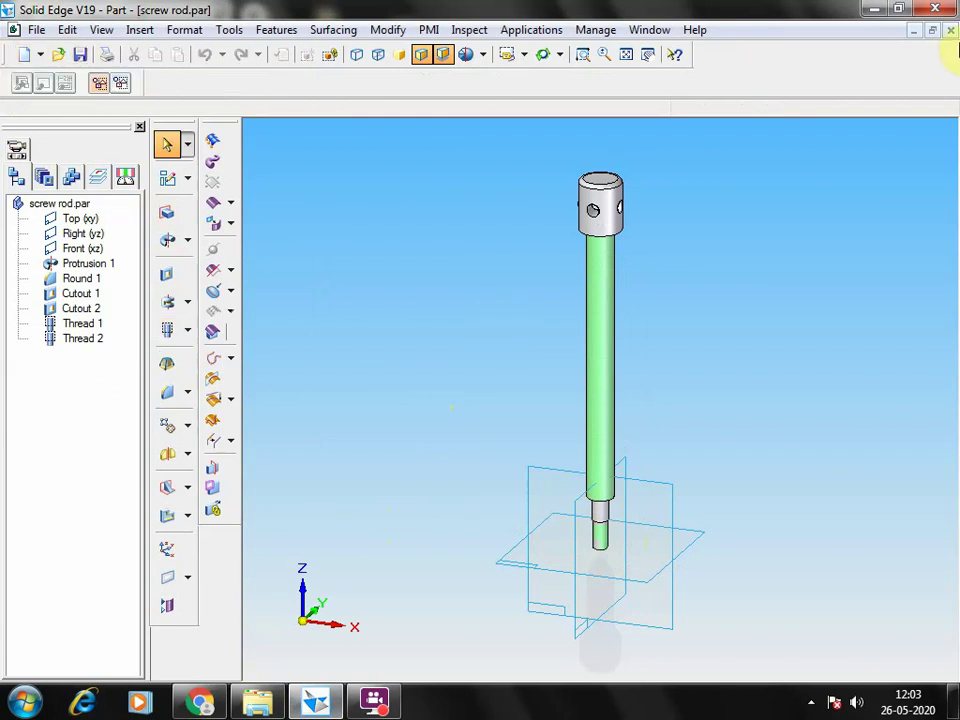
click(951, 32)
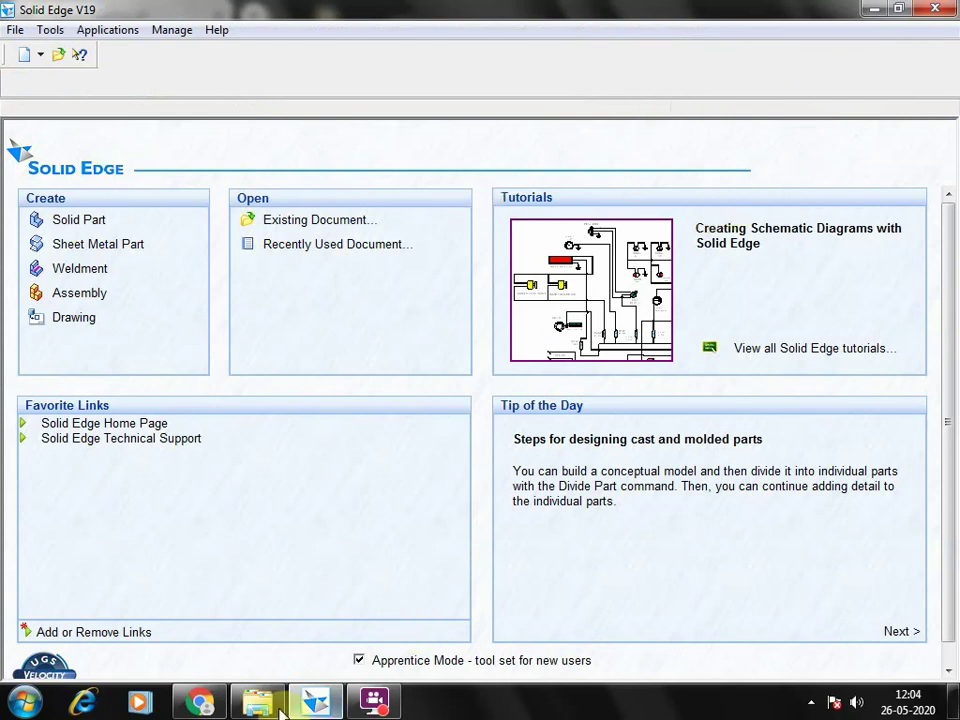
Step: Switch to the machine drawing PDF and examine the parts list for the remaining parts
mouse_move(255, 708)
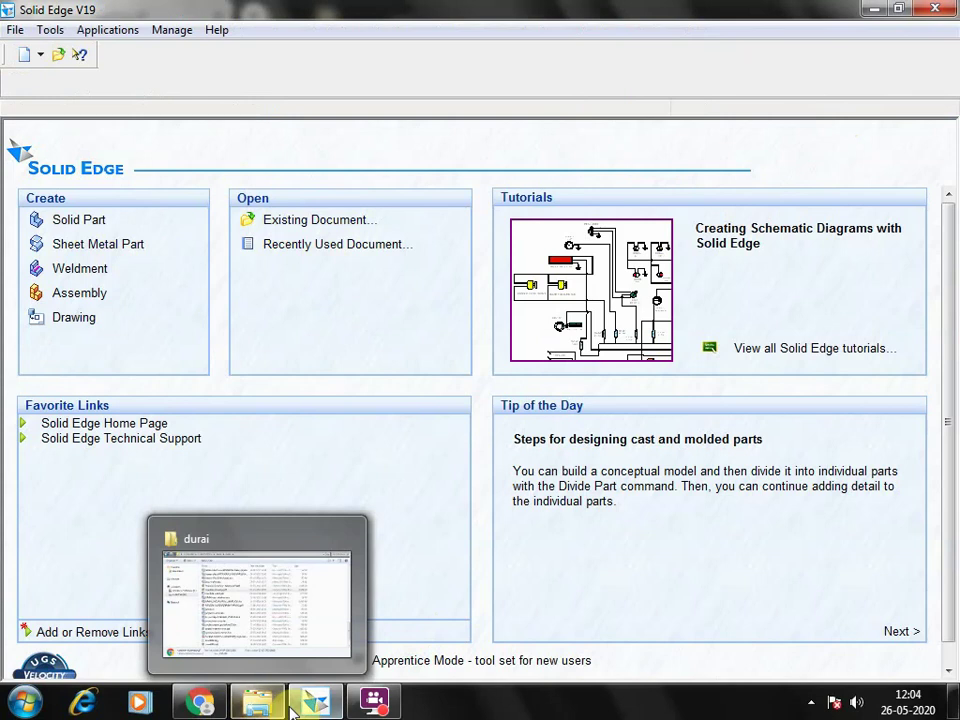
mouse_move(310, 708)
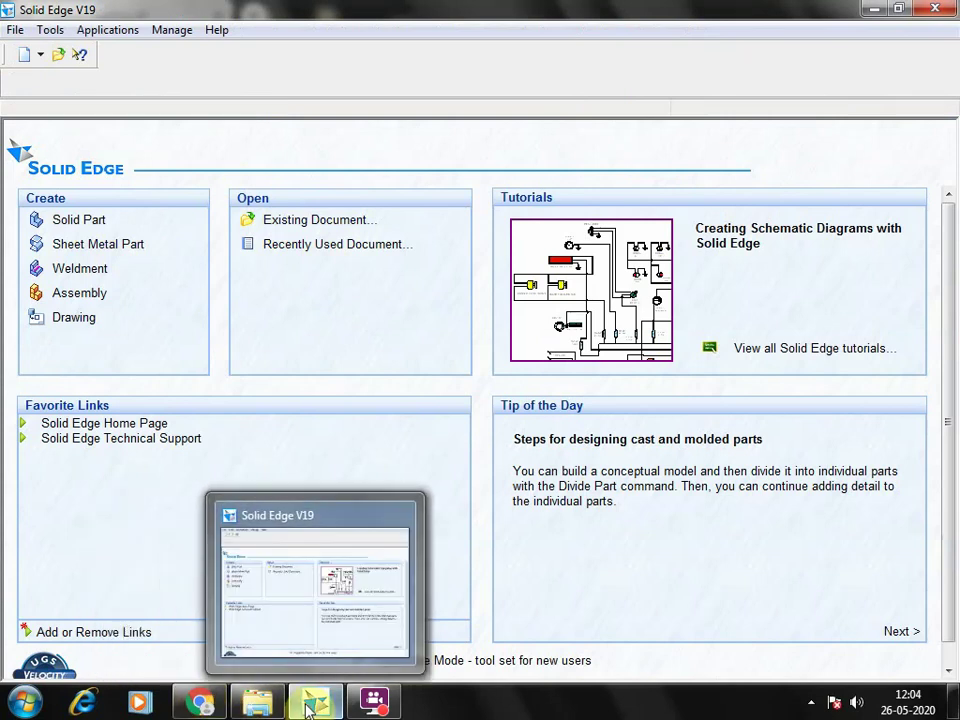
click(200, 703)
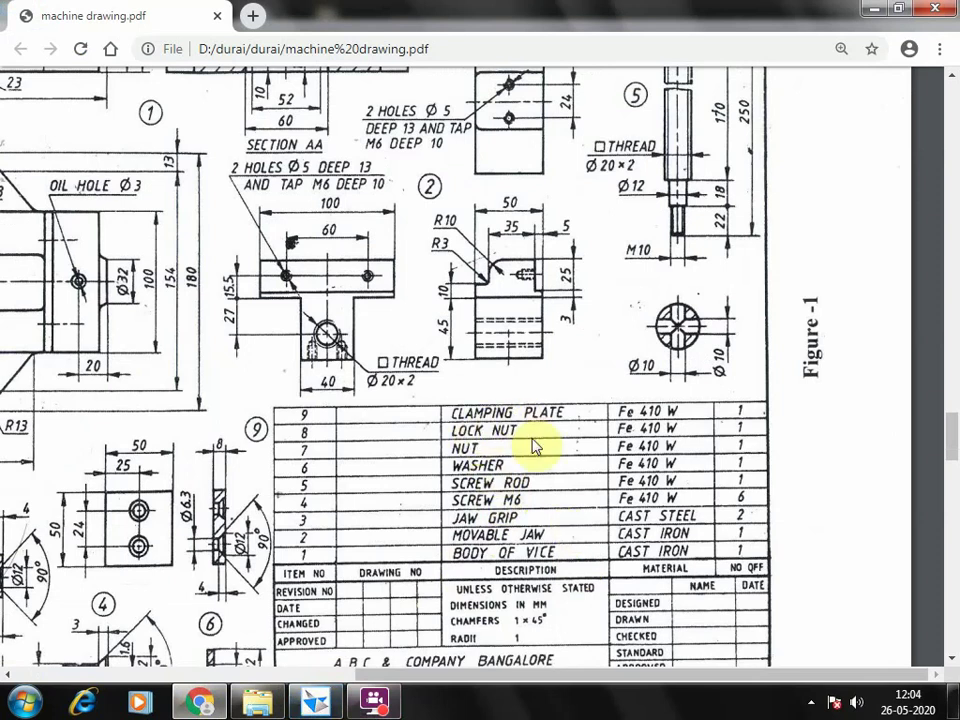
click(367, 706)
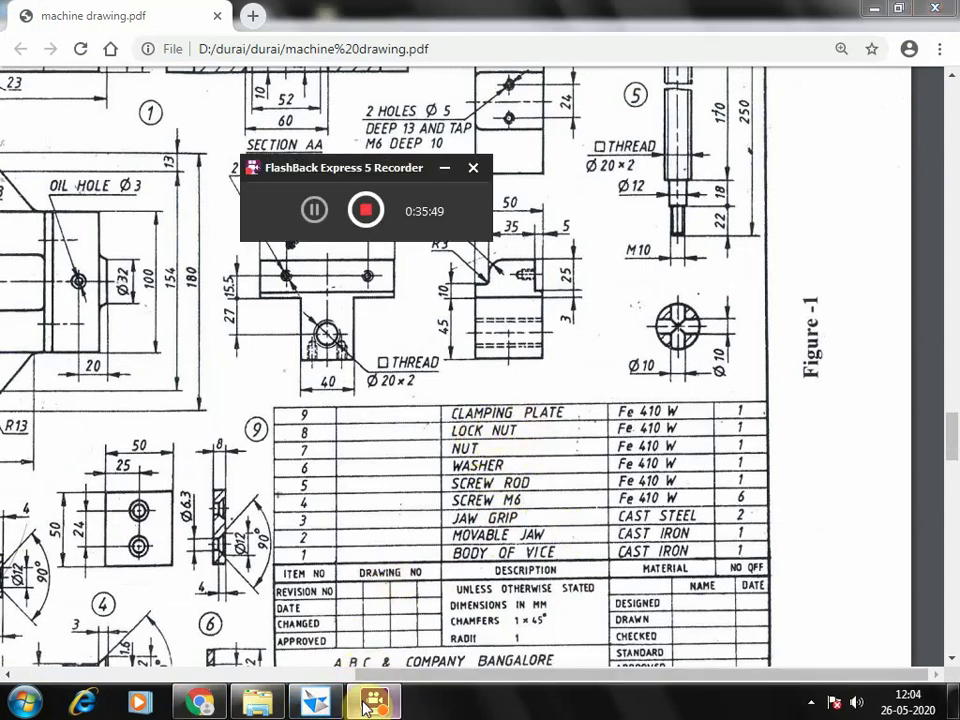